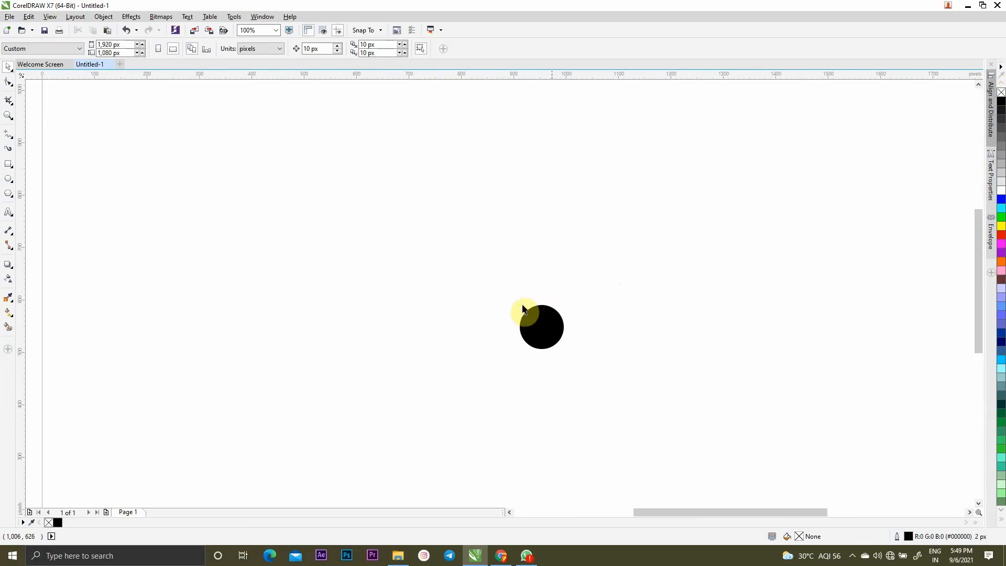
Draw a circle about 140 px in diameter above the black circle and place an overlapping copy about 100 px to its right
{"action": "left_click", "coordinate": [9, 179]}
{"action": "left_click_drag", "start_coordinate": [444, 202], "coordinate": [519, 274]}
{"action": "left_click", "coordinate": [7, 68]}
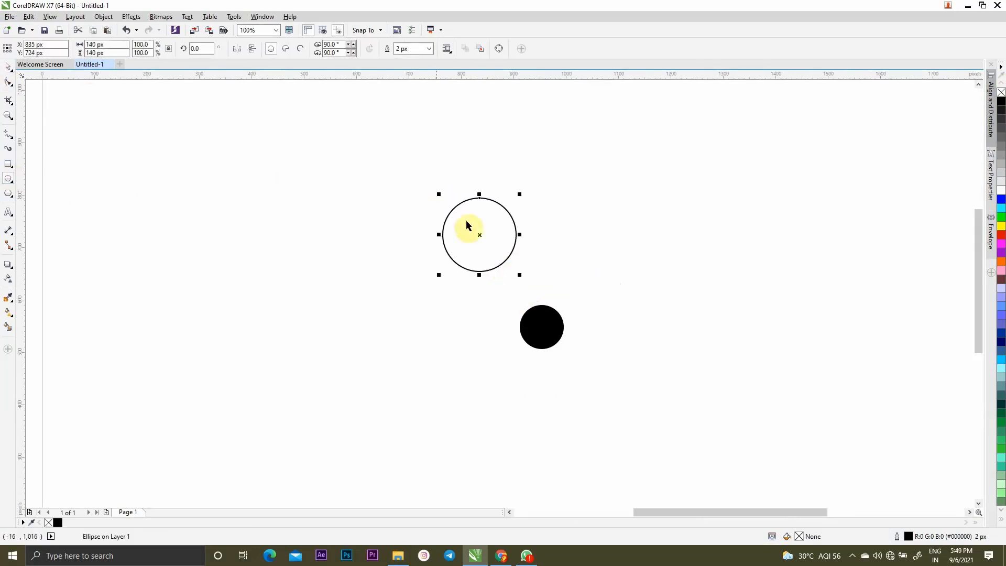
{"action": "left_click_drag", "start_coordinate": [467, 228], "coordinate": [523, 240]}
{"action": "left_click", "coordinate": [616, 237]}
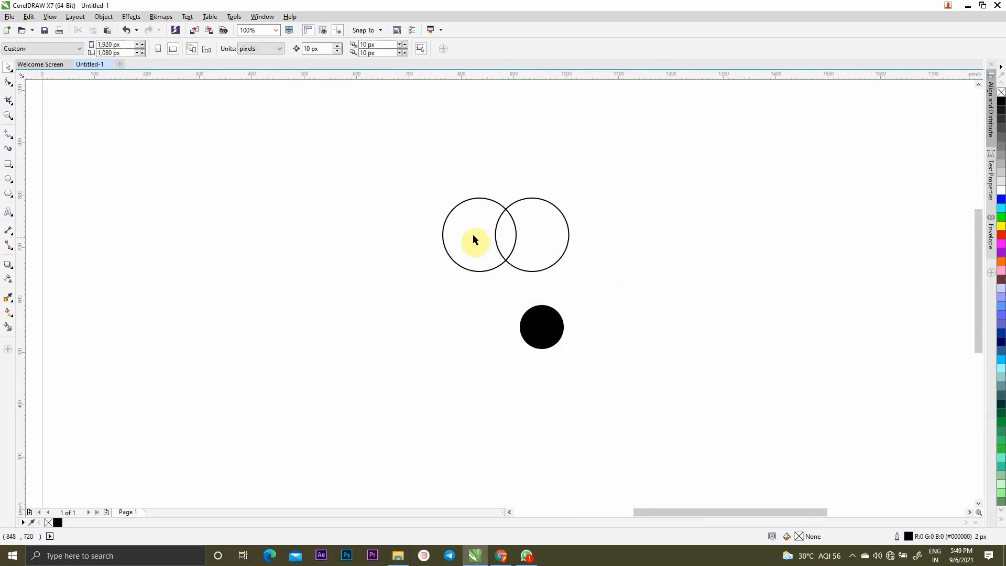
Intersect the two overlapping circles and delete both originals, keeping only the lens-shaped petal
{"action": "left_click", "coordinate": [473, 235]}
{"action": "left_click", "coordinate": [557, 243], "text": "shift"}
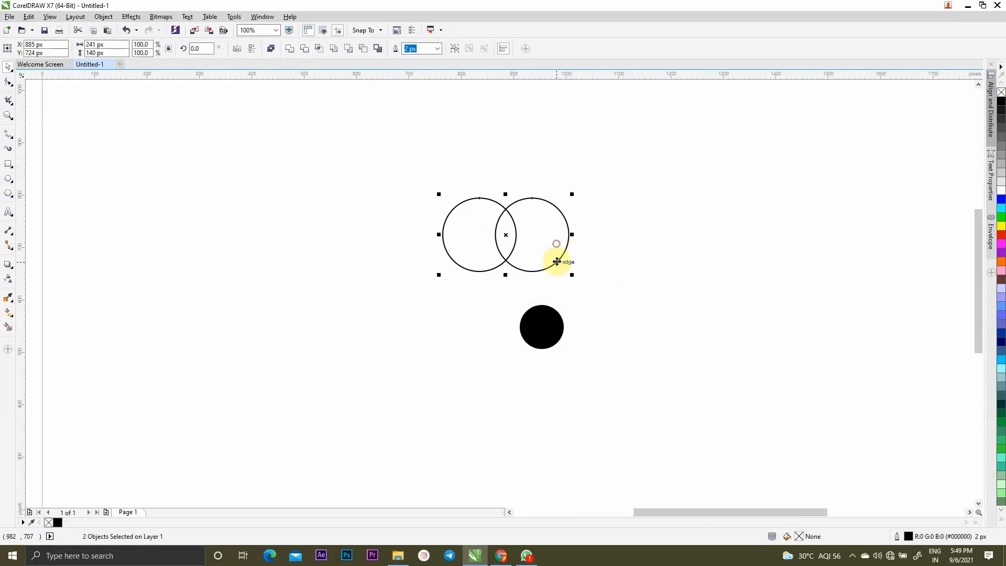
{"action": "left_click", "coordinate": [323, 50]}
{"action": "left_click", "coordinate": [551, 241]}
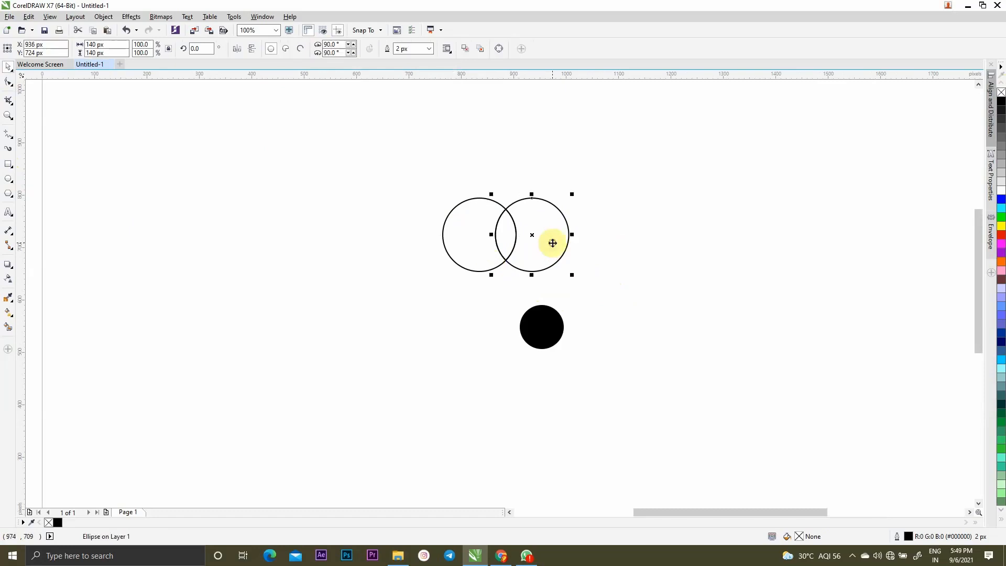
{"action": "key", "text": "Delete"}
{"action": "key", "text": "Delete"}
{"action": "left_click", "coordinate": [511, 257]}
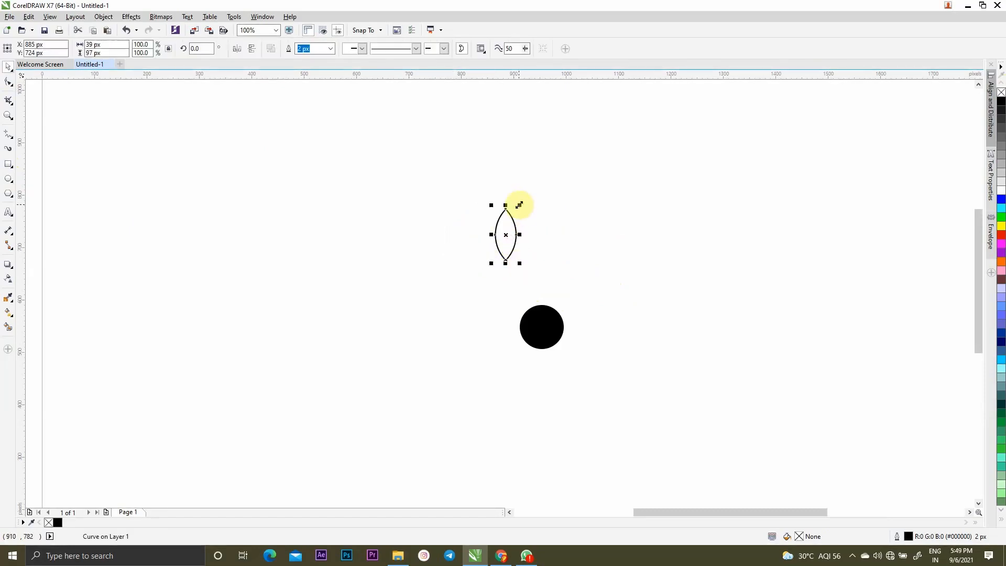
Shrink the lens-shaped petal to about 20 × 68 px and centre it horizontally just above the black circle
{"action": "left_click_drag", "start_coordinate": [518, 206], "coordinate": [502, 219]}
{"action": "left_click", "coordinate": [532, 317], "text": "shift"}
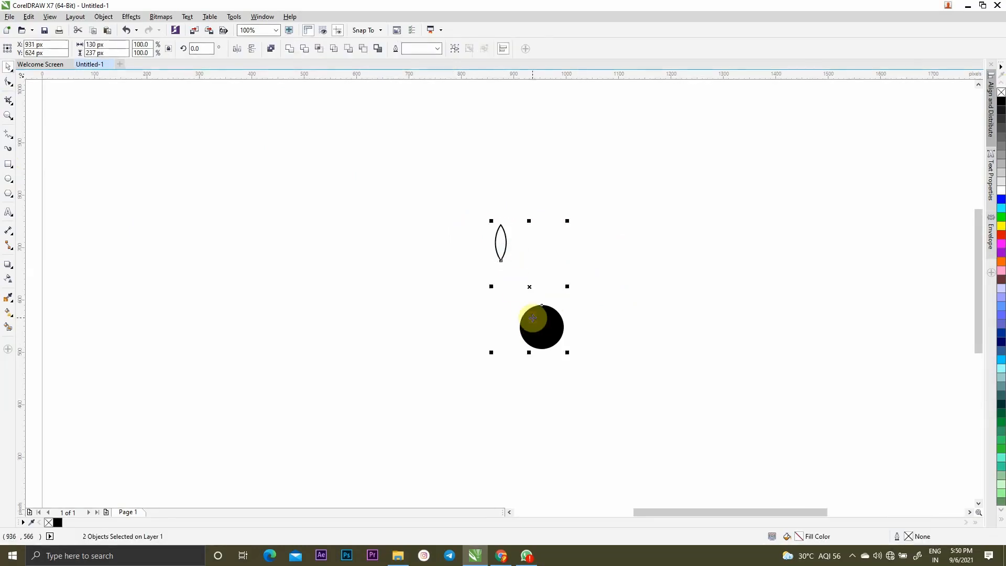
{"action": "key", "text": "c"}
{"action": "scroll", "coordinate": [555, 321], "scroll_direction": "up", "scroll_amount": 2}
{"action": "left_click_drag", "start_coordinate": [530, 165], "coordinate": [527, 245]}
{"action": "scroll", "coordinate": [529, 217], "scroll_direction": "down", "scroll_amount": 2}
{"action": "scroll", "coordinate": [537, 230], "scroll_direction": "up", "scroll_amount": 2}
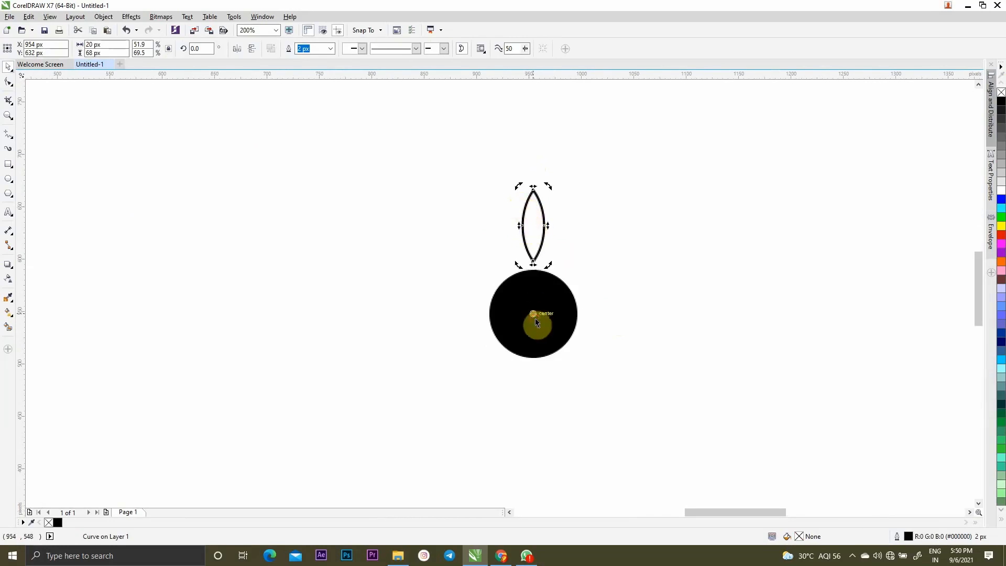
Copy the petal around the black circle's centre at 30° steps to form a ring of twelve petals
{"action": "left_click_drag", "start_coordinate": [550, 191], "coordinate": [595, 227]}
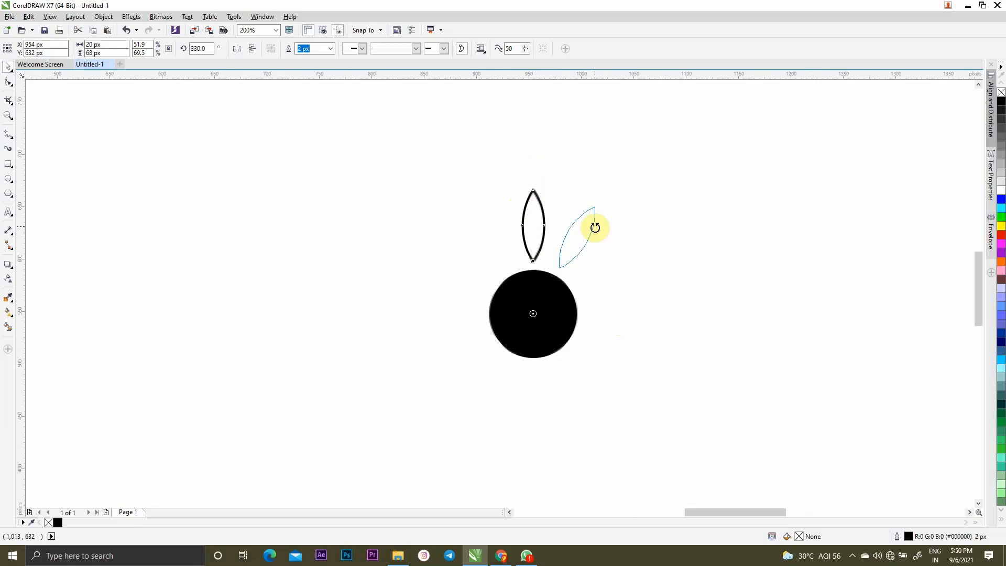
{"action": "left_click_drag", "start_coordinate": [595, 227], "coordinate": [477, 210]}
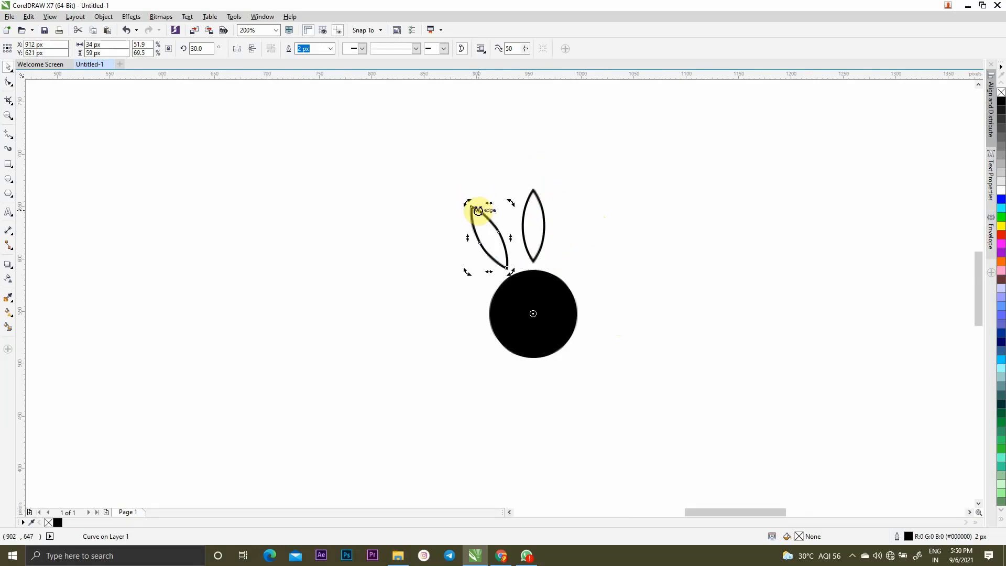
{"action": "key", "text": "ctrl+r"}
{"action": "key", "text": "ctrl+r"}
{"action": "key", "text": "ctrl+r"}
{"action": "key", "text": "ctrl+r"}
{"action": "key", "text": "ctrl+r"}
{"action": "key", "text": "ctrl+r"}
{"action": "key", "text": "ctrl+r"}
{"action": "key", "text": "ctrl+r"}
{"action": "key", "text": "ctrl+r"}
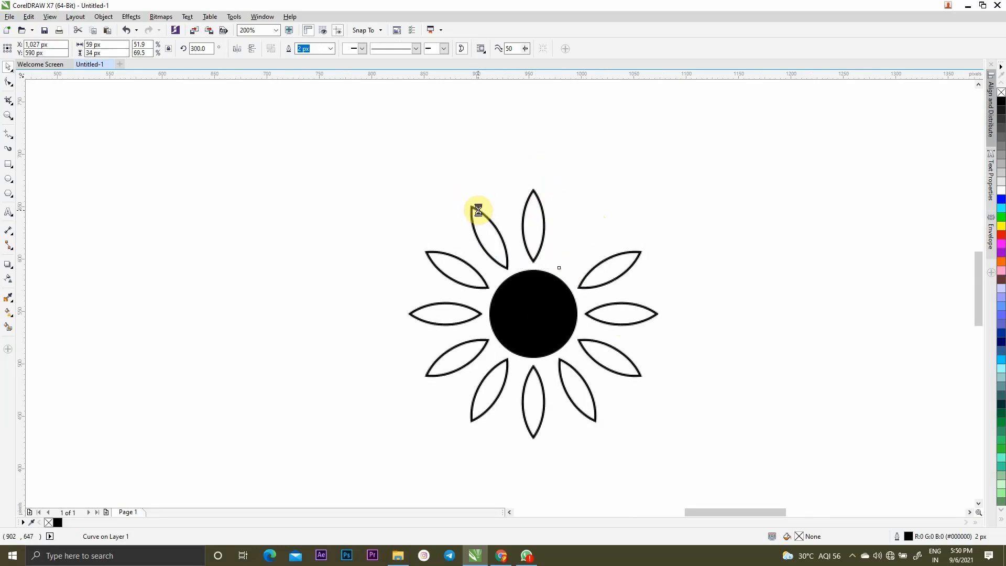
{"action": "key", "text": "ctrl+r"}
Select all twelve petals around the circle and fill them with black
{"action": "left_click", "coordinate": [703, 249]}
{"action": "left_click", "coordinate": [541, 238]}
{"action": "left_click", "coordinate": [583, 238], "text": "shift"}
{"action": "left_click", "coordinate": [608, 264], "text": "shift"}
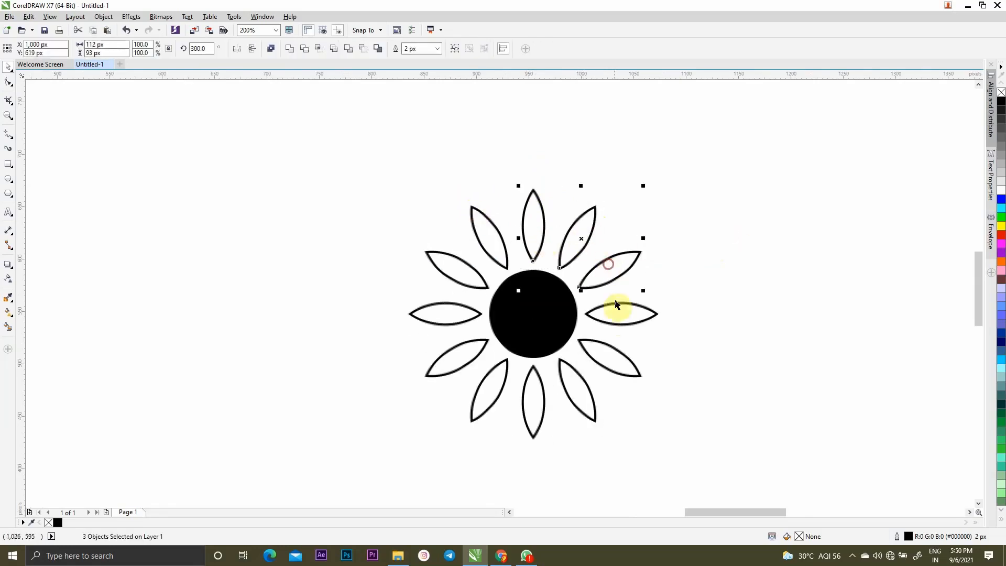
{"action": "left_click", "coordinate": [616, 304], "text": "shift"}
{"action": "left_click", "coordinate": [609, 356], "text": "shift"}
{"action": "left_click", "coordinate": [580, 393], "text": "shift"}
{"action": "left_click", "coordinate": [533, 403], "text": "shift"}
{"action": "left_click", "coordinate": [487, 392], "text": "shift"}
{"action": "left_click", "coordinate": [452, 352], "text": "shift"}
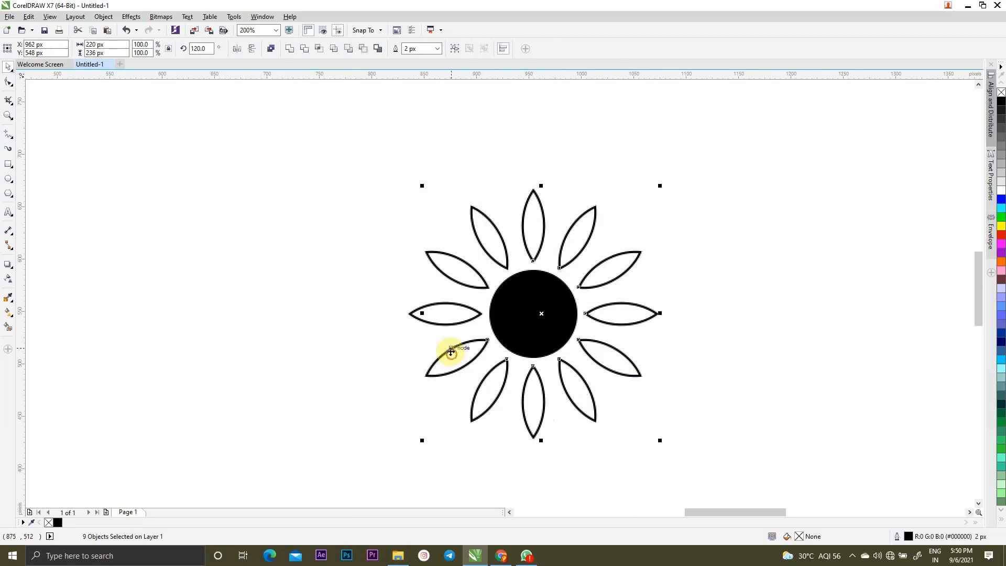
{"action": "left_click", "coordinate": [440, 313], "text": "shift"}
{"action": "left_click", "coordinate": [453, 280], "text": "shift"}
{"action": "left_click", "coordinate": [484, 249], "text": "shift"}
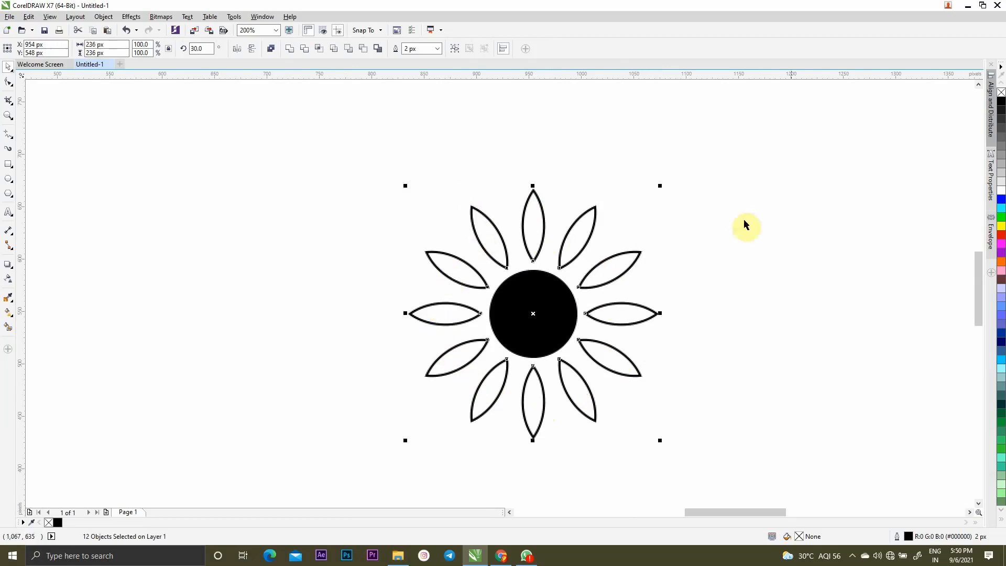
{"action": "left_click", "coordinate": [999, 106]}
{"action": "left_click", "coordinate": [560, 262]}
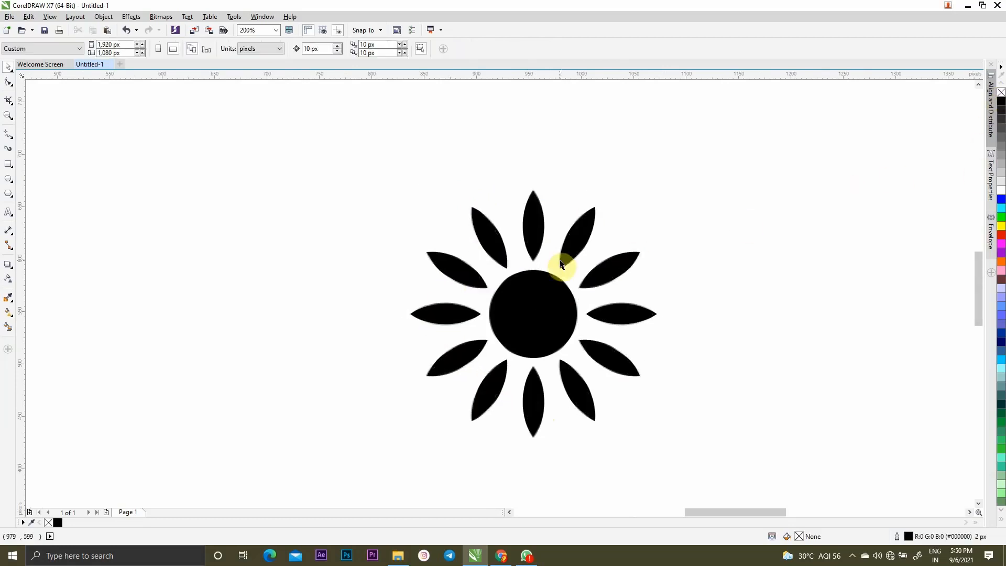
Draw a teardrop basic shape about 36 × 92 px above the flower
{"action": "scroll", "coordinate": [560, 264], "scroll_direction": "down", "scroll_amount": 2}
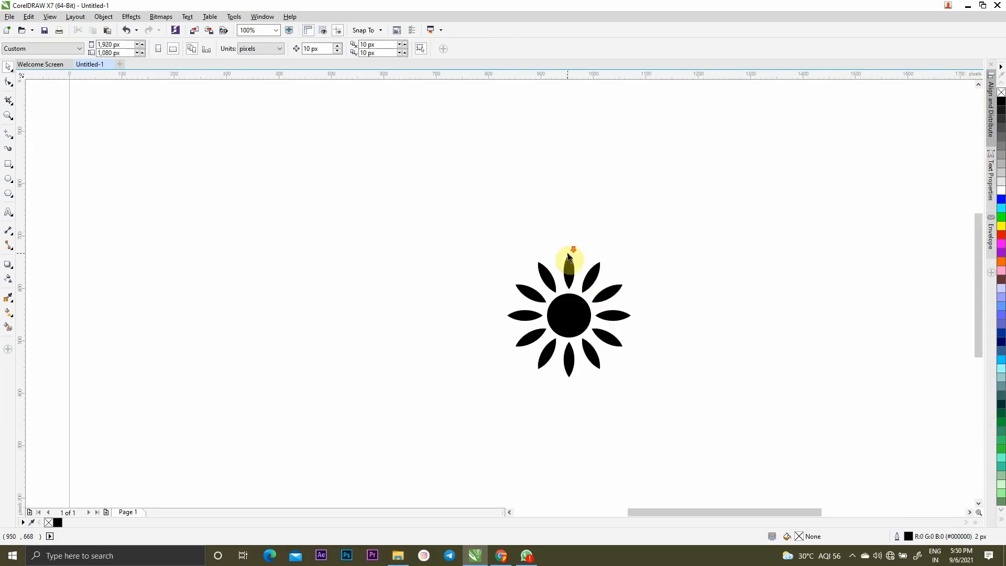
{"action": "scroll", "coordinate": [583, 288], "scroll_direction": "up", "scroll_amount": 2}
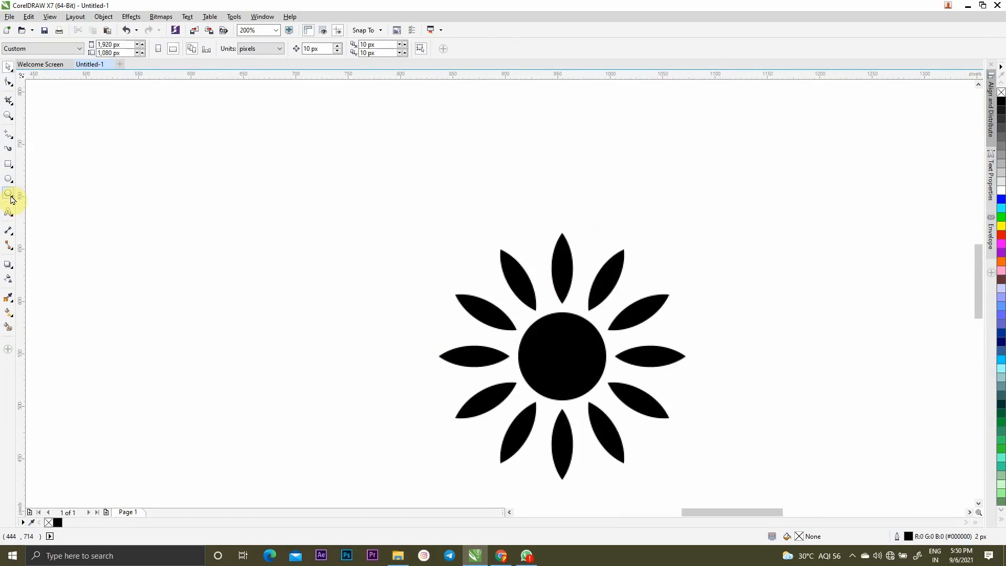
{"action": "left_click", "coordinate": [11, 197]}
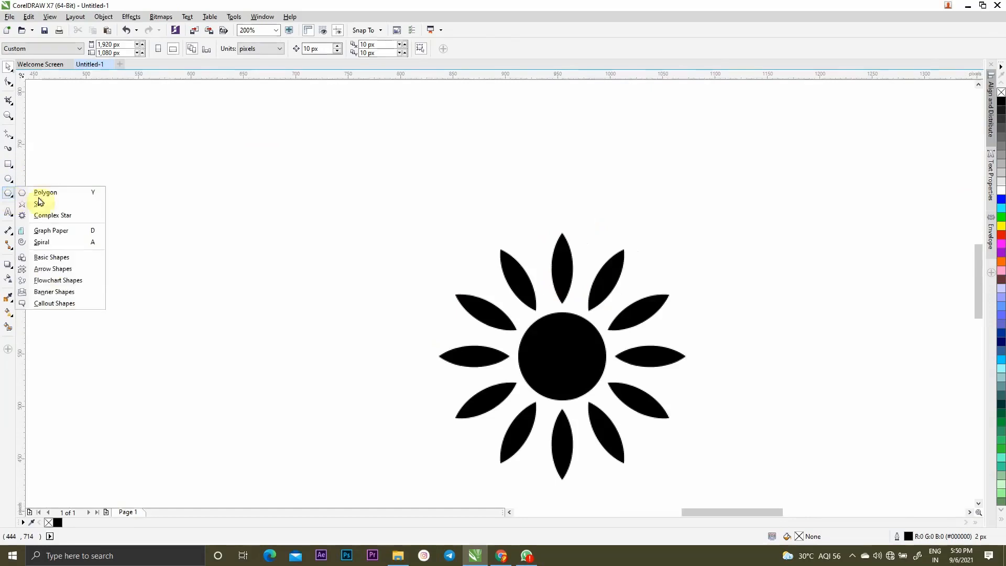
{"action": "left_click", "coordinate": [53, 258]}
{"action": "left_click", "coordinate": [272, 49]}
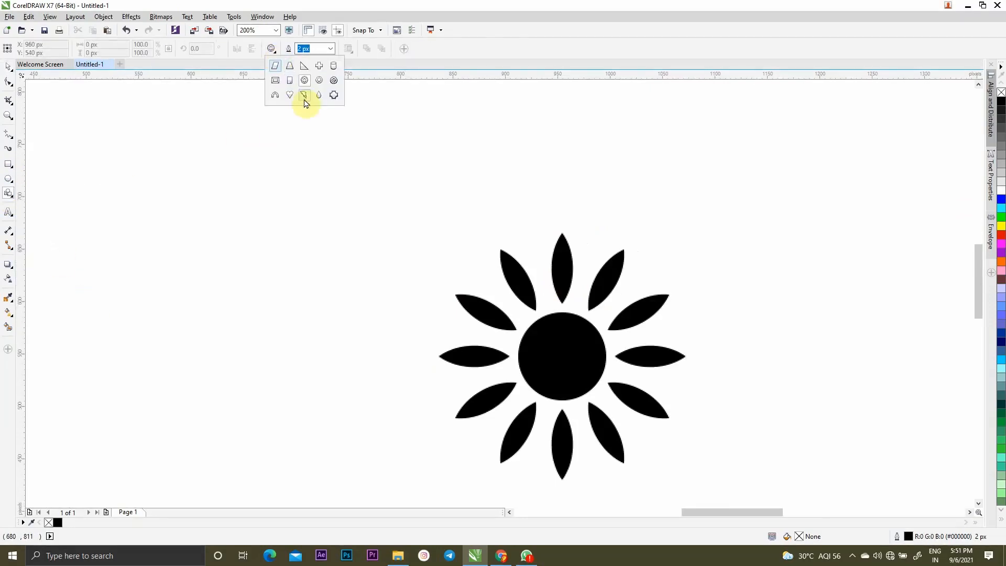
{"action": "left_click", "coordinate": [320, 95]}
{"action": "left_click_drag", "start_coordinate": [546, 197], "coordinate": [570, 150]}
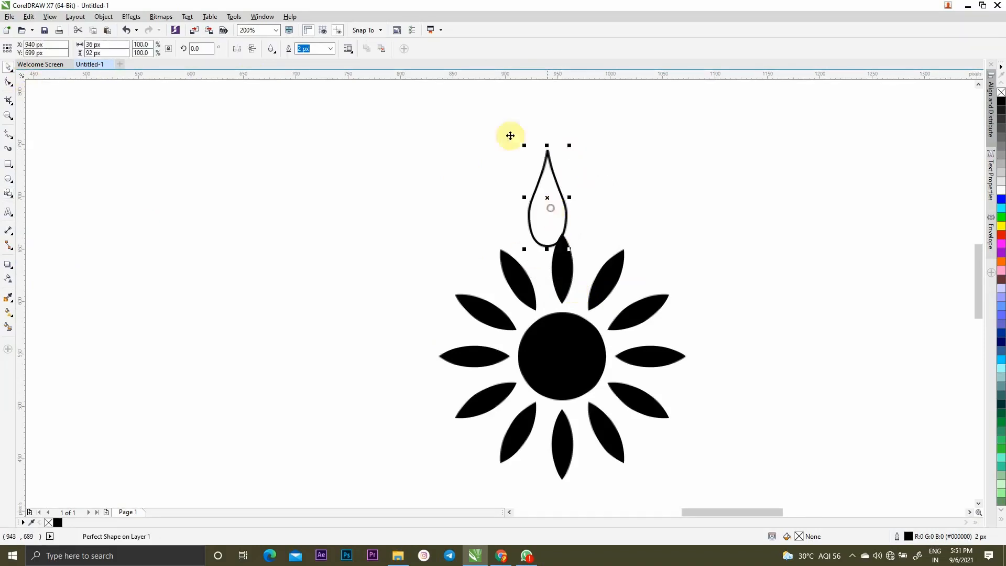
Flip the teardrop vertically so it points down, and move it clear of the flower to its right
{"action": "left_click", "coordinate": [252, 48]}
{"action": "left_click", "coordinate": [601, 192]}
{"action": "left_click_drag", "start_coordinate": [547, 197], "coordinate": [560, 269]}
{"action": "scroll", "coordinate": [558, 321], "scroll_direction": "up", "scroll_amount": 1}
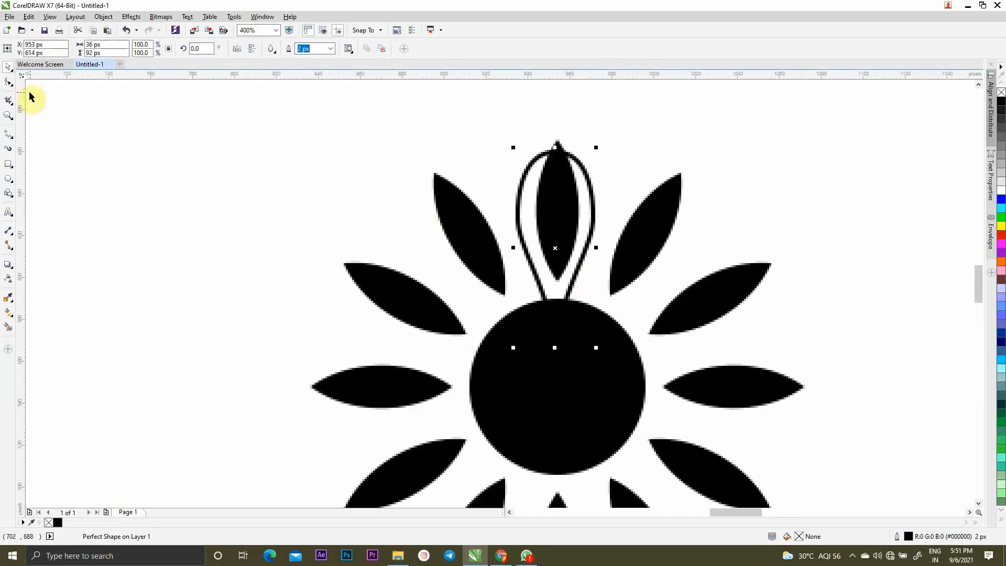
{"action": "left_click", "coordinate": [9, 83]}
{"action": "left_click", "coordinate": [9, 67]}
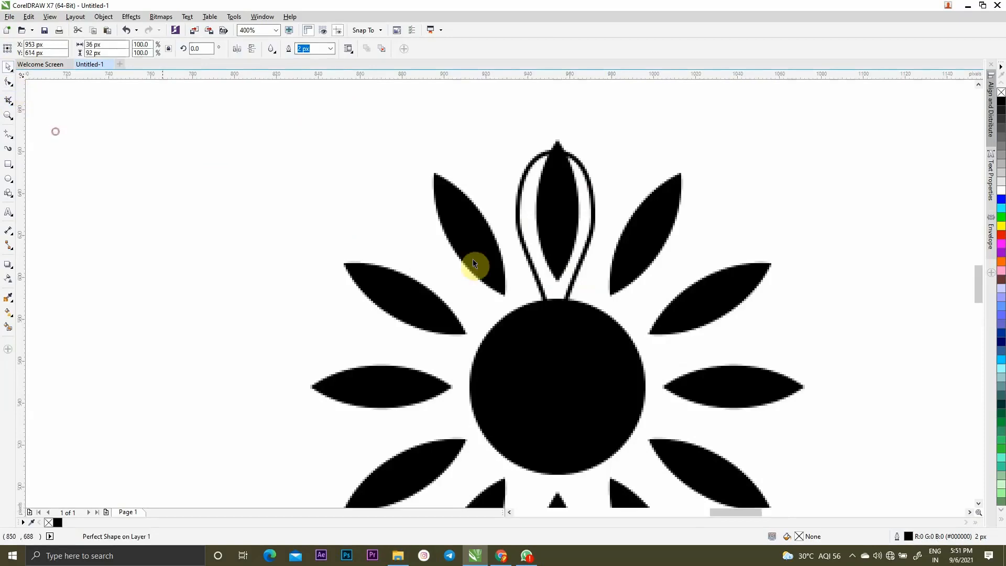
{"action": "scroll", "coordinate": [473, 259], "scroll_direction": "down", "scroll_amount": 1}
{"action": "left_click_drag", "start_coordinate": [532, 236], "coordinate": [732, 243]}
{"action": "scroll", "coordinate": [687, 254], "scroll_direction": "up", "scroll_amount": 2}
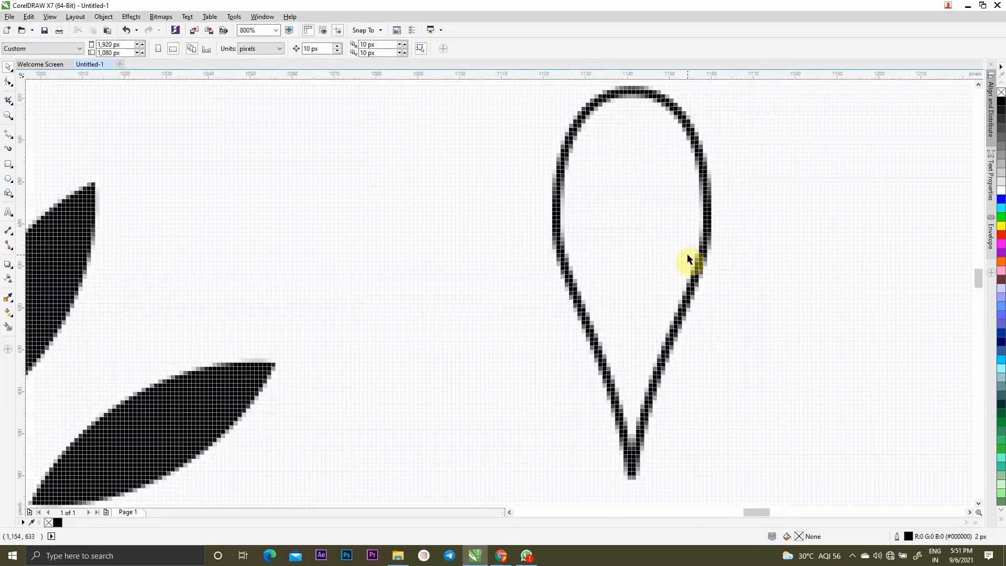
{"action": "scroll", "coordinate": [681, 265], "scroll_direction": "down", "scroll_amount": 1}
Convert the teardrop to curves and bow its sides outward near the pointed end
{"action": "left_click", "coordinate": [9, 83]}
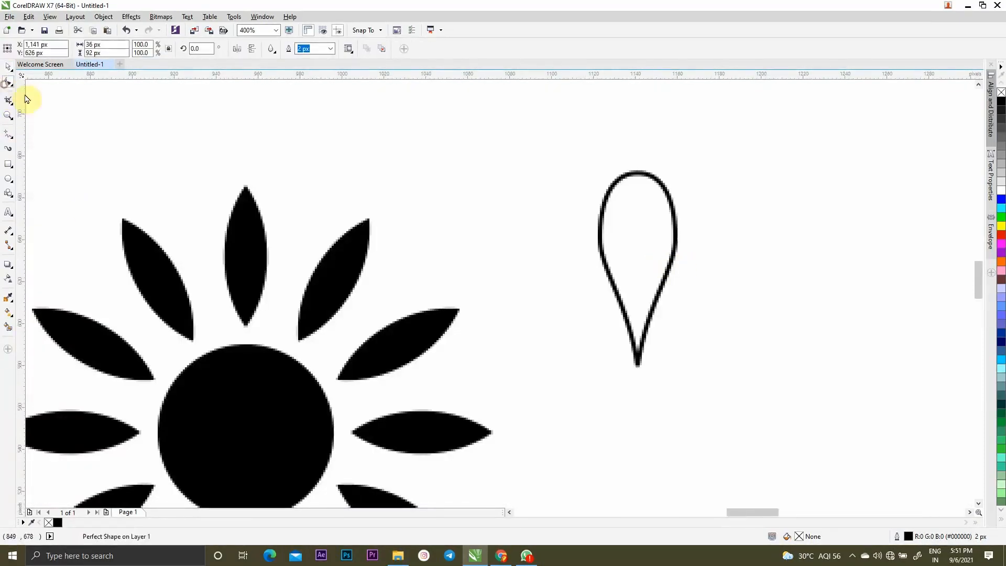
{"action": "left_click", "coordinate": [8, 66]}
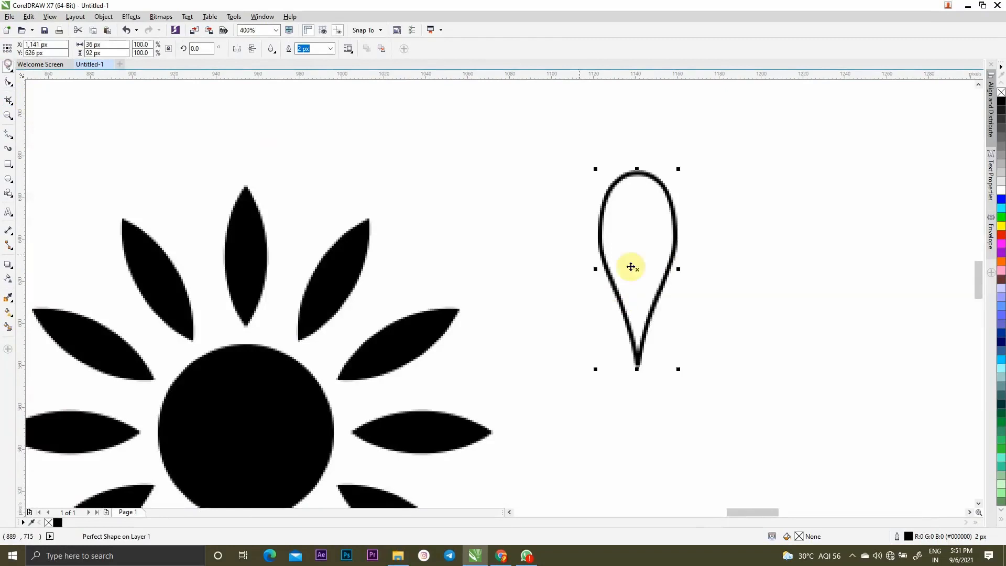
{"action": "key", "text": "ctrl+q"}
{"action": "left_click", "coordinate": [9, 83]}
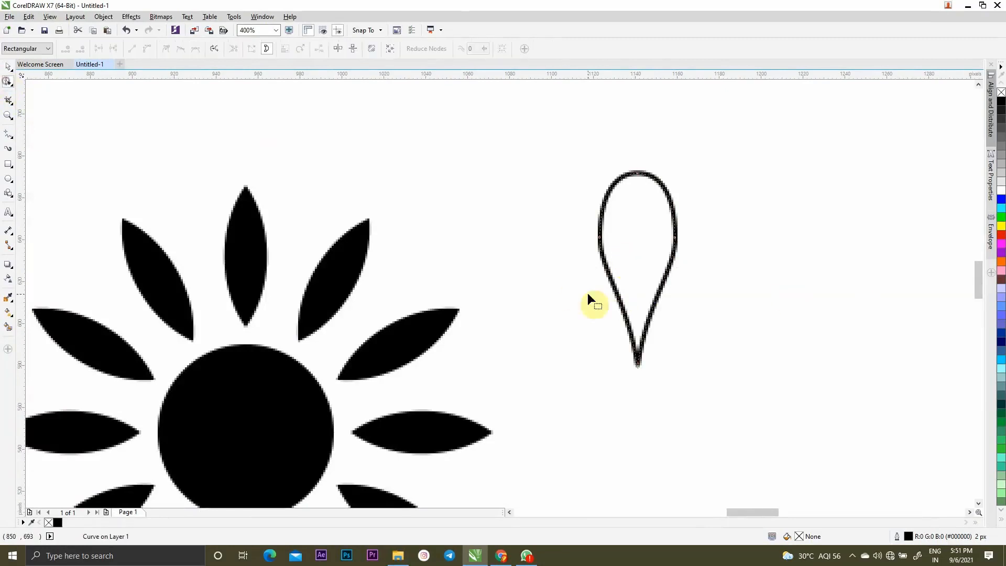
{"action": "left_click_drag", "start_coordinate": [648, 284], "coordinate": [667, 303]}
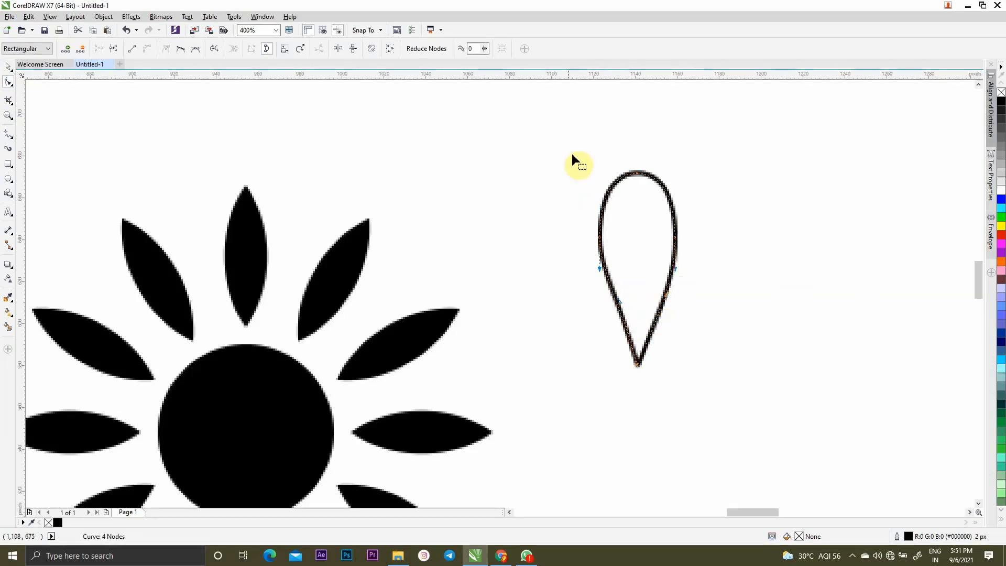
Raise the teardrop's three upper nodes by 40 px to lengthen the shape
{"action": "left_click_drag", "start_coordinate": [575, 155], "coordinate": [688, 239]}
{"action": "key", "text": "Up"}
{"action": "key", "text": "Up"}
{"action": "key", "text": "Up"}
{"action": "key", "text": "Up"}
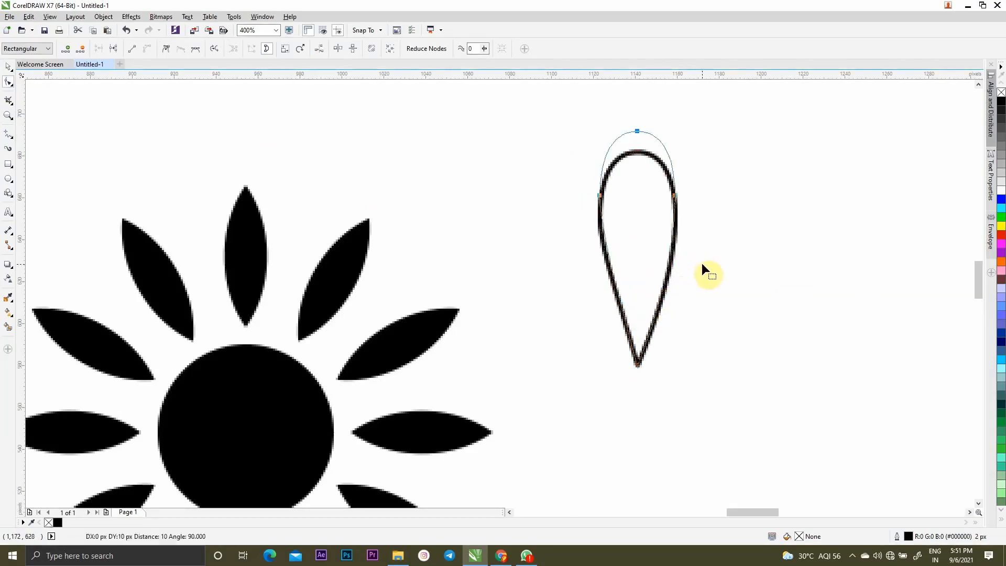
{"action": "scroll", "coordinate": [675, 268], "scroll_direction": "down", "scroll_amount": 1}
{"action": "scroll", "coordinate": [676, 267], "scroll_direction": "up", "scroll_amount": 1}
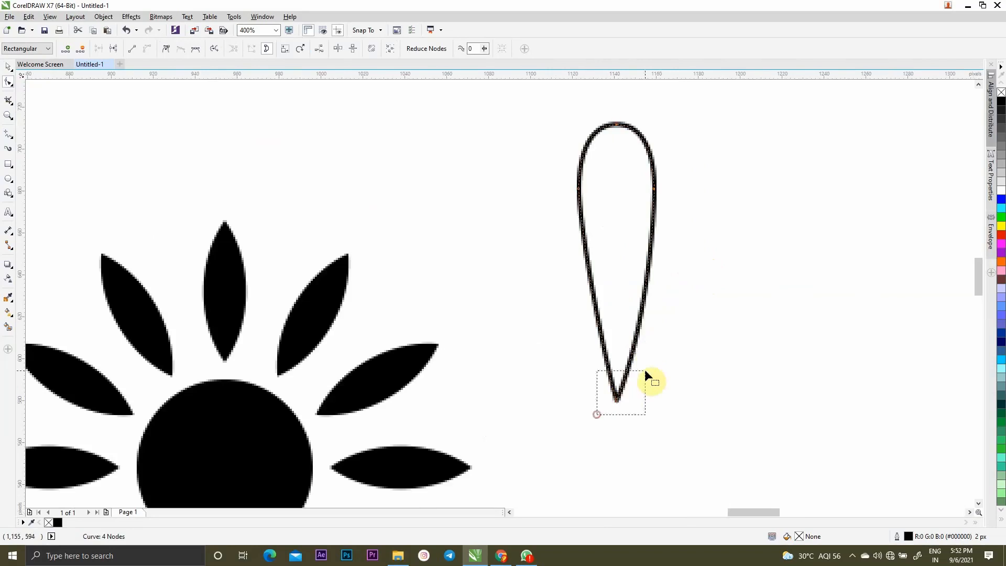
Try straightening the teardrop's lower right side and lowering its top node, and undo these edits
{"action": "left_click_drag", "start_coordinate": [645, 329], "coordinate": [634, 344]}
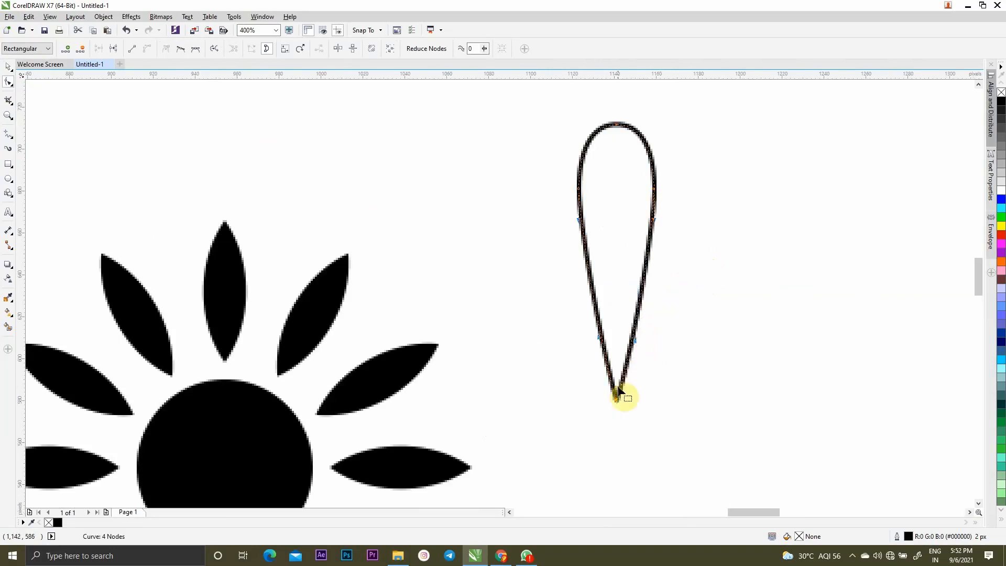
{"action": "scroll", "coordinate": [617, 377], "scroll_direction": "down", "scroll_amount": 1}
{"action": "scroll", "coordinate": [622, 290], "scroll_direction": "up", "scroll_amount": 1}
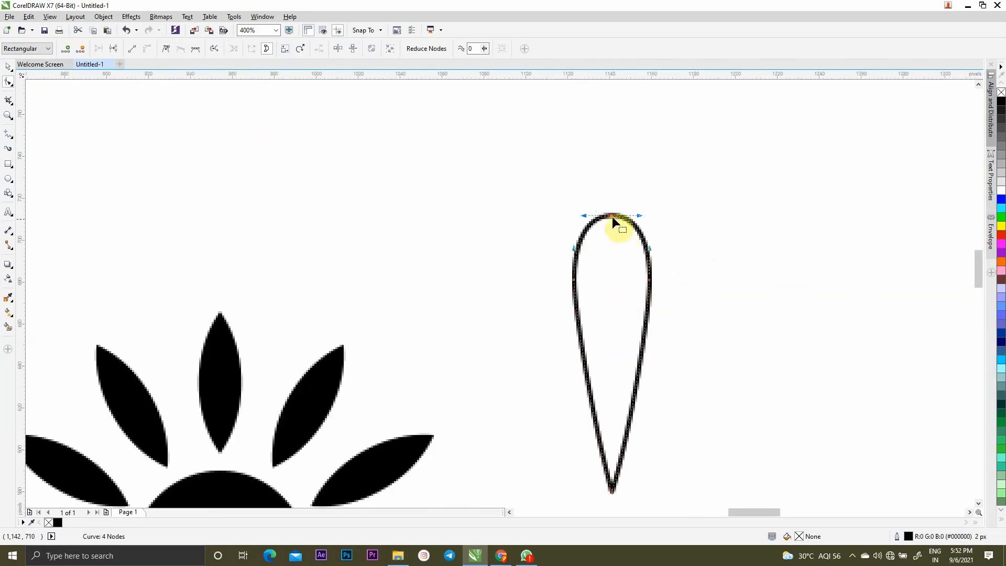
{"action": "left_click_drag", "start_coordinate": [612, 216], "coordinate": [614, 235]}
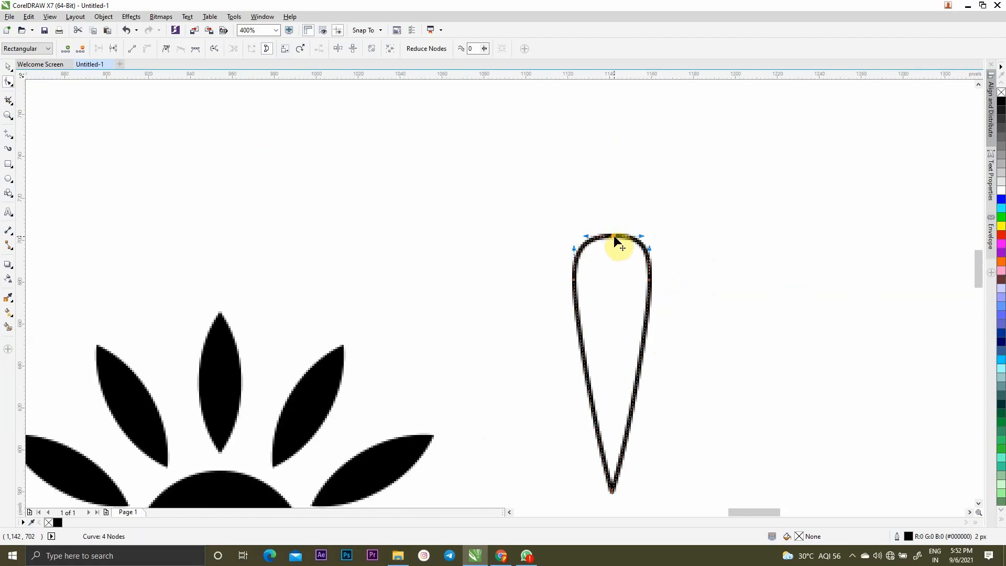
{"action": "key", "text": "ctrl+z"}
{"action": "key", "text": "ctrl+z"}
{"action": "key", "text": "ctrl+z"}
{"action": "key", "text": "ctrl+z"}
Lower the teardrop's top node about 5 px and straighten the curve of its lower right side
{"action": "left_click_drag", "start_coordinate": [593, 189], "coordinate": [612, 225]}
{"action": "left_click_drag", "start_coordinate": [679, 266], "coordinate": [627, 287]}
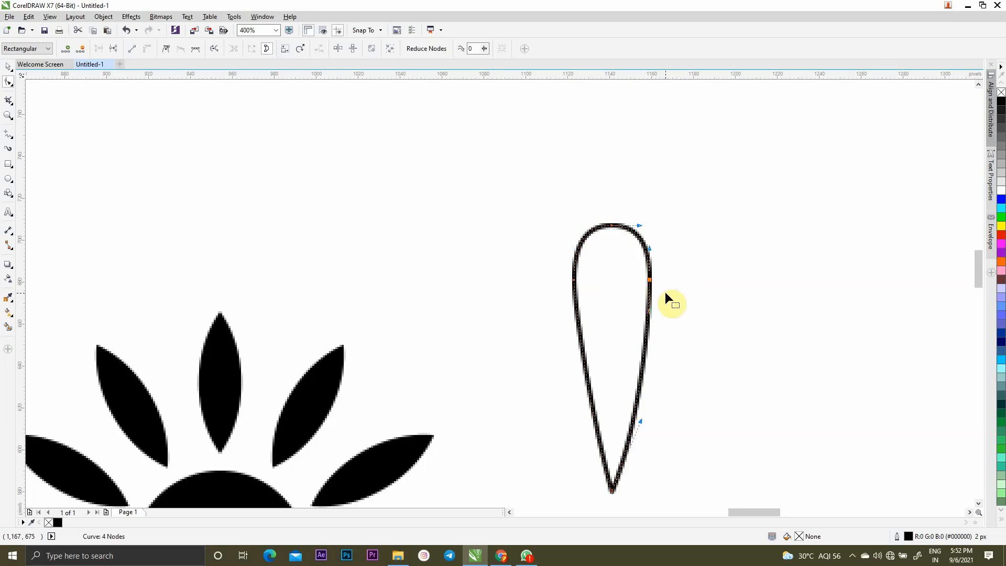
{"action": "key", "text": "Right"}
{"action": "key", "text": "ctrl+z"}
{"action": "left_click_drag", "start_coordinate": [639, 425], "coordinate": [631, 429]}
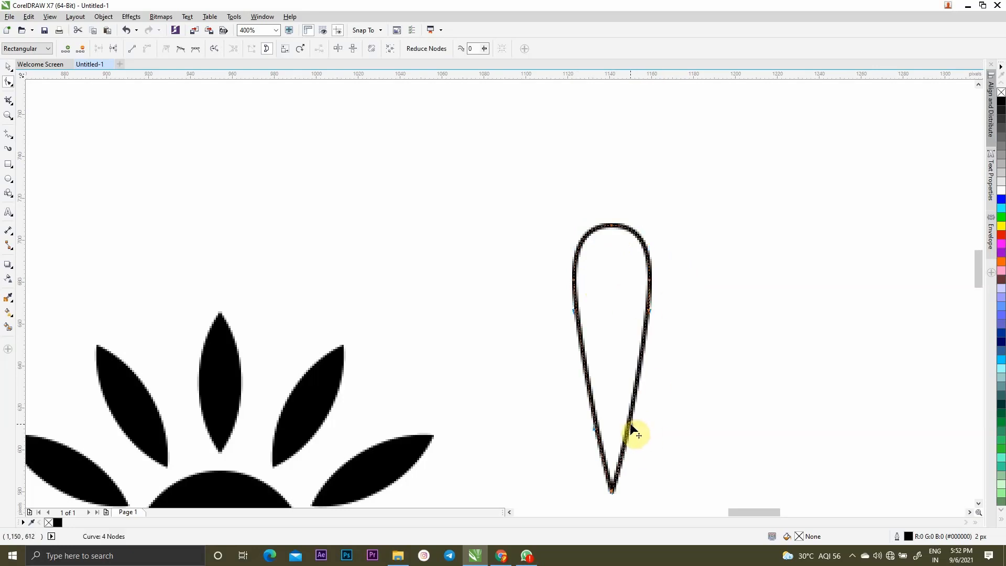
Widen the teardrop symmetrically about its centre and move its top node slightly higher
{"action": "left_click", "coordinate": [8, 68]}
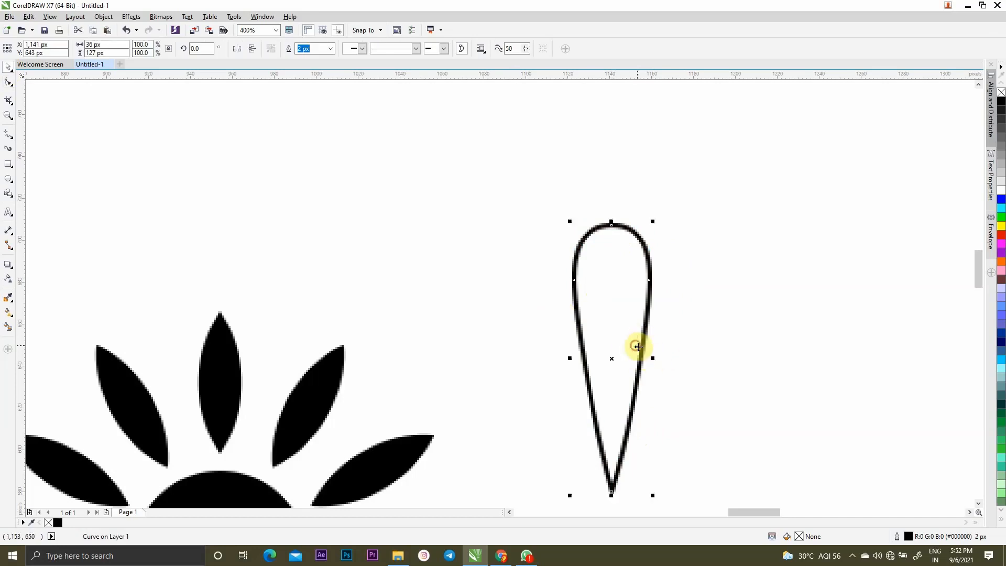
{"action": "left_click_drag", "start_coordinate": [653, 358], "coordinate": [666, 364]}
{"action": "left_click", "coordinate": [600, 225]}
{"action": "left_click", "coordinate": [8, 82]}
{"action": "left_click_drag", "start_coordinate": [538, 187], "coordinate": [608, 207]}
{"action": "scroll", "coordinate": [612, 227], "scroll_direction": "up", "scroll_amount": 1}
{"action": "scroll", "coordinate": [608, 207], "scroll_direction": "down", "scroll_amount": 2}
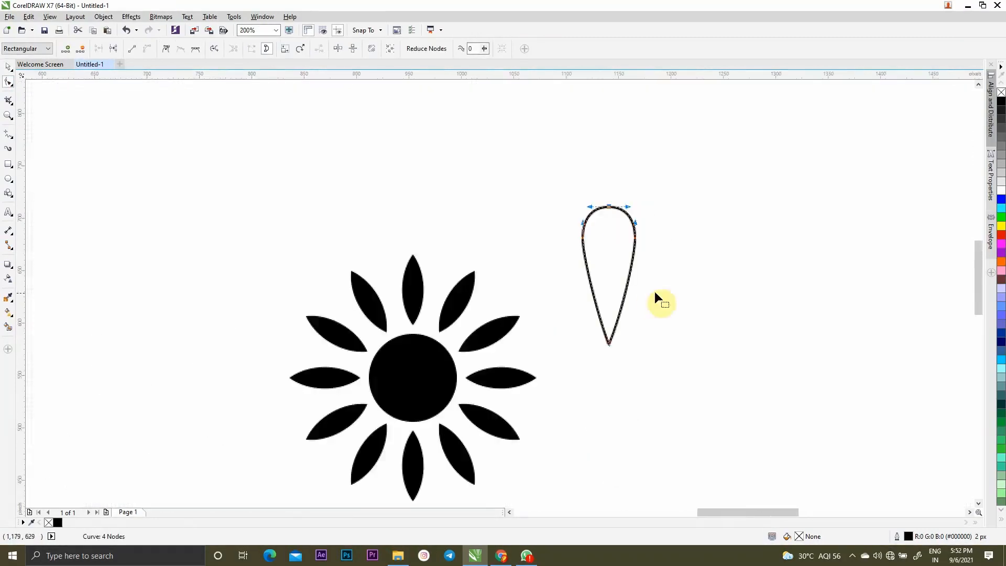
Pull the curve handles on both lower sides of the teardrop inward to narrow it symmetrically towards its bottom point
{"action": "scroll", "coordinate": [614, 331], "scroll_direction": "up", "scroll_amount": 3}
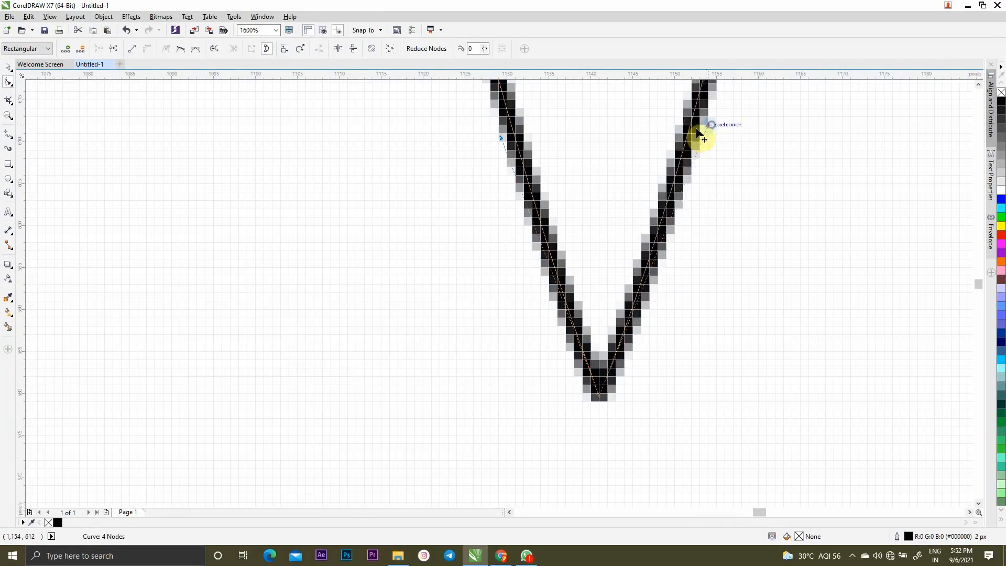
{"action": "left_click_drag", "start_coordinate": [699, 135], "coordinate": [676, 138]}
{"action": "left_click_drag", "start_coordinate": [511, 140], "coordinate": [527, 139]}
{"action": "scroll", "coordinate": [581, 248], "scroll_direction": "down", "scroll_amount": 3}
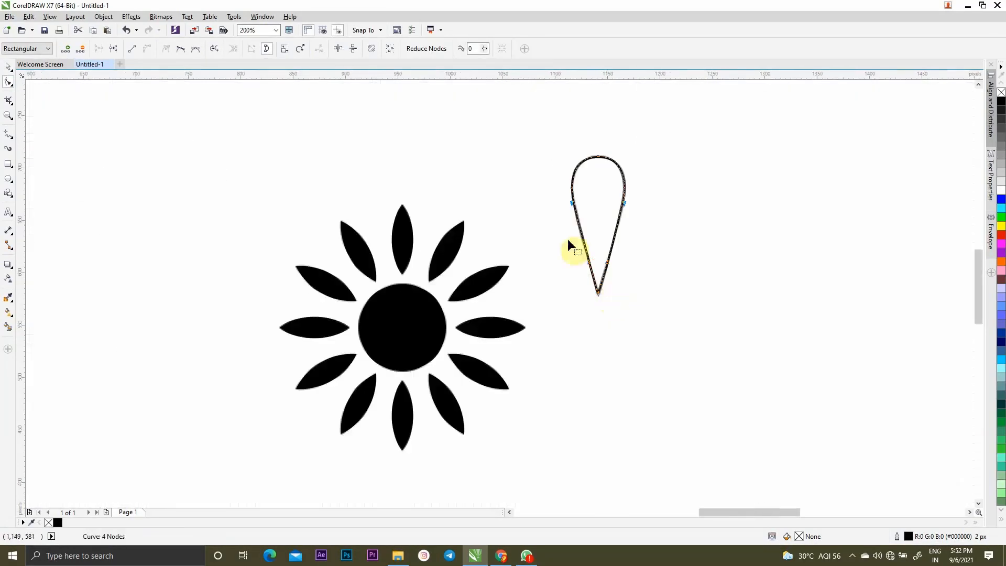
Move the teardrop onto the flower so it surrounds the top lens-shaped petal, with its point over the central circle
{"action": "left_click", "coordinate": [7, 67]}
{"action": "scroll", "coordinate": [342, 205], "scroll_direction": "up", "scroll_amount": 1}
{"action": "left_click", "coordinate": [871, 270]}
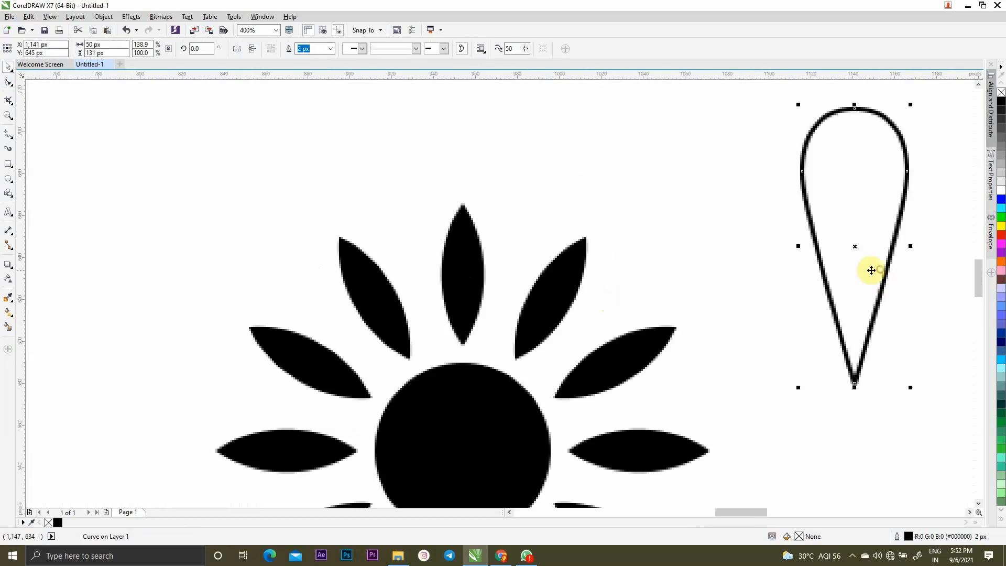
{"action": "left_click_drag", "start_coordinate": [871, 270], "coordinate": [479, 276]}
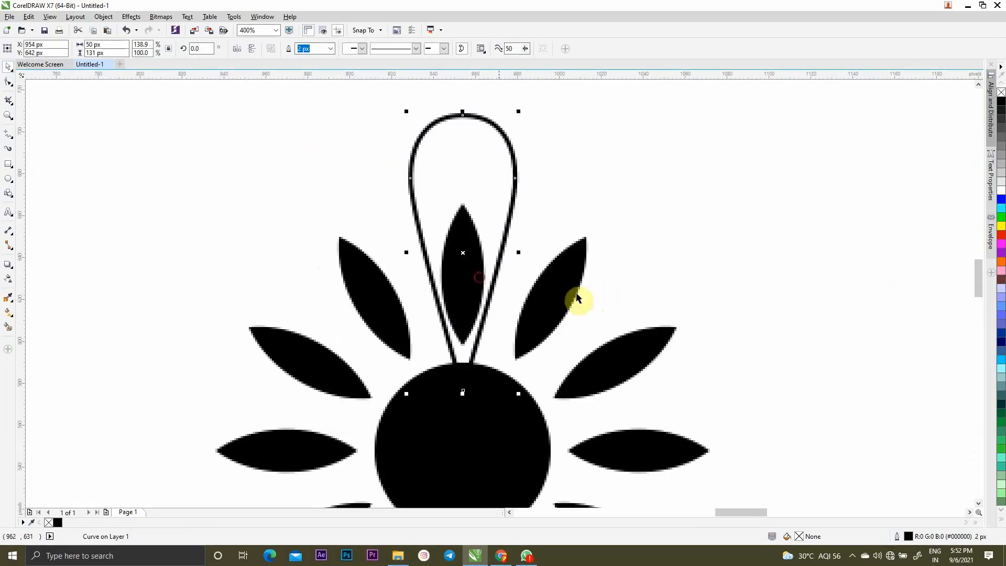
{"action": "left_click", "coordinate": [631, 238]}
{"action": "left_click", "coordinate": [502, 177]}
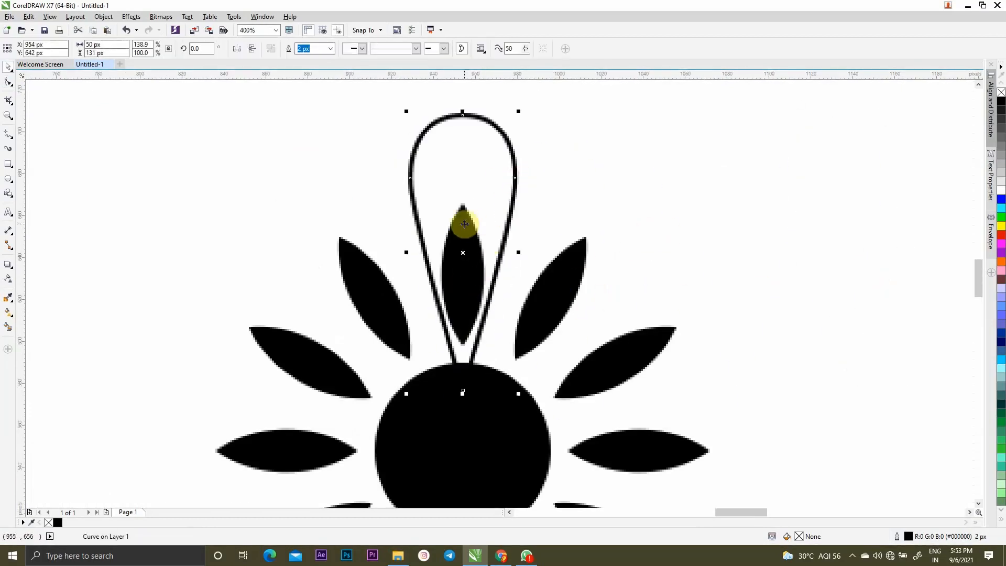
{"action": "left_click", "coordinate": [489, 236]}
Centre the teardrop and the top lens-shaped petal on the same vertical axis
{"action": "left_click_drag", "start_coordinate": [618, 178], "coordinate": [439, 354]}
{"action": "left_click", "coordinate": [516, 162]}
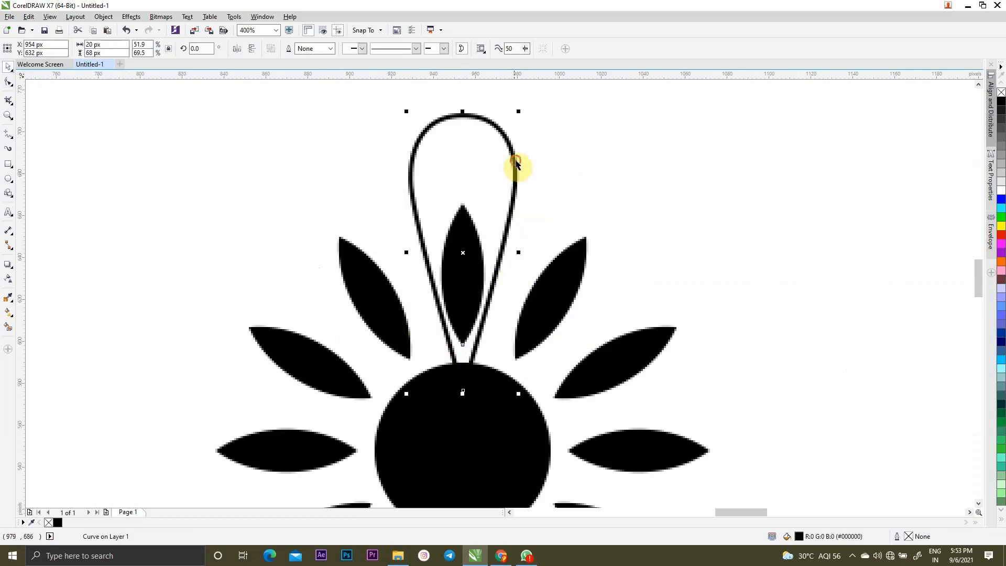
{"action": "left_click", "coordinate": [515, 161], "text": "shift"}
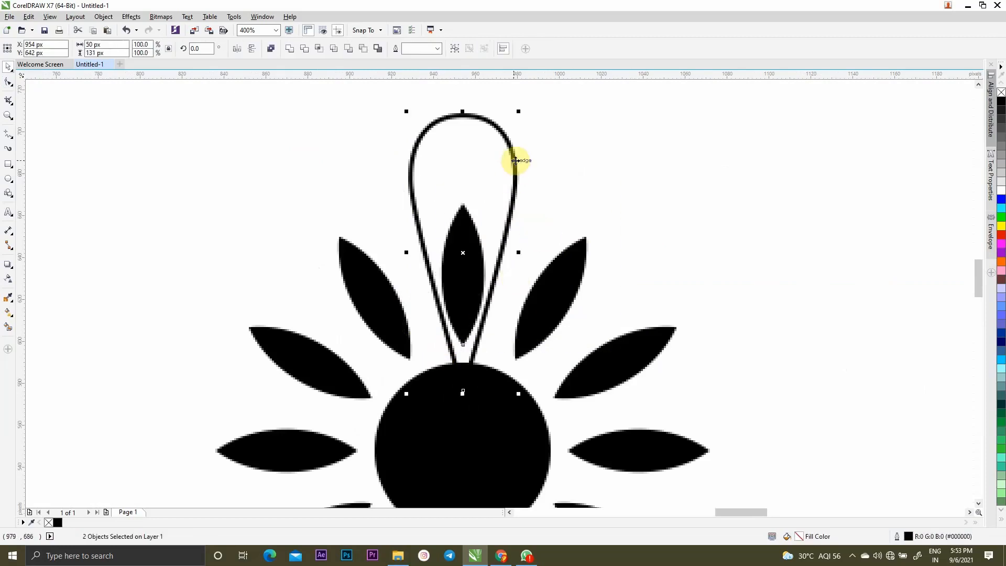
{"action": "left_click", "coordinate": [516, 159]}
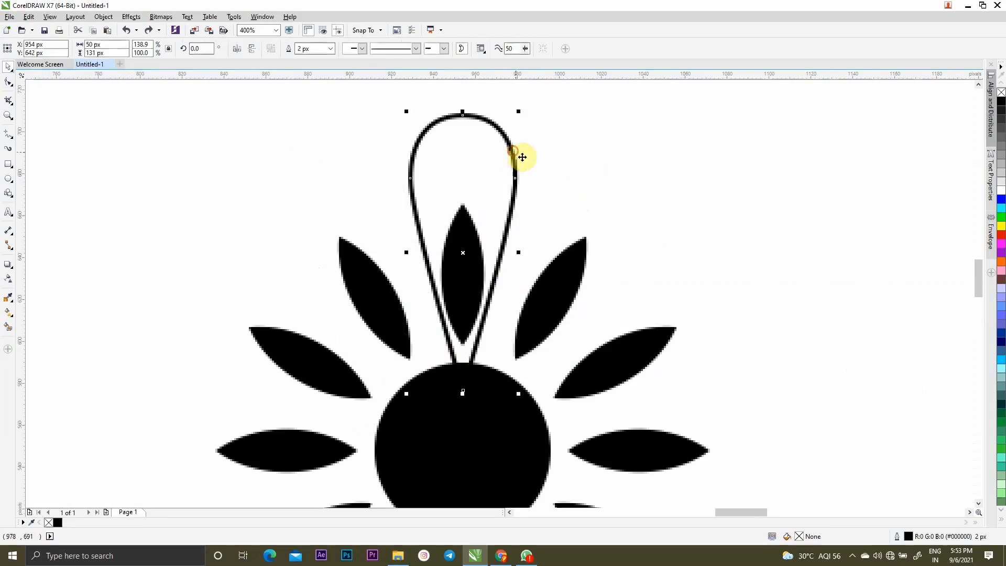
{"action": "left_click_drag", "start_coordinate": [408, 316], "coordinate": [400, 352]}
{"action": "key", "text": "c"}
{"action": "left_click", "coordinate": [686, 253]}
Draw a circle about 28 px across in the teardrop's rounded top and centre it on the teardrop's vertical axis
{"action": "scroll", "coordinate": [557, 313], "scroll_direction": "down", "scroll_amount": 1}
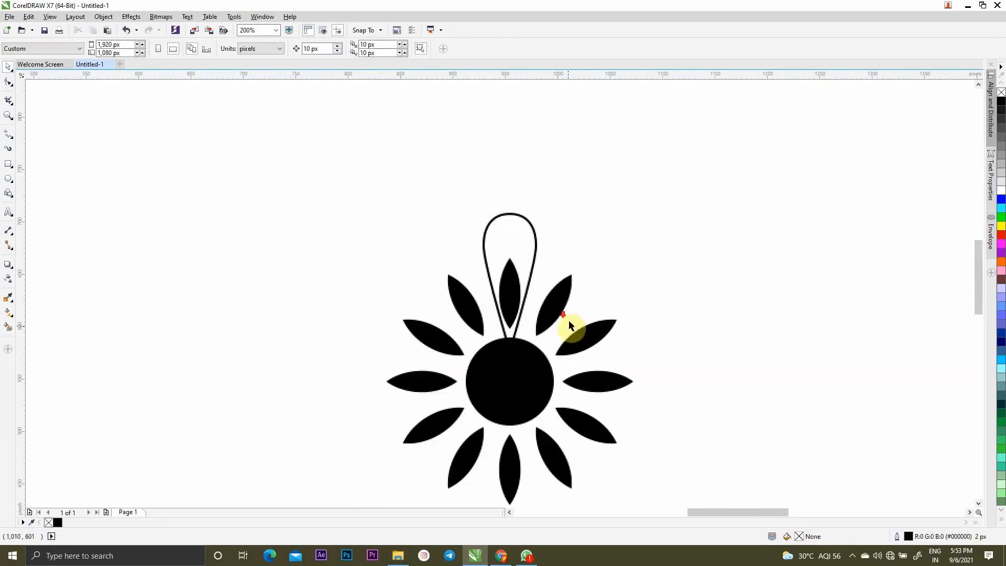
{"action": "scroll", "coordinate": [500, 232], "scroll_direction": "up", "scroll_amount": 1}
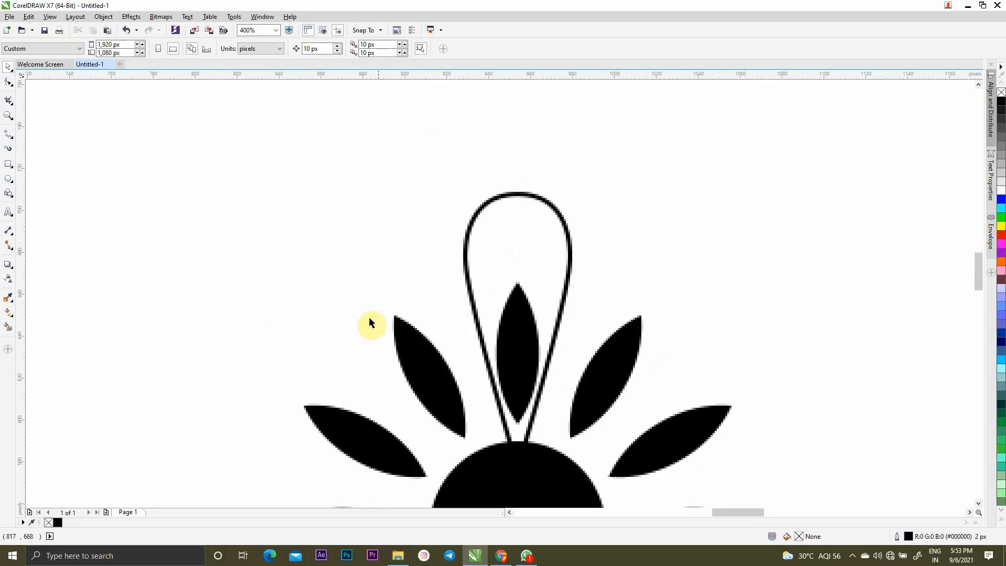
{"action": "left_click", "coordinate": [10, 179]}
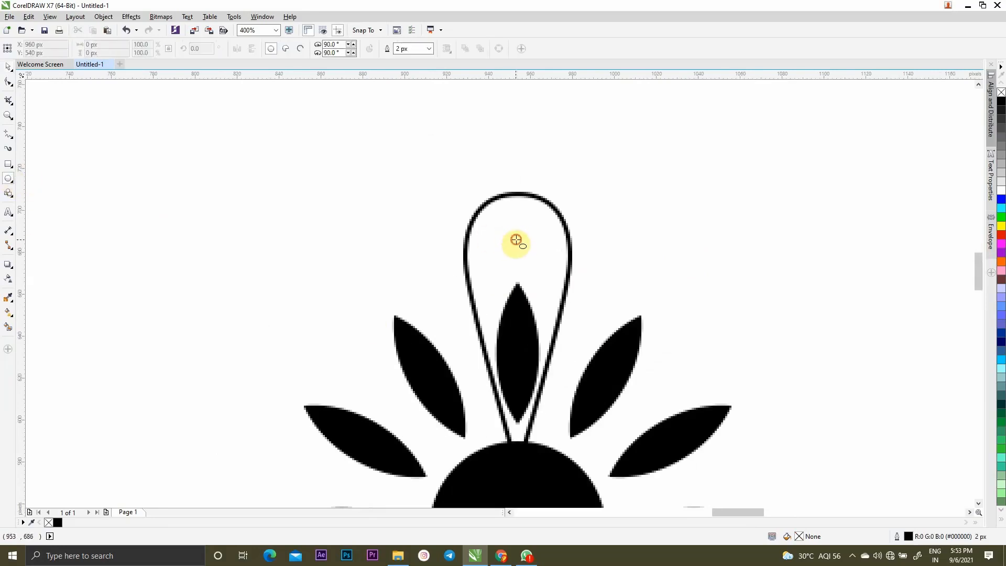
{"action": "left_click_drag", "start_coordinate": [516, 239], "coordinate": [533, 270]}
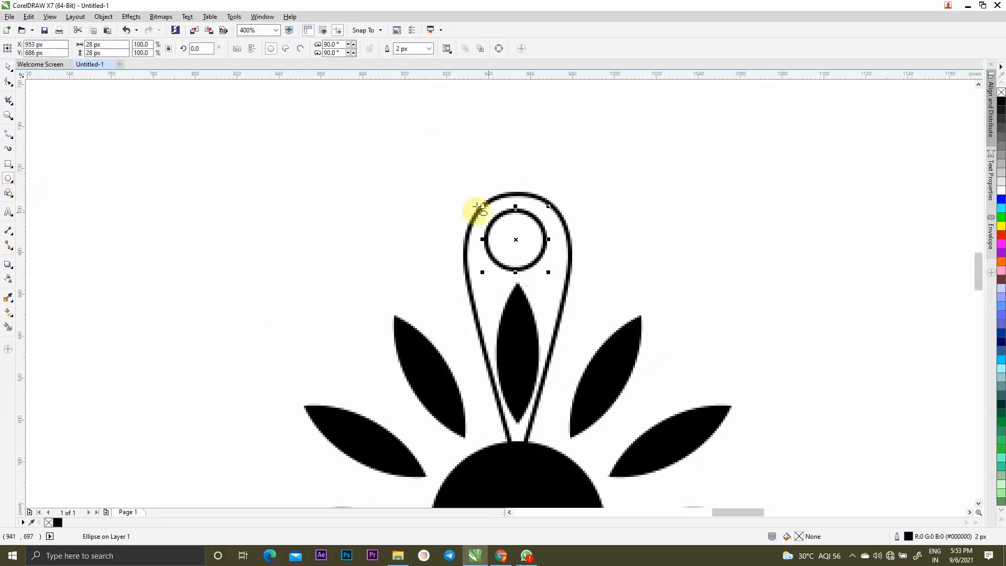
{"action": "left_click", "coordinate": [8, 66]}
{"action": "left_click", "coordinate": [569, 241], "text": "shift"}
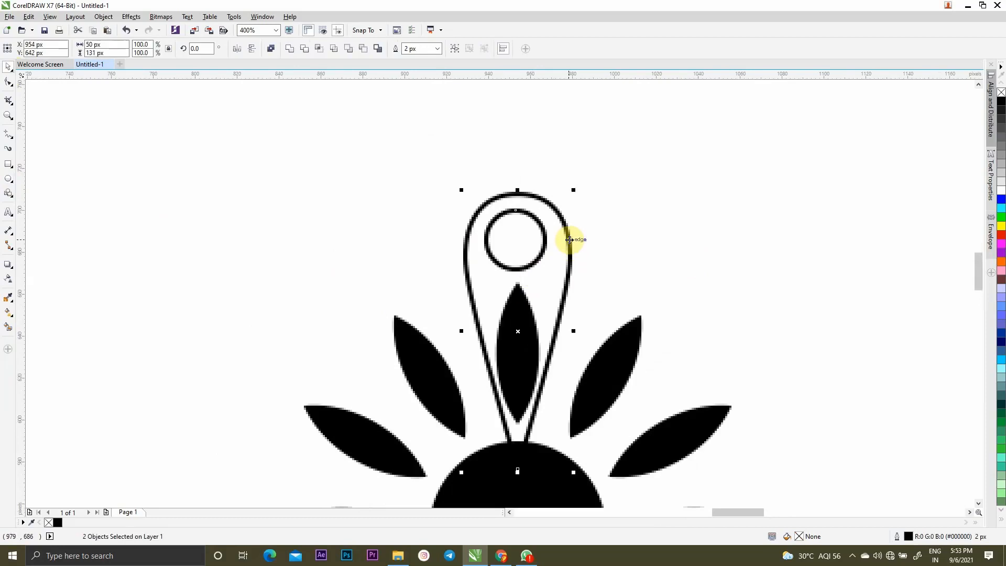
{"action": "key", "text": "c"}
{"action": "left_click", "coordinate": [705, 246]}
Fill the small circle inside the teardrop with black
{"action": "key", "text": "Tab"}
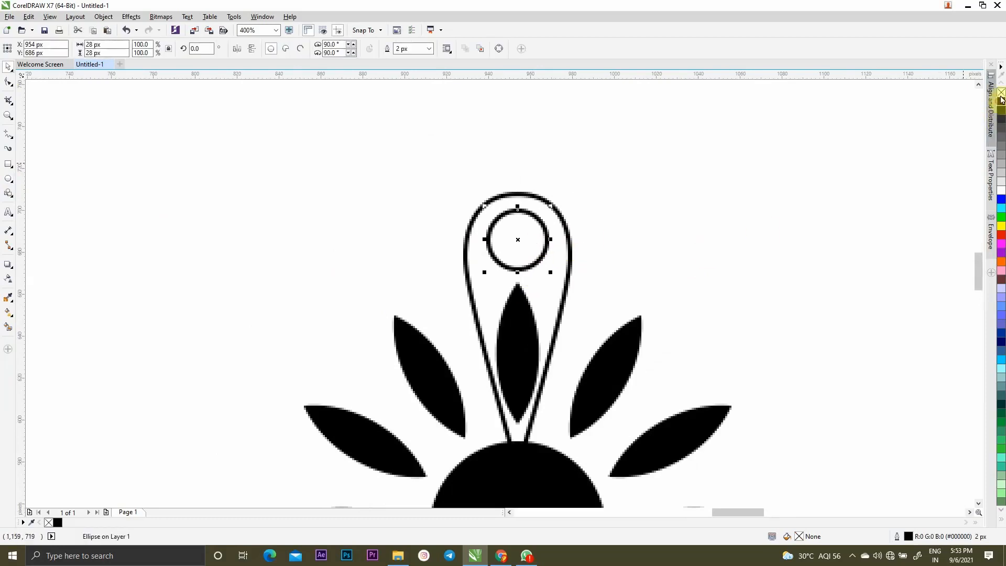
{"action": "left_click", "coordinate": [1001, 101]}
{"action": "scroll", "coordinate": [741, 140], "scroll_direction": "down", "scroll_amount": 2}
{"action": "left_click", "coordinate": [730, 172]}
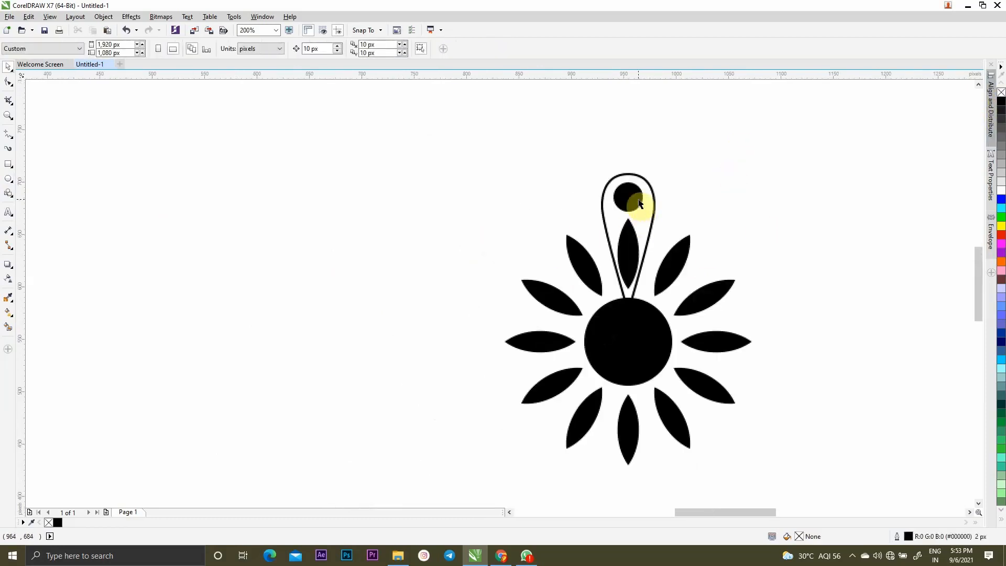
Group the small black circle with the teardrop outline
{"action": "left_click", "coordinate": [638, 203]}
{"action": "left_click", "coordinate": [655, 211], "text": "shift"}
{"action": "key", "text": "ctrl+g"}
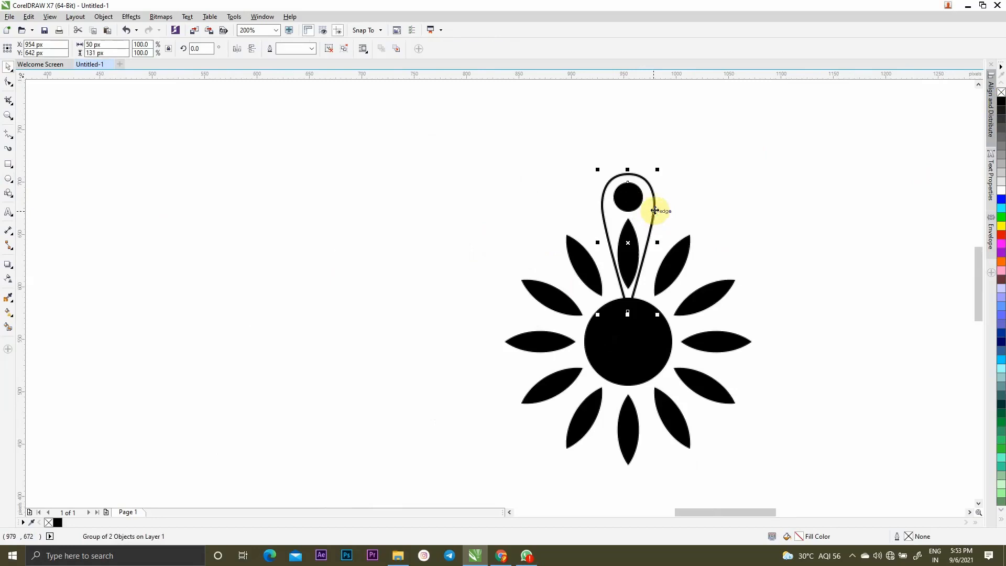
{"action": "left_click", "coordinate": [655, 195]}
{"action": "left_click_drag", "start_coordinate": [660, 171], "coordinate": [703, 203]}
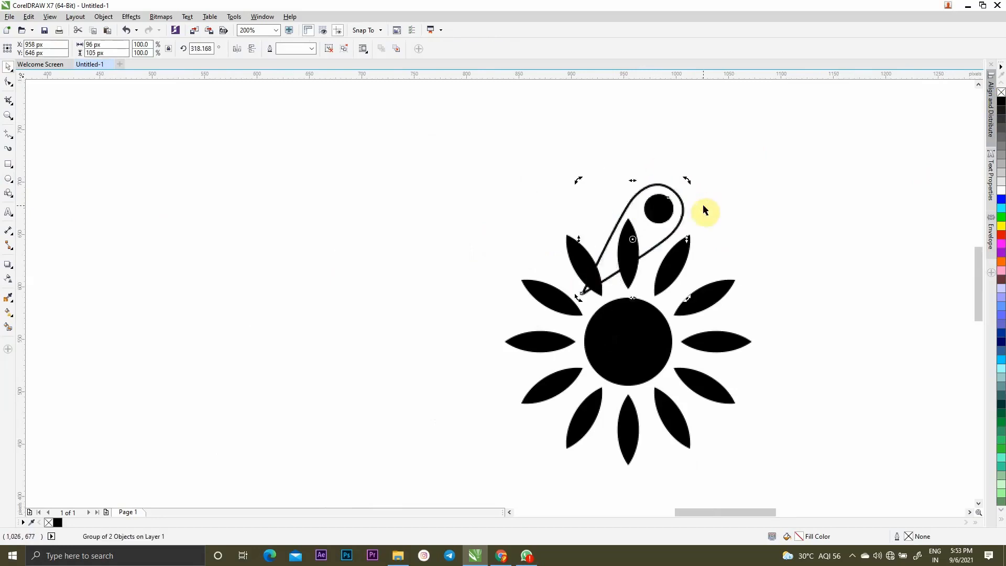
{"action": "key", "text": "ctrl+z"}
Set the teardrop group's rotation centre to the middle of the central circle and make a copy rotated by 30°
{"action": "left_click_drag", "start_coordinate": [628, 242], "coordinate": [628, 341]}
{"action": "left_click", "coordinate": [651, 195]}
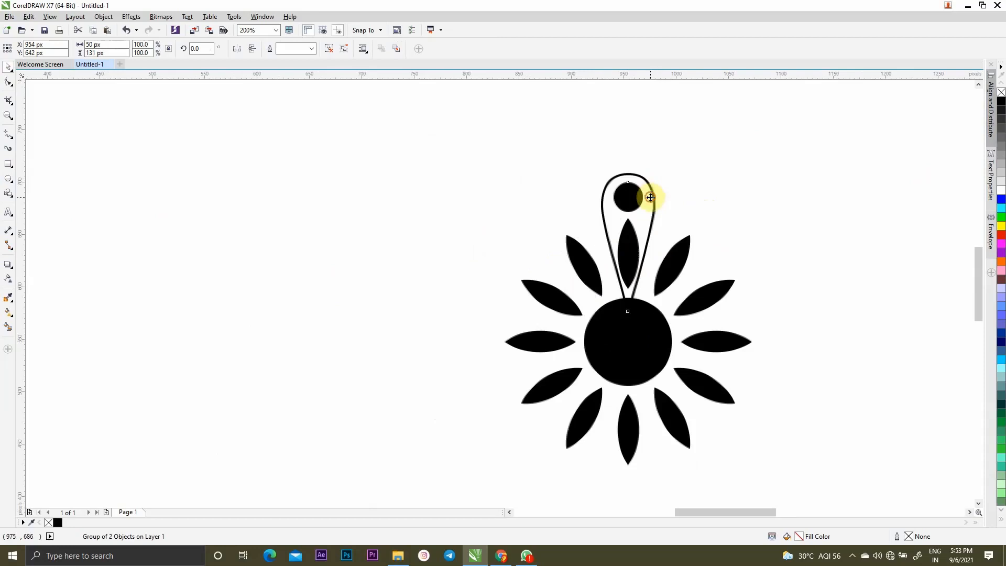
{"action": "left_click_drag", "start_coordinate": [659, 171], "coordinate": [562, 210]}
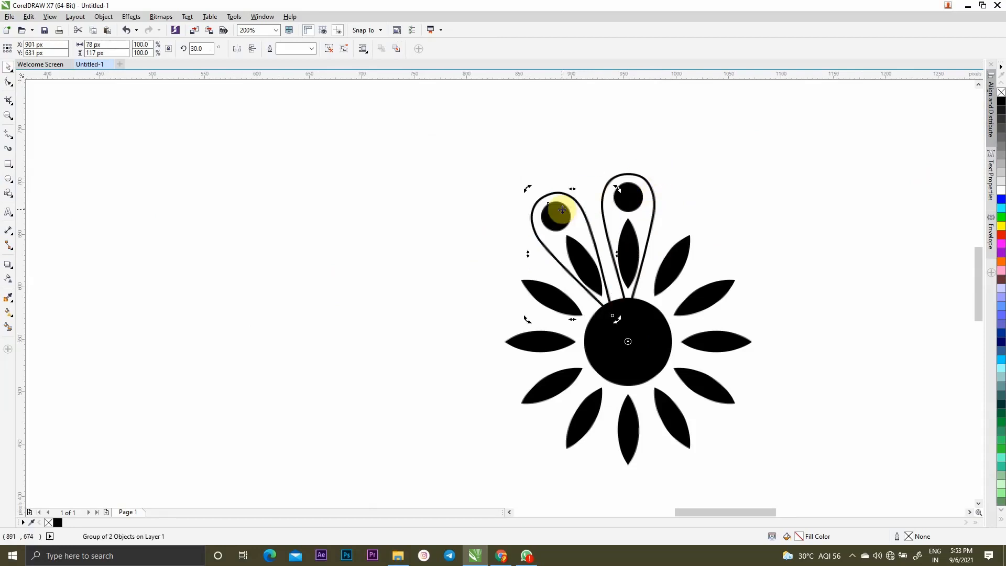
Repeat the 30° rotated copy ten times to complete the ring of twelve teardrop petals around the flower
{"action": "key", "text": "ctrl+d"}
{"action": "key", "text": "ctrl+d"}
{"action": "key", "text": "ctrl+d"}
{"action": "key", "text": "ctrl+d"}
{"action": "key", "text": "ctrl+d"}
{"action": "key", "text": "ctrl+d"}
{"action": "key", "text": "ctrl+d"}
{"action": "key", "text": "ctrl+d"}
{"action": "key", "text": "ctrl+d"}
{"action": "key", "text": "ctrl+d"}
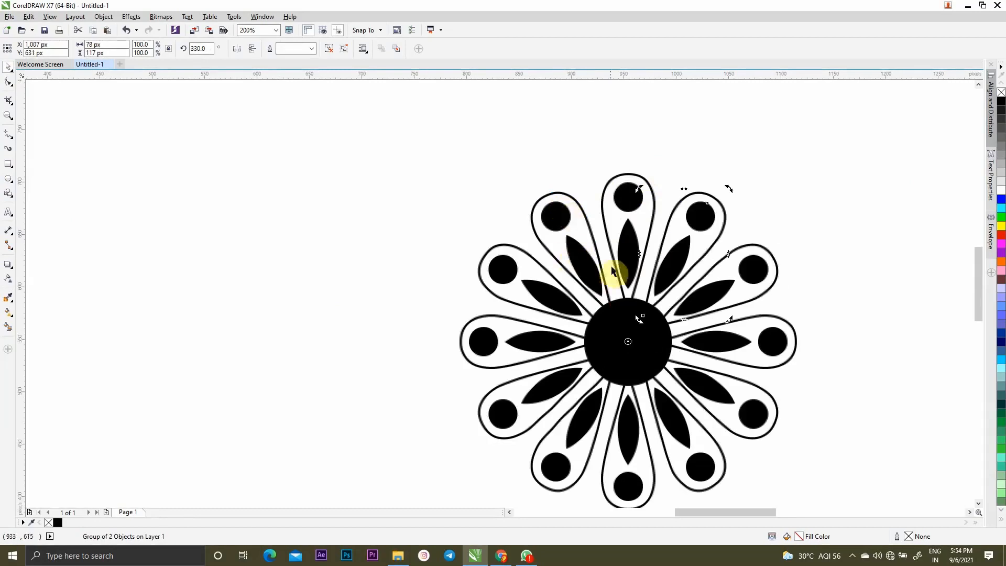
{"action": "scroll", "coordinate": [601, 265], "scroll_direction": "down", "scroll_amount": 1}
{"action": "left_click", "coordinate": [714, 288]}
Place a copy of the teardrop group just left of the top petal in the empty area above the flower
{"action": "scroll", "coordinate": [651, 299], "scroll_direction": "up", "scroll_amount": 1}
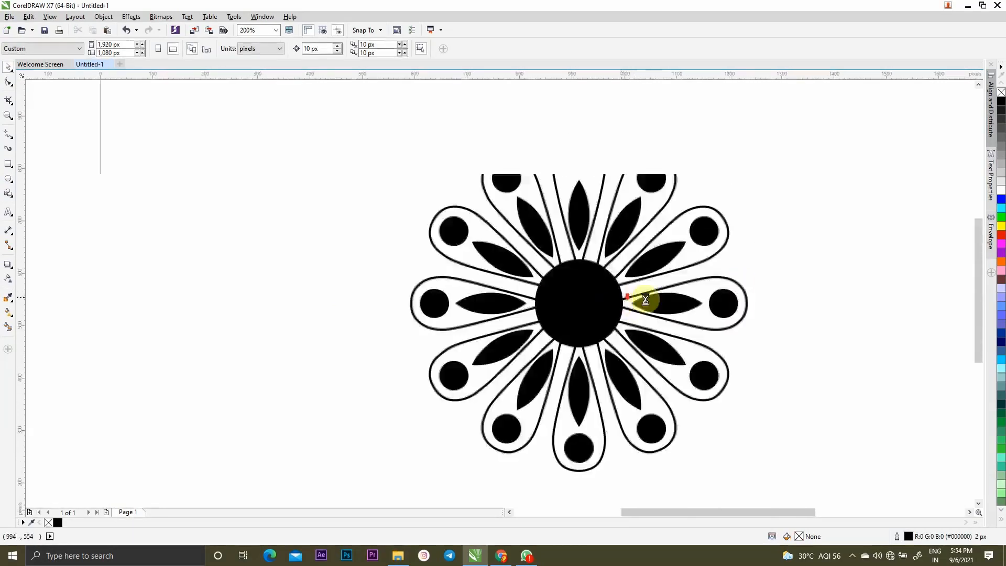
{"action": "scroll", "coordinate": [644, 299], "scroll_direction": "down", "scroll_amount": 1}
{"action": "scroll", "coordinate": [596, 226], "scroll_direction": "up", "scroll_amount": 1}
{"action": "scroll", "coordinate": [576, 235], "scroll_direction": "down", "scroll_amount": 1}
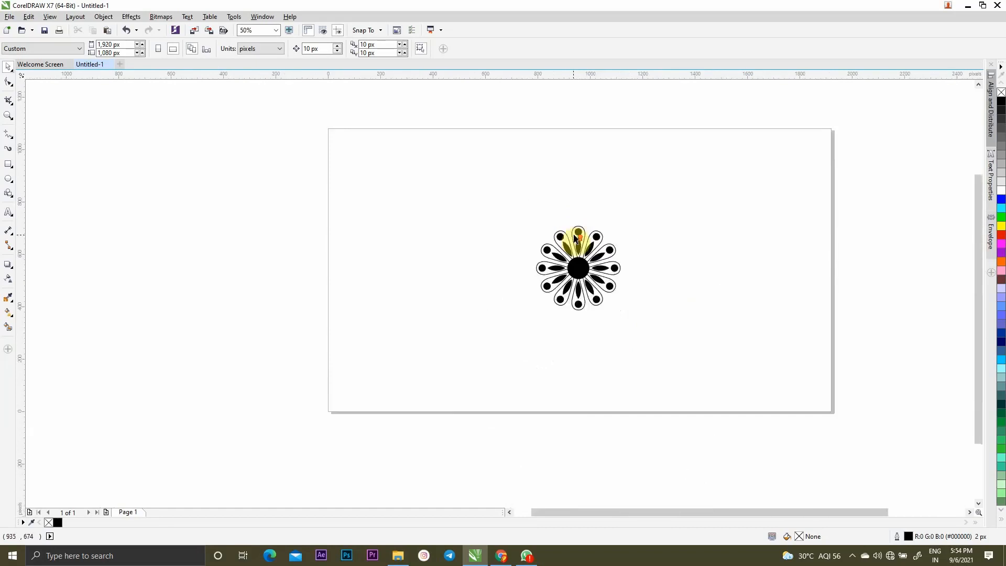
{"action": "scroll", "coordinate": [545, 235], "scroll_direction": "up", "scroll_amount": 1}
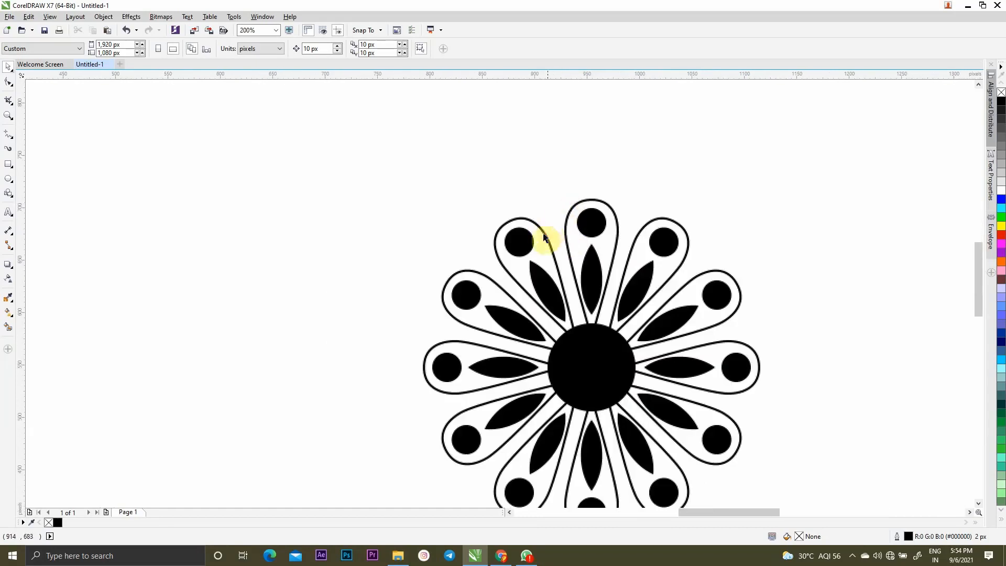
{"action": "left_click", "coordinate": [545, 239]}
{"action": "scroll", "coordinate": [541, 231], "scroll_direction": "down", "scroll_amount": 1}
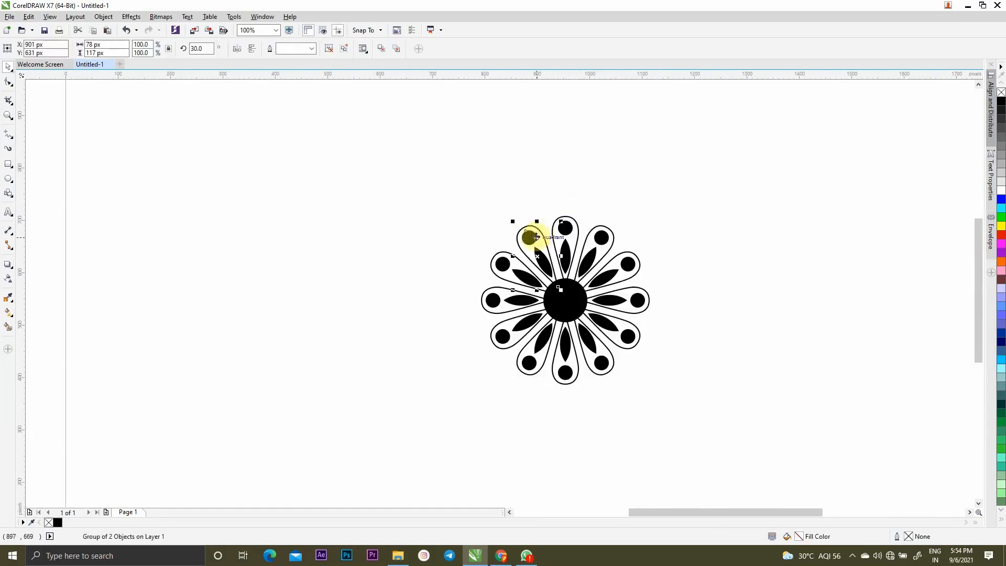
{"action": "left_click_drag", "start_coordinate": [537, 239], "coordinate": [538, 169]}
{"action": "right_click", "coordinate": [538, 170]}
{"action": "scroll", "coordinate": [538, 170], "scroll_direction": "up", "scroll_amount": 1}
{"action": "left_click", "coordinate": [671, 164]}
Ungroup the copied teardrop above the flower and delete its black circle
{"action": "left_click", "coordinate": [534, 174]}
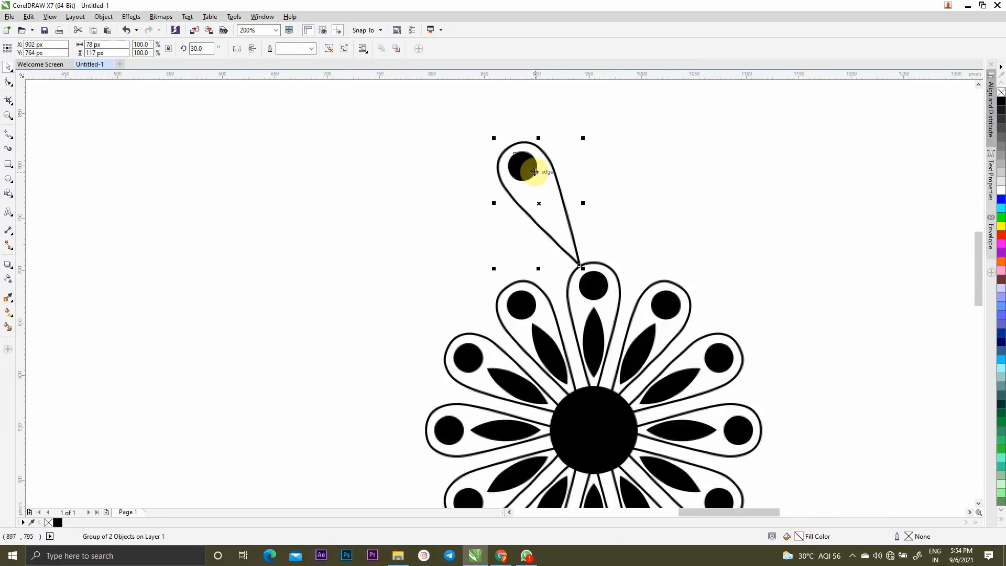
{"action": "left_click", "coordinate": [621, 171]}
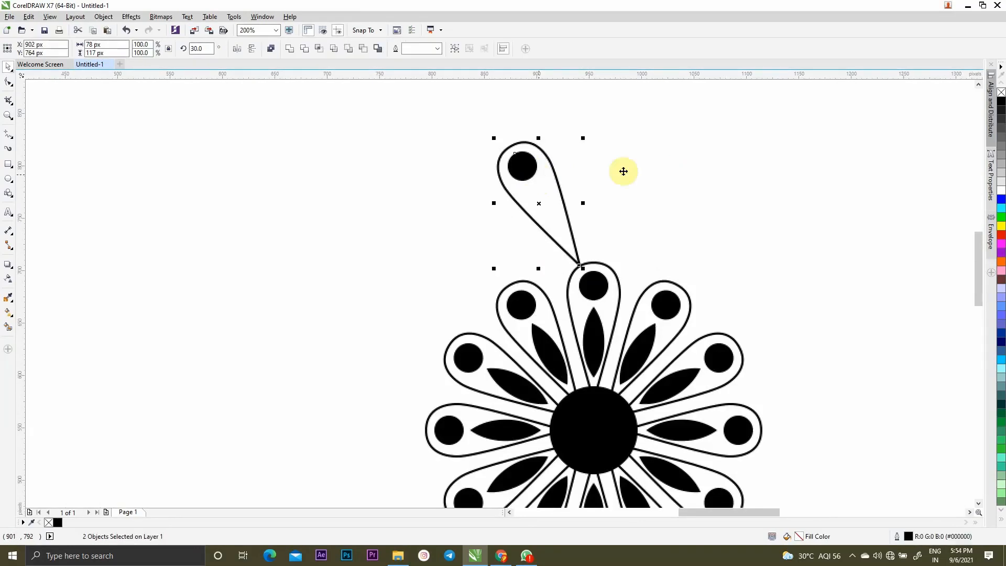
{"action": "left_click", "coordinate": [524, 166]}
{"action": "key", "text": "Delete"}
Move the copied teardrop outline about 21 px up, clear of the flower, and set its rotation to 0°
{"action": "left_click", "coordinate": [575, 219]}
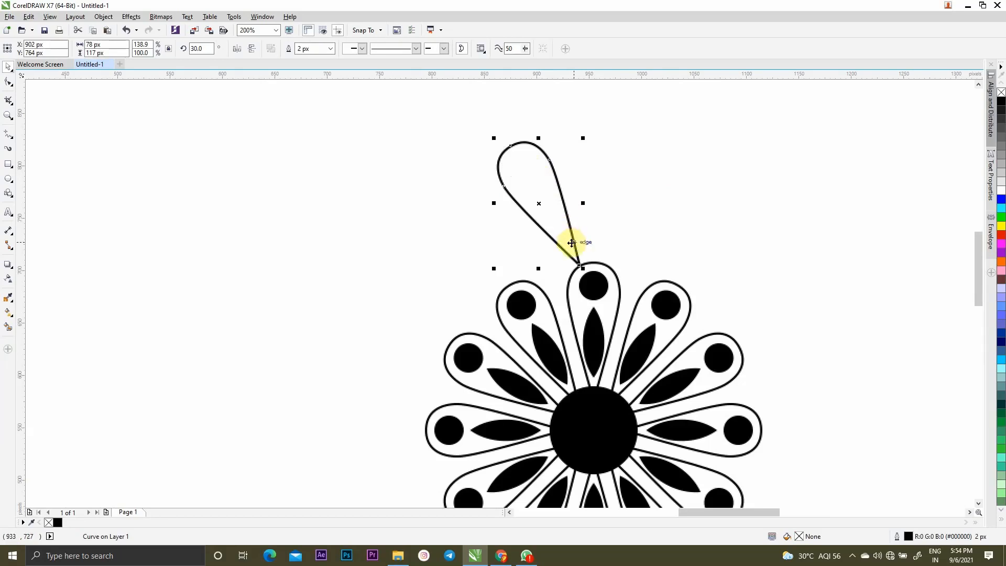
{"action": "left_click_drag", "start_coordinate": [571, 242], "coordinate": [566, 215]}
{"action": "left_click", "coordinate": [566, 215]}
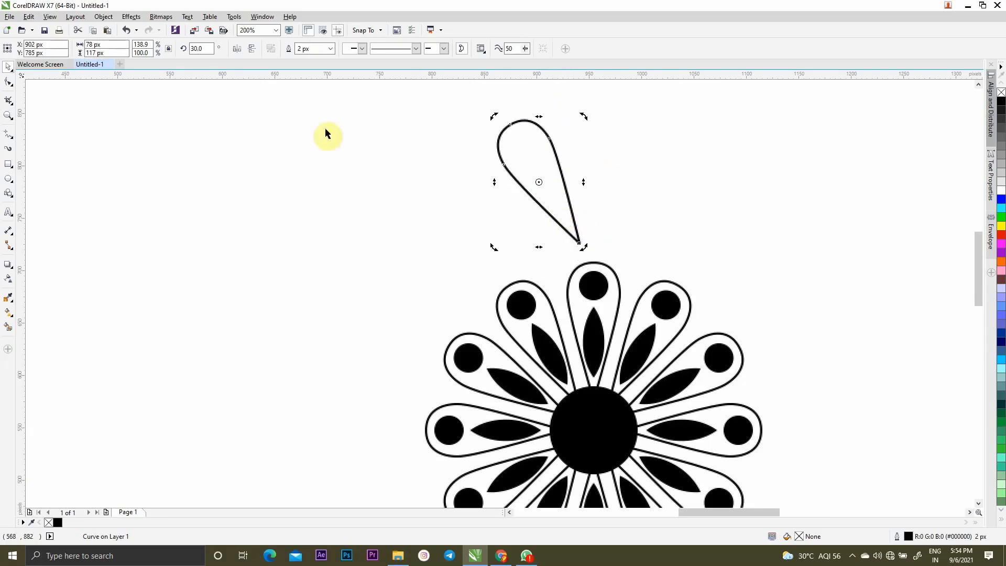
{"action": "left_click", "coordinate": [207, 48]}
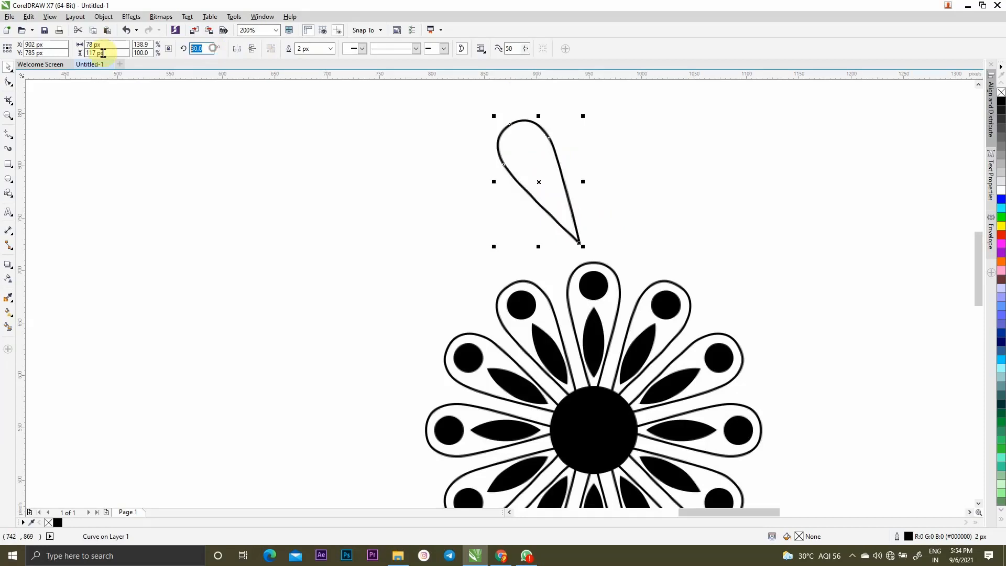
{"action": "key", "text": "Return"}
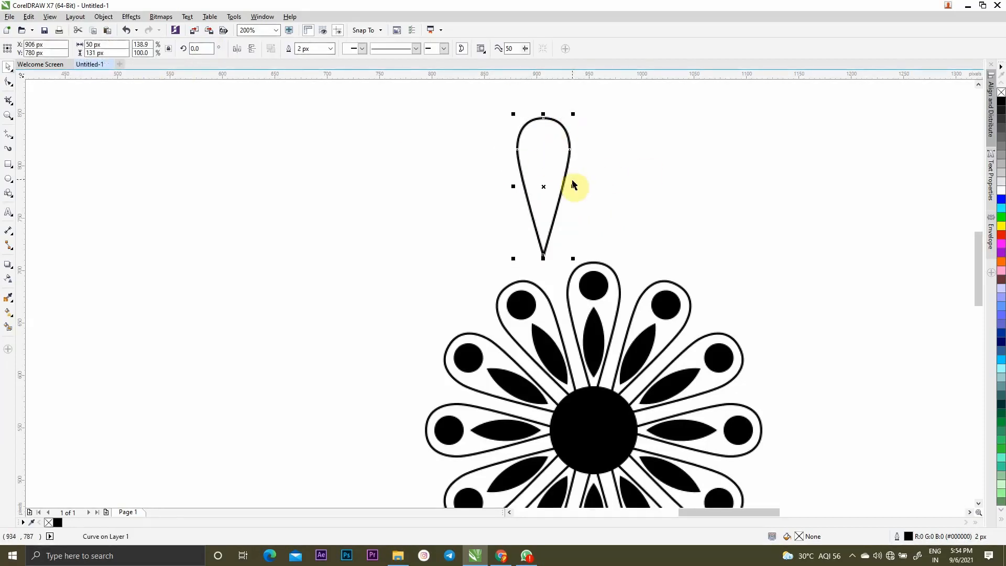
Break the copied teardrop's outline at its bottom node and delete that node to leave an open arch
{"action": "left_click", "coordinate": [9, 85]}
{"action": "left_click_drag", "start_coordinate": [516, 243], "coordinate": [604, 268]}
{"action": "left_click", "coordinate": [116, 49]}
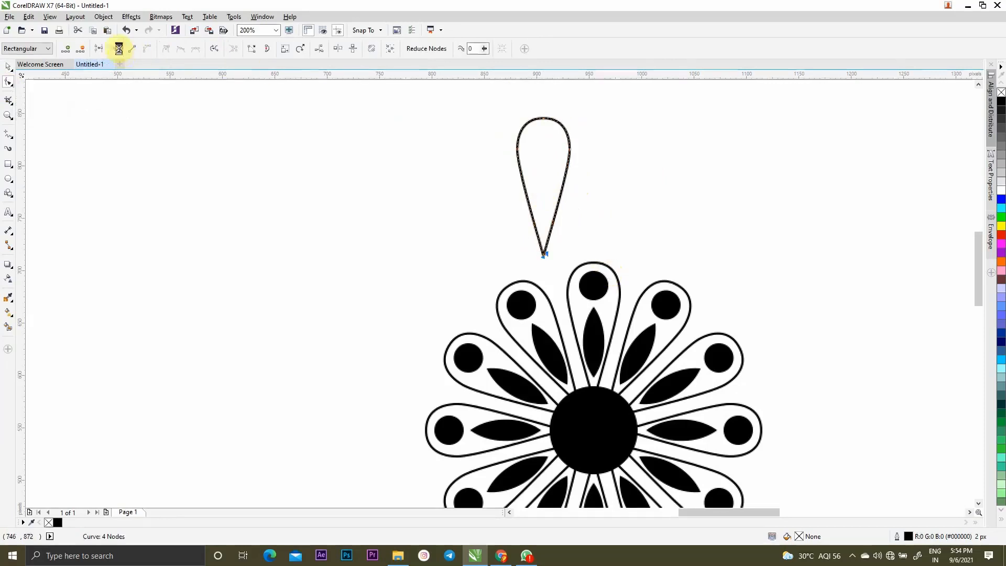
{"action": "left_click_drag", "start_coordinate": [502, 225], "coordinate": [586, 287]}
{"action": "key", "text": "Delete"}
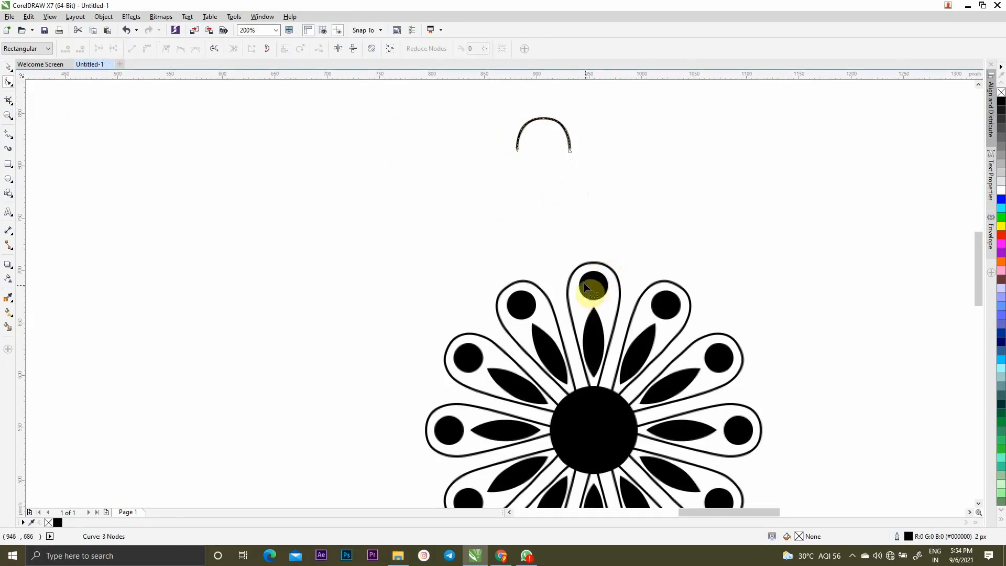
Move the open arch straight down to just above the flower's top petals
{"action": "left_click", "coordinate": [9, 68]}
{"action": "left_click", "coordinate": [195, 175]}
{"action": "scroll", "coordinate": [582, 158], "scroll_direction": "up", "scroll_amount": 1}
{"action": "left_click_drag", "start_coordinate": [623, 131], "coordinate": [621, 310]}
{"action": "scroll", "coordinate": [609, 317], "scroll_direction": "down", "scroll_amount": 2}
{"action": "scroll", "coordinate": [609, 317], "scroll_direction": "up", "scroll_amount": 2}
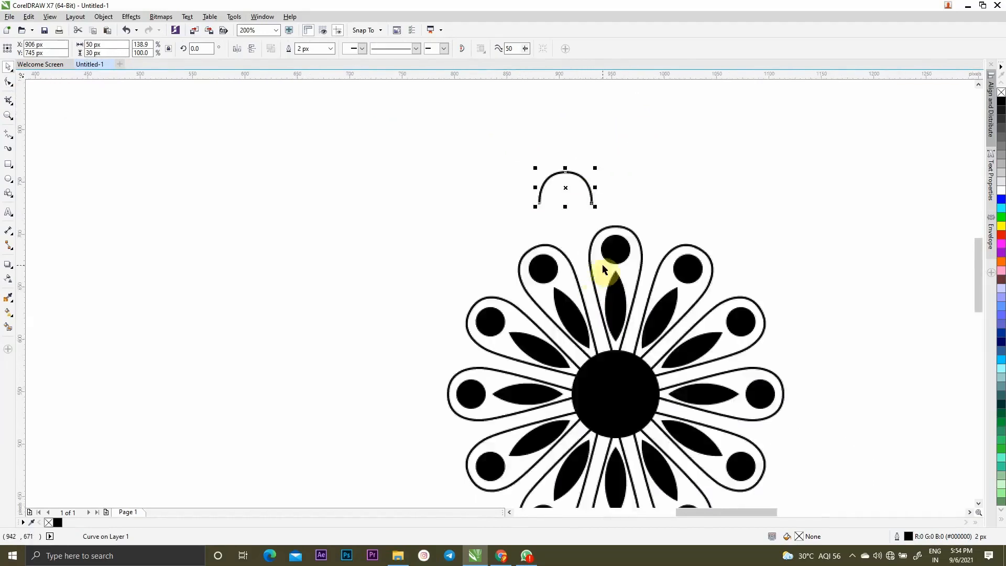
Rotate the arch to 15° and place it so it spans the top petal and its left neighbour
{"action": "left_click", "coordinate": [607, 220]}
{"action": "left_click_drag", "start_coordinate": [608, 224], "coordinate": [631, 213]}
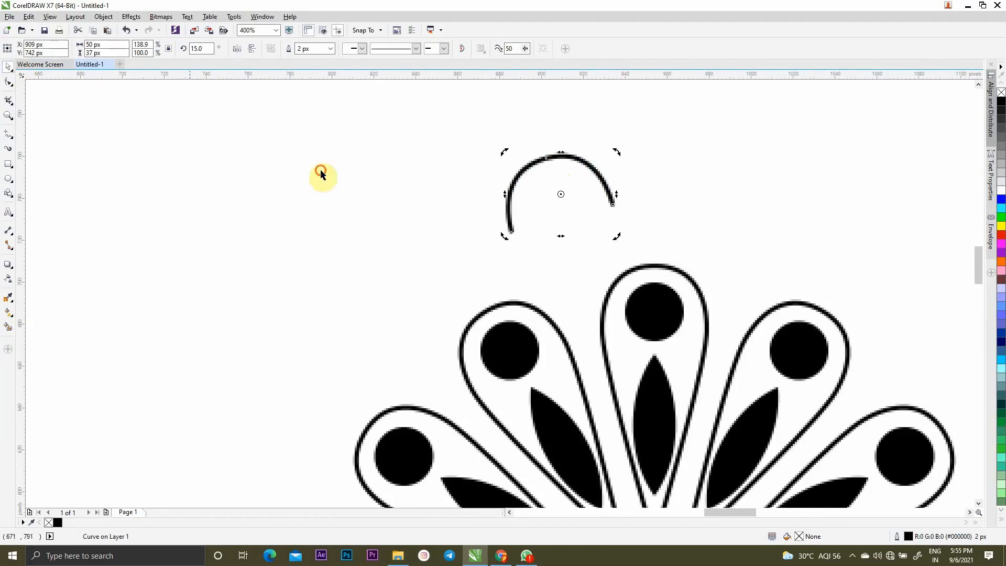
{"action": "left_click", "coordinate": [540, 173]}
{"action": "left_click_drag", "start_coordinate": [540, 174], "coordinate": [563, 239]}
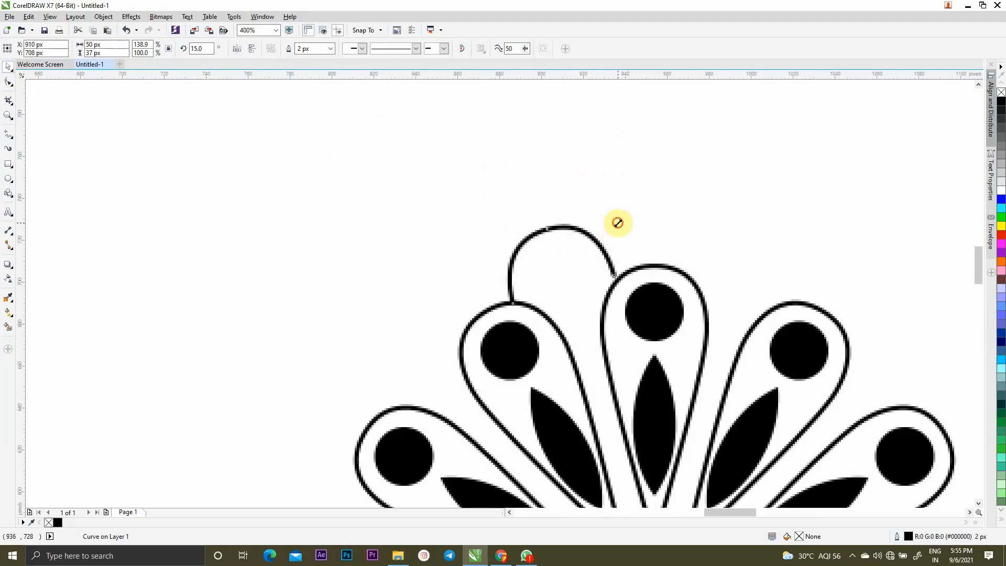
Scale the open arch down to about 29 × 21 px between the top petal and its left neighbour
{"action": "left_click_drag", "start_coordinate": [617, 222], "coordinate": [589, 283]}
{"action": "scroll", "coordinate": [600, 281], "scroll_direction": "up", "scroll_amount": 1}
{"action": "scroll", "coordinate": [590, 284], "scroll_direction": "up", "scroll_amount": 3}
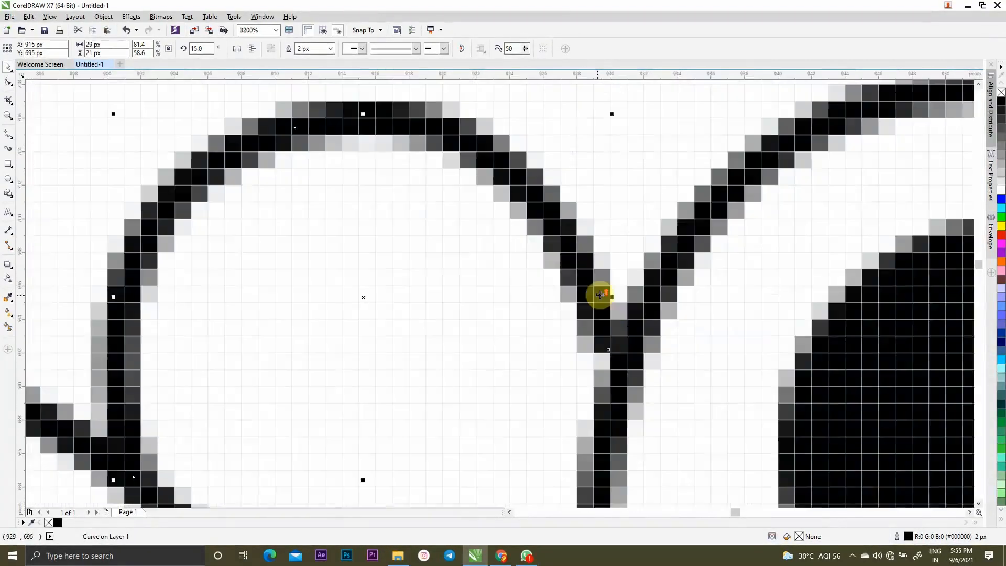
{"action": "scroll", "coordinate": [593, 283], "scroll_direction": "down", "scroll_amount": 1}
{"action": "left_click", "coordinate": [546, 197]}
{"action": "scroll", "coordinate": [546, 197], "scroll_direction": "down", "scroll_amount": 3}
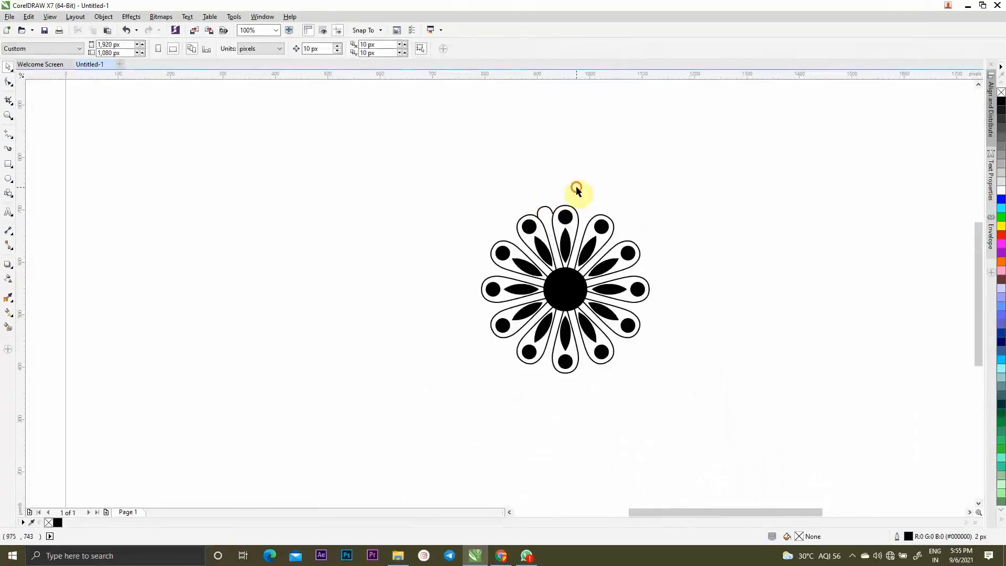
Shift the small arch slightly down and right, to about X 916, Y 693 px, so its ends meet the adjoining petals
{"action": "scroll", "coordinate": [548, 212], "scroll_direction": "up", "scroll_amount": 3}
{"action": "left_click", "coordinate": [516, 165]}
{"action": "scroll", "coordinate": [515, 165], "scroll_direction": "up", "scroll_amount": 1}
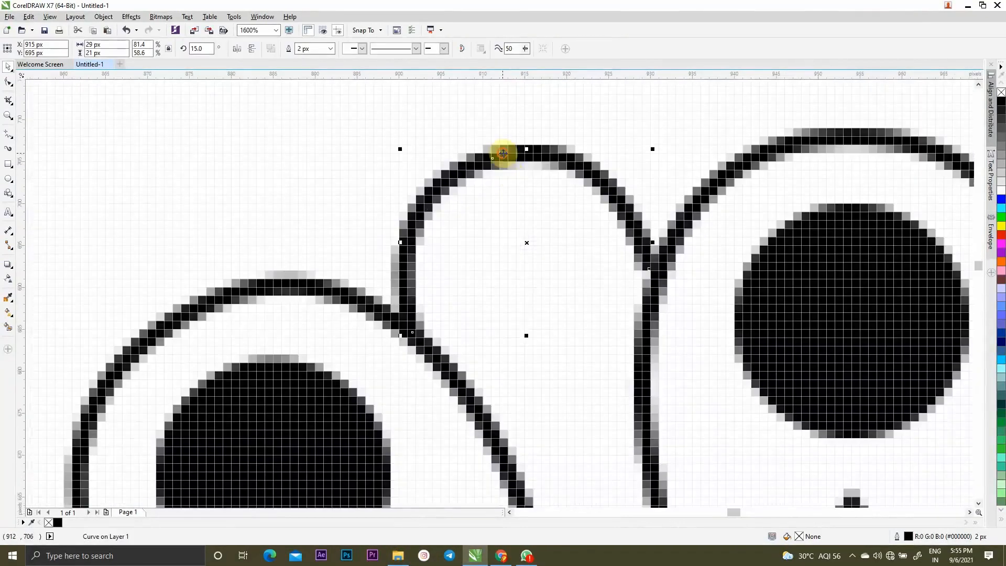
{"action": "left_click_drag", "start_coordinate": [503, 153], "coordinate": [511, 169]}
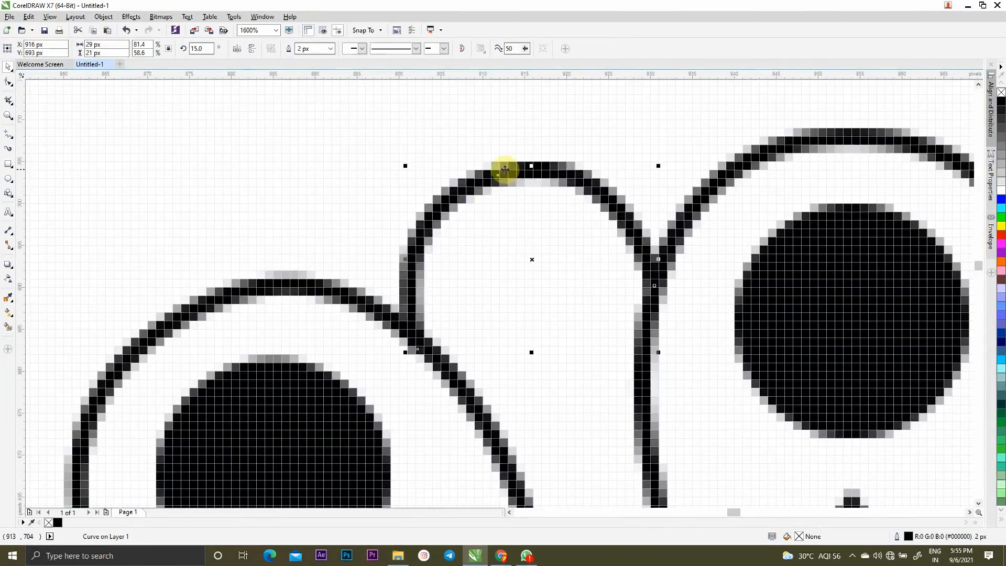
{"action": "scroll", "coordinate": [508, 171], "scroll_direction": "down", "scroll_amount": 5}
{"action": "left_click", "coordinate": [544, 183]}
{"action": "scroll", "coordinate": [491, 185], "scroll_direction": "up", "scroll_amount": 2}
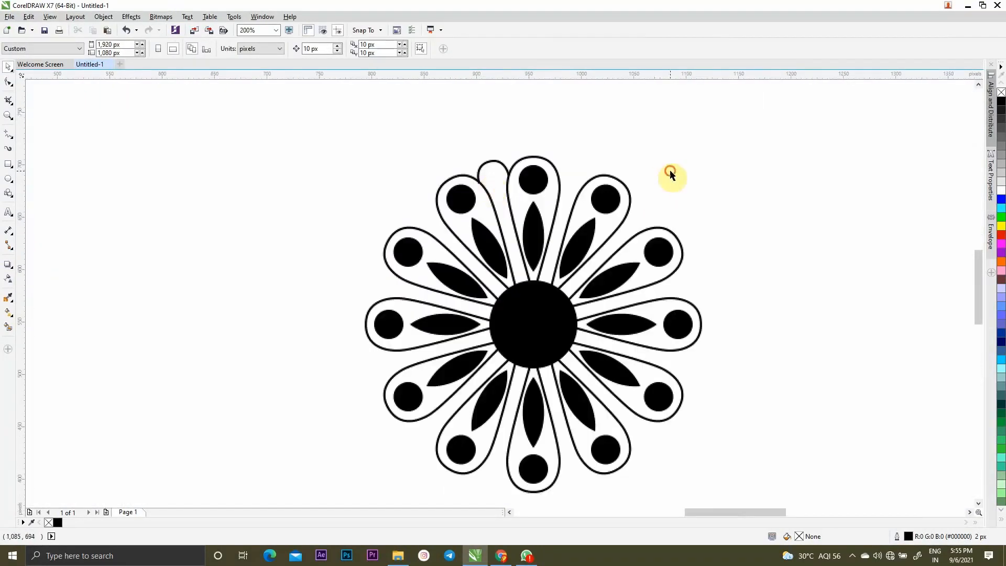
{"action": "scroll", "coordinate": [525, 177], "scroll_direction": "up", "scroll_amount": 1}
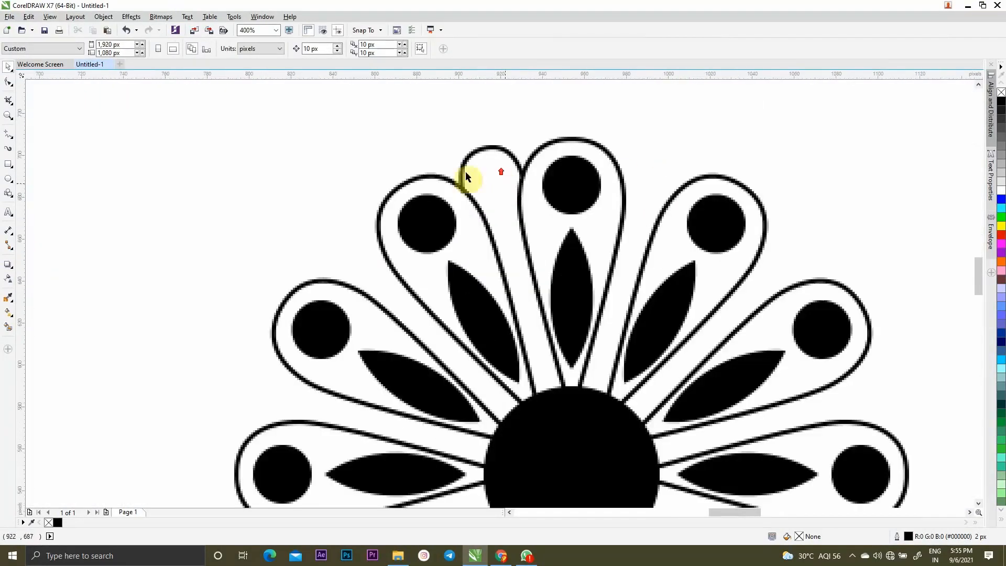
Draw a circle about 11 px across inside the small arch and fill it black
{"action": "left_click", "coordinate": [8, 179]}
{"action": "left_click_drag", "start_coordinate": [491, 169], "coordinate": [496, 180]}
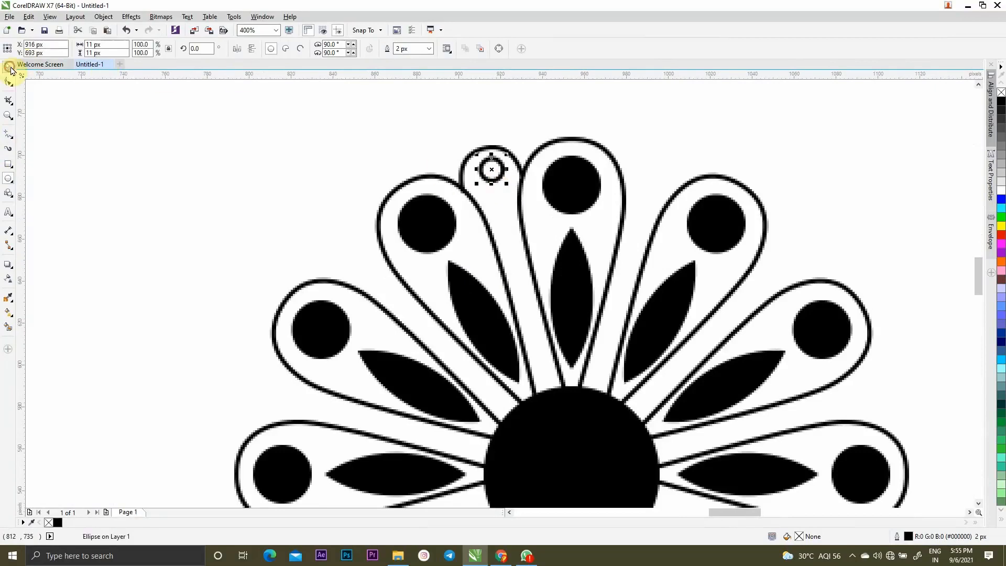
{"action": "left_click", "coordinate": [10, 67]}
{"action": "left_click", "coordinate": [1000, 104]}
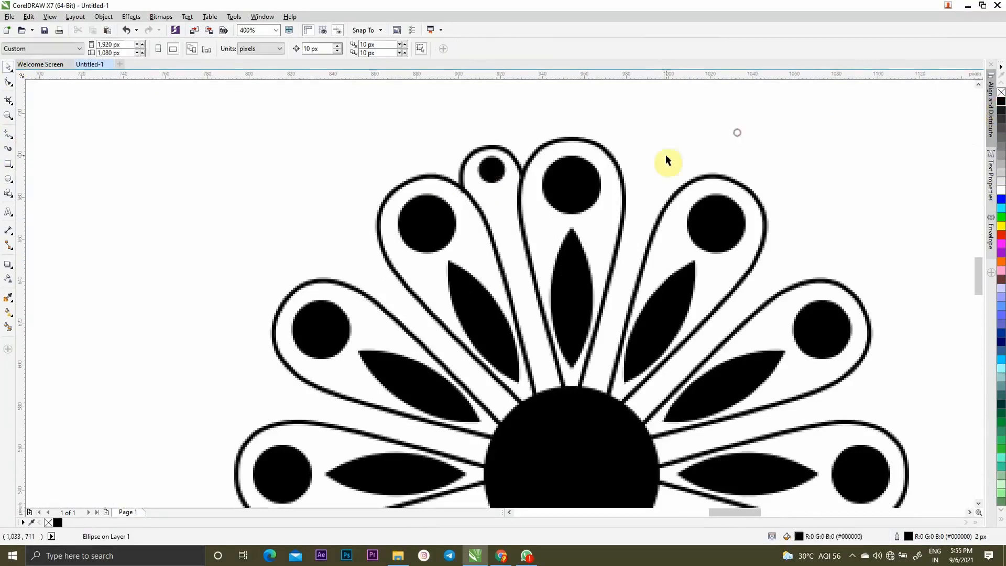
{"action": "scroll", "coordinate": [551, 157], "scroll_direction": "down", "scroll_amount": 2}
{"action": "scroll", "coordinate": [549, 155], "scroll_direction": "up", "scroll_amount": 2}
Adjust the black dot's position within the small arch to about X 915, Y 692 px
{"action": "scroll", "coordinate": [548, 152], "scroll_direction": "up", "scroll_amount": 2}
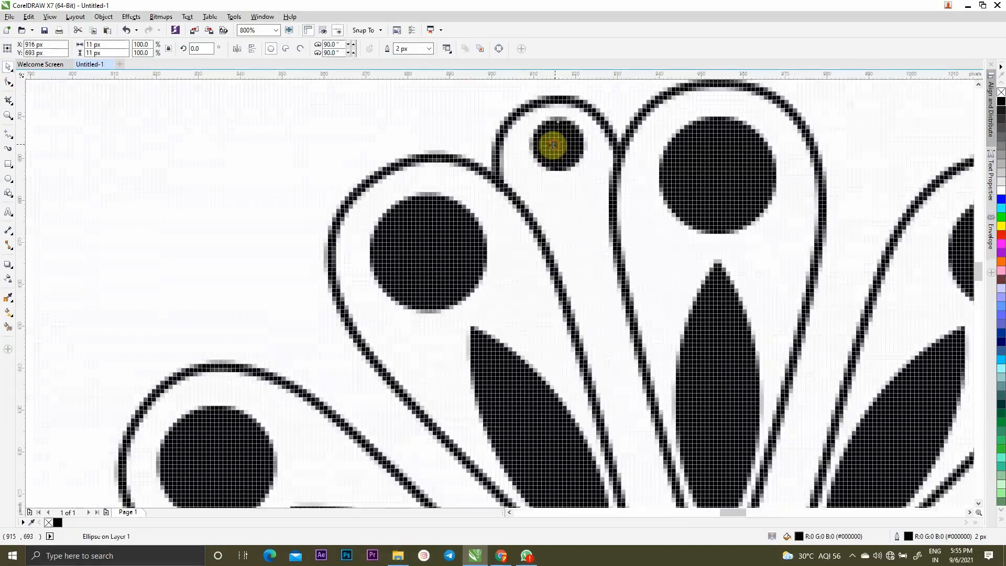
{"action": "scroll", "coordinate": [560, 147], "scroll_direction": "down", "scroll_amount": 3}
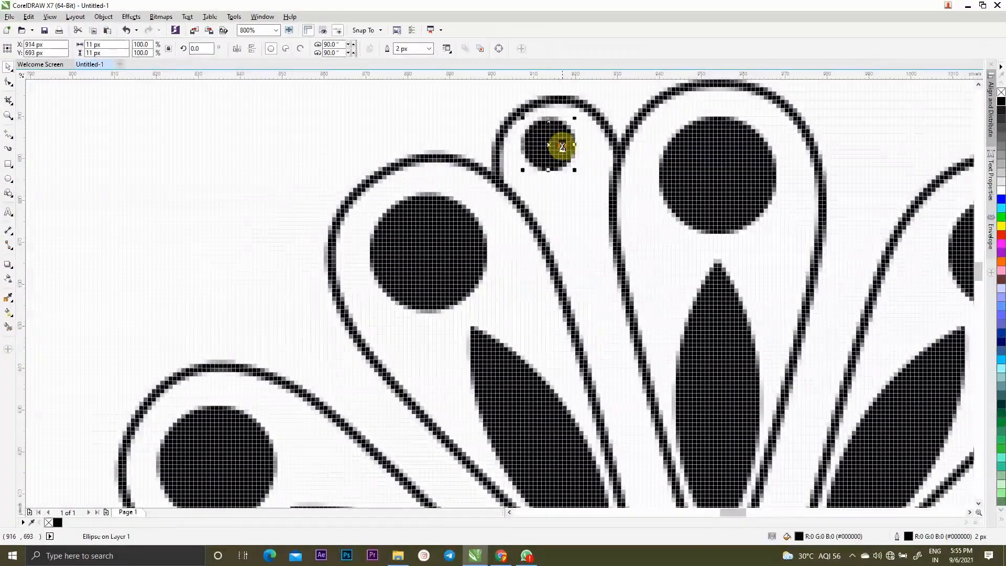
{"action": "left_click", "coordinate": [666, 128]}
{"action": "scroll", "coordinate": [580, 144], "scroll_direction": "up", "scroll_amount": 2}
{"action": "left_click", "coordinate": [483, 167]}
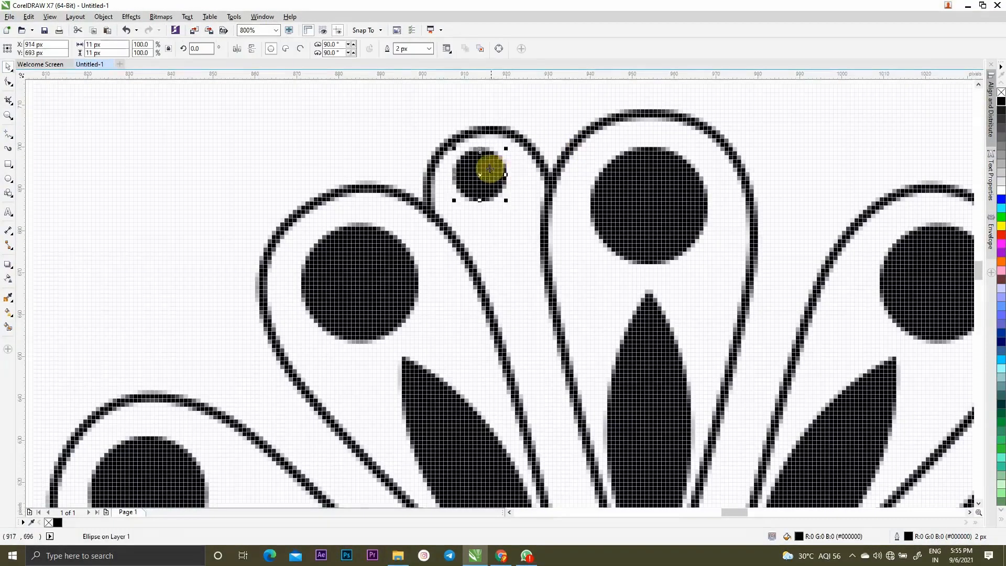
{"action": "scroll", "coordinate": [487, 166], "scroll_direction": "up", "scroll_amount": 4}
{"action": "scroll", "coordinate": [496, 171], "scroll_direction": "down", "scroll_amount": 3}
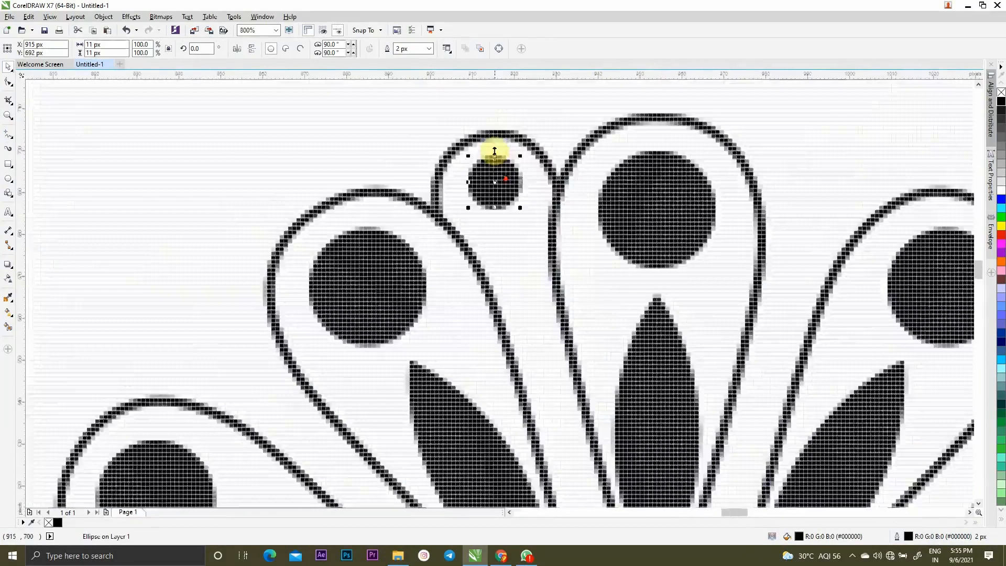
Group the dot with its small arch and move the group's rotation centre to the flower's centre
{"action": "scroll", "coordinate": [494, 153], "scroll_direction": "up", "scroll_amount": 2}
{"action": "left_click", "coordinate": [543, 132], "text": "shift"}
{"action": "scroll", "coordinate": [544, 132], "scroll_direction": "down", "scroll_amount": 2}
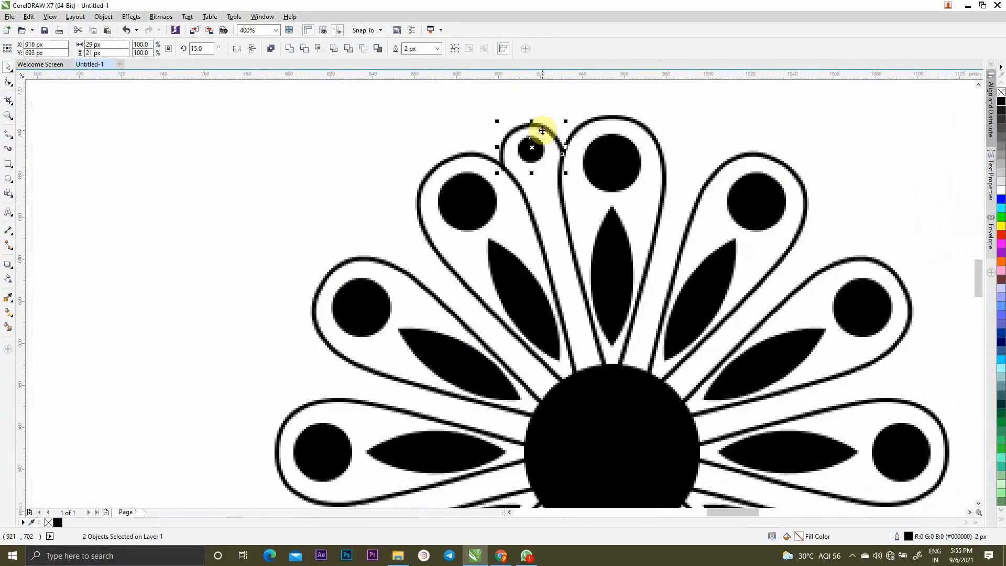
{"action": "key", "text": "ctrl+g"}
{"action": "left_click", "coordinate": [531, 149]}
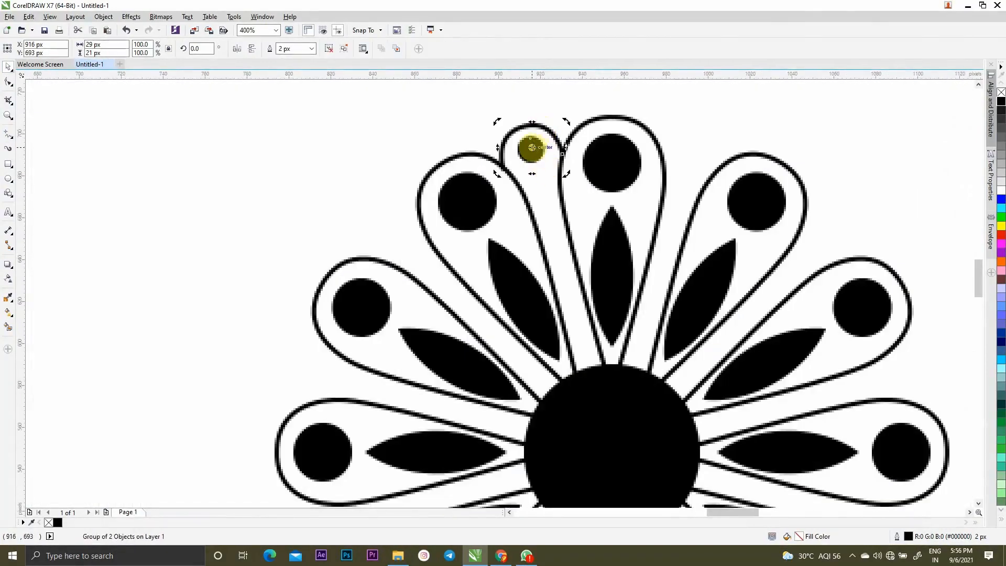
{"action": "scroll", "coordinate": [532, 148], "scroll_direction": "down", "scroll_amount": 1}
{"action": "left_click_drag", "start_coordinate": [532, 148], "coordinate": [571, 294]}
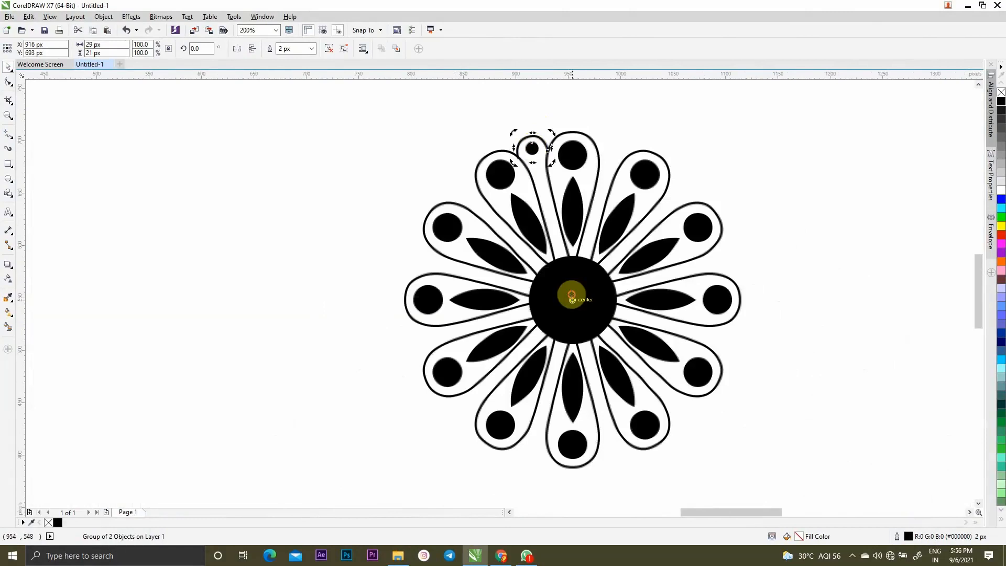
Create a copy of the dotted arch group rotated 30° counter-clockwise about the flower's centre
{"action": "scroll", "coordinate": [550, 131], "scroll_direction": "up", "scroll_amount": 1}
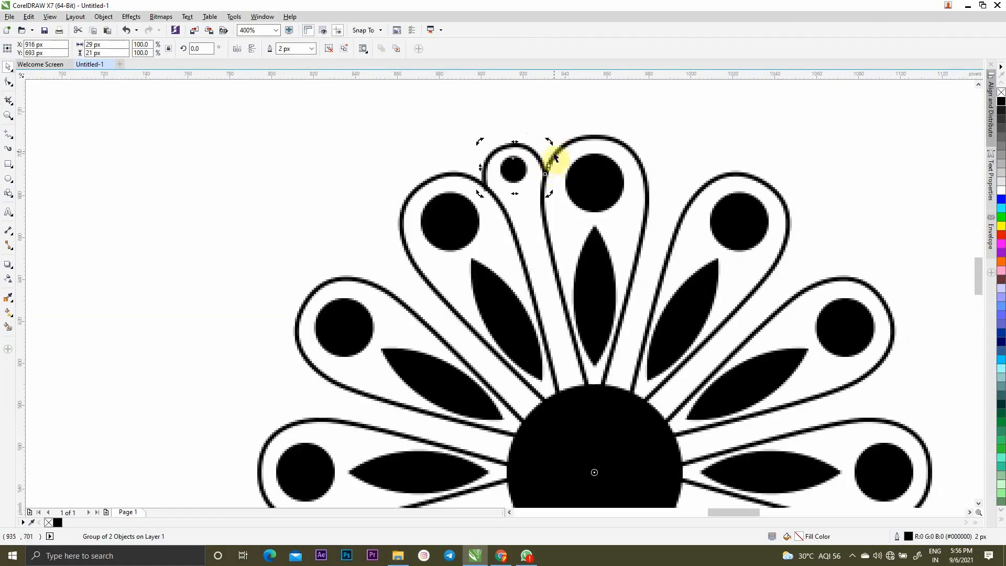
{"action": "left_click_drag", "start_coordinate": [555, 156], "coordinate": [405, 242]}
{"action": "scroll", "coordinate": [404, 243], "scroll_direction": "down", "scroll_amount": 3}
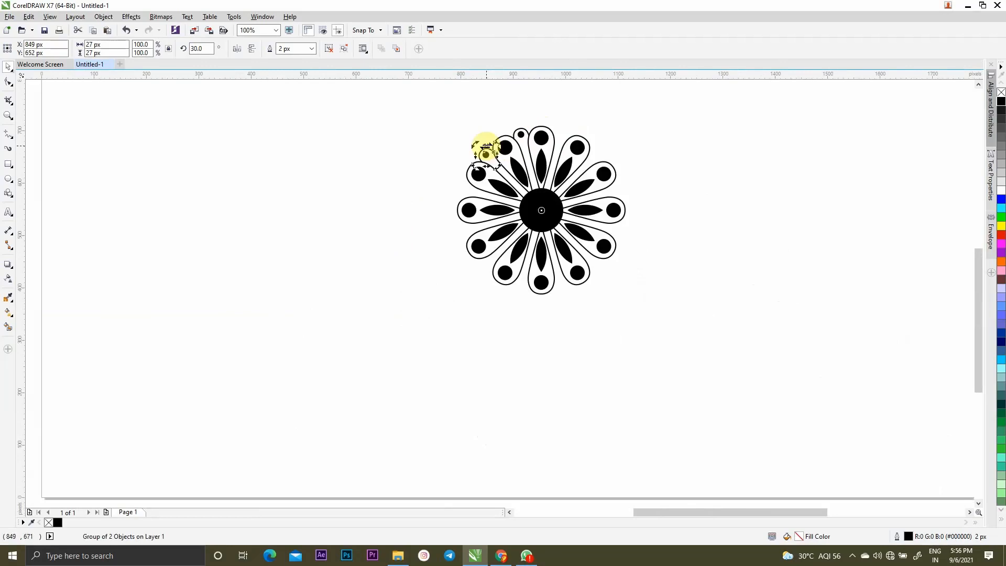
Repeat the rotated copy ten times so a dotted arch fills every gap around the flower, and deselect
{"action": "key", "text": "ctrl+r"}
{"action": "key", "text": "ctrl+r"}
{"action": "key", "text": "ctrl+r"}
{"action": "key", "text": "ctrl+r"}
{"action": "key", "text": "ctrl+r"}
{"action": "key", "text": "ctrl+r"}
{"action": "key", "text": "ctrl+r"}
{"action": "key", "text": "ctrl+r"}
{"action": "key", "text": "ctrl+r"}
{"action": "key", "text": "ctrl+r"}
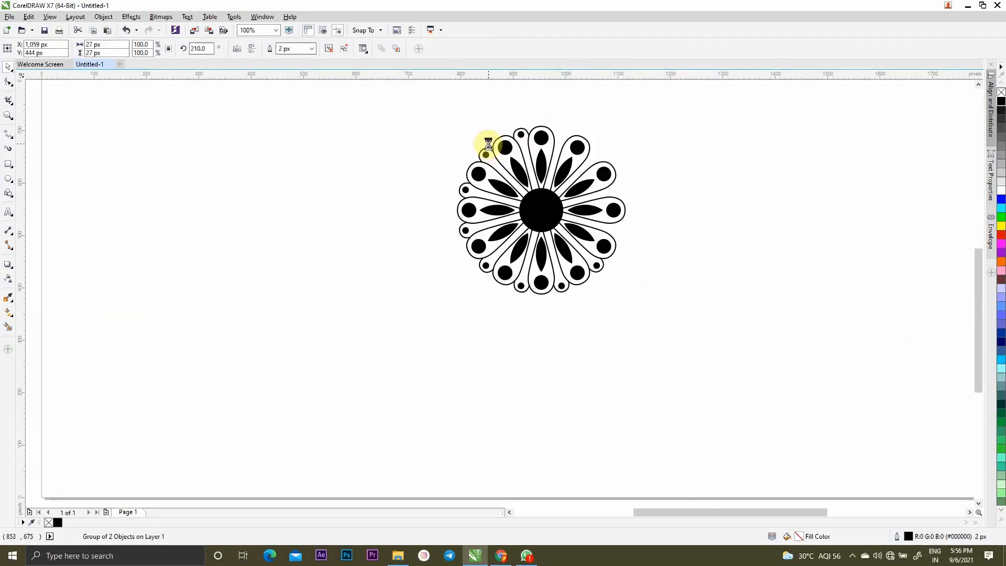
{"action": "left_click", "coordinate": [696, 244]}
{"action": "scroll", "coordinate": [655, 246], "scroll_direction": "down", "scroll_amount": 1}
{"action": "scroll", "coordinate": [634, 214], "scroll_direction": "up", "scroll_amount": 1}
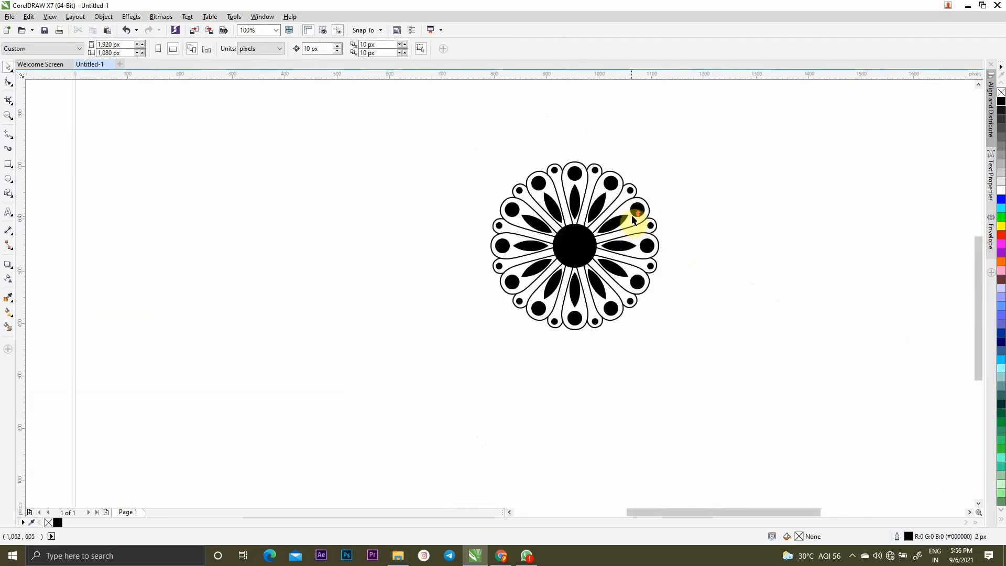
{"action": "scroll", "coordinate": [629, 216], "scroll_direction": "down", "scroll_amount": 1}
{"action": "scroll", "coordinate": [617, 213], "scroll_direction": "up", "scroll_amount": 2}
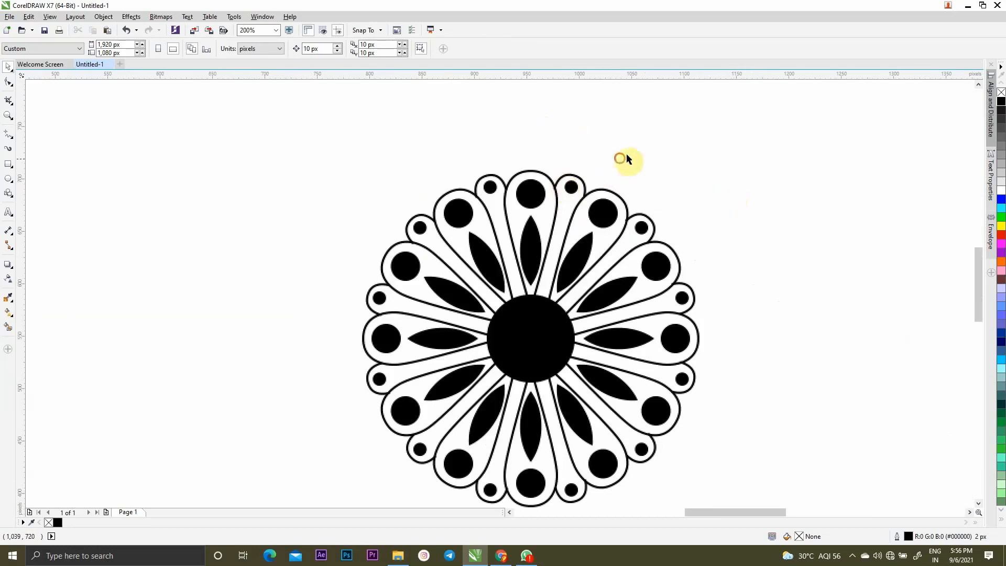
Draw a circle about 334 px across around the whole flower, centred on the black central circle
{"action": "left_click", "coordinate": [9, 180]}
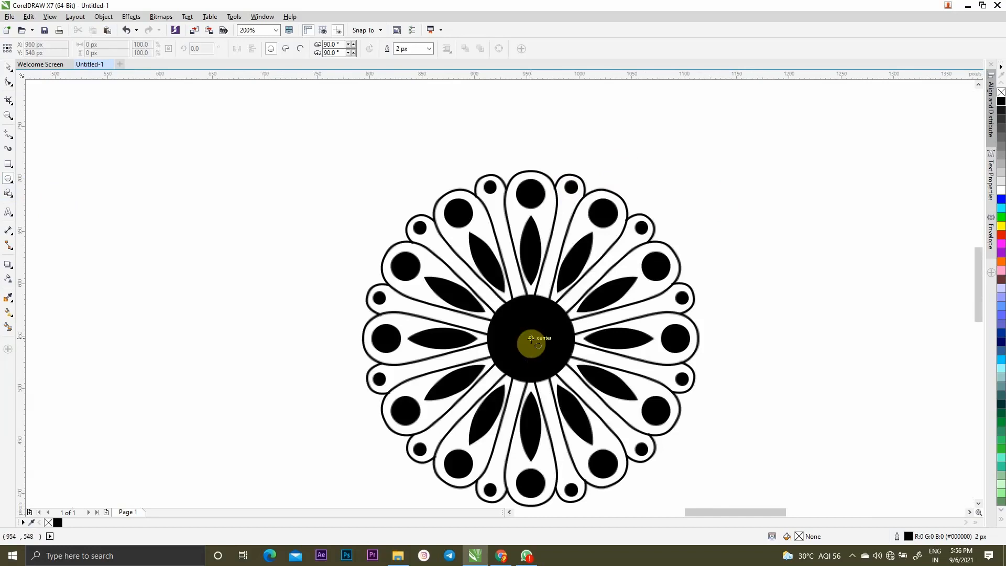
{"action": "mouse_move", "coordinate": [531, 338]}
{"action": "left_mouse_down"}
{"action": "mouse_move", "coordinate": [637, 494]}
{"action": "mouse_move", "coordinate": [673, 523]}
{"action": "mouse_move", "coordinate": [642, 447]}
{"action": "left_mouse_up"}
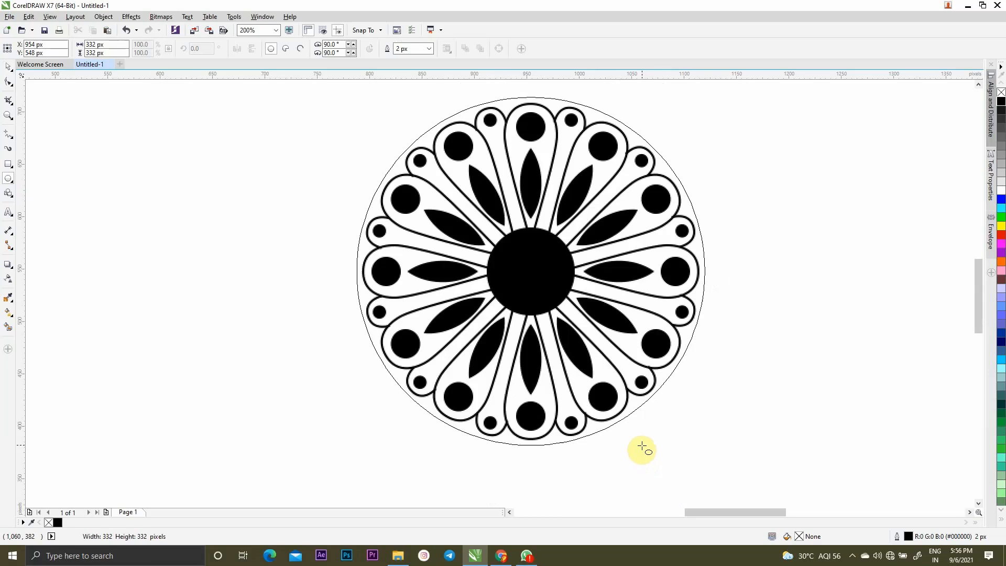
{"action": "left_click_drag", "start_coordinate": [642, 448], "coordinate": [642, 446]}
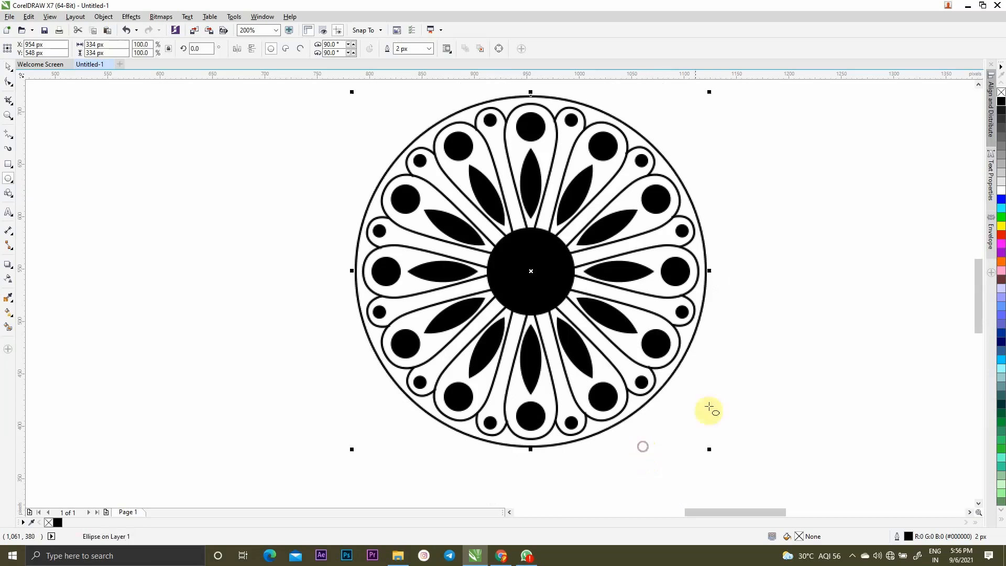
Set the enclosing circle's outline width to 5 px and deselect it
{"action": "left_click", "coordinate": [426, 48]}
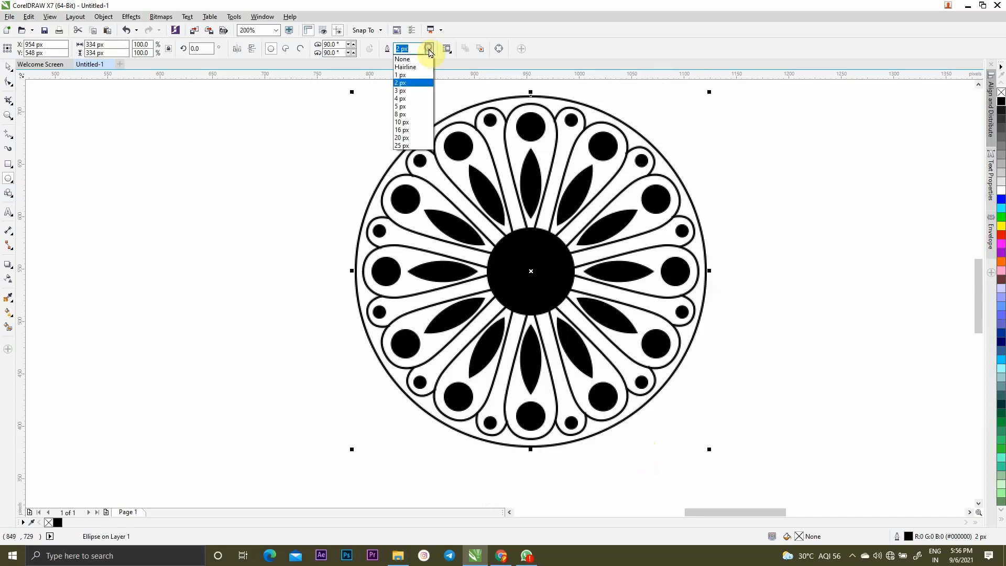
{"action": "left_click", "coordinate": [410, 106]}
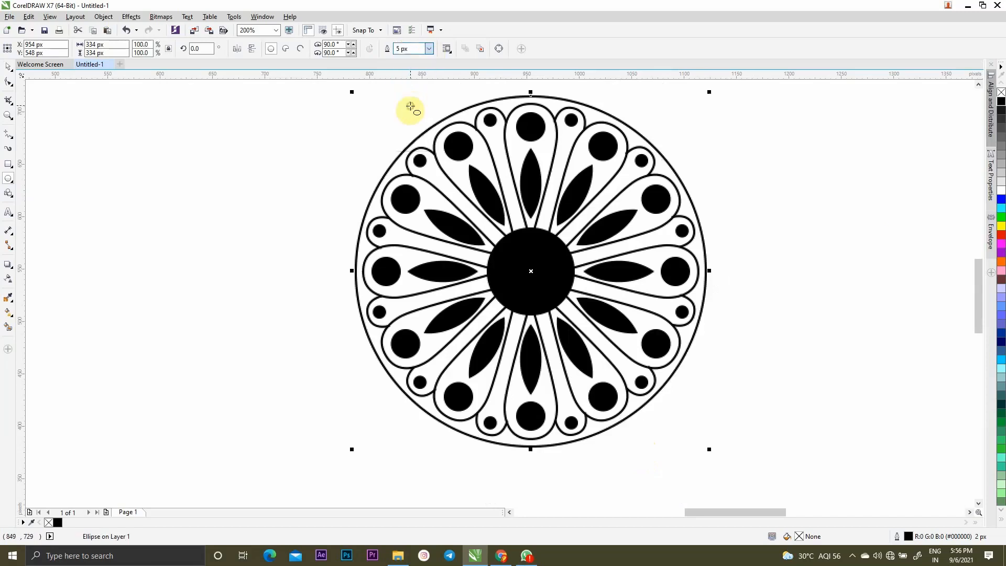
{"action": "left_click", "coordinate": [8, 65]}
{"action": "left_click", "coordinate": [198, 248]}
{"action": "scroll", "coordinate": [526, 208], "scroll_direction": "down", "scroll_amount": 1}
{"action": "scroll", "coordinate": [564, 139], "scroll_direction": "up", "scroll_amount": 1}
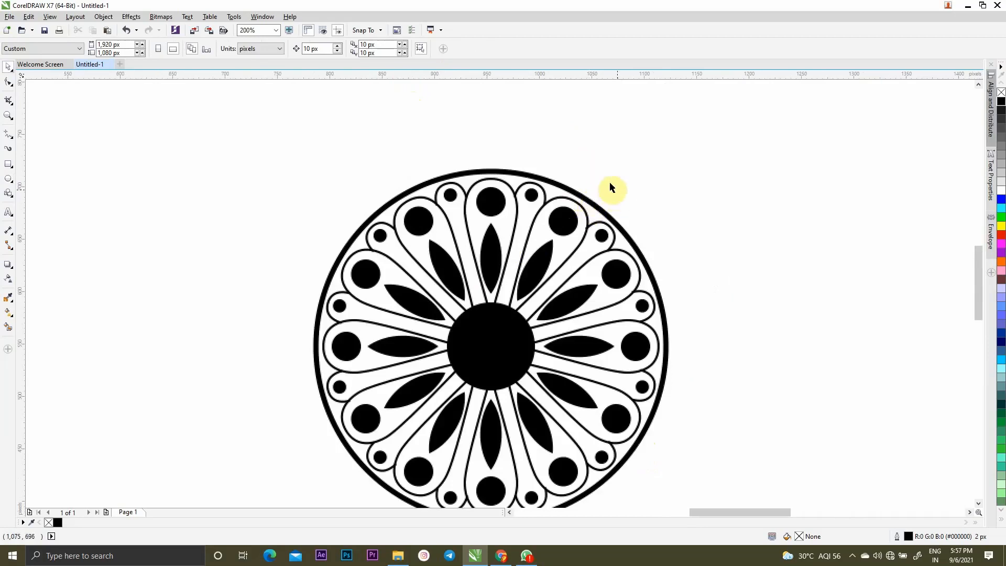
Try an 8 px outline width on the enclosing circle and undo it
{"action": "left_click", "coordinate": [577, 193]}
{"action": "scroll", "coordinate": [575, 195], "scroll_direction": "down", "scroll_amount": 1}
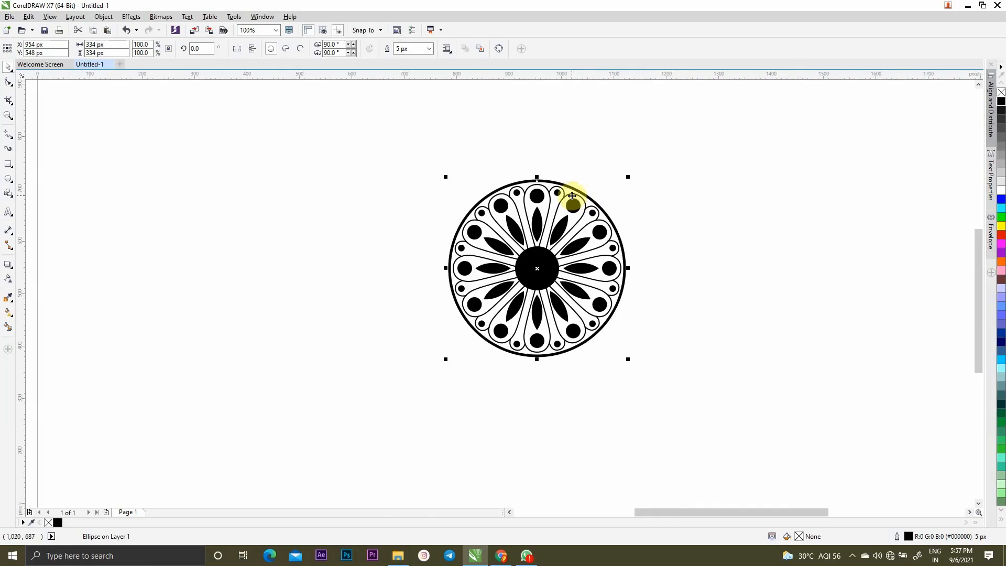
{"action": "scroll", "coordinate": [577, 191], "scroll_direction": "up", "scroll_amount": 1}
{"action": "left_click", "coordinate": [576, 189]}
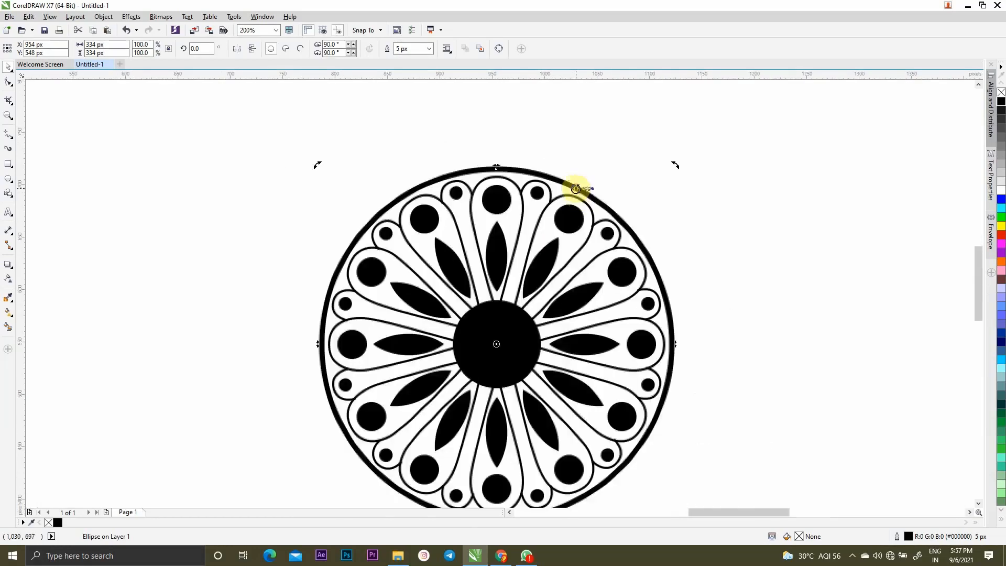
{"action": "scroll", "coordinate": [607, 193], "scroll_direction": "down", "scroll_amount": 1}
{"action": "scroll", "coordinate": [602, 196], "scroll_direction": "up", "scroll_amount": 1}
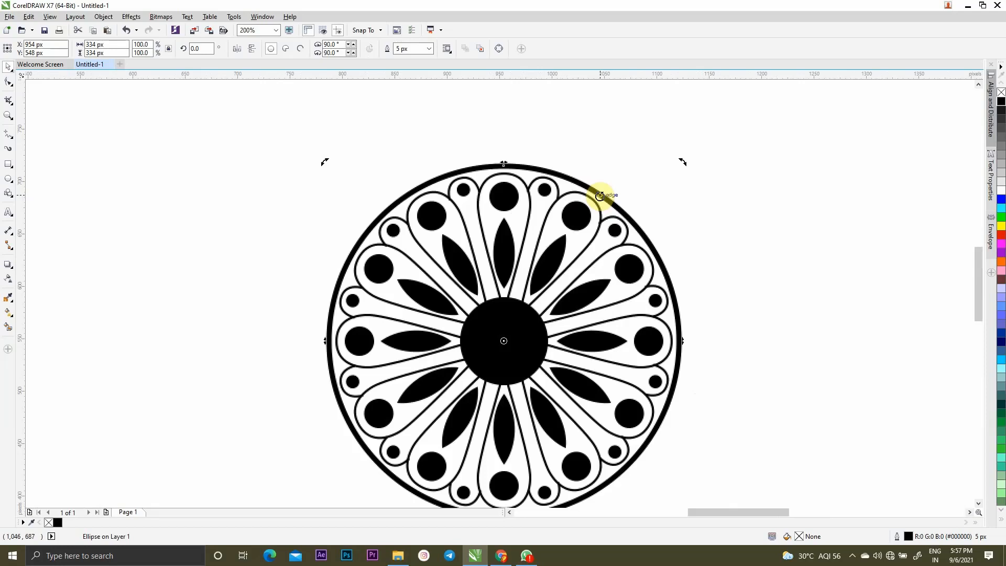
{"action": "left_click", "coordinate": [429, 48]}
{"action": "left_click", "coordinate": [422, 99]}
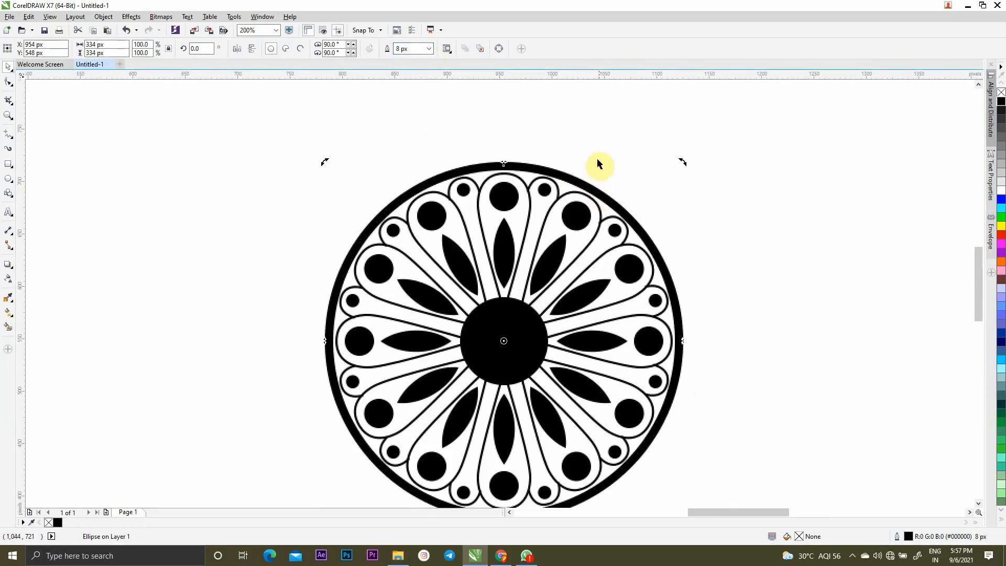
{"action": "key", "text": "ctrl+z"}
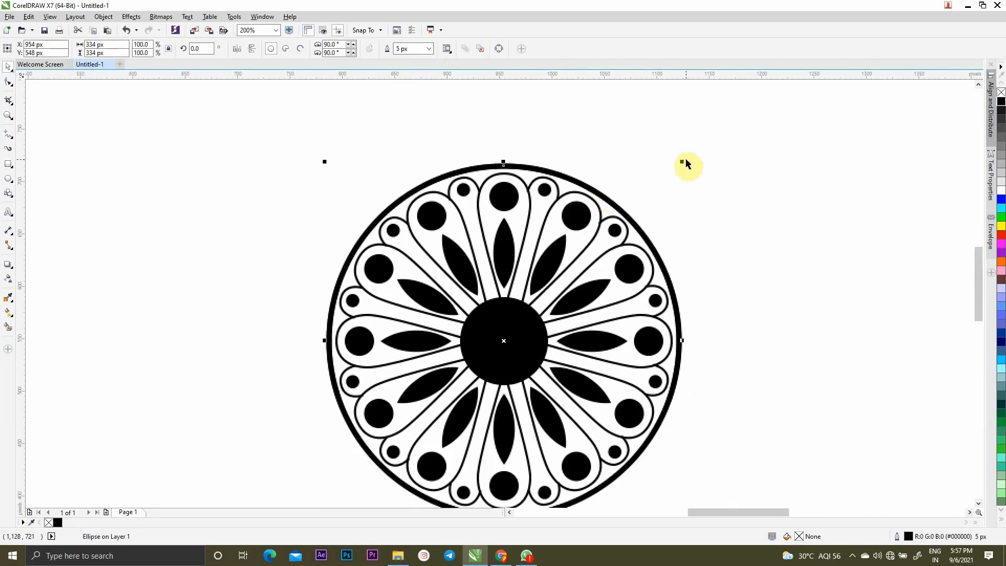
Create a concentric copy of the enclosing circle scaled up to about 345 px and give it a 2 px outline
{"action": "left_click_drag", "start_coordinate": [686, 159], "coordinate": [687, 156]}
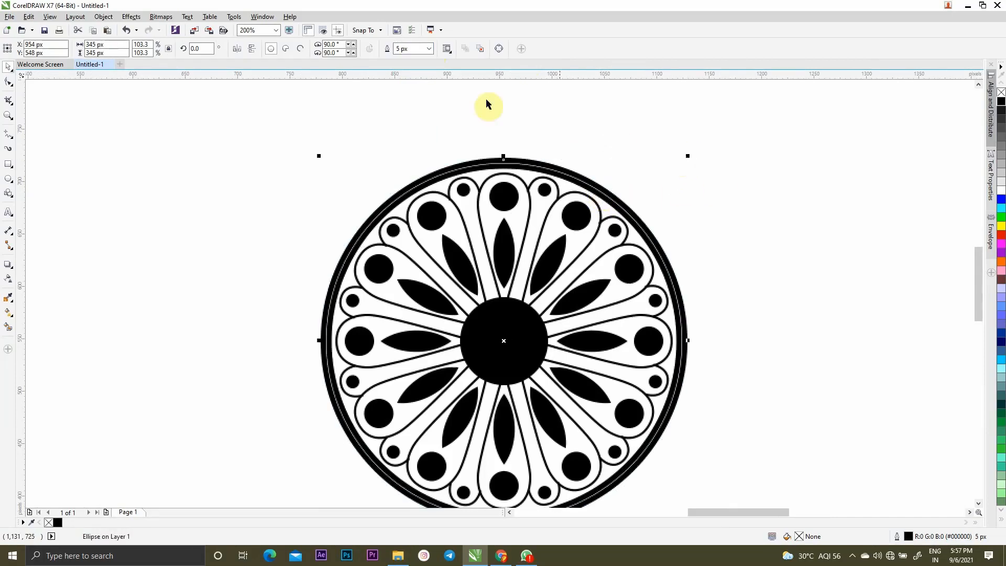
{"action": "left_click", "coordinate": [428, 48]}
{"action": "left_click", "coordinate": [414, 82]}
{"action": "scroll", "coordinate": [688, 167], "scroll_direction": "up", "scroll_amount": 1}
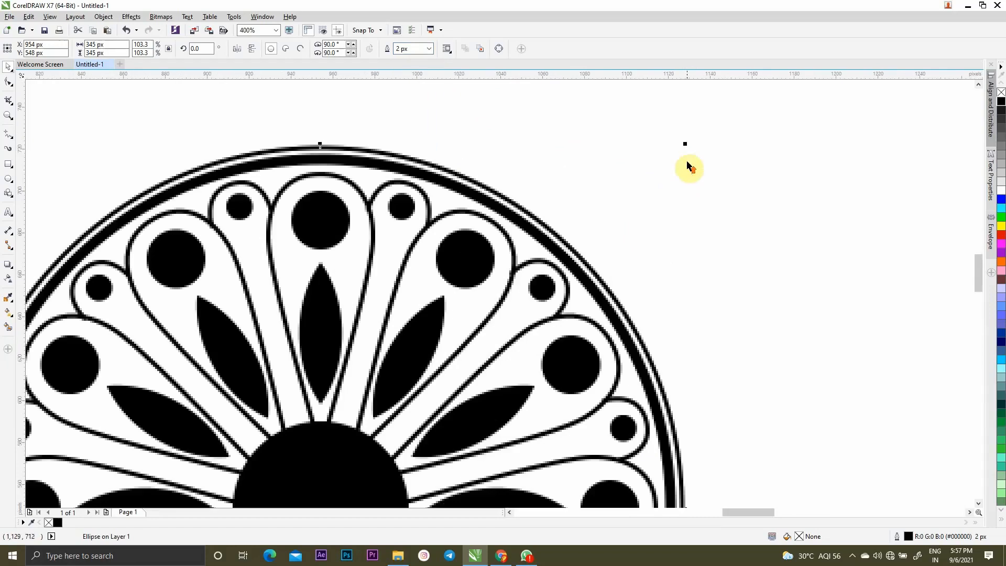
{"action": "key", "text": "ctrl+z"}
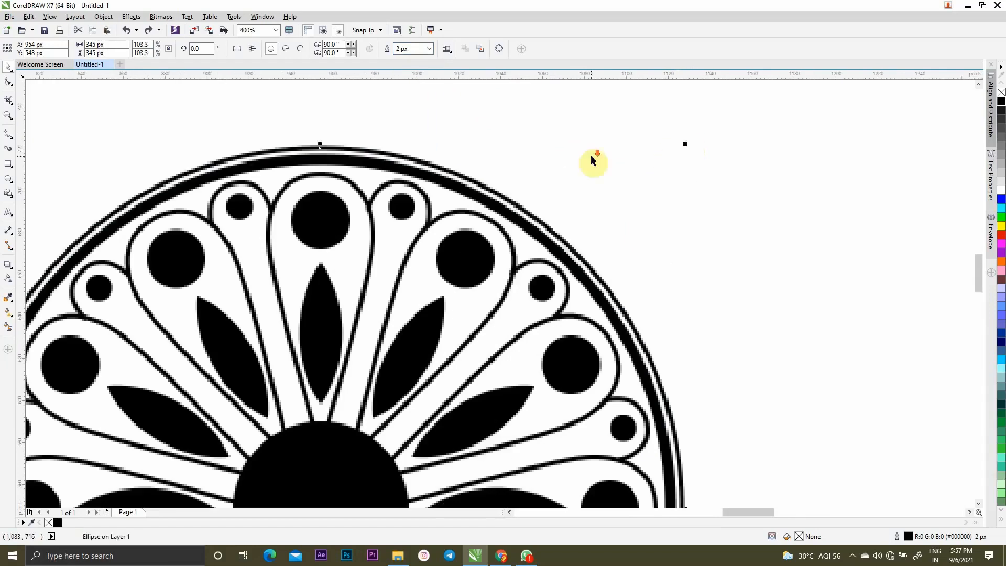
{"action": "scroll", "coordinate": [665, 192], "scroll_direction": "down", "scroll_amount": 1}
{"action": "key", "text": "ctrl+shift+z"}
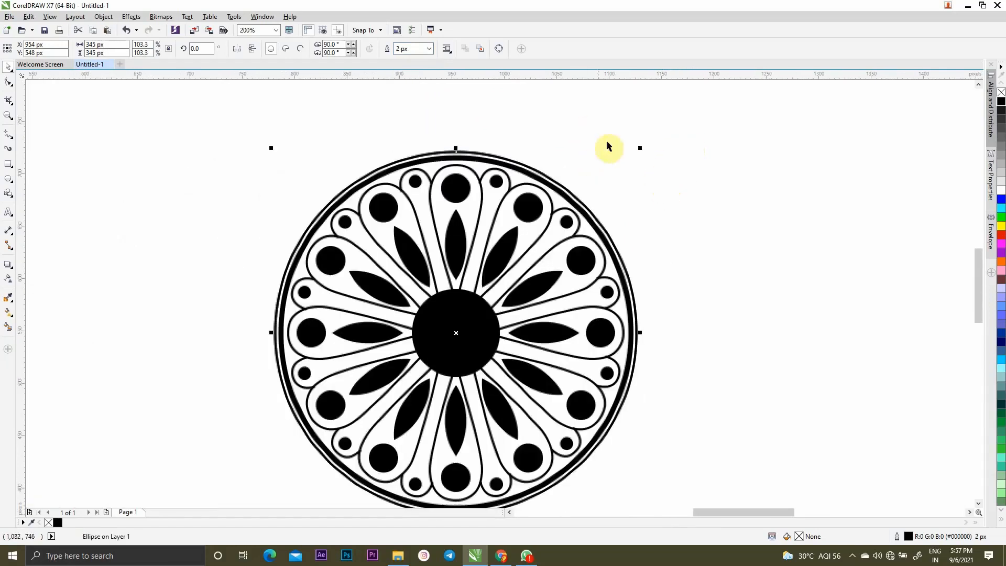
Create a concentric copy of the outermost circle scaled up to about 400 px across and deselect it
{"action": "left_click_drag", "start_coordinate": [640, 149], "coordinate": [692, 119]}
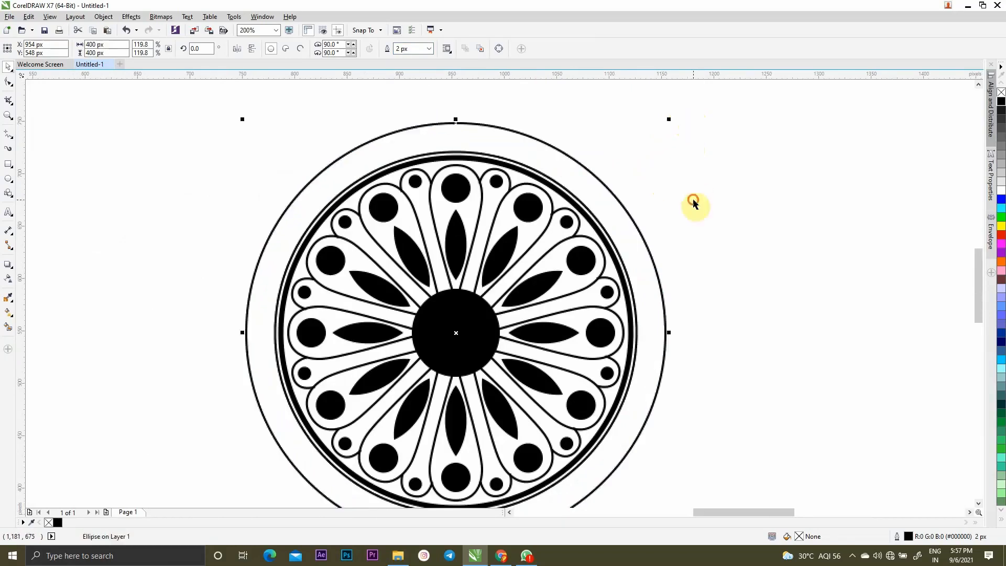
{"action": "left_click", "coordinate": [696, 204]}
{"action": "scroll", "coordinate": [707, 257], "scroll_direction": "down", "scroll_amount": 2}
Draw a small circle in the empty outer band above the top petal and enlarge it to about 10 px
{"action": "scroll", "coordinate": [645, 230], "scroll_direction": "up", "scroll_amount": 3}
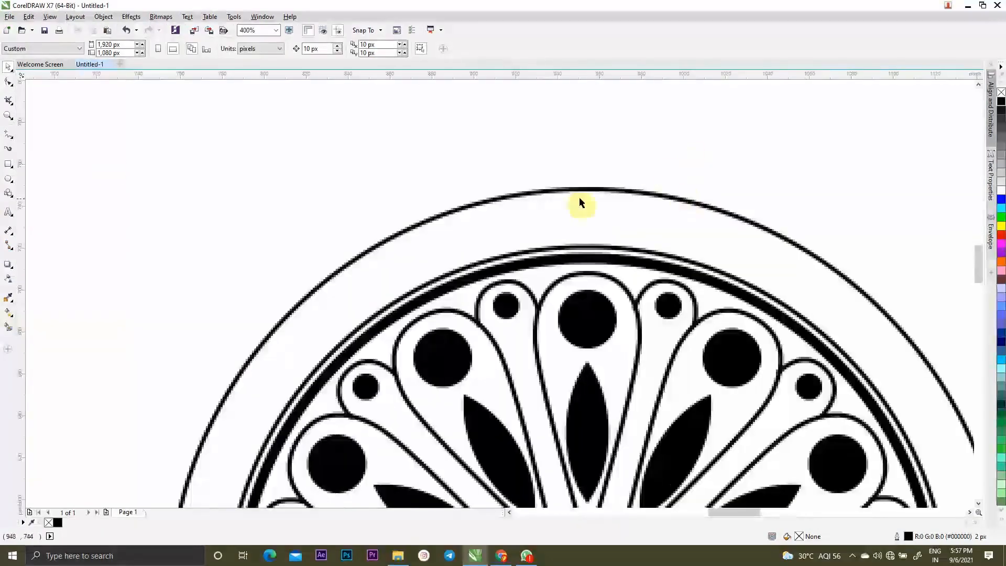
{"action": "scroll", "coordinate": [620, 244], "scroll_direction": "up", "scroll_amount": 1}
{"action": "left_click", "coordinate": [8, 179]}
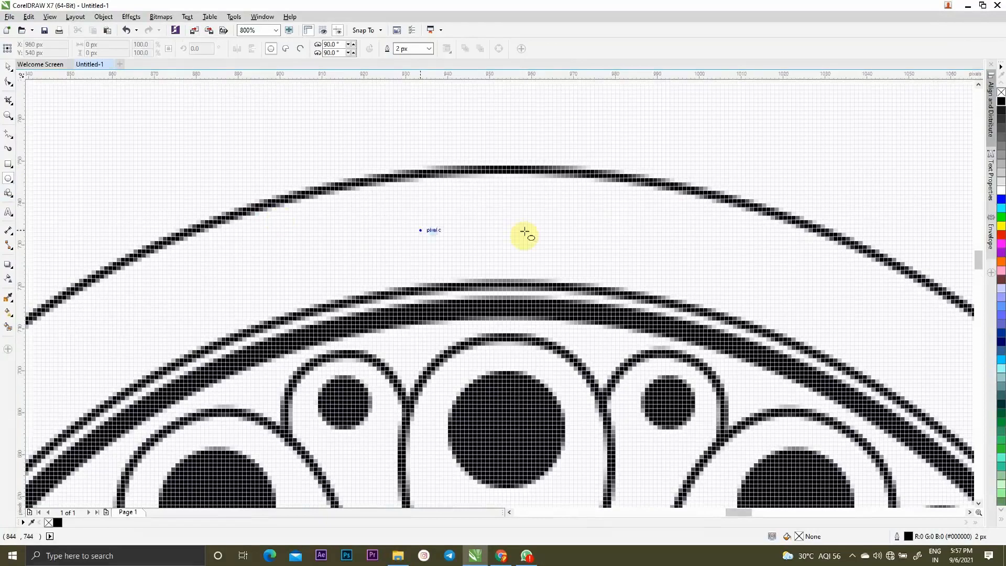
{"action": "left_click_drag", "start_coordinate": [521, 226], "coordinate": [529, 229]}
{"action": "key", "text": "space"}
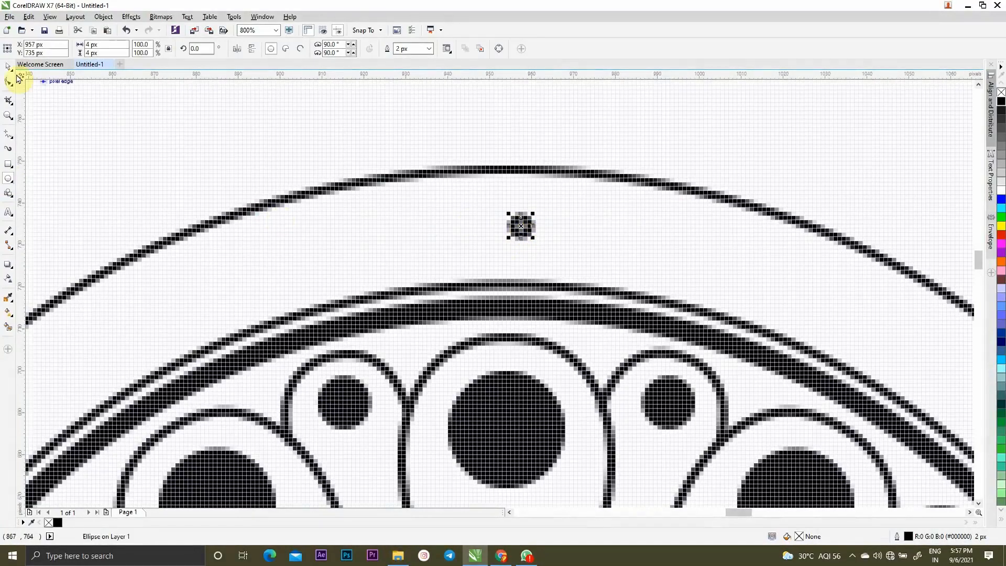
{"action": "left_click", "coordinate": [523, 228]}
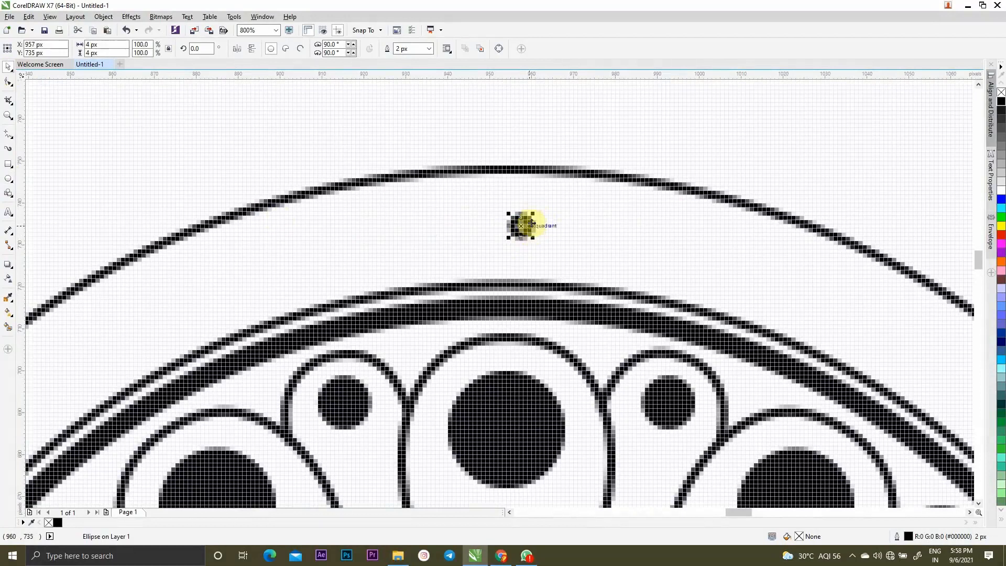
{"action": "left_click_drag", "start_coordinate": [533, 213], "coordinate": [557, 199]}
{"action": "scroll", "coordinate": [546, 159], "scroll_direction": "down", "scroll_amount": 3}
{"action": "left_click", "coordinate": [616, 156]}
Place a copy of the top dotted teardrop petal outside the ring, ungroup it and delete its black dot
{"action": "scroll", "coordinate": [511, 163], "scroll_direction": "up", "scroll_amount": 1}
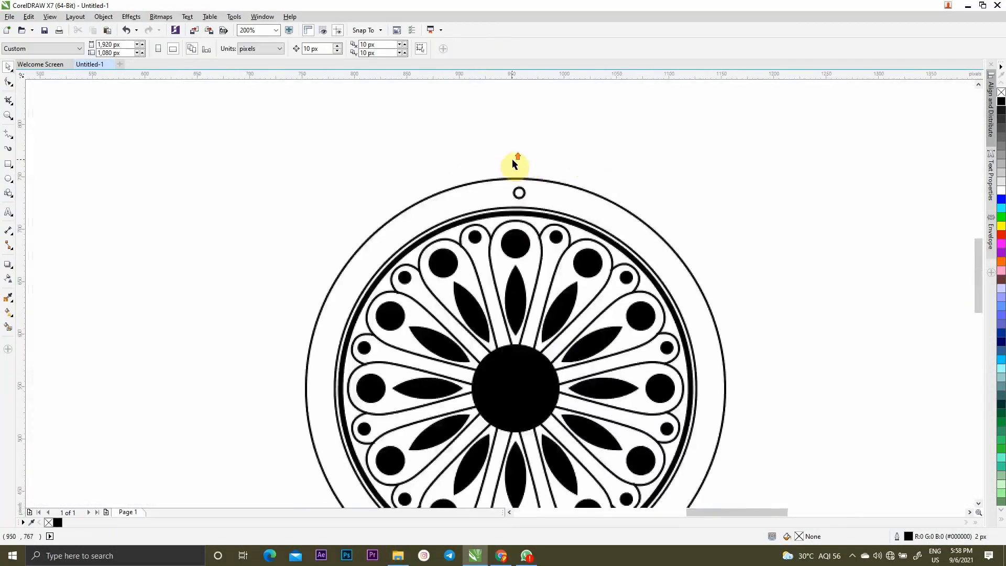
{"action": "scroll", "coordinate": [524, 168], "scroll_direction": "up", "scroll_amount": 1}
{"action": "scroll", "coordinate": [514, 228], "scroll_direction": "down", "scroll_amount": 1}
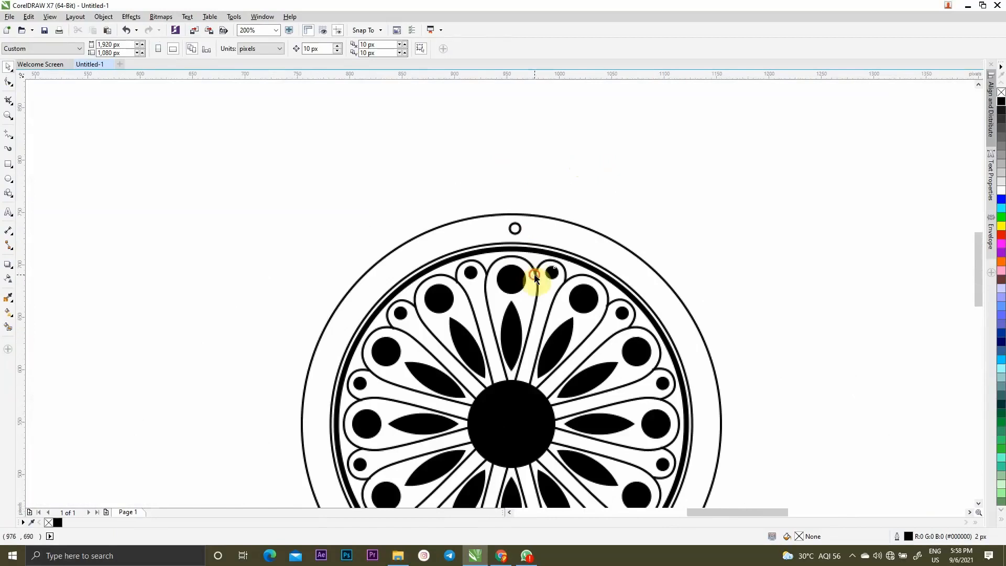
{"action": "left_click", "coordinate": [522, 261]}
{"action": "left_click_drag", "start_coordinate": [521, 263], "coordinate": [687, 151]}
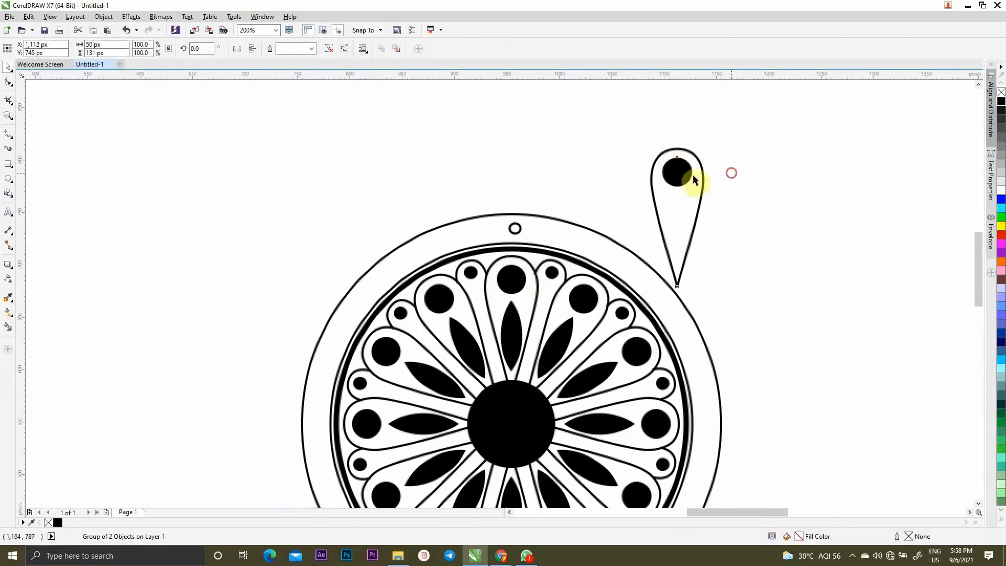
{"action": "key", "text": "ctrl+u"}
{"action": "left_click", "coordinate": [762, 190]}
{"action": "left_click", "coordinate": [683, 171]}
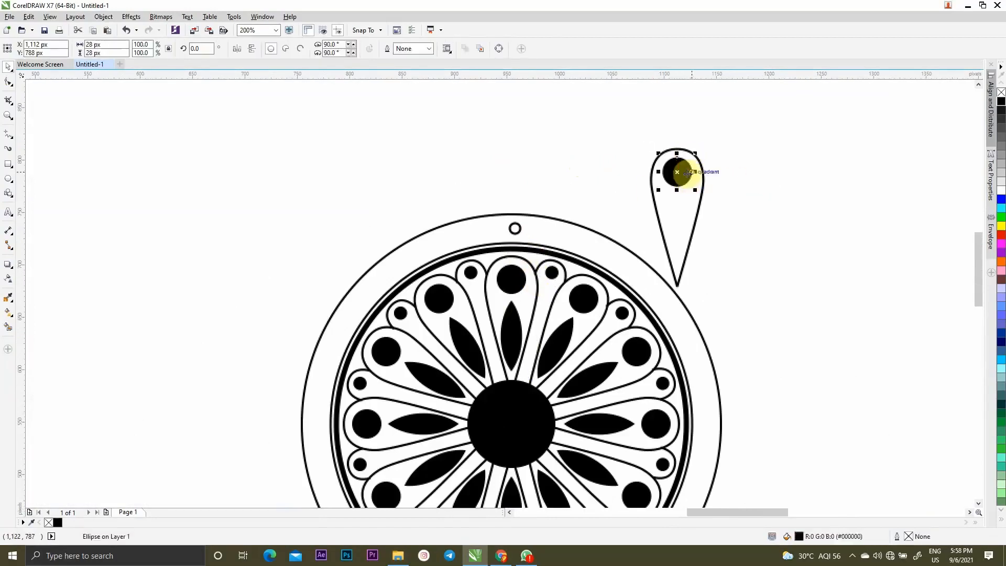
{"action": "key", "text": "Delete"}
Shrink the copied teardrop to about 8 by 14 px and place it on top of the small circle in the outer band
{"action": "left_click", "coordinate": [704, 172]}
{"action": "left_click_drag", "start_coordinate": [708, 144], "coordinate": [367, 162]}
{"action": "scroll", "coordinate": [663, 257], "scroll_direction": "up", "scroll_amount": 1}
{"action": "scroll", "coordinate": [366, 161], "scroll_direction": "up", "scroll_amount": 1}
{"action": "scroll", "coordinate": [555, 191], "scroll_direction": "down", "scroll_amount": 2}
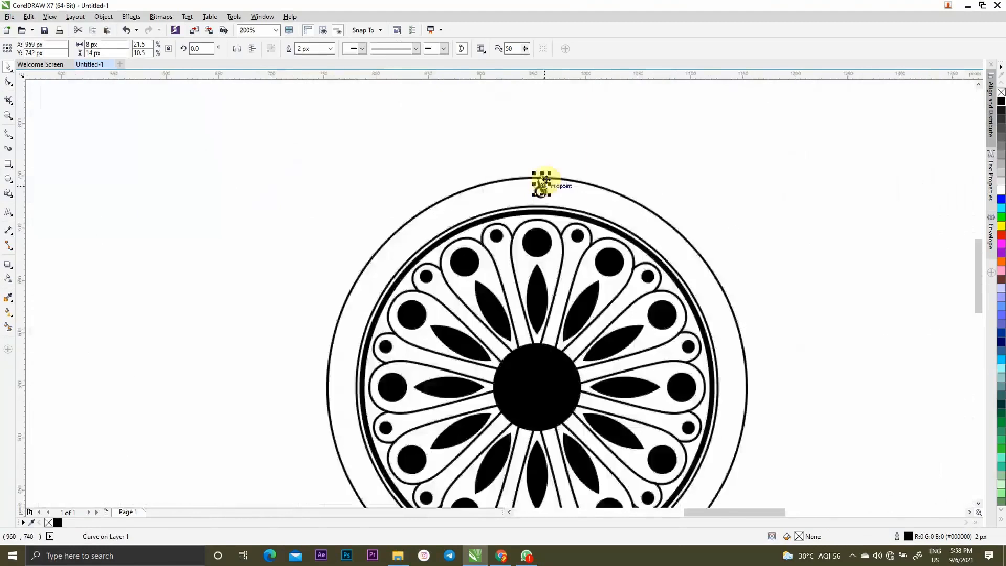
Move the tiny teardrop's rotation centre to the centre of the small circle
{"action": "scroll", "coordinate": [543, 180], "scroll_direction": "up", "scroll_amount": 2}
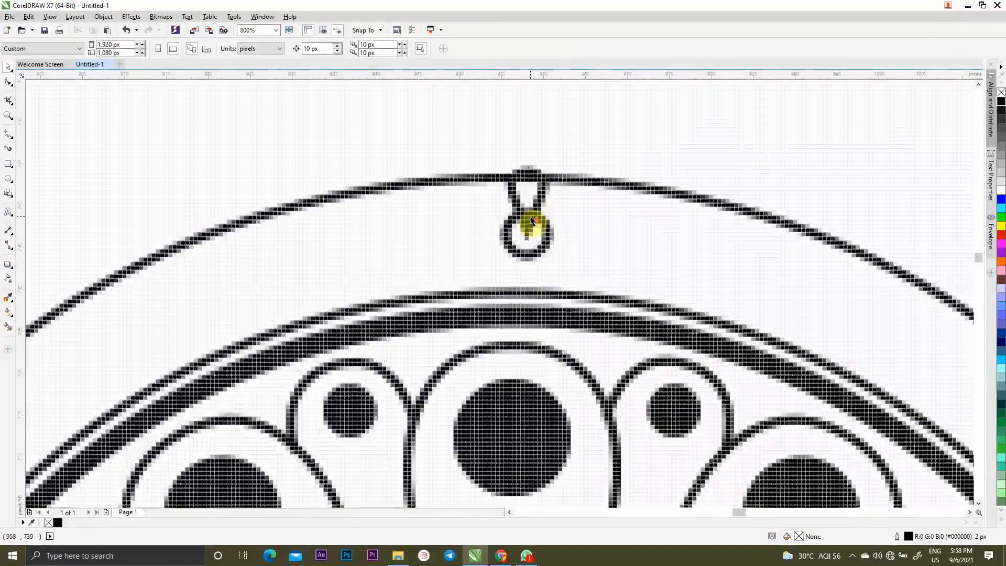
{"action": "scroll", "coordinate": [529, 225], "scroll_direction": "up", "scroll_amount": 1}
{"action": "left_click", "coordinate": [524, 185]}
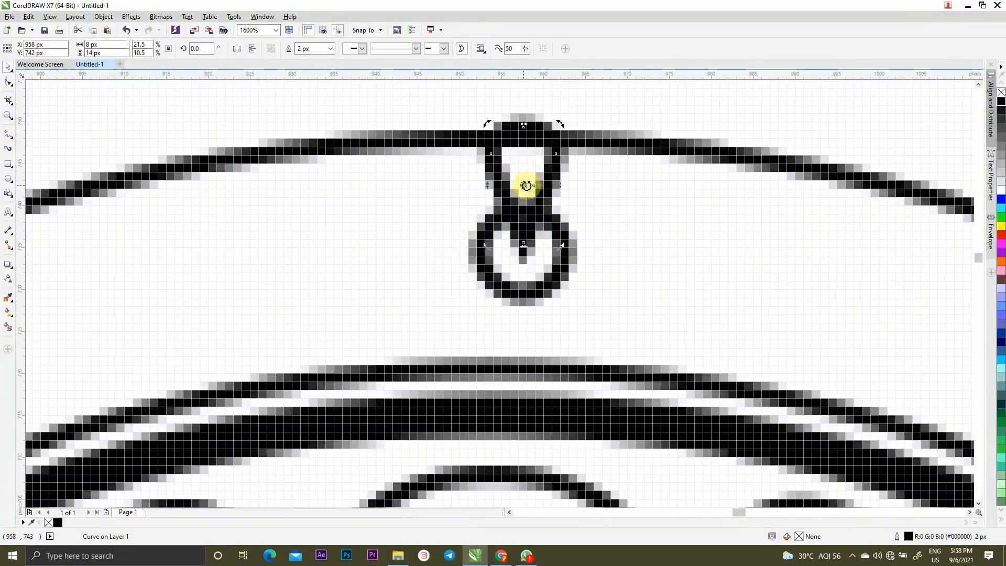
{"action": "left_click_drag", "start_coordinate": [524, 186], "coordinate": [523, 252]}
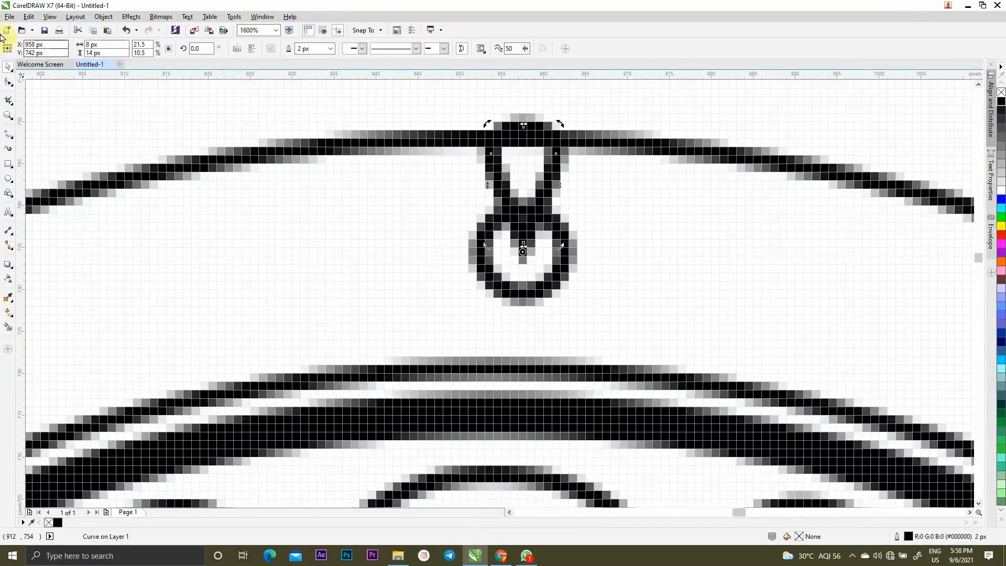
{"action": "scroll", "coordinate": [526, 112], "scroll_direction": "down", "scroll_amount": 2}
{"action": "left_click", "coordinate": [590, 157]}
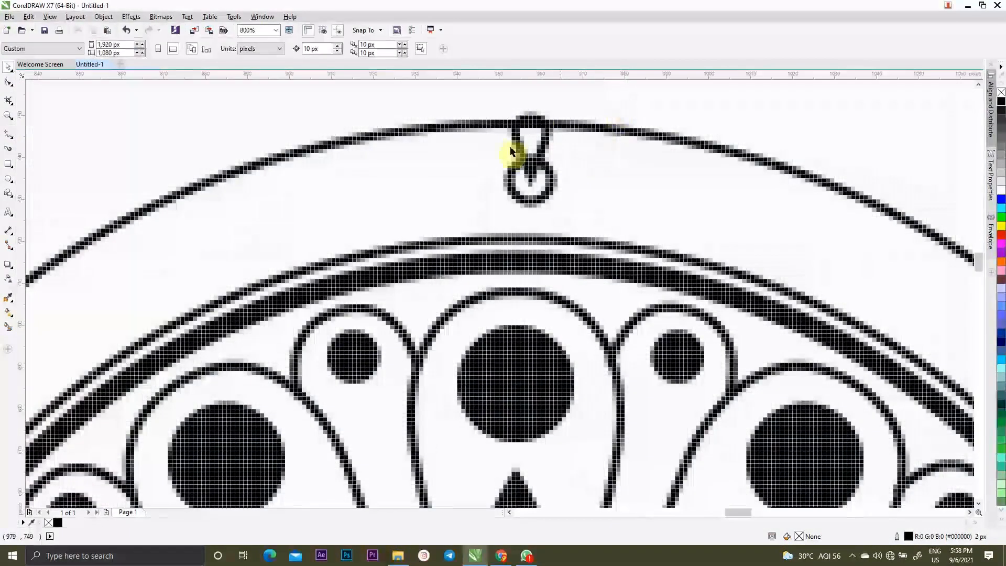
Move the tiny teardrop and small circle together to the blank area above the outer ring
{"action": "left_click_drag", "start_coordinate": [477, 148], "coordinate": [550, 194]}
{"action": "key", "text": "ctrl+z"}
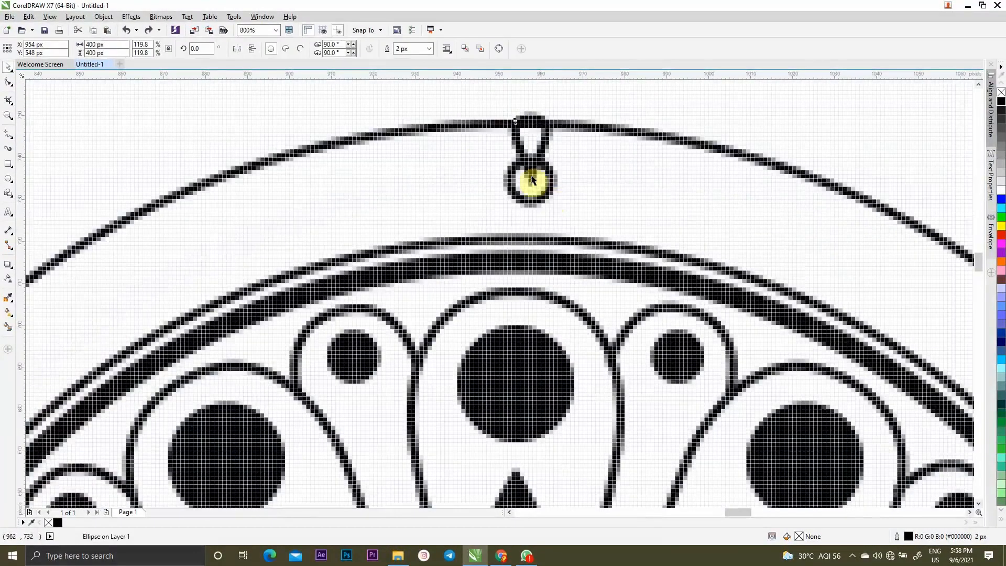
{"action": "left_click_drag", "start_coordinate": [484, 92], "coordinate": [602, 230]}
{"action": "scroll", "coordinate": [579, 213], "scroll_direction": "down", "scroll_amount": 1}
{"action": "left_click_drag", "start_coordinate": [563, 201], "coordinate": [691, 165]}
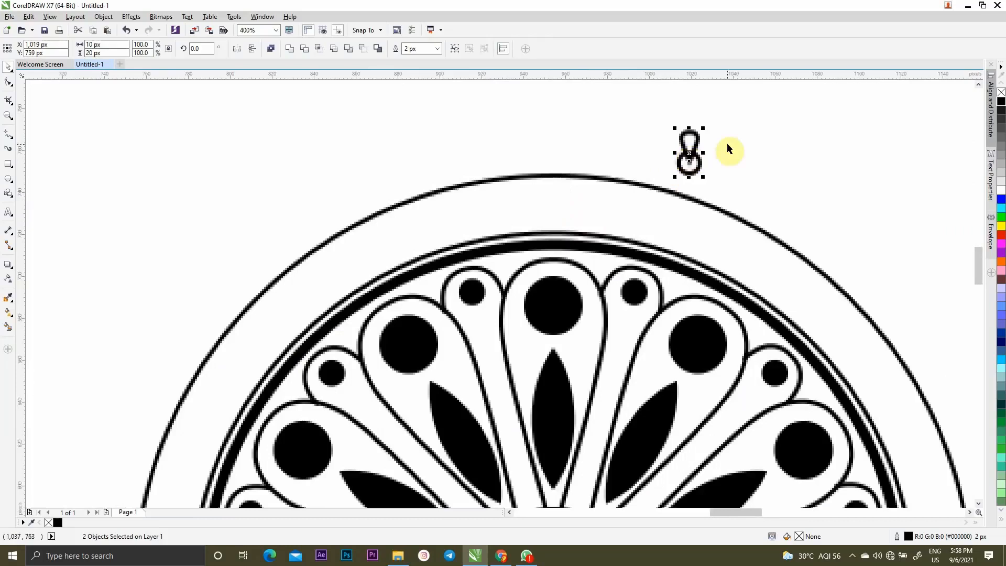
{"action": "scroll", "coordinate": [702, 184], "scroll_direction": "down", "scroll_amount": 2}
{"action": "scroll", "coordinate": [710, 167], "scroll_direction": "up", "scroll_amount": 3}
Rotate copies of the tiny teardrop around the small circle in 45° steps to form an eight-petal flower
{"action": "left_click", "coordinate": [618, 299]}
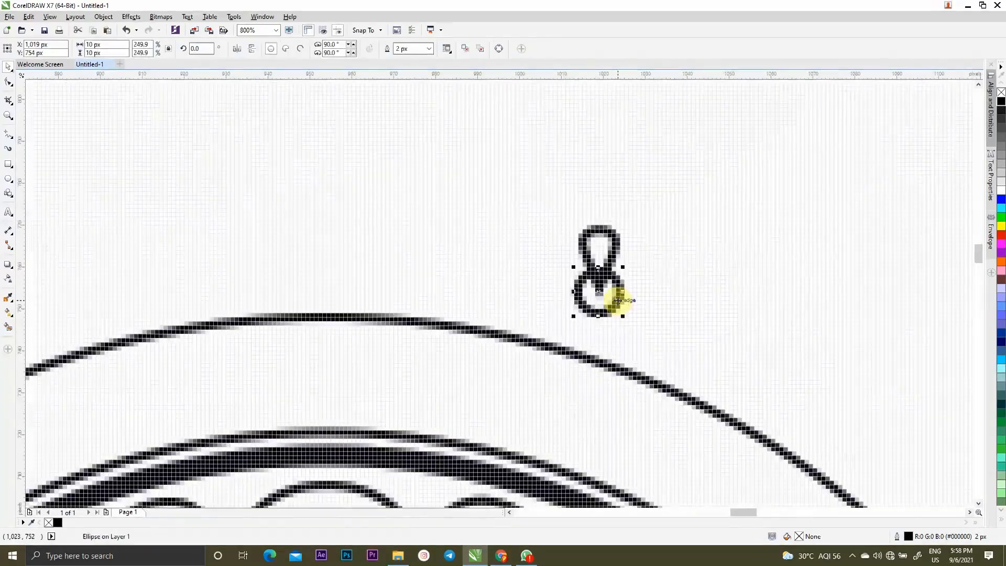
{"action": "left_click", "coordinate": [665, 291]}
{"action": "left_click", "coordinate": [616, 245]}
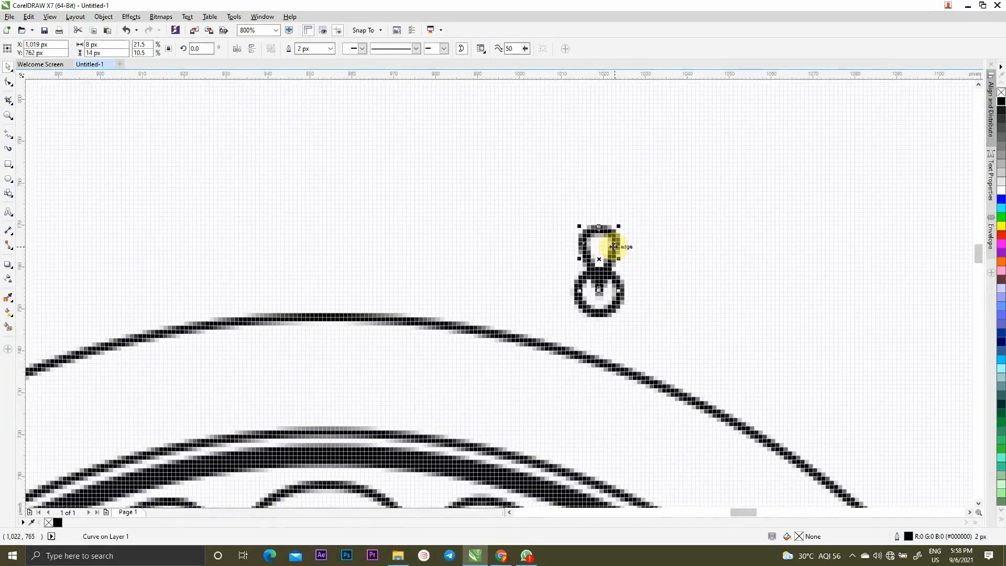
{"action": "left_click", "coordinate": [615, 245]}
{"action": "left_click_drag", "start_coordinate": [620, 228], "coordinate": [656, 260]}
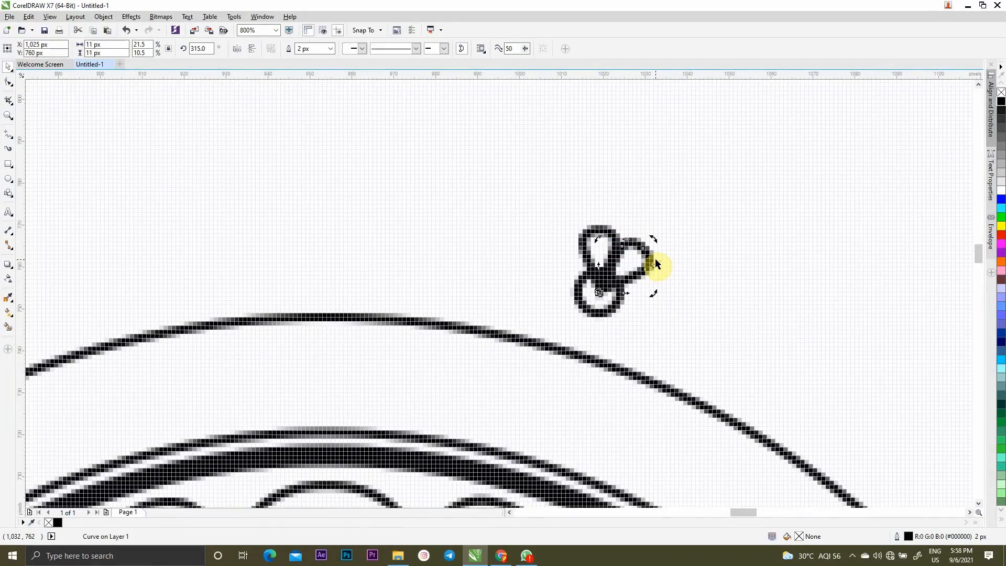
{"action": "key", "text": "ctrl+r"}
{"action": "key", "text": "ctrl+r"}
{"action": "key", "text": "ctrl+r"}
{"action": "key", "text": "ctrl+r"}
{"action": "key", "text": "ctrl+r"}
{"action": "key", "text": "ctrl+r"}
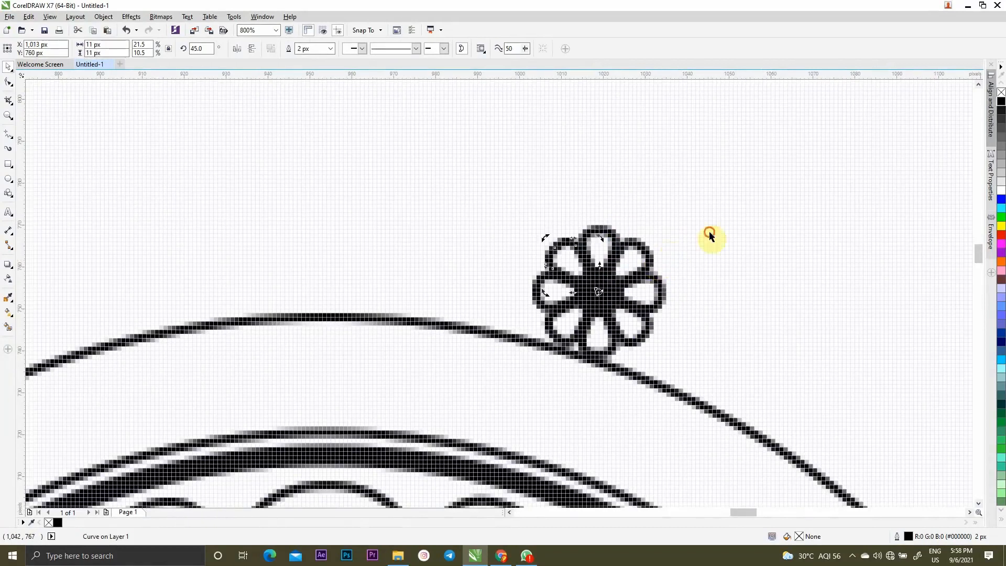
Bring the small centre circle in front of the eight petals and fill it with white
{"action": "left_click", "coordinate": [709, 232]}
{"action": "left_click", "coordinate": [600, 293]}
{"action": "left_click", "coordinate": [712, 235]}
{"action": "left_click_drag", "start_coordinate": [712, 236], "coordinate": [580, 308]}
{"action": "left_click_drag", "start_coordinate": [629, 288], "coordinate": [569, 331]}
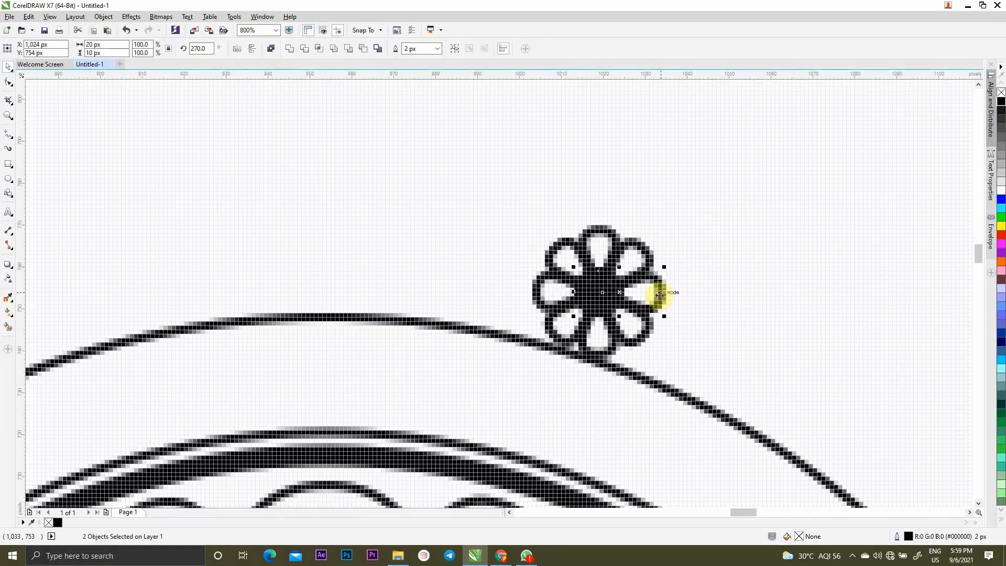
{"action": "left_click", "coordinate": [727, 293]}
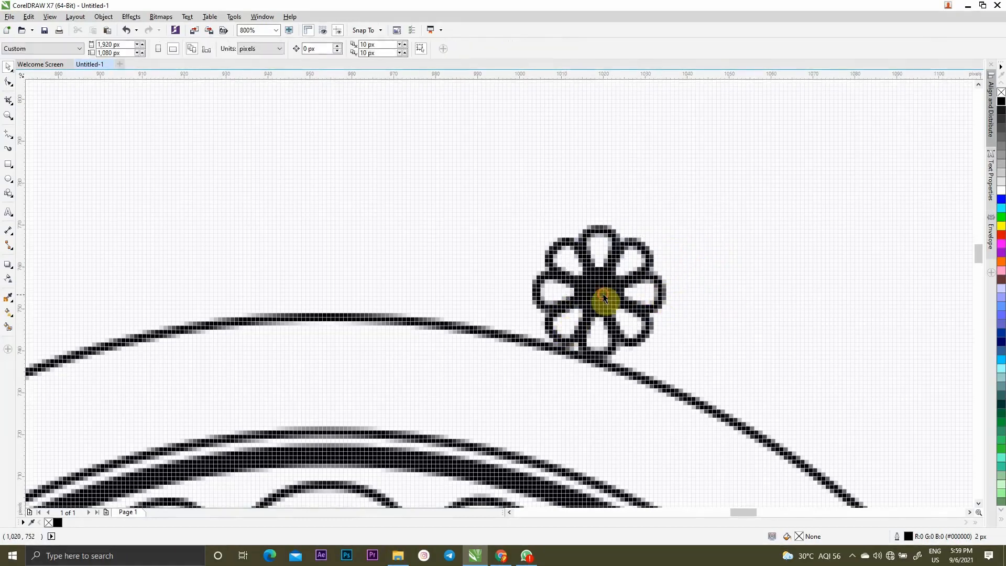
{"action": "left_click", "coordinate": [602, 295]}
{"action": "left_click", "coordinate": [728, 293]}
{"action": "left_click", "coordinate": [610, 294]}
{"action": "left_click", "coordinate": [768, 268]}
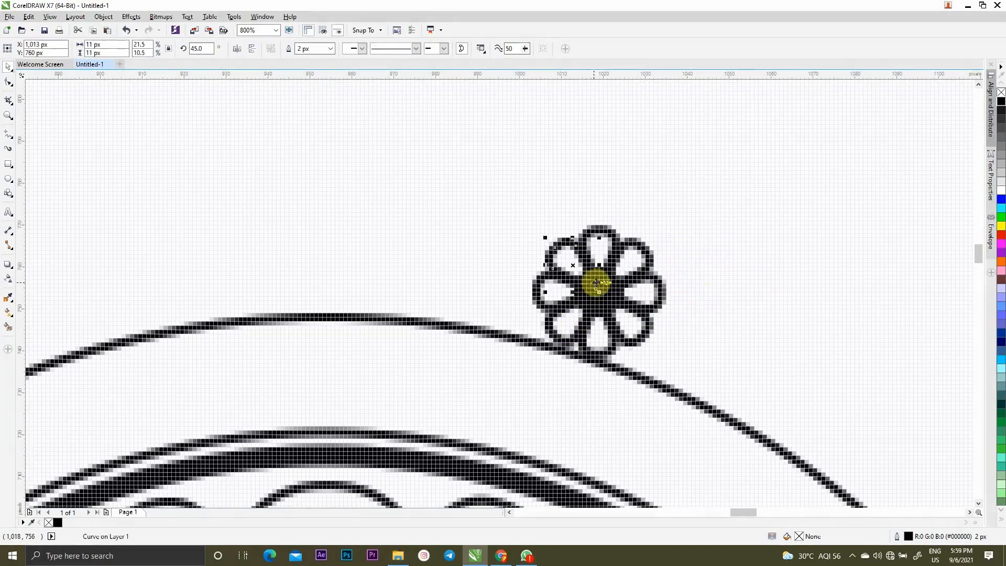
{"action": "left_click_drag", "start_coordinate": [694, 245], "coordinate": [565, 325]}
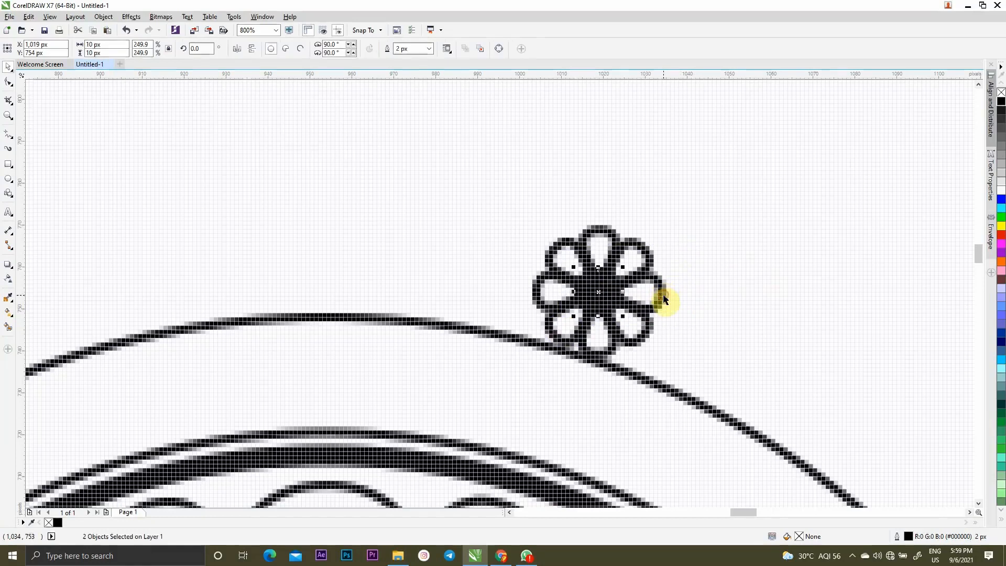
{"action": "left_click", "coordinate": [660, 311]}
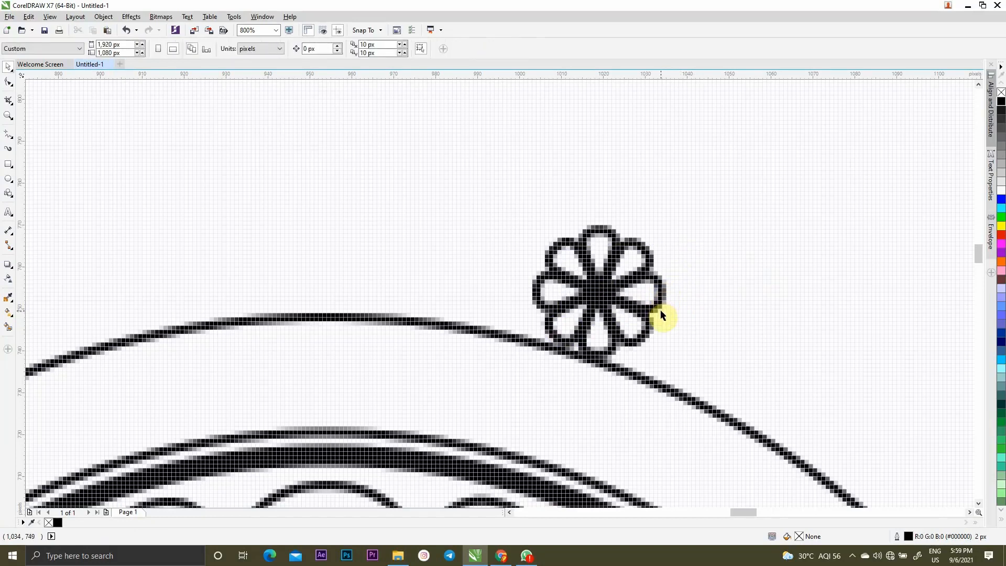
{"action": "left_click", "coordinate": [661, 310]}
{"action": "left_click", "coordinate": [1001, 195]}
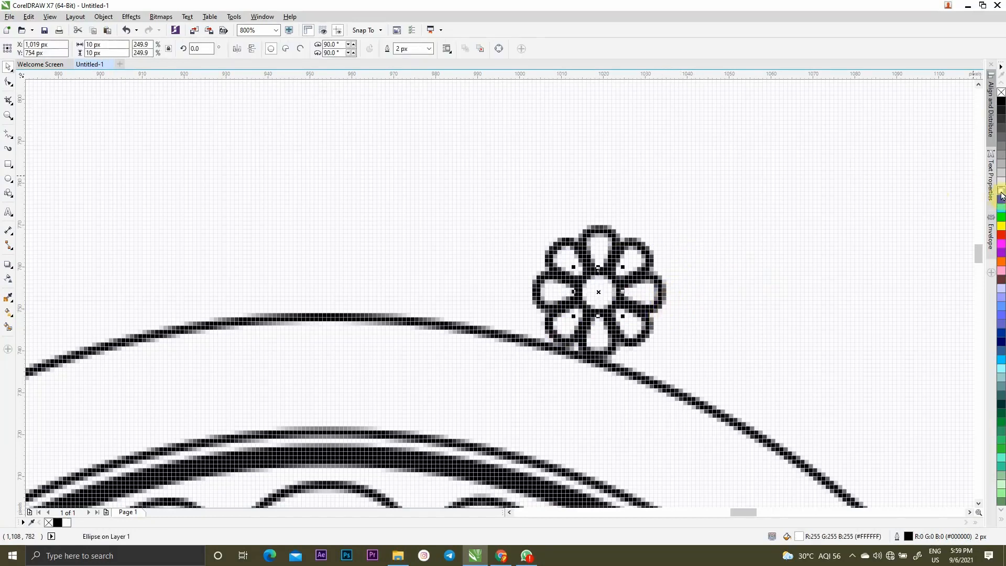
Select the eight petals and centre circle of the small flower and group them
{"action": "left_click", "coordinate": [752, 247]}
{"action": "scroll", "coordinate": [692, 263], "scroll_direction": "down", "scroll_amount": 2}
{"action": "left_click_drag", "start_coordinate": [715, 241], "coordinate": [621, 296]}
{"action": "scroll", "coordinate": [563, 294], "scroll_direction": "up", "scroll_amount": 1}
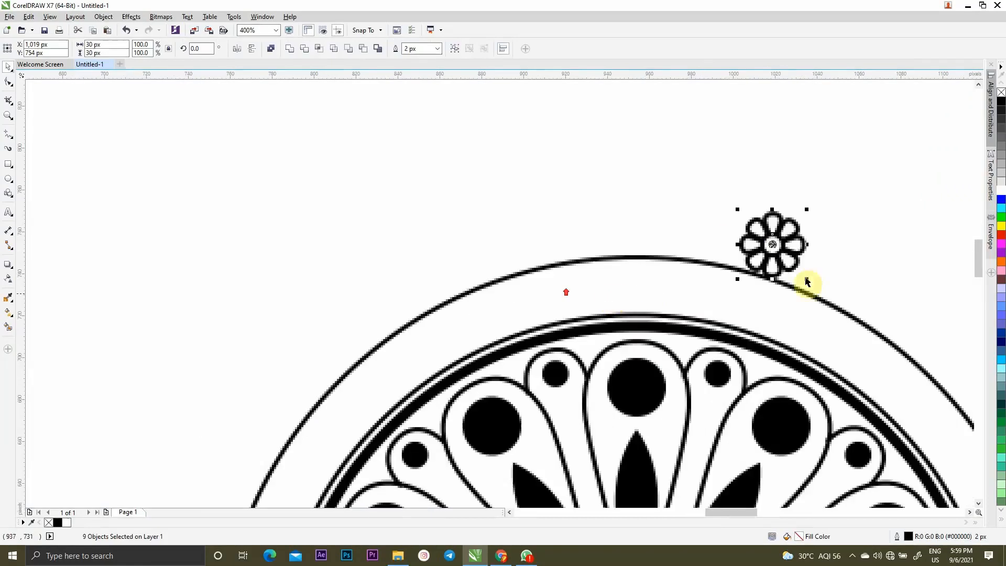
{"action": "key", "text": "ctrl+g"}
Move the small flower to the top of the outer band and scale it down to about 21 px
{"action": "left_click_drag", "start_coordinate": [774, 245], "coordinate": [630, 289]}
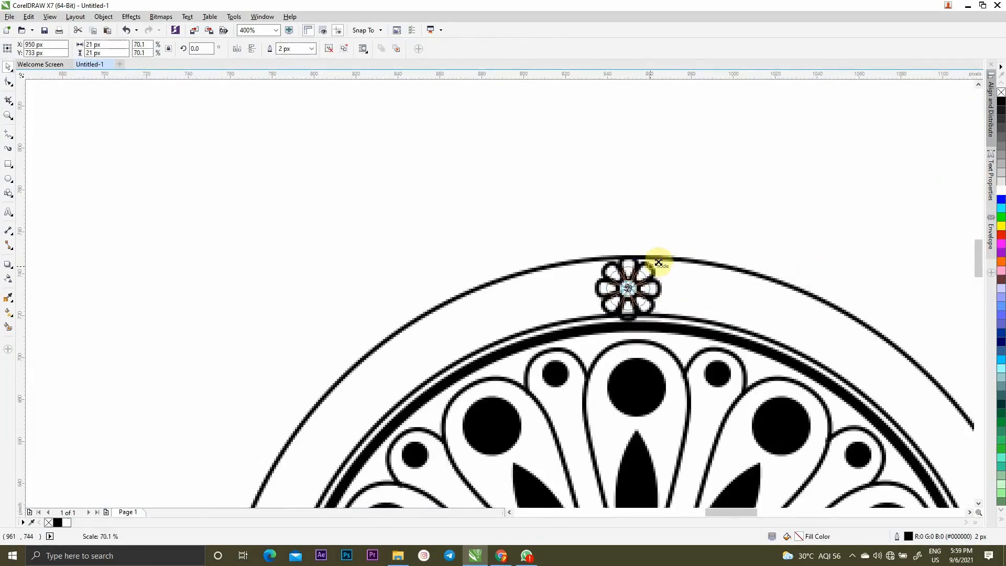
{"action": "left_click", "coordinate": [642, 258]}
{"action": "scroll", "coordinate": [629, 252], "scroll_direction": "down", "scroll_amount": 1}
{"action": "scroll", "coordinate": [616, 291], "scroll_direction": "up", "scroll_amount": 1}
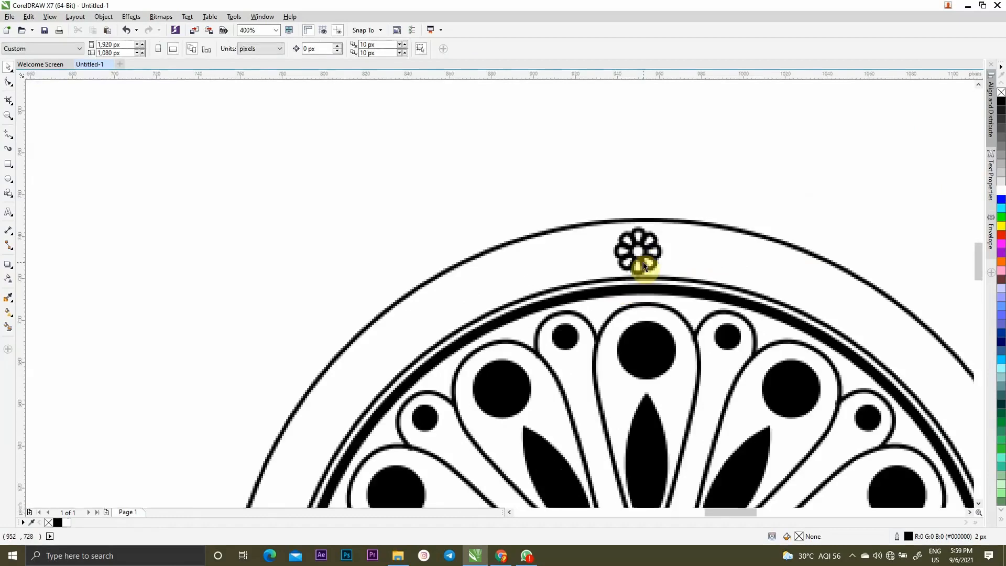
Centre the small flower horizontally on the outer circle and raise it within the band to Y 735 px
{"action": "left_click", "coordinate": [643, 257]}
{"action": "scroll", "coordinate": [643, 256], "scroll_direction": "up", "scroll_amount": 1}
{"action": "scroll", "coordinate": [665, 247], "scroll_direction": "down", "scroll_amount": 1}
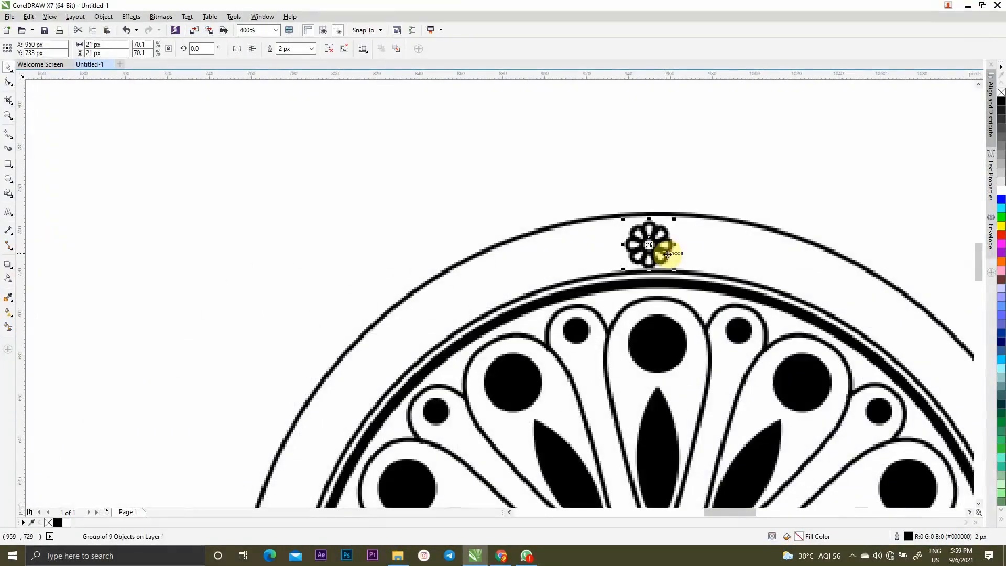
{"action": "left_click", "coordinate": [737, 177]}
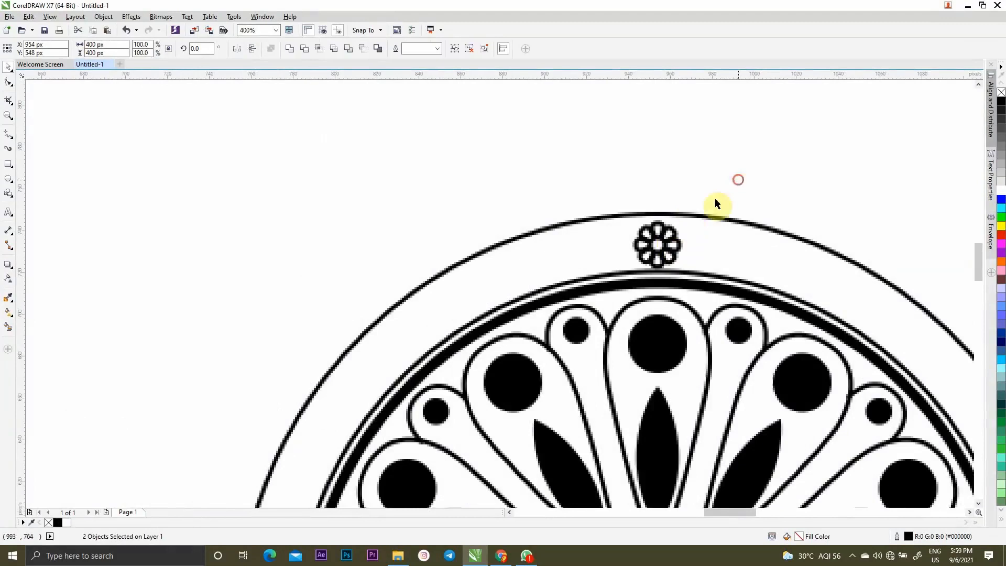
{"action": "scroll", "coordinate": [662, 234], "scroll_direction": "up", "scroll_amount": 2}
{"action": "left_click", "coordinate": [660, 253]}
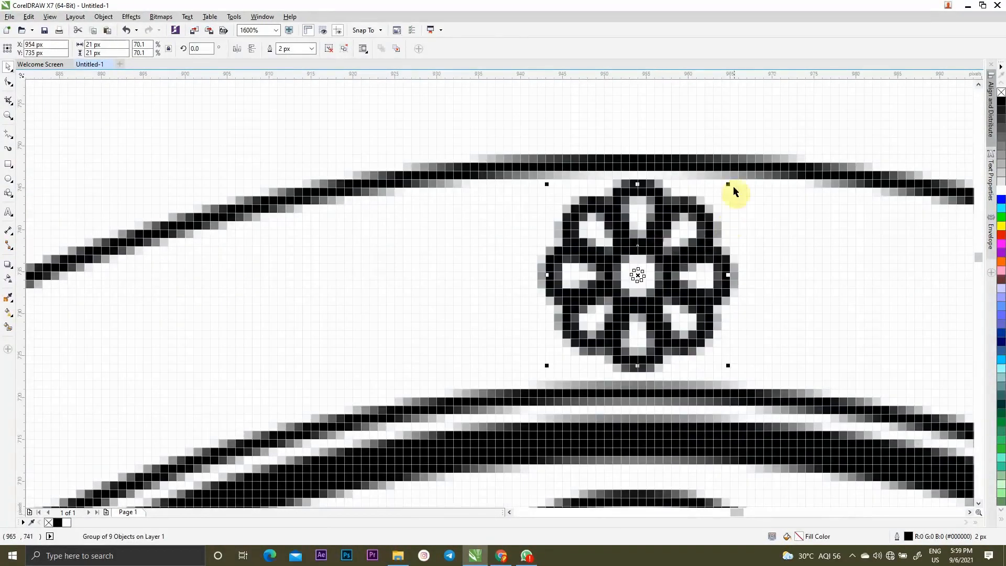
{"action": "left_click", "coordinate": [753, 167], "text": "shift"}
{"action": "scroll", "coordinate": [592, 199], "scroll_direction": "down", "scroll_amount": 2}
{"action": "left_click", "coordinate": [731, 177]}
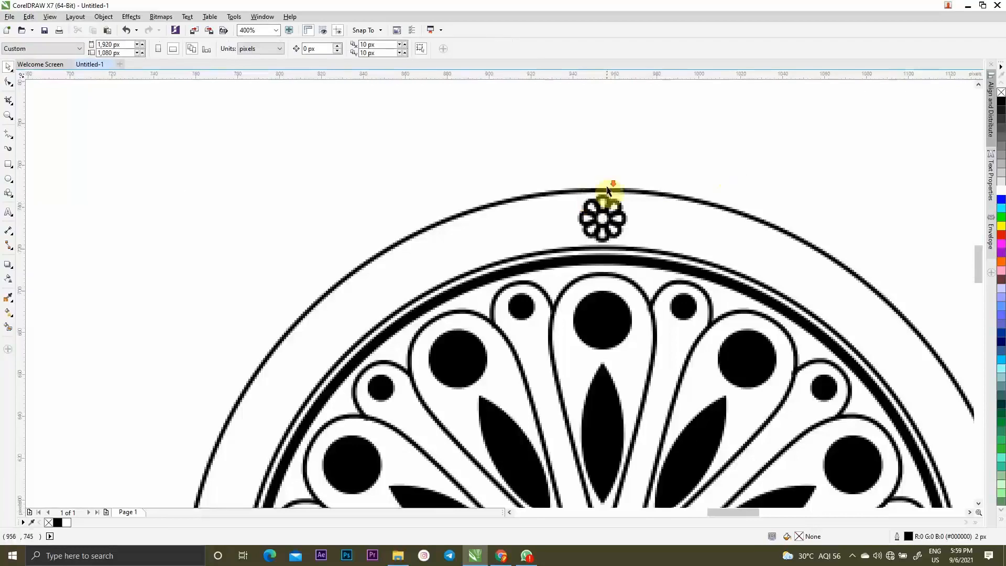
Set the small flower's rotation centre to the middle of the black central circle and create a copy rotated 15° around it
{"action": "scroll", "coordinate": [607, 188], "scroll_direction": "down", "scroll_amount": 2}
{"action": "left_click_drag", "start_coordinate": [591, 179], "coordinate": [629, 207]}
{"action": "scroll", "coordinate": [602, 245], "scroll_direction": "up", "scroll_amount": 1}
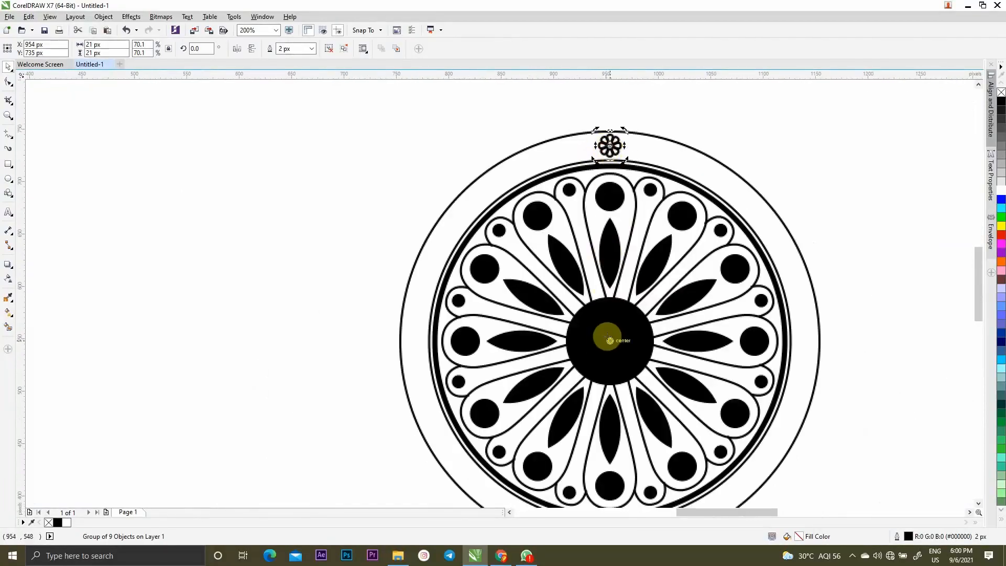
{"action": "left_click_drag", "start_coordinate": [622, 160], "coordinate": [575, 169]}
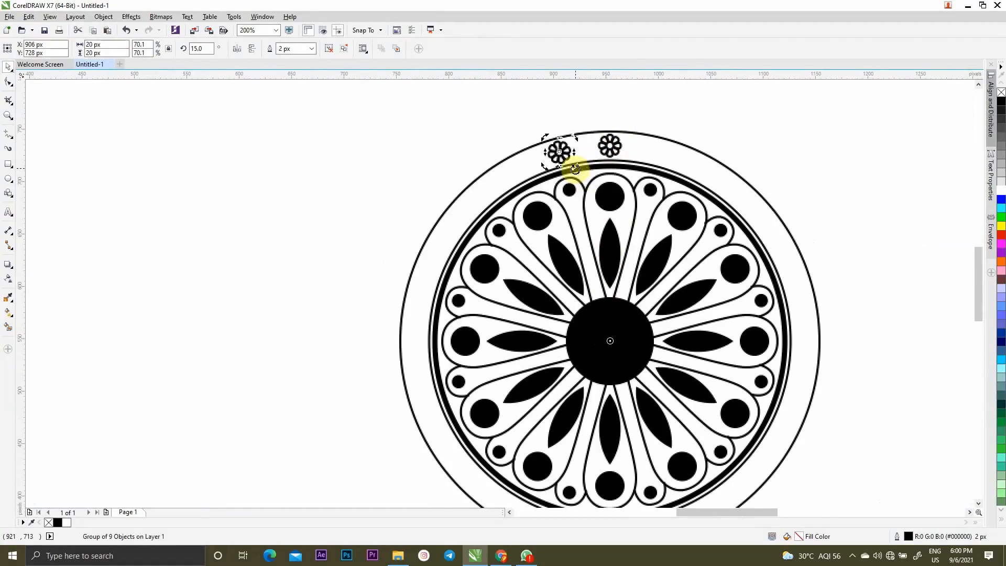
Repeat the 15° rotated copy of the small flower until the flowers run all the way around the outer band
{"action": "key", "text": "ctrl+r"}
{"action": "key", "text": "ctrl+r"}
{"action": "key", "text": "ctrl+r"}
{"action": "key", "text": "ctrl+r"}
{"action": "key", "text": "ctrl+r"}
{"action": "key", "text": "ctrl+r"}
{"action": "key", "text": "ctrl+r"}
{"action": "key", "text": "ctrl+r"}
{"action": "key", "text": "ctrl+r"}
{"action": "key", "text": "ctrl+r"}
{"action": "key", "text": "ctrl+r"}
{"action": "key", "text": "ctrl+r"}
{"action": "key", "text": "ctrl+r"}
{"action": "key", "text": "ctrl+r"}
{"action": "key", "text": "ctrl+r"}
{"action": "key", "text": "ctrl+r"}
{"action": "key", "text": "ctrl+r"}
{"action": "key", "text": "ctrl+r"}
{"action": "key", "text": "ctrl+r"}
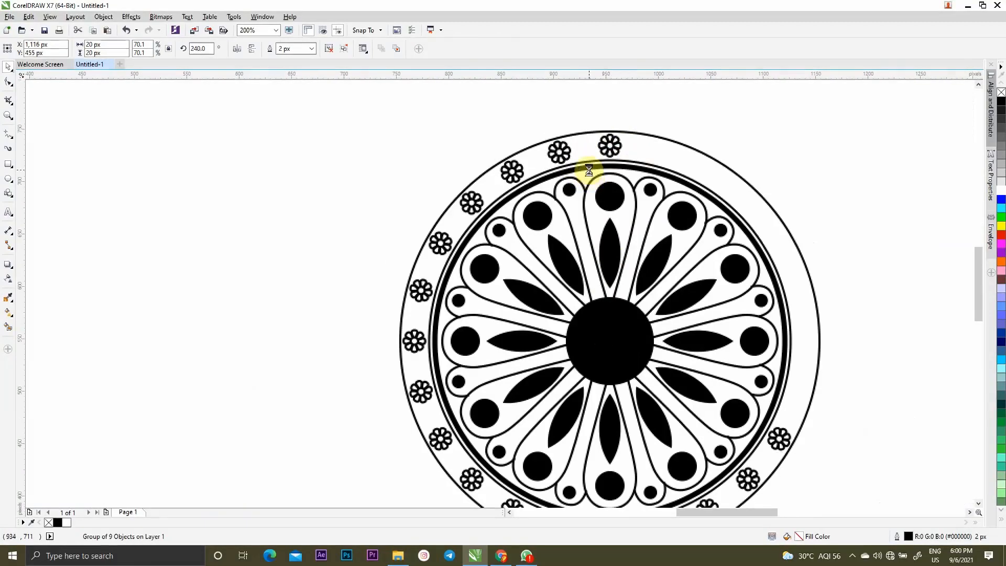
{"action": "key", "text": "ctrl+r"}
{"action": "key", "text": "ctrl+r"}
{"action": "key", "text": "ctrl+r"}
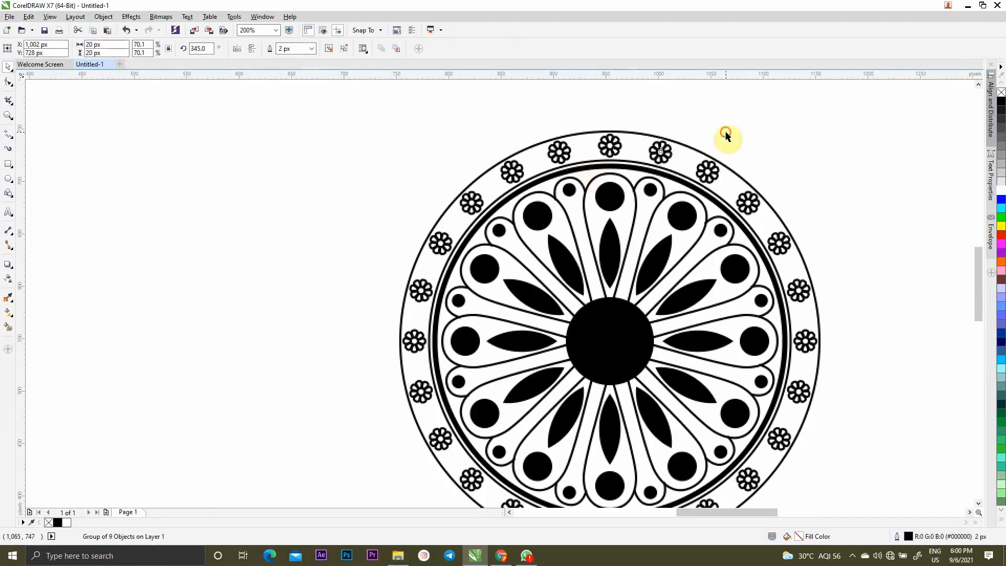
Try to place an extra copy of a small flower in the gap beside the top flower
{"action": "scroll", "coordinate": [661, 158], "scroll_direction": "up", "scroll_amount": 1}
{"action": "left_click_drag", "start_coordinate": [661, 157], "coordinate": [613, 149]}
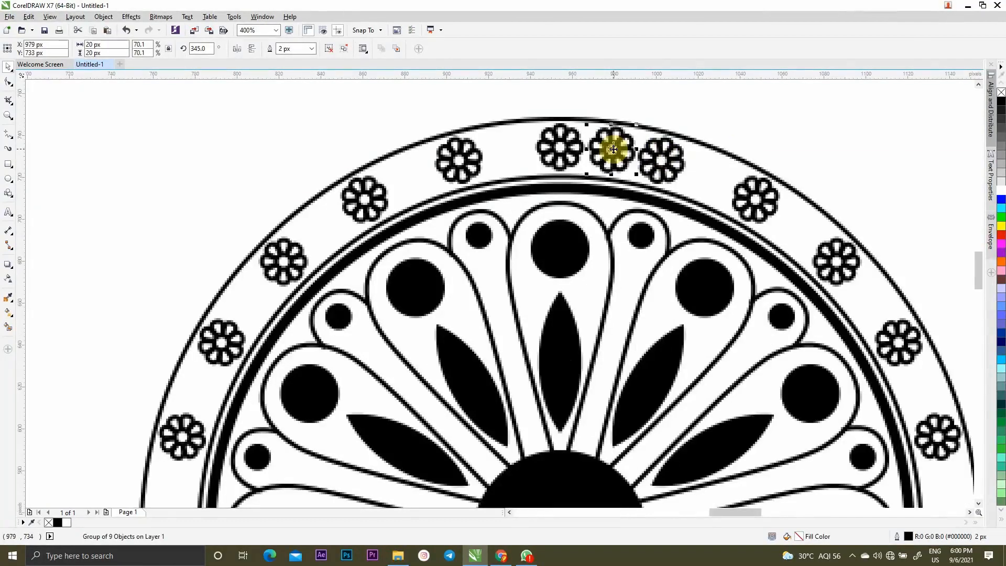
{"action": "left_click", "coordinate": [615, 152]}
{"action": "scroll", "coordinate": [617, 157], "scroll_direction": "down", "scroll_amount": 2}
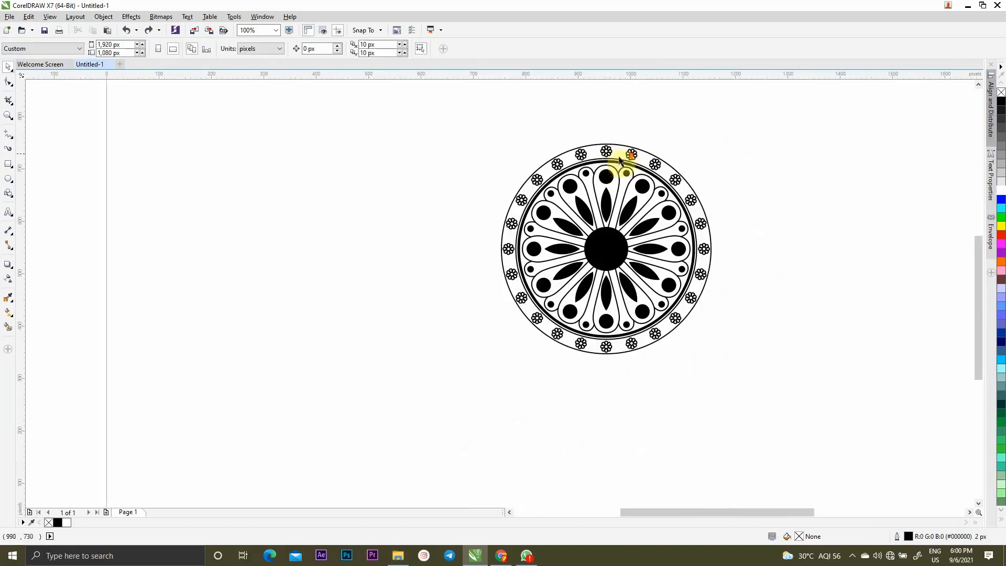
Select all 24 small flowers in the outer band and create a rotated copy of them that fills the gaps between them
{"action": "left_click", "coordinate": [610, 152]}
{"action": "left_click", "coordinate": [583, 156], "text": "shift"}
{"action": "left_click", "coordinate": [559, 166], "text": "shift"}
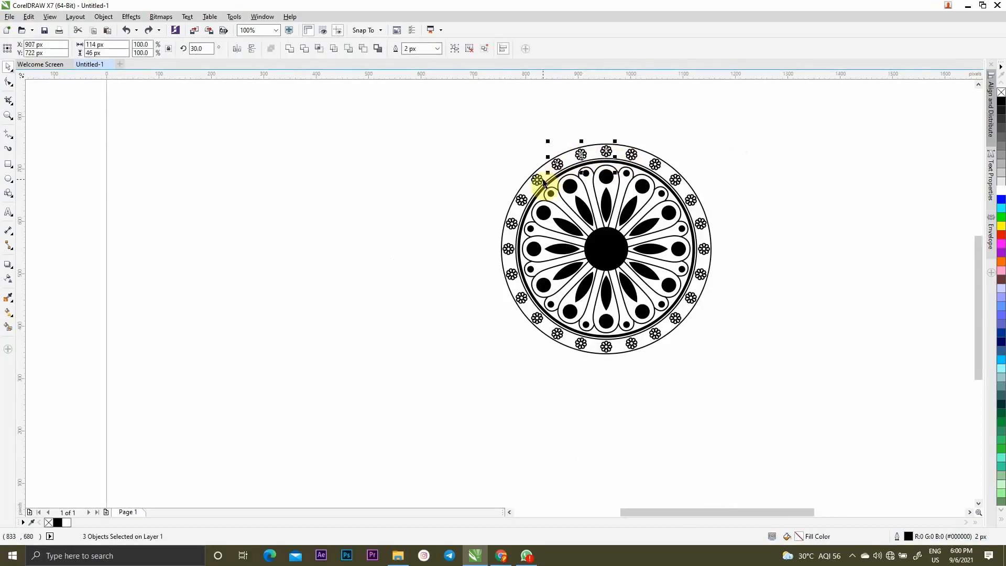
{"action": "left_click", "coordinate": [514, 225], "text": "shift"}
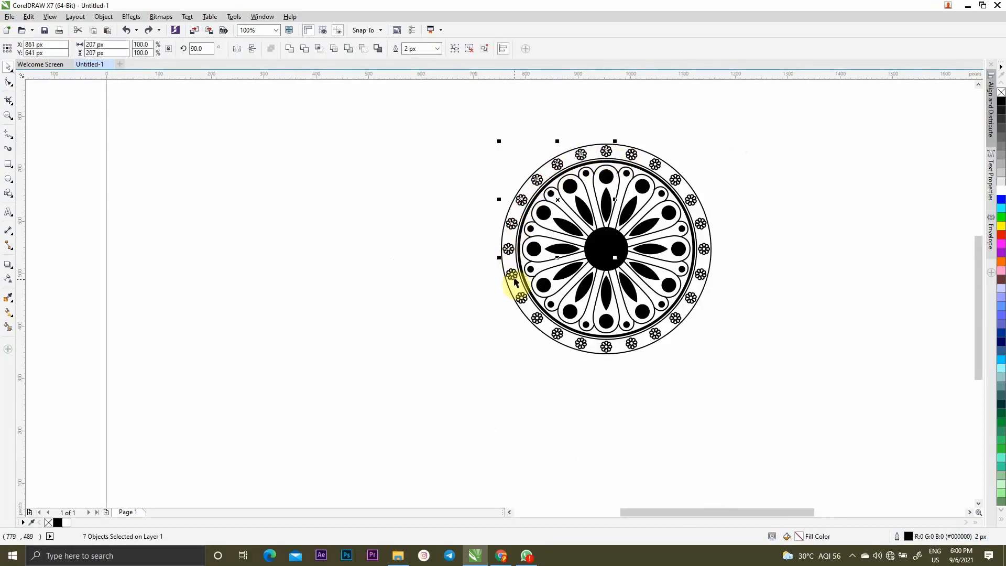
{"action": "left_click", "coordinate": [521, 299], "text": "shift"}
{"action": "left_click", "coordinate": [537, 317], "text": "shift"}
{"action": "left_click", "coordinate": [557, 333], "text": "shift"}
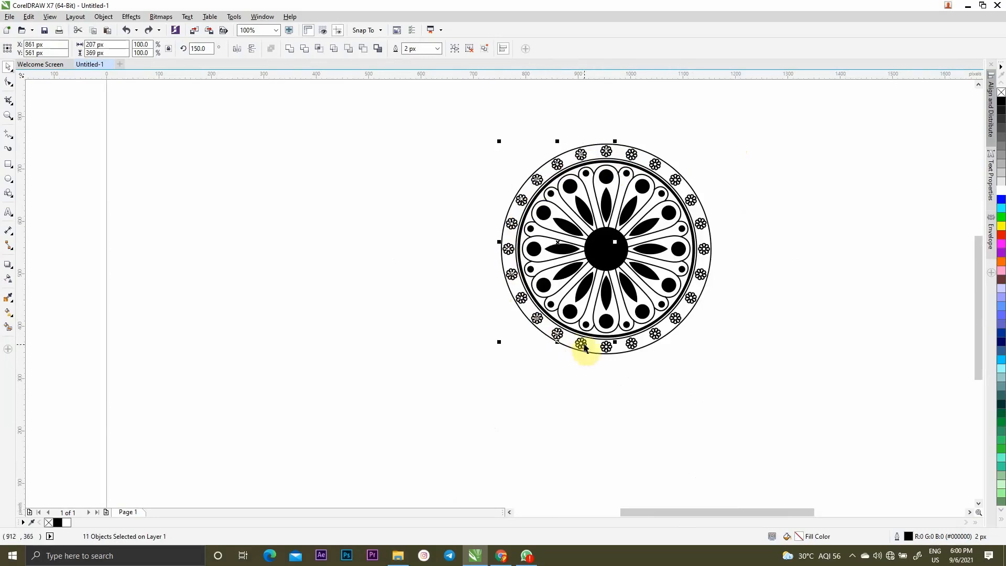
{"action": "left_click", "coordinate": [632, 343], "text": "shift"}
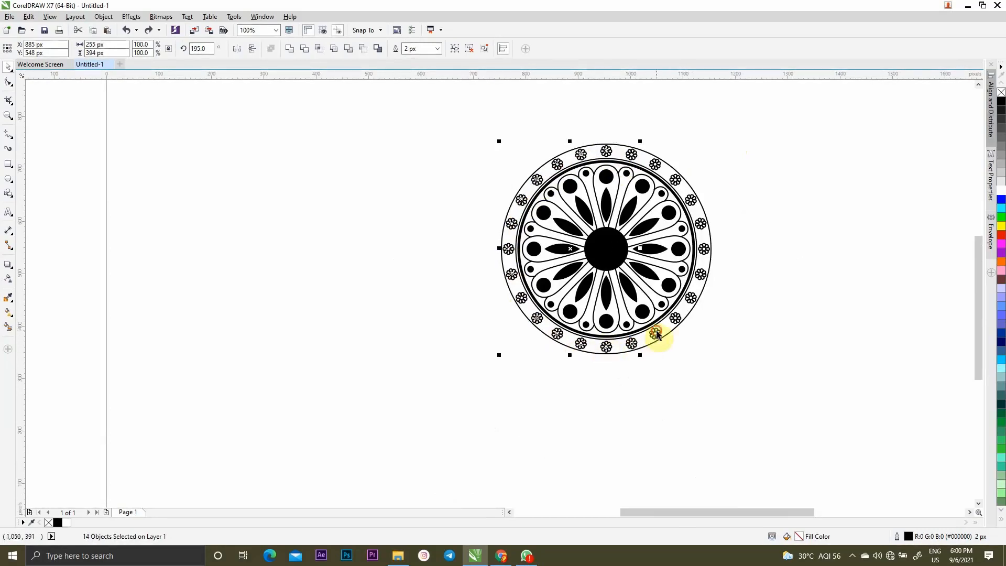
{"action": "left_click", "coordinate": [656, 333], "text": "shift"}
{"action": "left_click", "coordinate": [690, 296], "text": "shift"}
{"action": "left_click", "coordinate": [701, 274], "text": "shift"}
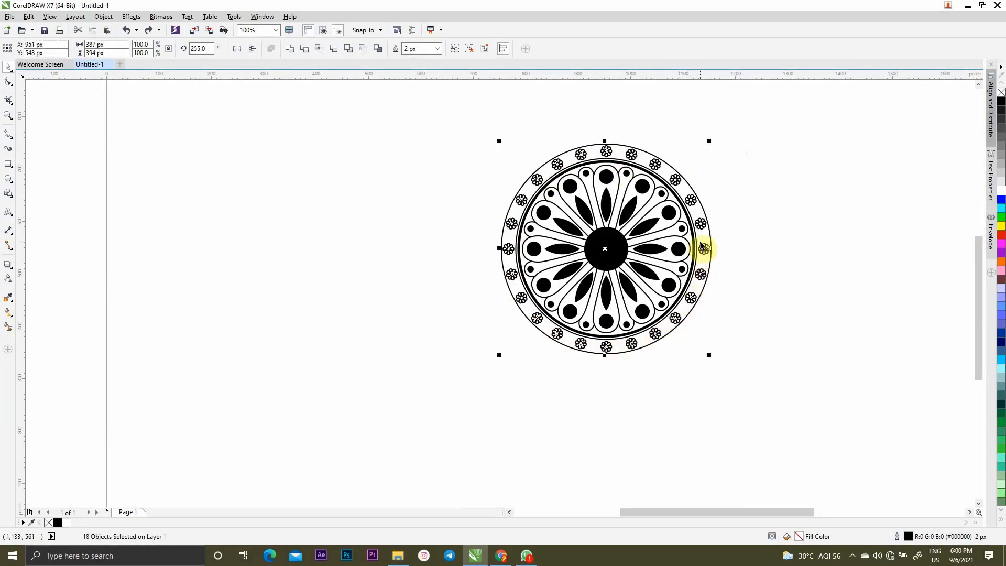
{"action": "left_click", "coordinate": [703, 250], "text": "shift"}
{"action": "left_click", "coordinate": [691, 201], "text": "shift"}
{"action": "left_click", "coordinate": [675, 180], "text": "shift"}
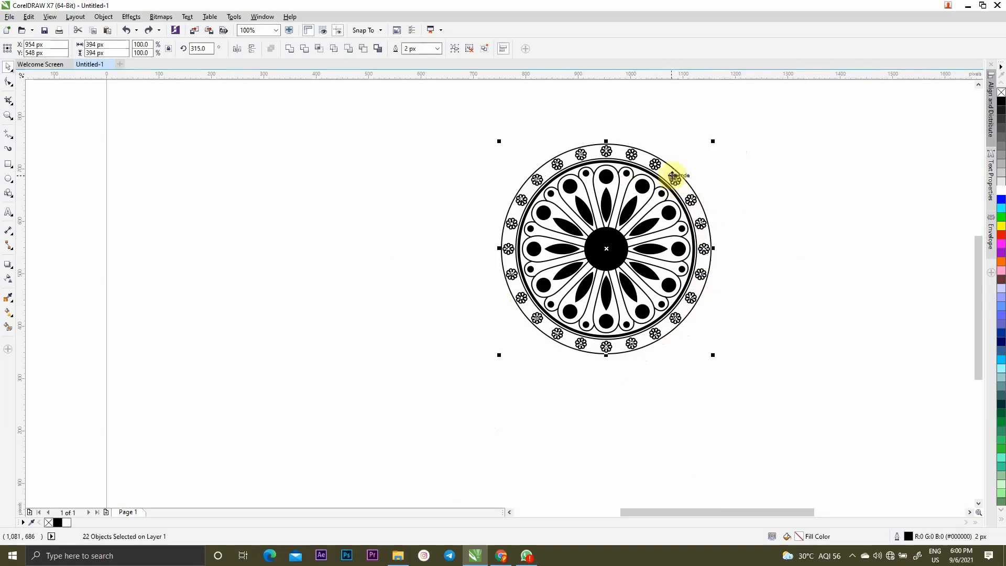
{"action": "left_click", "coordinate": [655, 164], "text": "shift"}
{"action": "scroll", "coordinate": [621, 156], "scroll_direction": "up", "scroll_amount": 1}
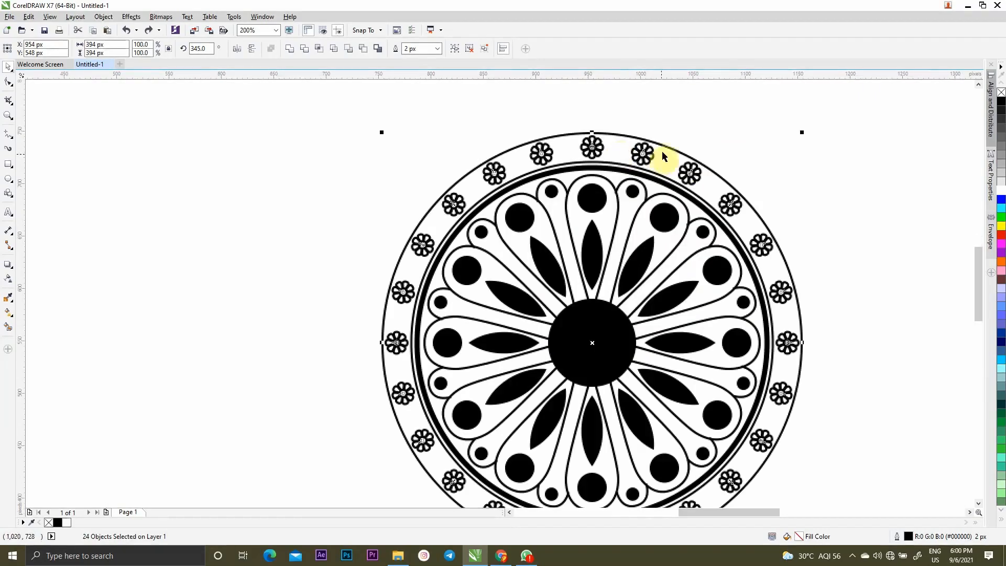
{"action": "left_click_drag", "start_coordinate": [800, 134], "coordinate": [757, 128]}
{"action": "scroll", "coordinate": [711, 151], "scroll_direction": "down", "scroll_amount": 2}
{"action": "scroll", "coordinate": [711, 152], "scroll_direction": "down", "scroll_amount": 1}
{"action": "left_click", "coordinate": [748, 153]}
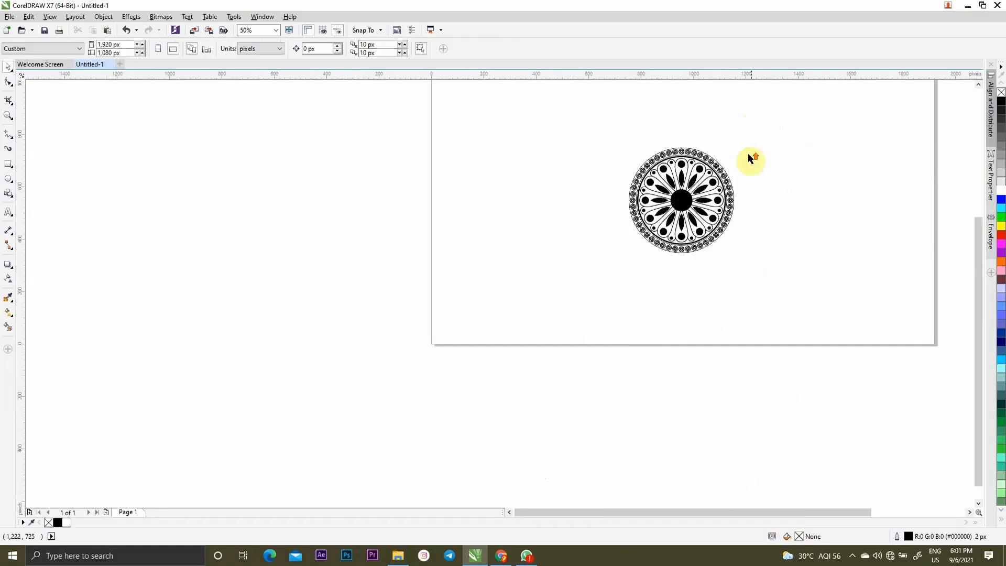
{"action": "scroll", "coordinate": [748, 153], "scroll_direction": "up", "scroll_amount": 1}
{"action": "scroll", "coordinate": [587, 223], "scroll_direction": "down", "scroll_amount": 1}
{"action": "scroll", "coordinate": [639, 192], "scroll_direction": "up", "scroll_amount": 2}
{"action": "scroll", "coordinate": [586, 220], "scroll_direction": "down", "scroll_amount": 1}
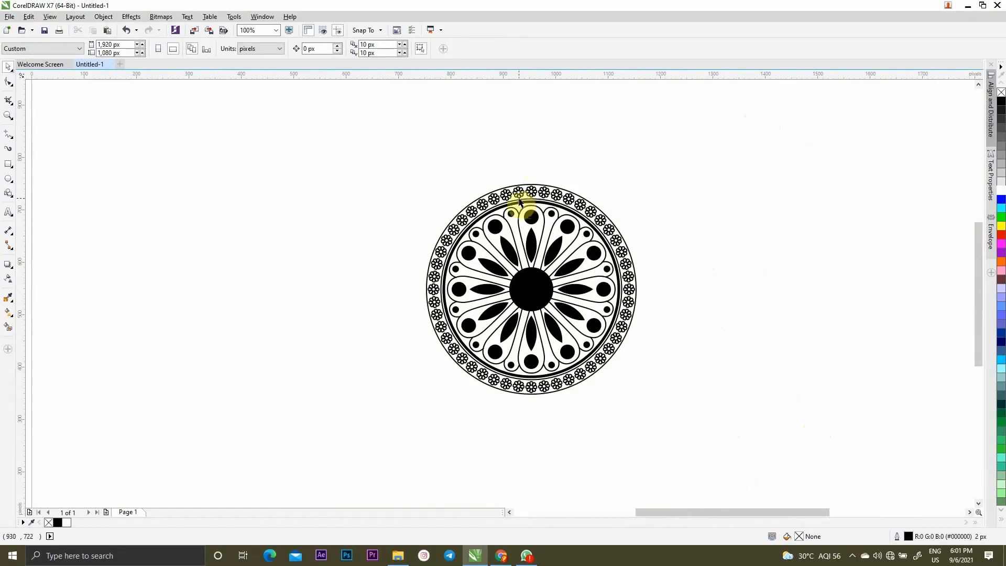
{"action": "scroll", "coordinate": [532, 176], "scroll_direction": "up", "scroll_amount": 1}
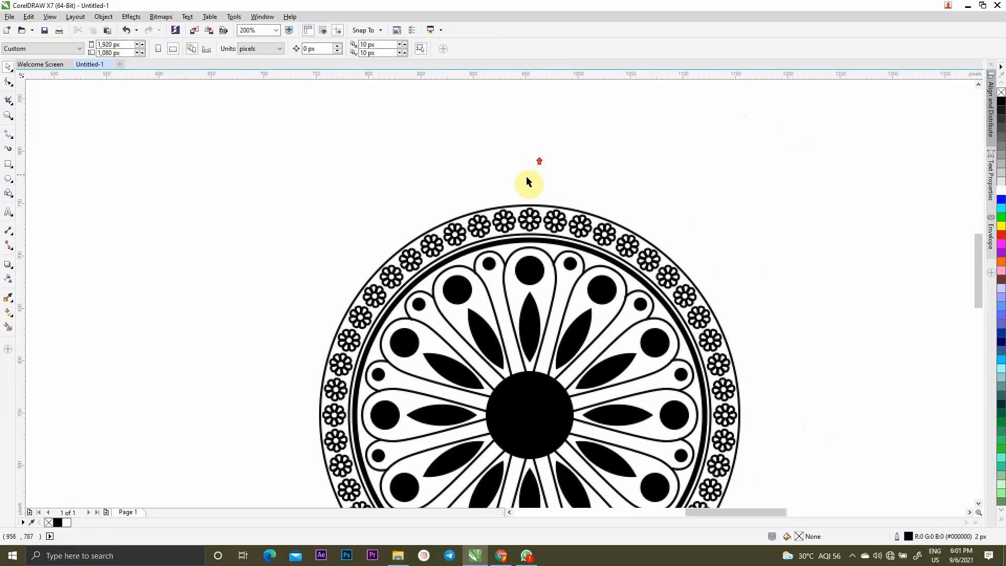
{"action": "left_click", "coordinate": [9, 176]}
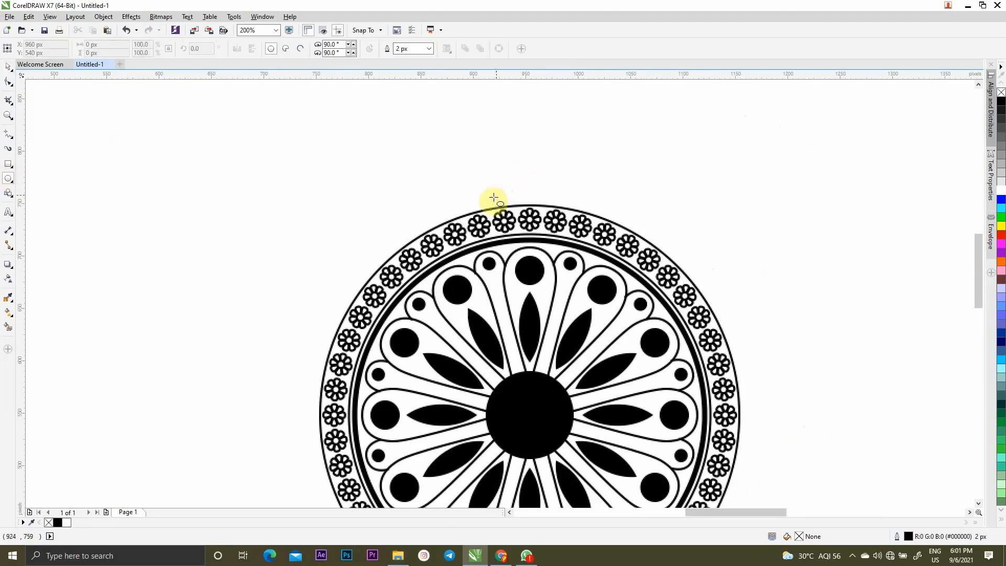
Copy a lens shape out of the mandala and delete the extra flowers, dot and arc copied along with it
{"action": "left_click", "coordinate": [2, 66]}
{"action": "left_click", "coordinate": [40, 132]}
{"action": "left_click", "coordinate": [526, 318]}
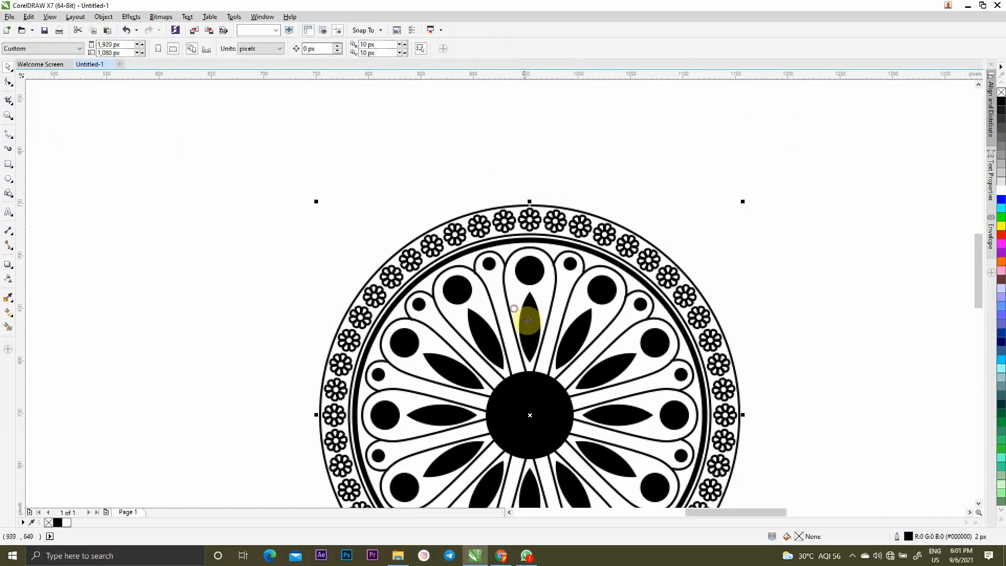
{"action": "left_click", "coordinate": [529, 326]}
{"action": "left_click", "coordinate": [836, 274]}
{"action": "left_click", "coordinate": [529, 332]}
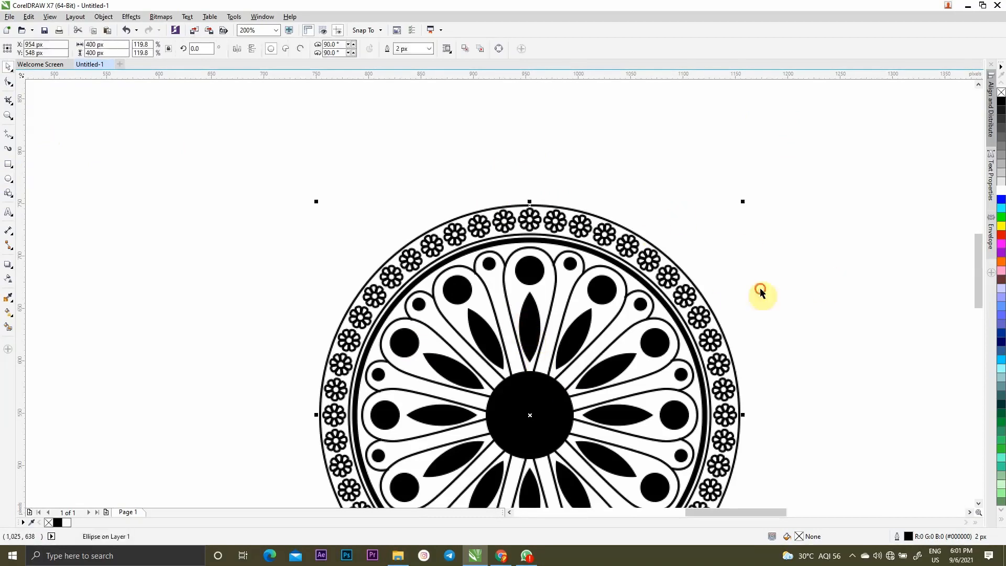
{"action": "left_click_drag", "start_coordinate": [761, 290], "coordinate": [779, 254]}
{"action": "left_click_drag", "start_coordinate": [838, 139], "coordinate": [931, 317]}
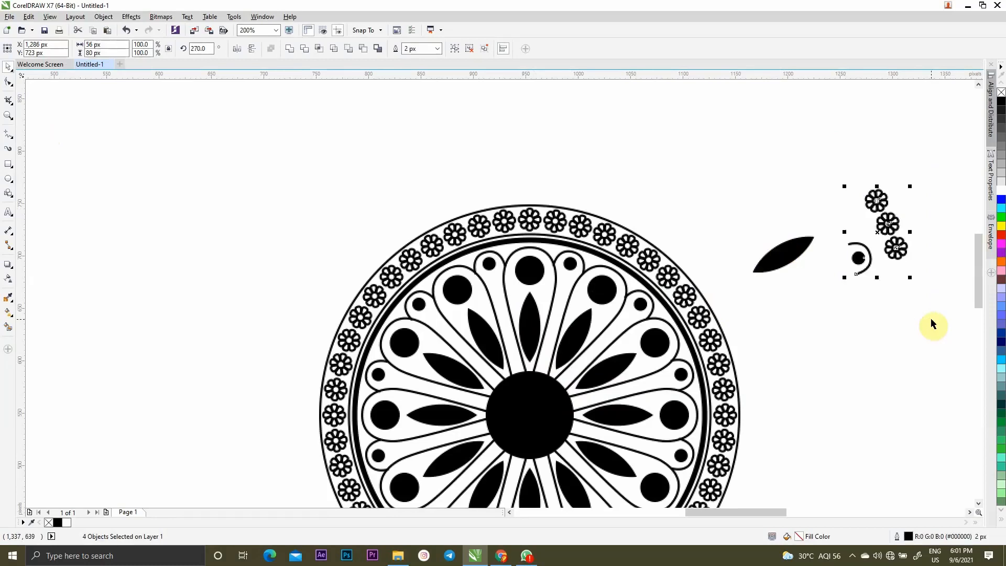
{"action": "key", "text": "Delete"}
Move the copied lens shape above the mandala and set its rotation to 0°
{"action": "left_click", "coordinate": [765, 259]}
{"action": "left_click_drag", "start_coordinate": [777, 257], "coordinate": [563, 146]}
{"action": "left_click_drag", "start_coordinate": [211, 48], "coordinate": [90, 49]}
{"action": "type", "text": "0"}
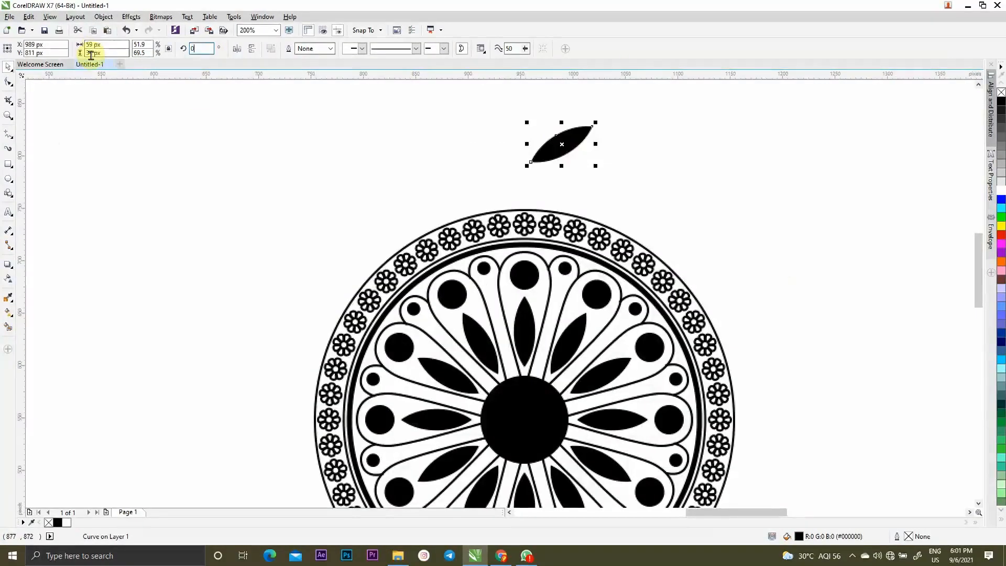
{"action": "key", "text": "Return"}
Enlarge the upright lens to about 53 × 174 px and shift it towards the mandala's vertical centre line
{"action": "scroll", "coordinate": [678, 216], "scroll_direction": "down", "scroll_amount": 1}
{"action": "scroll", "coordinate": [592, 164], "scroll_direction": "up", "scroll_amount": 1}
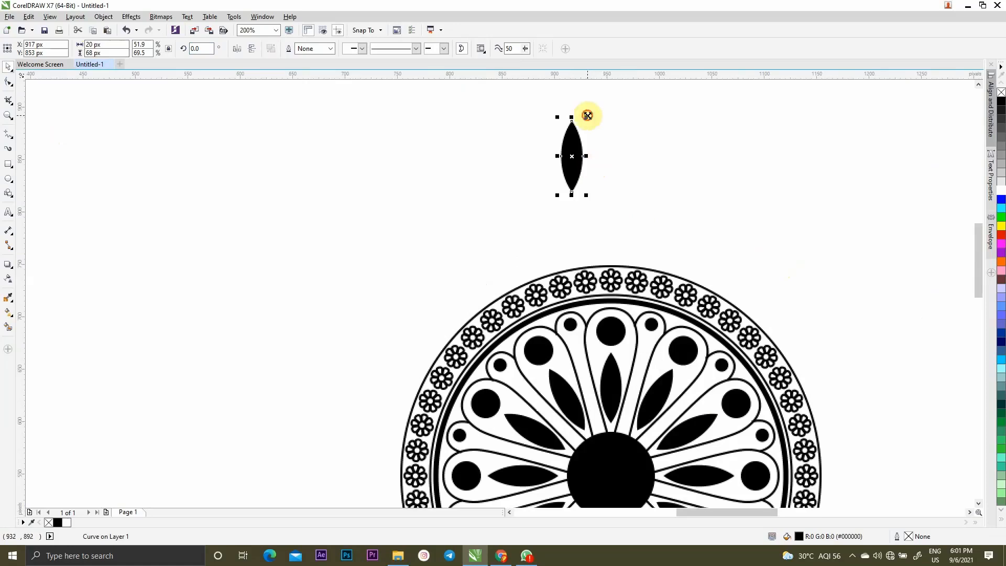
{"action": "left_click_drag", "start_coordinate": [587, 115], "coordinate": [663, 119]}
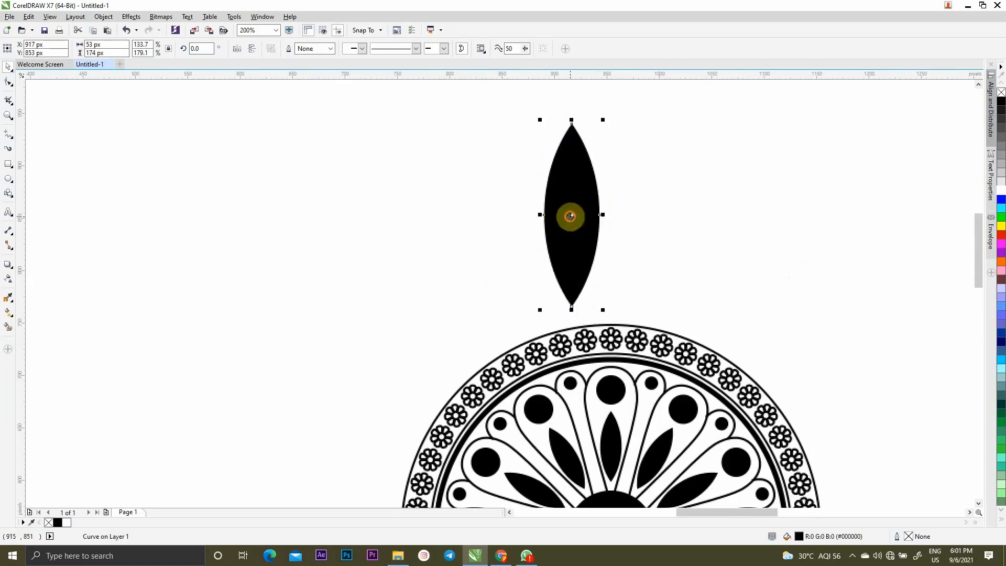
{"action": "left_click_drag", "start_coordinate": [570, 216], "coordinate": [598, 217]}
Remove the large lens's black fill and give it a black hairline outline
{"action": "left_click", "coordinate": [9, 83]}
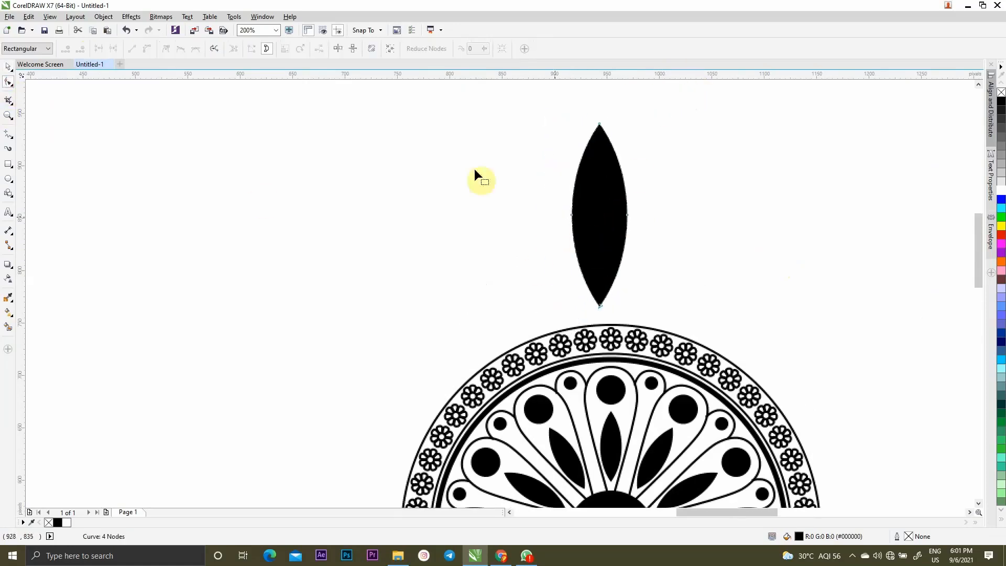
{"action": "left_click", "coordinate": [1001, 93]}
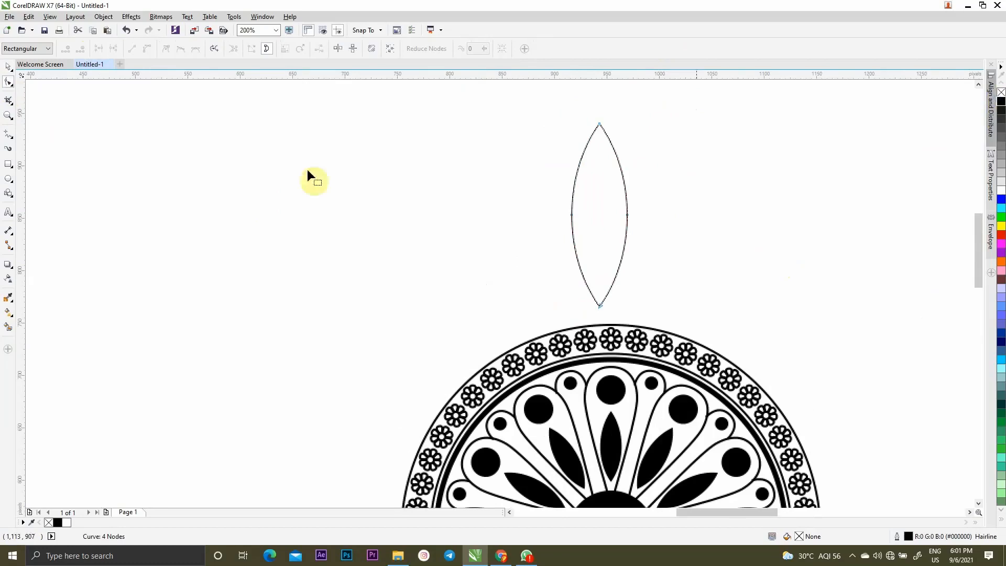
{"action": "left_click", "coordinate": [9, 71]}
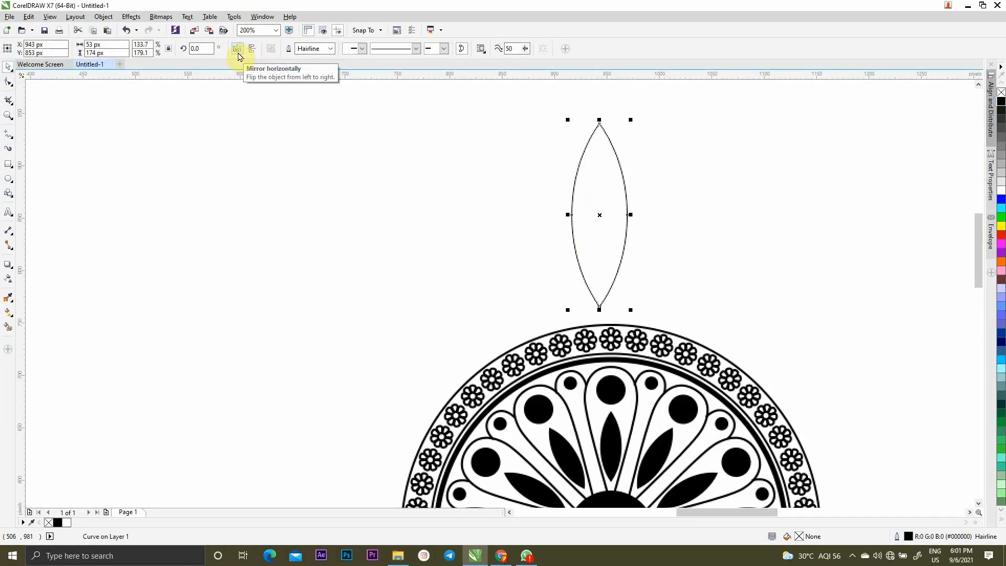
Break the lens outline at its bottom and top nodes and delete the other segments, keeping only the upper-left arc
{"action": "left_click", "coordinate": [8, 82]}
{"action": "left_click_drag", "start_coordinate": [574, 289], "coordinate": [608, 312]}
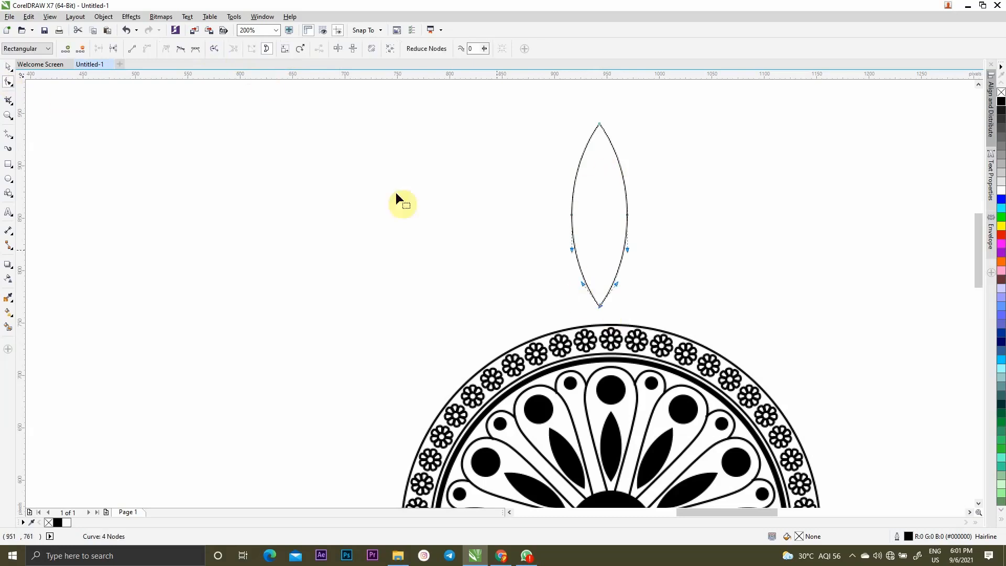
{"action": "left_click", "coordinate": [116, 50]}
{"action": "key", "text": "Delete"}
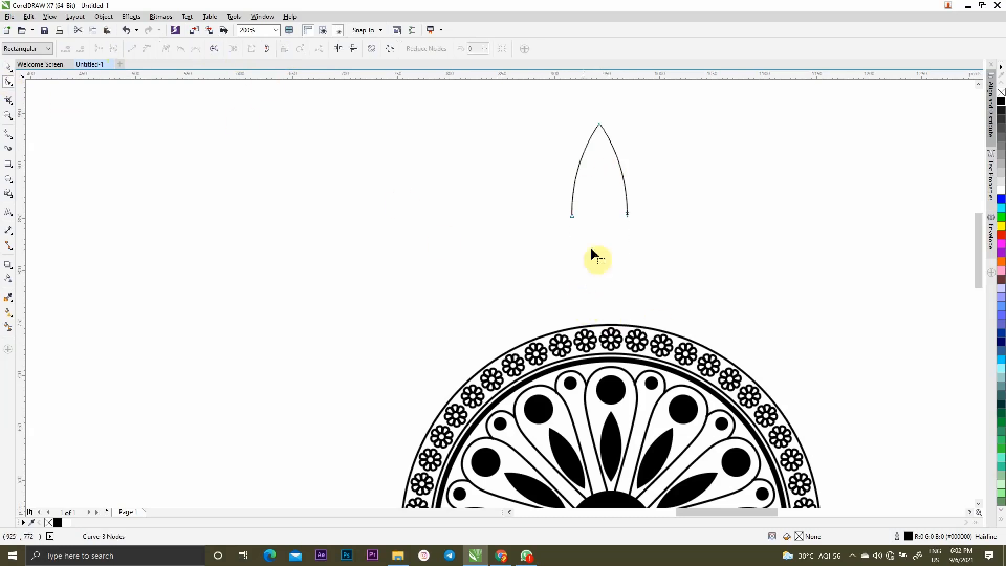
{"action": "left_click_drag", "start_coordinate": [601, 120], "coordinate": [613, 133]}
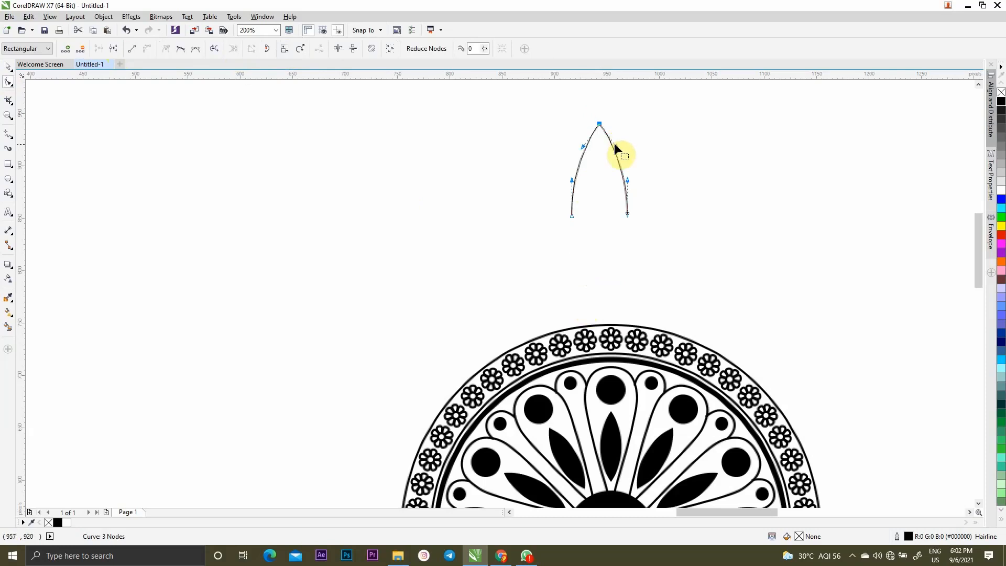
{"action": "left_click", "coordinate": [113, 50]}
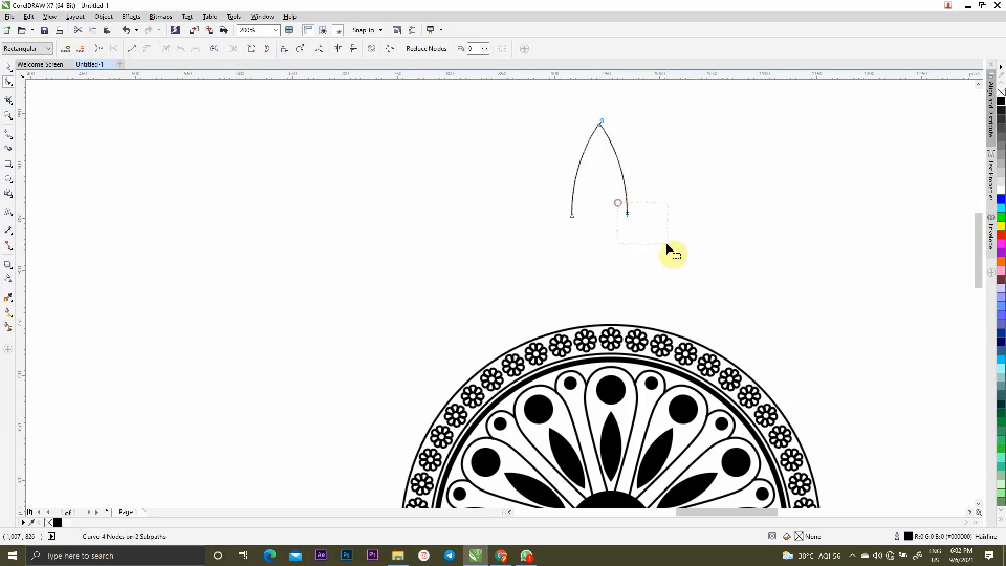
{"action": "left_click_drag", "start_coordinate": [666, 243], "coordinate": [668, 244]}
{"action": "key", "text": "Delete"}
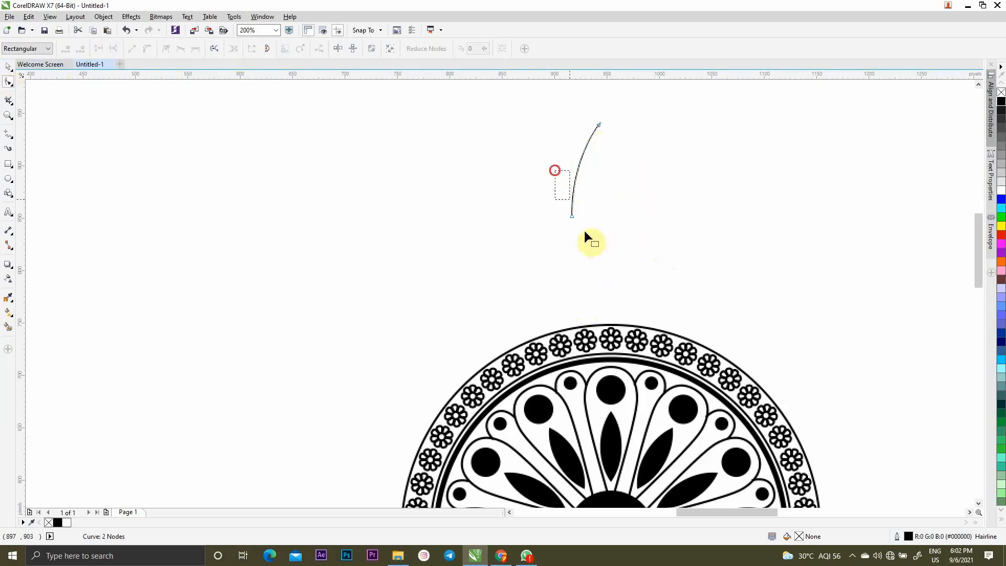
Nudge the arc's lower node outwards to the left and bend the segment into an S-shaped curve
{"action": "left_click_drag", "start_coordinate": [585, 230], "coordinate": [590, 246]}
{"action": "key", "text": "Left"}
{"action": "key", "text": "Left"}
{"action": "left_click_drag", "start_coordinate": [585, 148], "coordinate": [602, 194]}
{"action": "scroll", "coordinate": [559, 198], "scroll_direction": "up", "scroll_amount": 1}
{"action": "scroll", "coordinate": [571, 250], "scroll_direction": "down", "scroll_amount": 1}
{"action": "left_click", "coordinate": [8, 67]}
{"action": "left_click", "coordinate": [91, 160]}
{"action": "scroll", "coordinate": [547, 247], "scroll_direction": "down", "scroll_amount": 2}
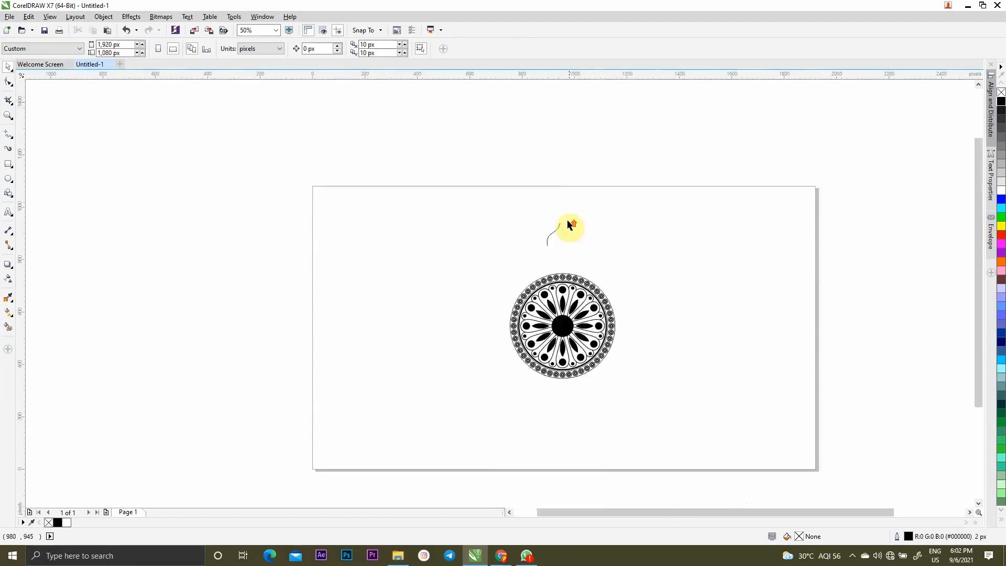
Move the S-curve down so its lower end meets the outer circle and refine its bend to about 46 × 87 px
{"action": "scroll", "coordinate": [569, 221], "scroll_direction": "up", "scroll_amount": 2}
{"action": "left_click_drag", "start_coordinate": [504, 270], "coordinate": [485, 362]}
{"action": "left_click", "coordinate": [8, 85]}
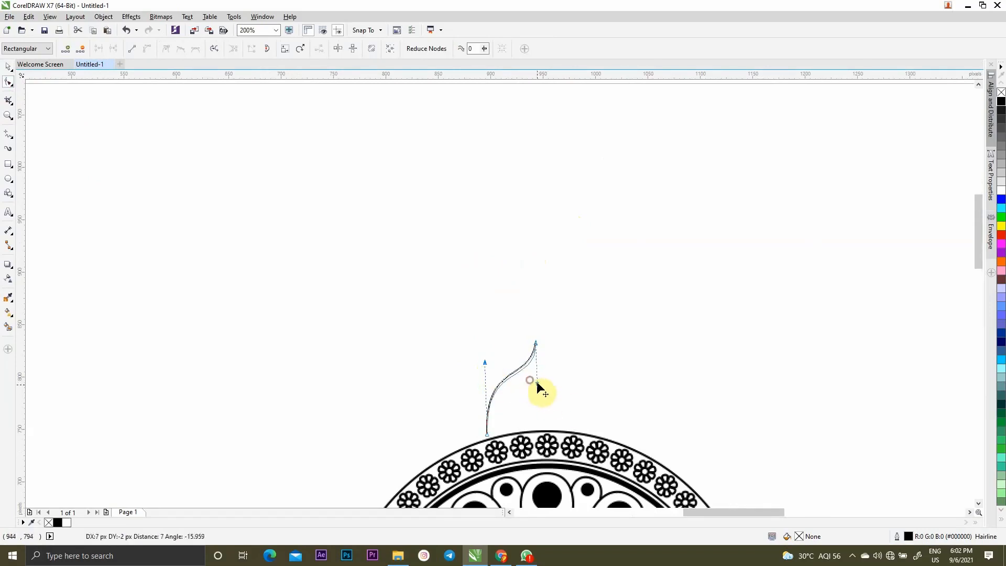
{"action": "left_click", "coordinate": [9, 70]}
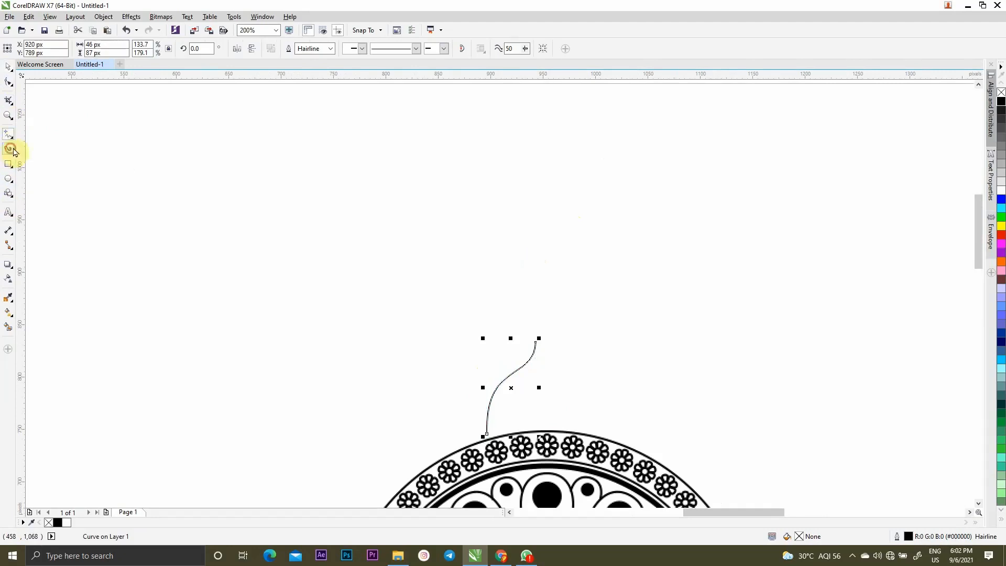
Browse the Scroll and Calligraphy brush strokes of the Artistic Media tool for one that suits the S-curve
{"action": "left_click", "coordinate": [8, 148]}
{"action": "left_click", "coordinate": [220, 49]}
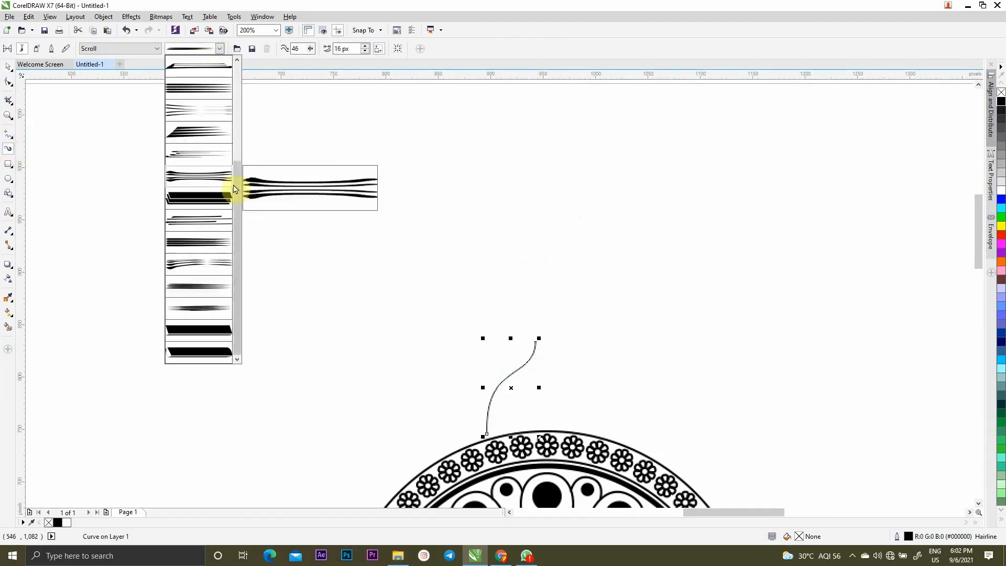
{"action": "scroll", "coordinate": [236, 265], "scroll_direction": "down", "scroll_amount": 3}
{"action": "left_click", "coordinate": [159, 50]}
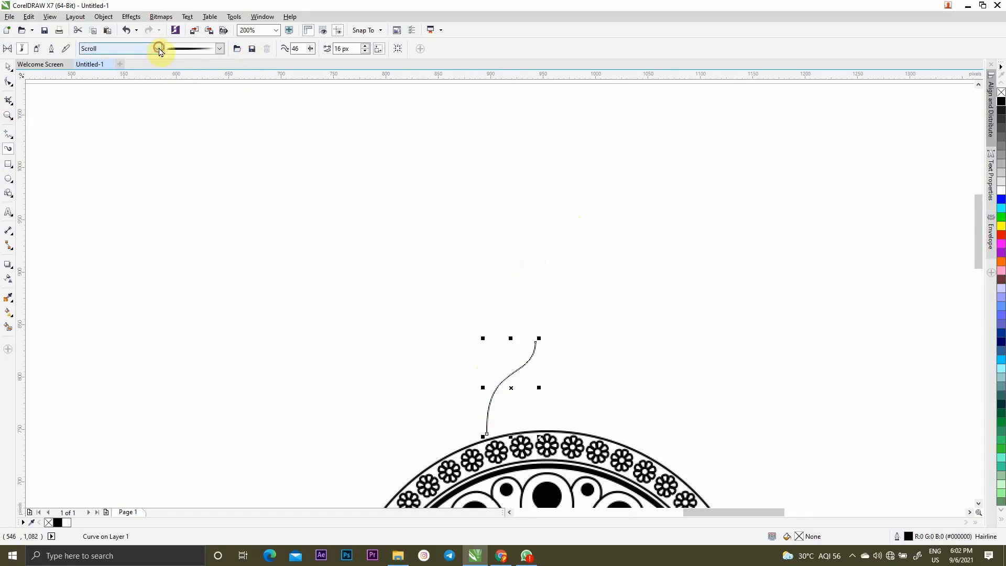
{"action": "left_click", "coordinate": [159, 50]}
{"action": "left_click", "coordinate": [130, 65]}
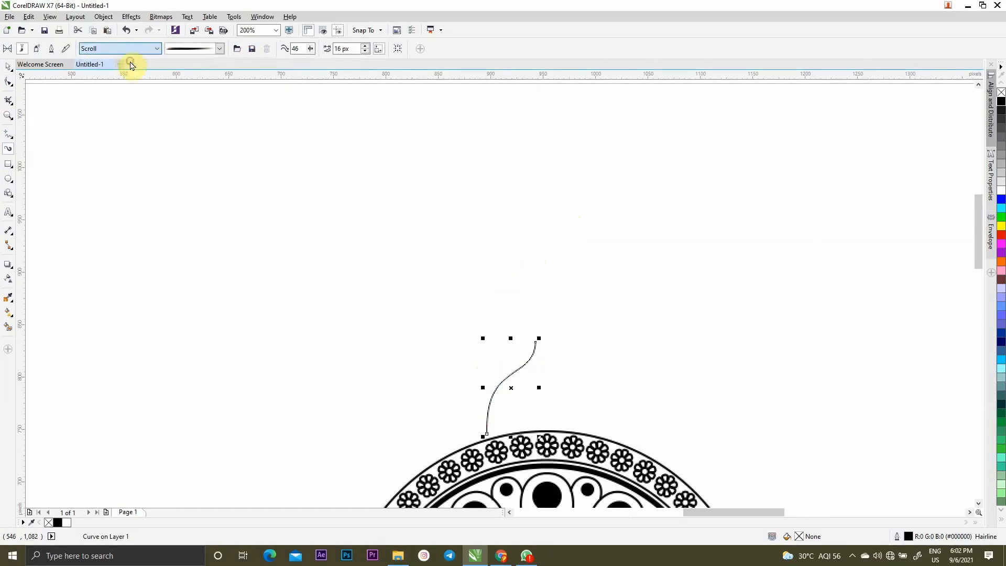
{"action": "left_click", "coordinate": [156, 50]}
{"action": "left_click", "coordinate": [134, 69]}
{"action": "left_click", "coordinate": [220, 48]}
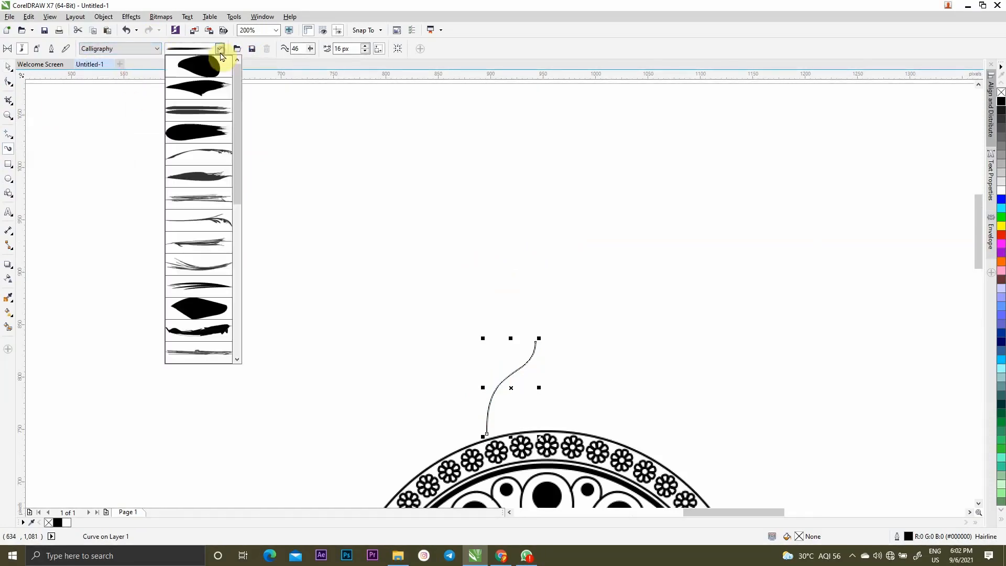
{"action": "mouse_move", "coordinate": [240, 190]}
{"action": "left_mouse_down"}
{"action": "mouse_move", "coordinate": [231, 360]}
{"action": "mouse_move", "coordinate": [258, 183]}
{"action": "left_mouse_up"}
Try a thin tapered brush stroke from the Artistic category on the S-curve and undo it
{"action": "left_click", "coordinate": [157, 48]}
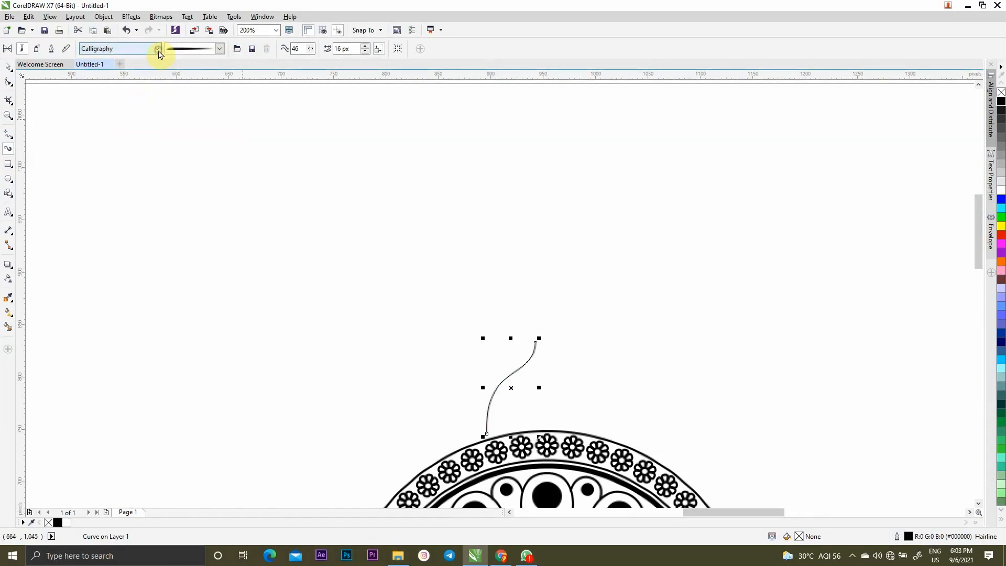
{"action": "left_click", "coordinate": [157, 49]}
{"action": "left_click", "coordinate": [143, 61]}
{"action": "left_click", "coordinate": [220, 49]}
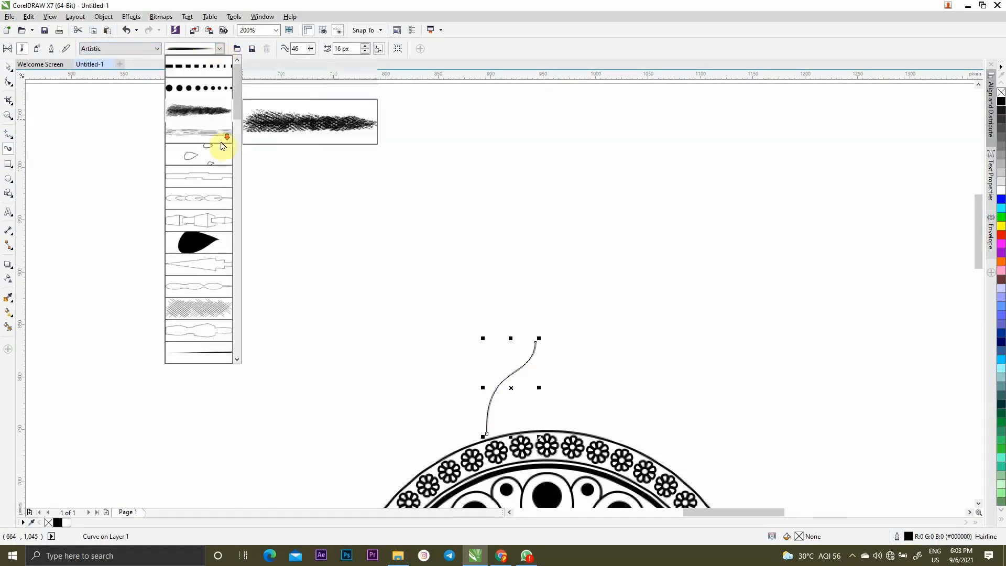
{"action": "left_click_drag", "start_coordinate": [236, 126], "coordinate": [235, 198]}
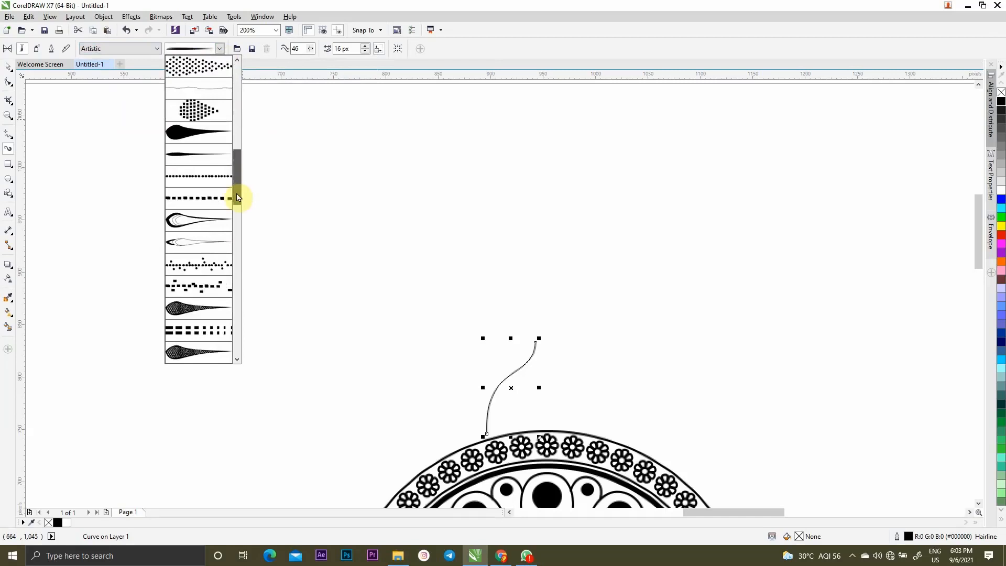
{"action": "left_click", "coordinate": [198, 157]}
{"action": "key", "text": "ctrl+z"}
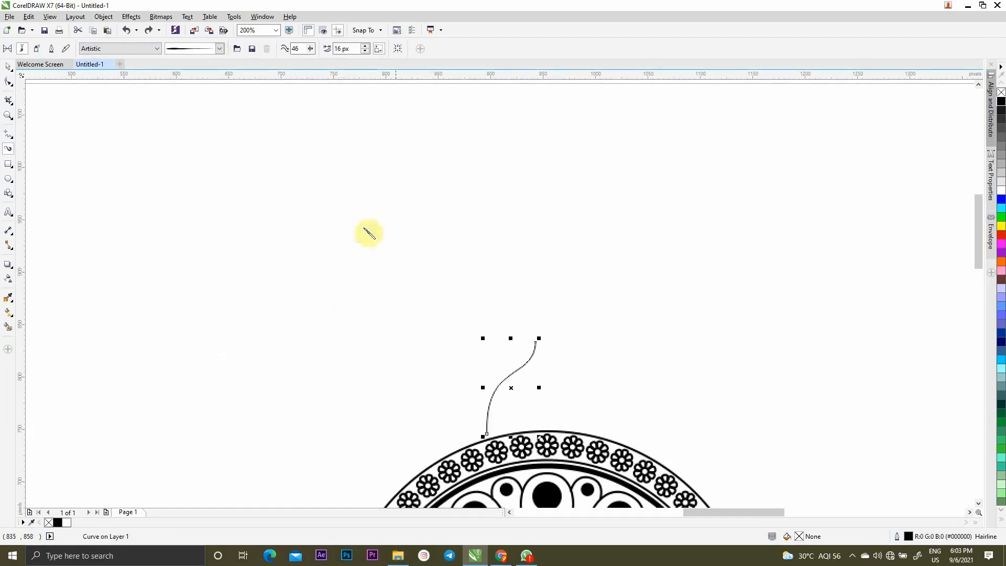
Apply the slim brush stroke tapered at both ends from the Sensual category to the S-curve
{"action": "left_click", "coordinate": [220, 49]}
{"action": "left_click", "coordinate": [157, 50]}
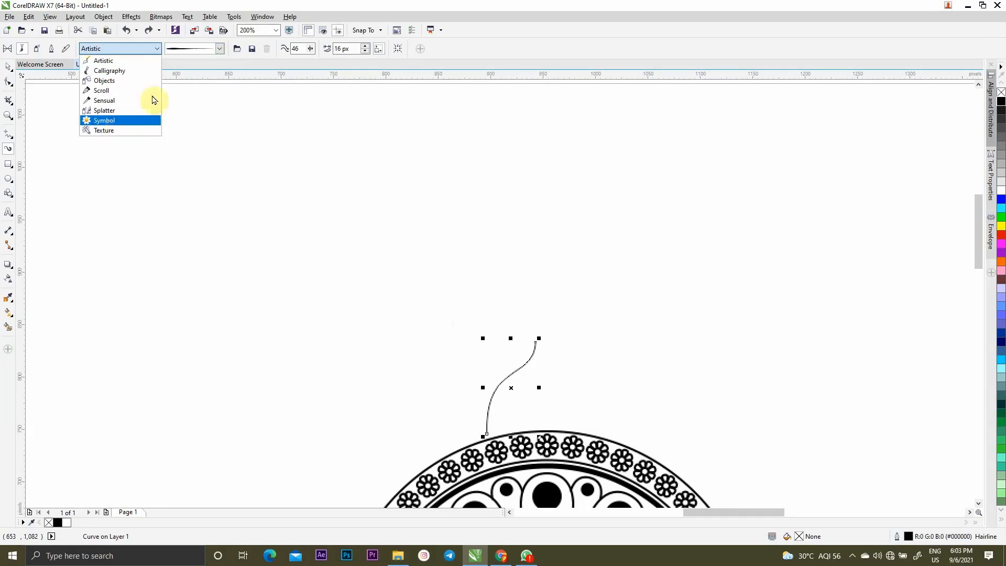
{"action": "left_click", "coordinate": [123, 91]}
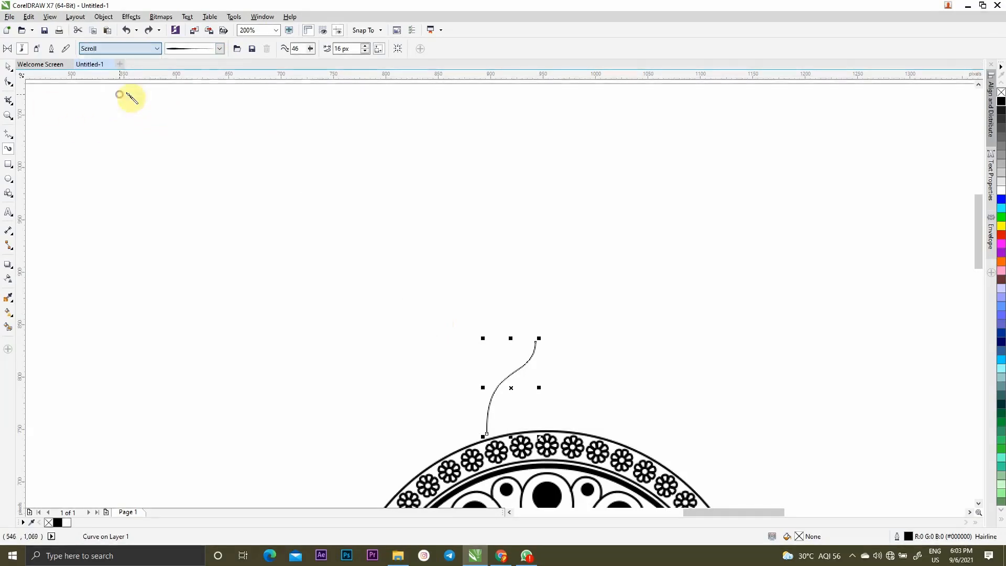
{"action": "left_click", "coordinate": [220, 48]}
{"action": "left_click", "coordinate": [170, 64]}
{"action": "left_click", "coordinate": [157, 48]}
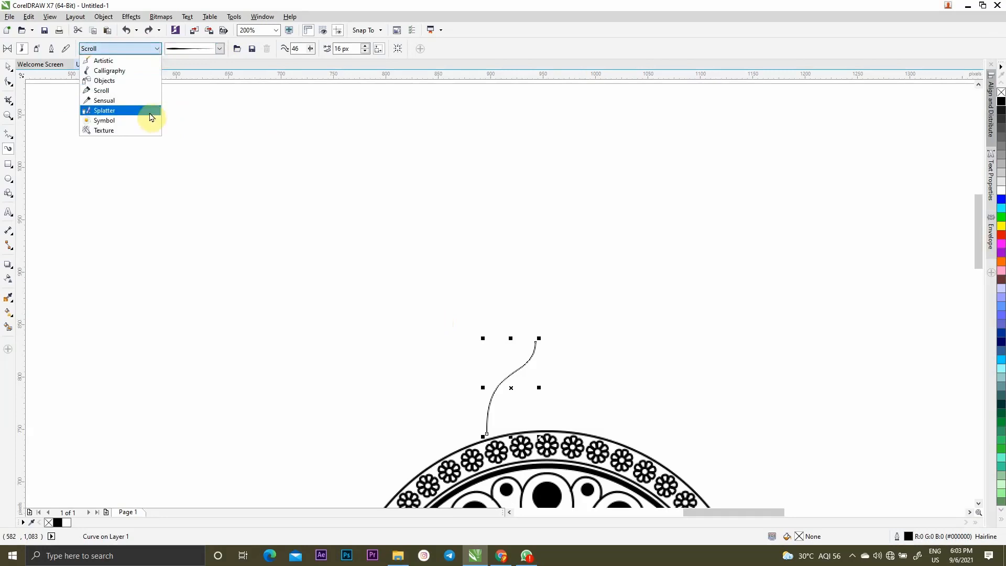
{"action": "left_click", "coordinate": [151, 109]}
{"action": "left_click", "coordinate": [220, 48]}
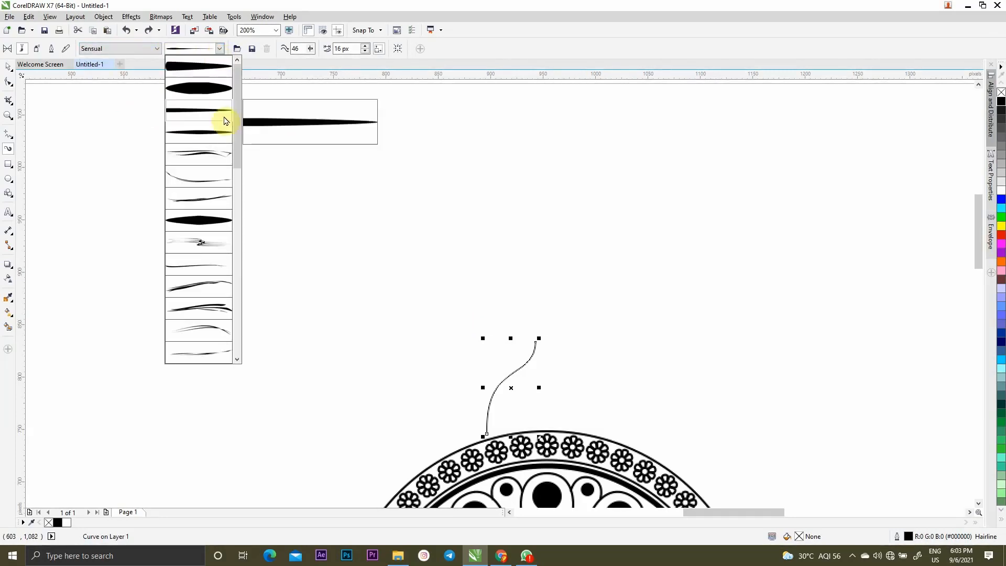
{"action": "left_click", "coordinate": [207, 131]}
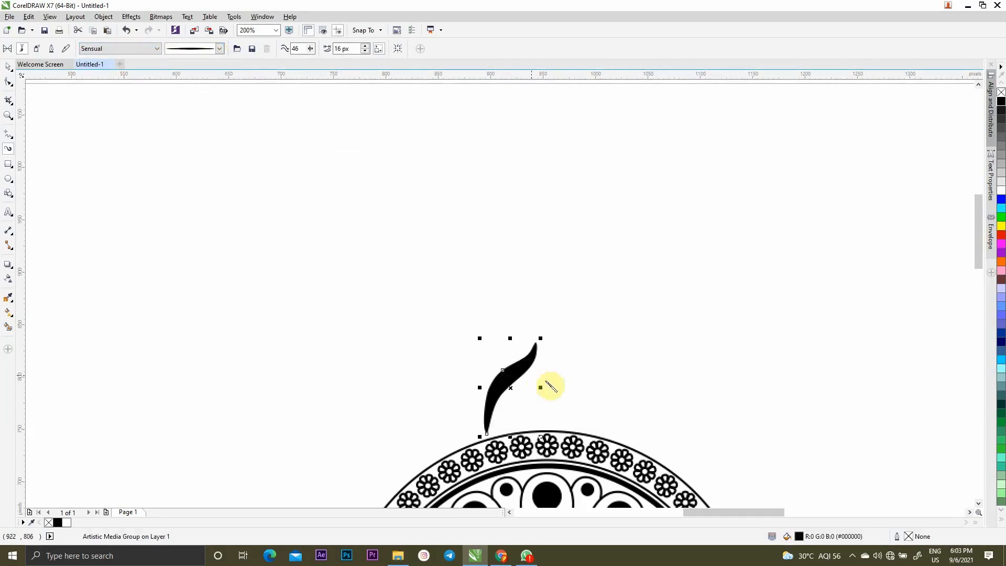
Set the S-curve's brush stroke width to 9 px
{"action": "left_click", "coordinate": [364, 46]}
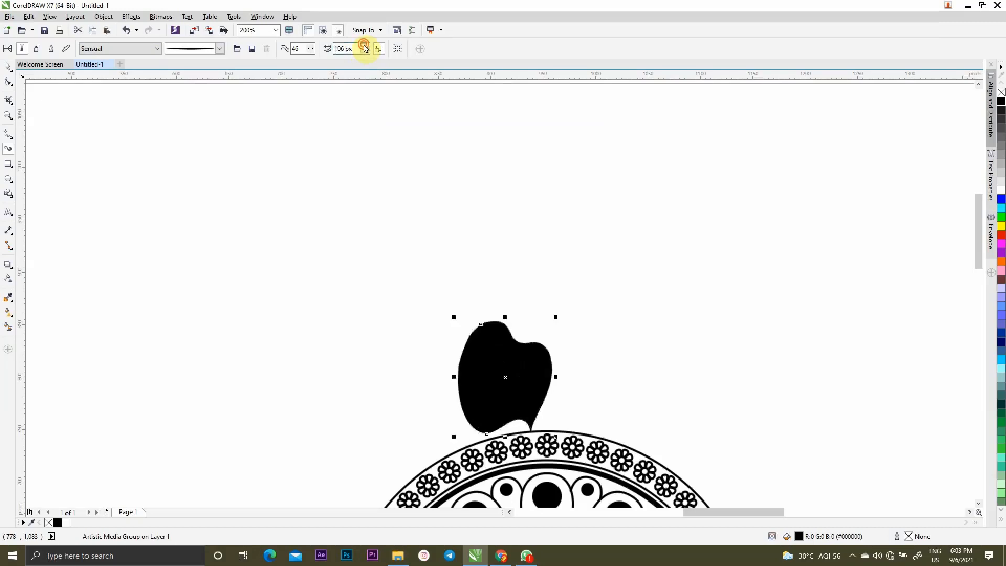
{"action": "left_click", "coordinate": [364, 46]}
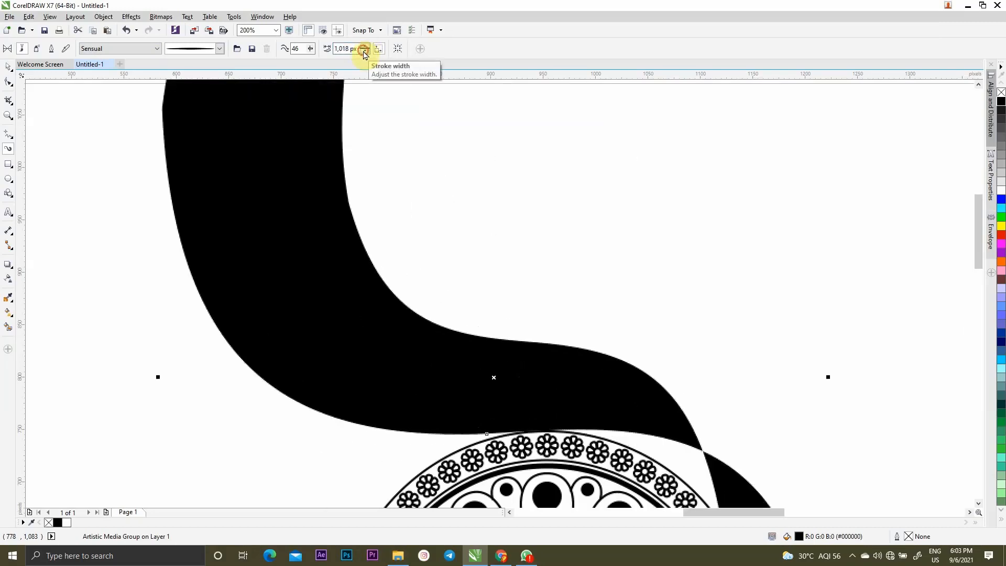
{"action": "left_click", "coordinate": [364, 46]}
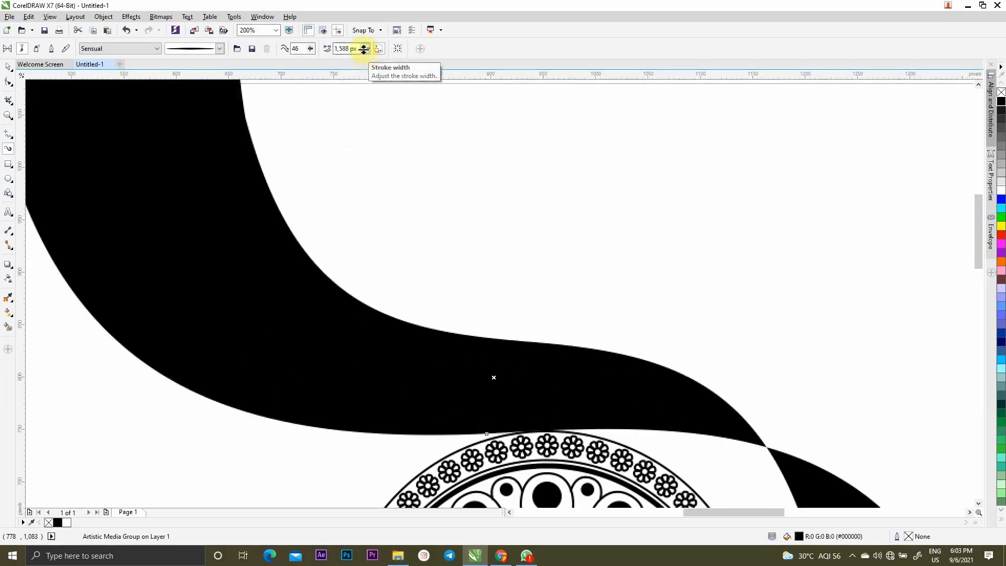
{"action": "left_click_drag", "start_coordinate": [359, 48], "coordinate": [282, 55]}
{"action": "type", "text": "9"}
{"action": "key", "text": "Return"}
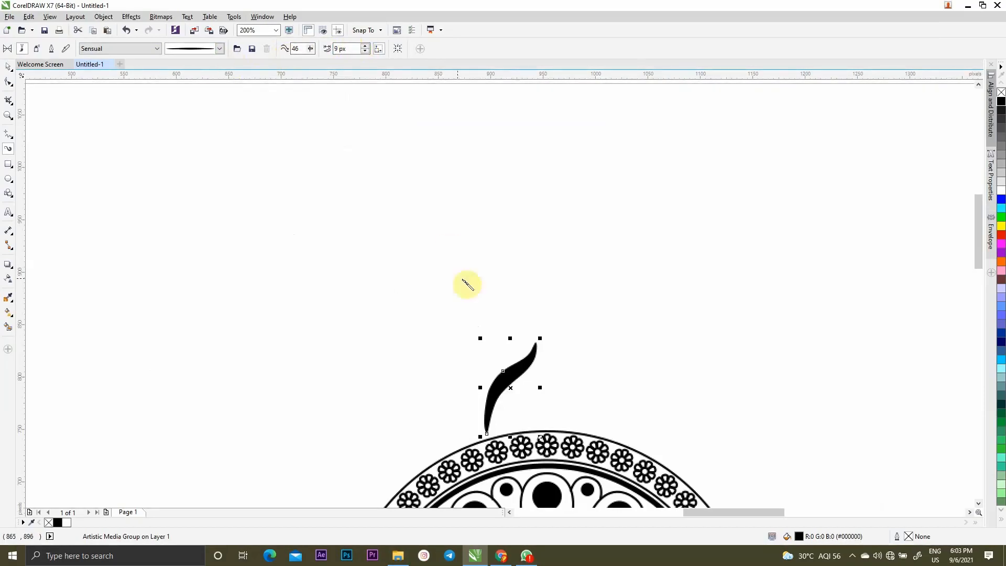
Try the Sensual brush stroke with one blunt end on the S-curve and undo it
{"action": "scroll", "coordinate": [524, 364], "scroll_direction": "down", "scroll_amount": 2}
{"action": "scroll", "coordinate": [524, 364], "scroll_direction": "up", "scroll_amount": 2}
{"action": "key", "text": "F10"}
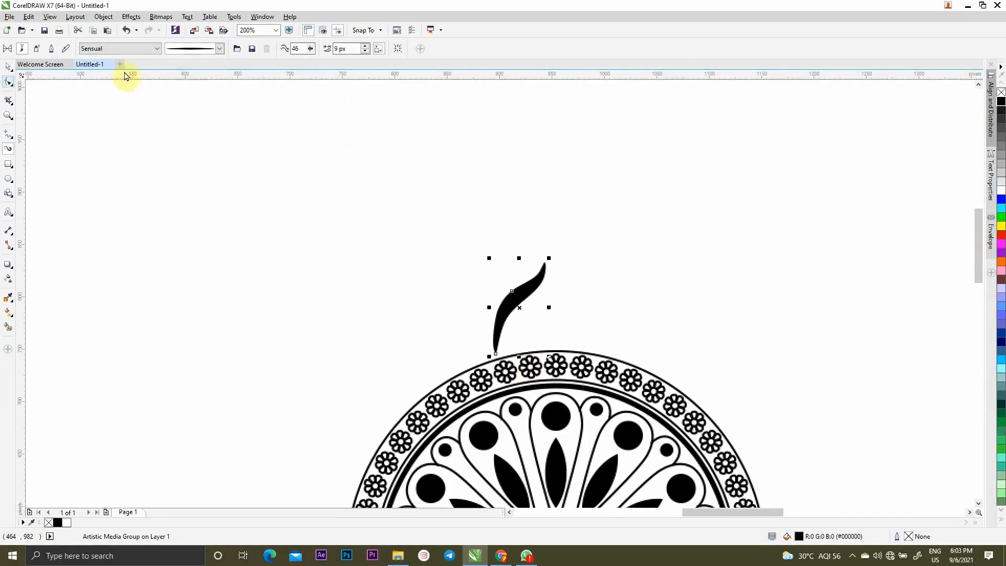
{"action": "left_click", "coordinate": [221, 49]}
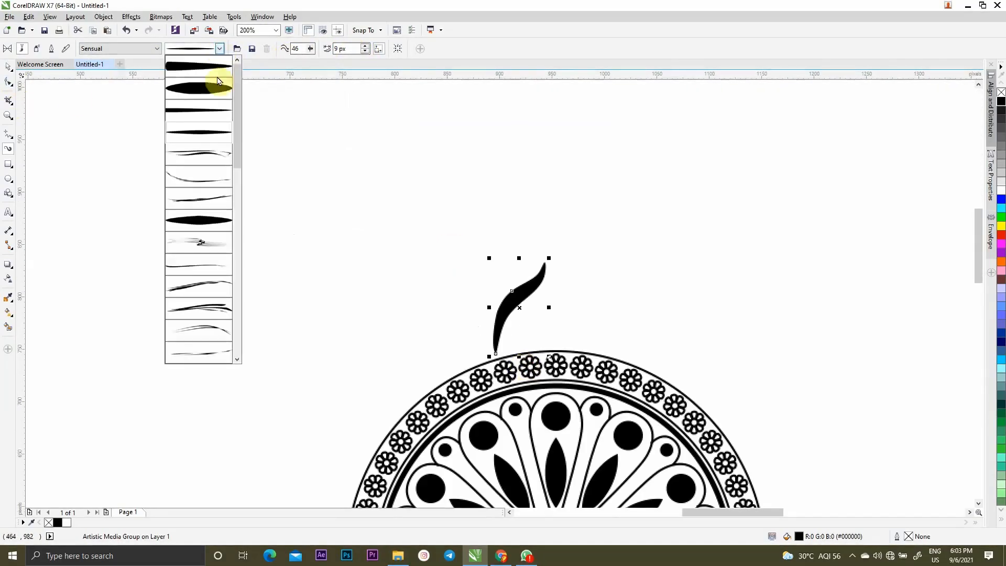
{"action": "left_click", "coordinate": [208, 113]}
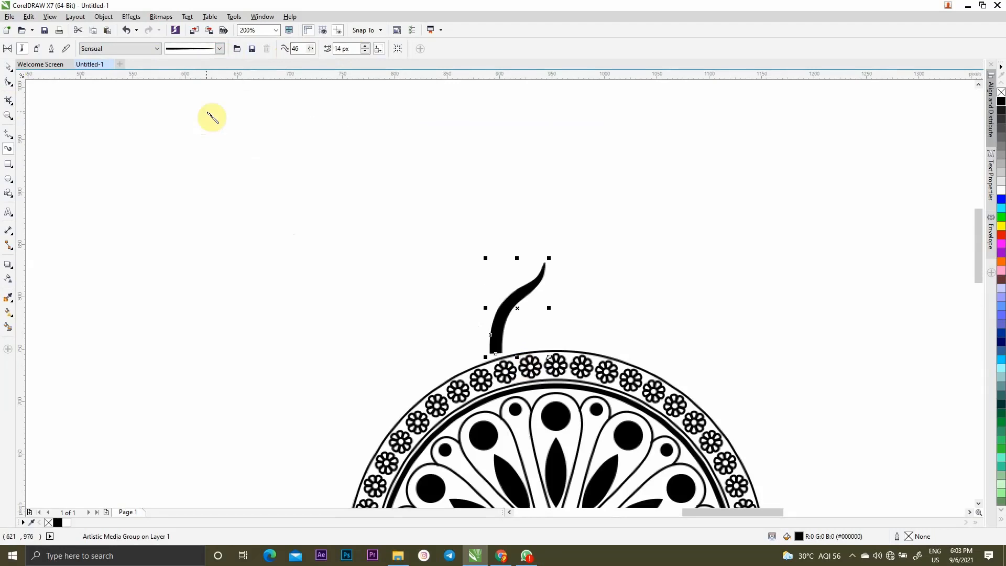
{"action": "key", "text": "ctrl+z"}
Enlarge the brush-stroked S-curve proportionally until its control curve is about 54 × 102 px
{"action": "left_click", "coordinate": [8, 66]}
{"action": "scroll", "coordinate": [471, 180], "scroll_direction": "down", "scroll_amount": 3}
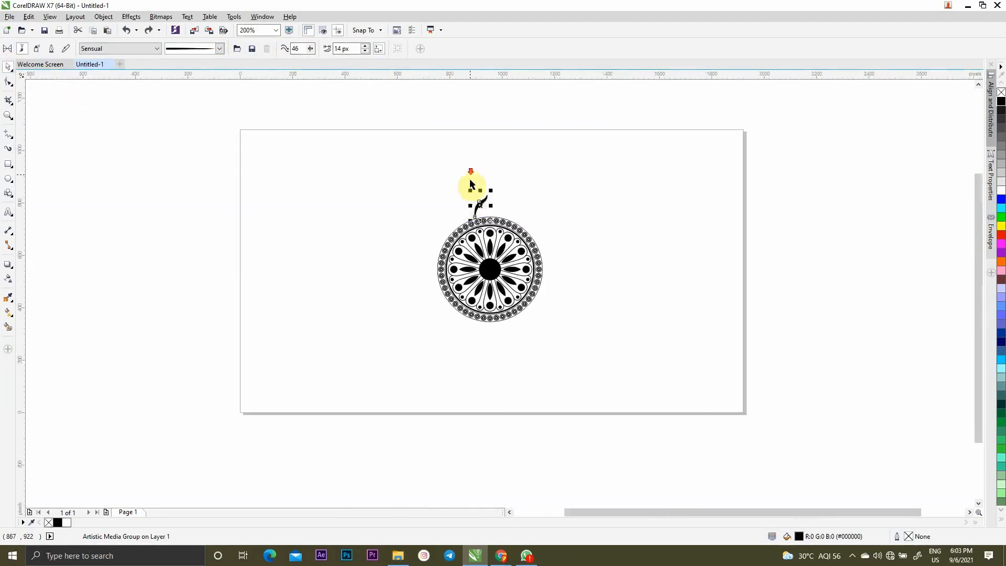
{"action": "scroll", "coordinate": [486, 191], "scroll_direction": "up", "scroll_amount": 1}
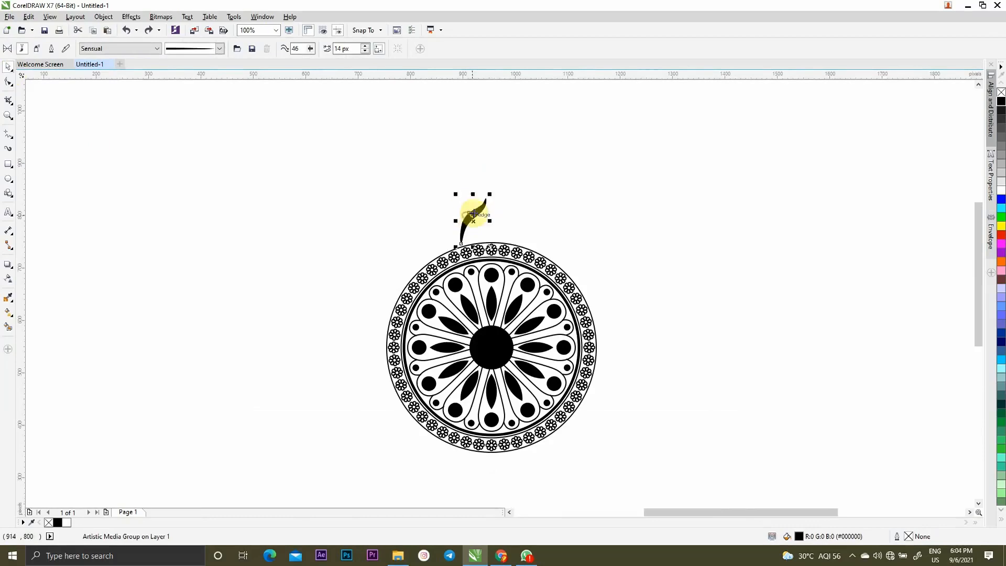
{"action": "scroll", "coordinate": [472, 215], "scroll_direction": "up", "scroll_amount": 3}
{"action": "left_click_drag", "start_coordinate": [483, 158], "coordinate": [520, 124]}
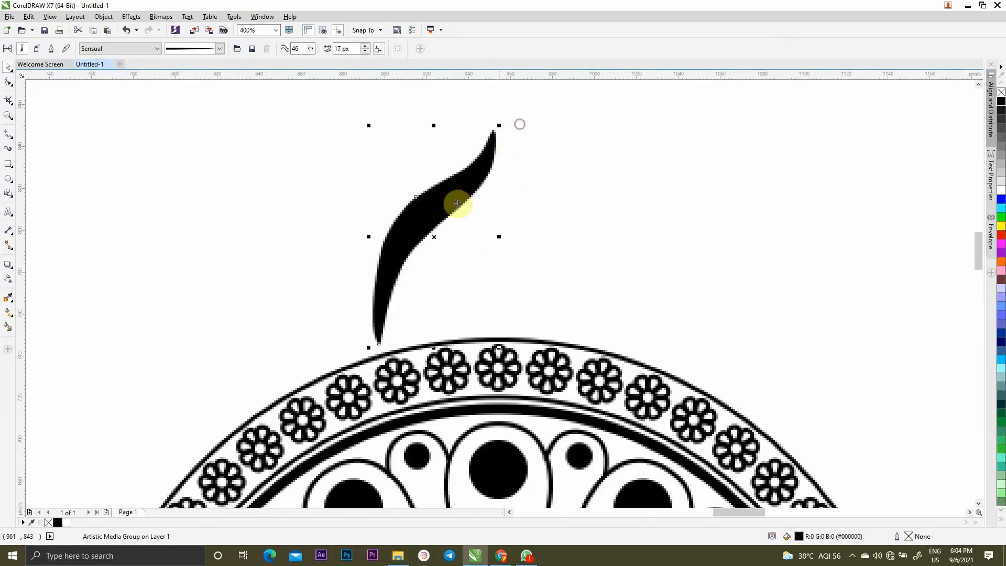
Try a 9 px stroke width and a freehand smoothing of 9 on the enlarged S-curve's control curve
{"action": "left_click", "coordinate": [358, 49]}
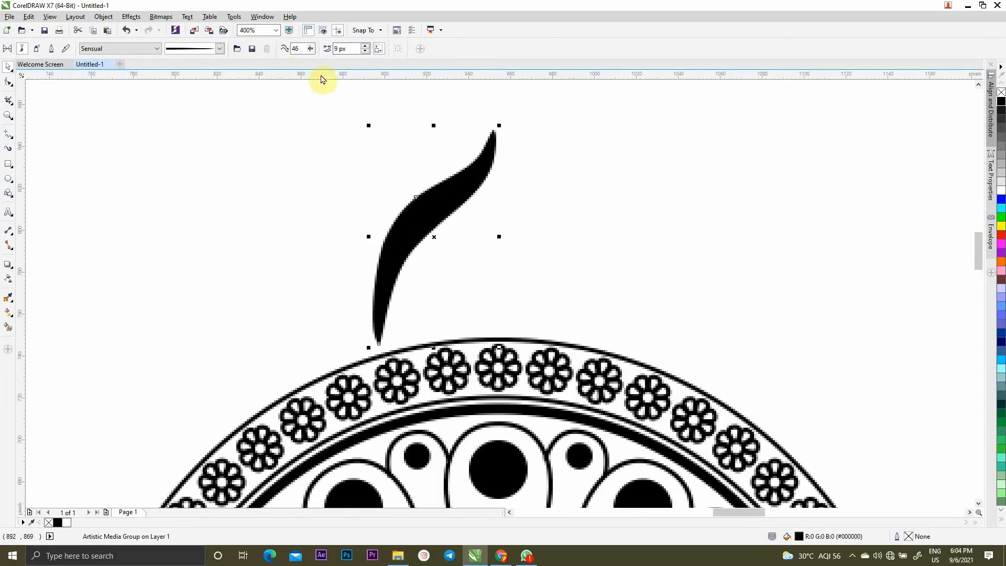
{"action": "left_click", "coordinate": [604, 196]}
{"action": "left_click", "coordinate": [440, 206]}
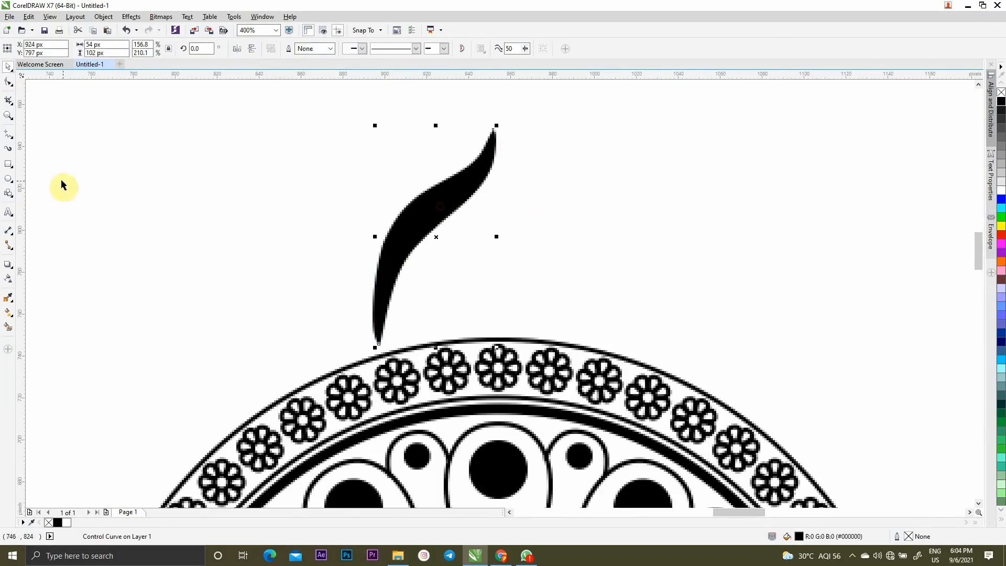
{"action": "left_click", "coordinate": [8, 151]}
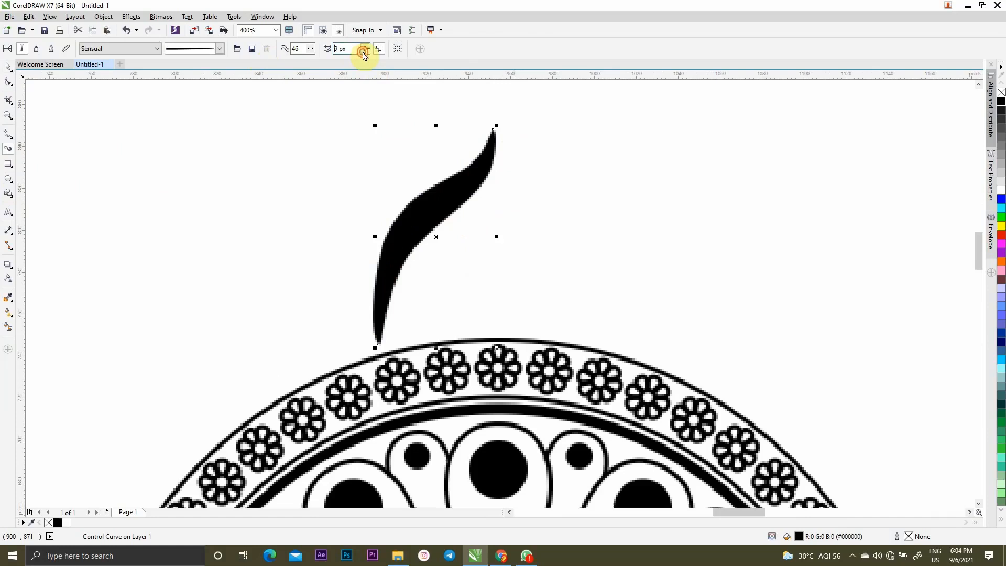
{"action": "left_click", "coordinate": [339, 50]}
{"action": "left_click_drag", "start_coordinate": [311, 52], "coordinate": [293, 66]}
{"action": "left_click", "coordinate": [311, 49]}
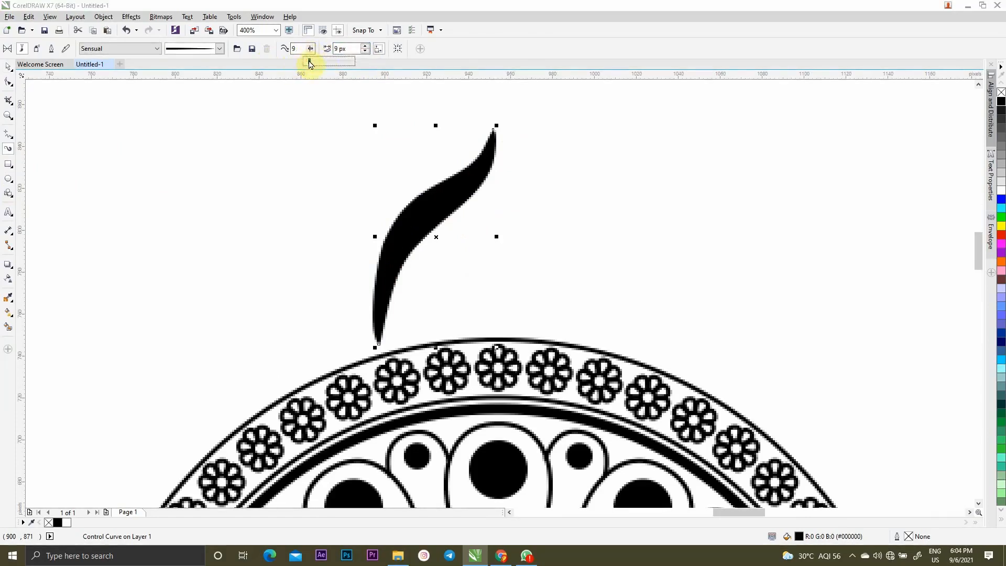
Enlarge the brush-stroked S-curve slightly so its lower end touches the mandala's outer circle
{"action": "left_click", "coordinate": [8, 66]}
{"action": "scroll", "coordinate": [389, 211], "scroll_direction": "down", "scroll_amount": 2}
{"action": "left_click", "coordinate": [474, 224]}
{"action": "scroll", "coordinate": [399, 213], "scroll_direction": "up", "scroll_amount": 2}
{"action": "left_click", "coordinate": [401, 213]}
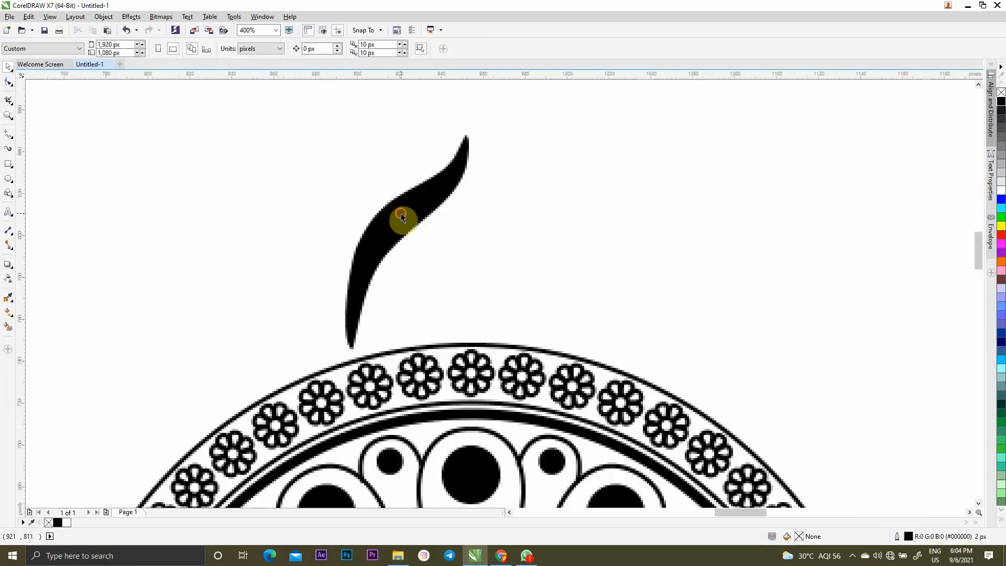
{"action": "scroll", "coordinate": [412, 227], "scroll_direction": "down", "scroll_amount": 2}
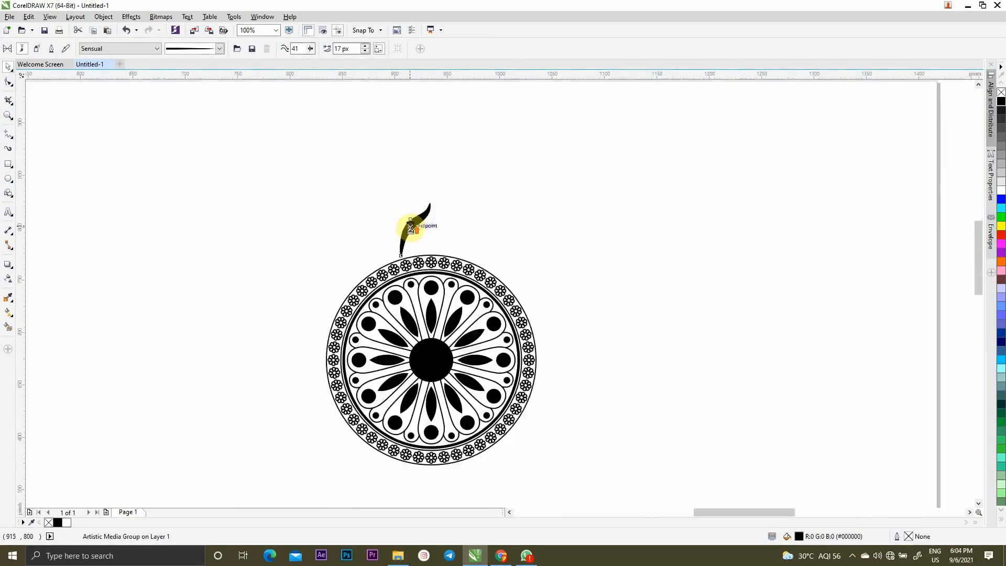
{"action": "scroll", "coordinate": [401, 283], "scroll_direction": "up", "scroll_amount": 1}
{"action": "mouse_move", "coordinate": [385, 286]}
{"action": "left_mouse_down"}
{"action": "mouse_move", "coordinate": [377, 292]}
{"action": "mouse_move", "coordinate": [386, 294]}
{"action": "left_mouse_up"}
{"action": "left_click", "coordinate": [437, 213]}
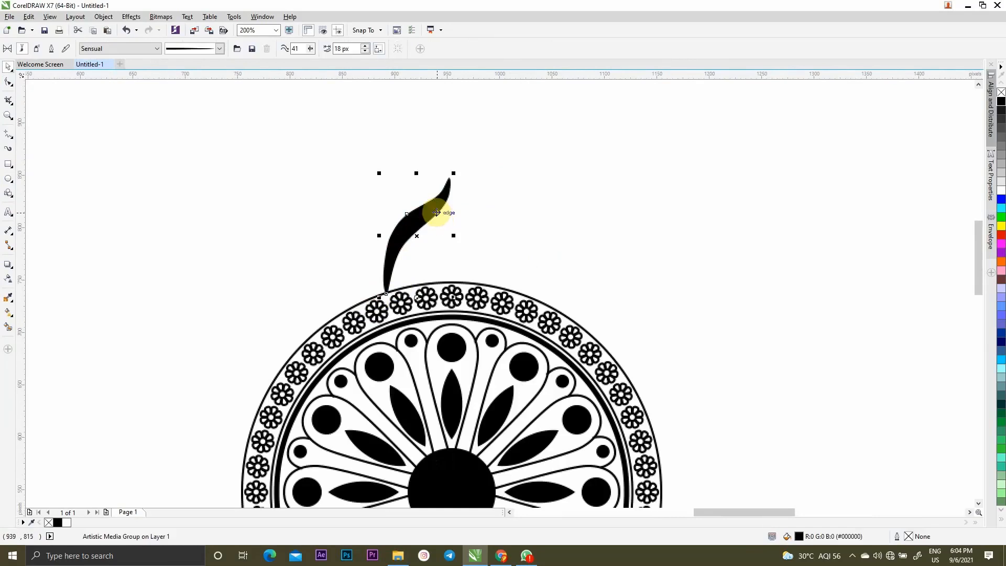
{"action": "left_click", "coordinate": [244, 103]}
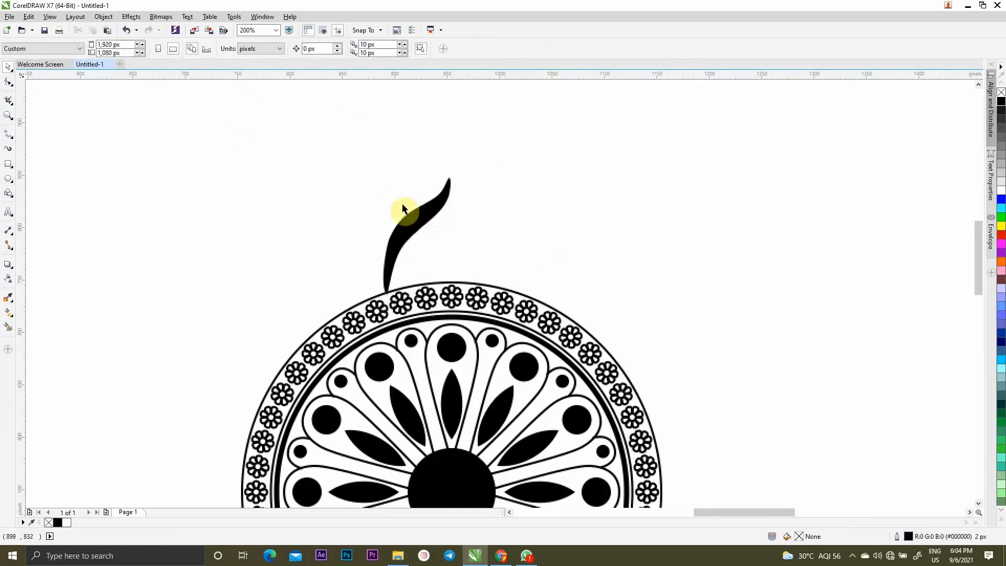
Delete the brush-stroked S-curve above the mandala
{"action": "left_click", "coordinate": [417, 217]}
{"action": "key", "text": "Delete"}
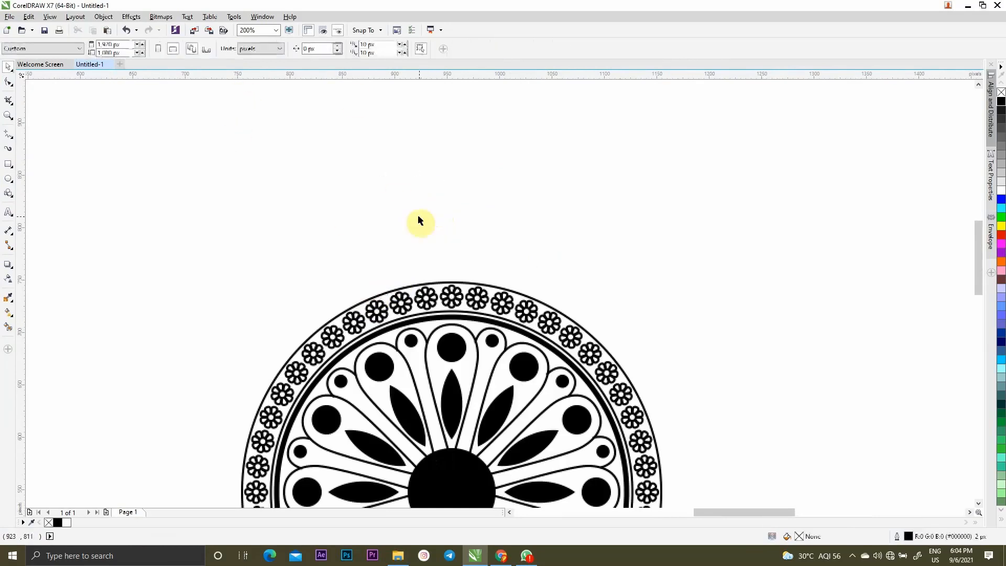
{"action": "left_click", "coordinate": [9, 134]}
{"action": "scroll", "coordinate": [513, 278], "scroll_direction": "down", "scroll_amount": 2}
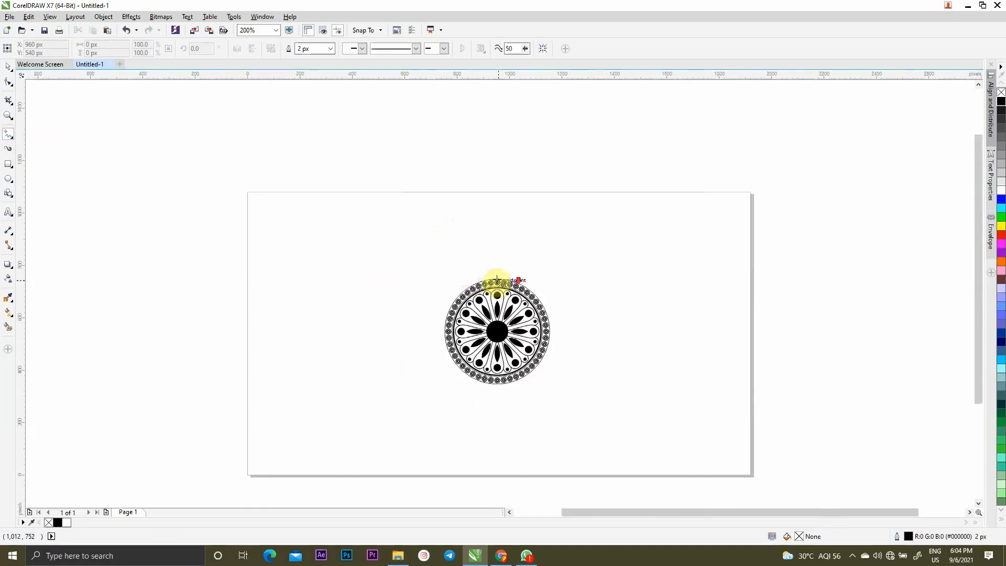
{"action": "scroll", "coordinate": [496, 278], "scroll_direction": "up", "scroll_amount": 2}
{"action": "left_click", "coordinate": [9, 66]}
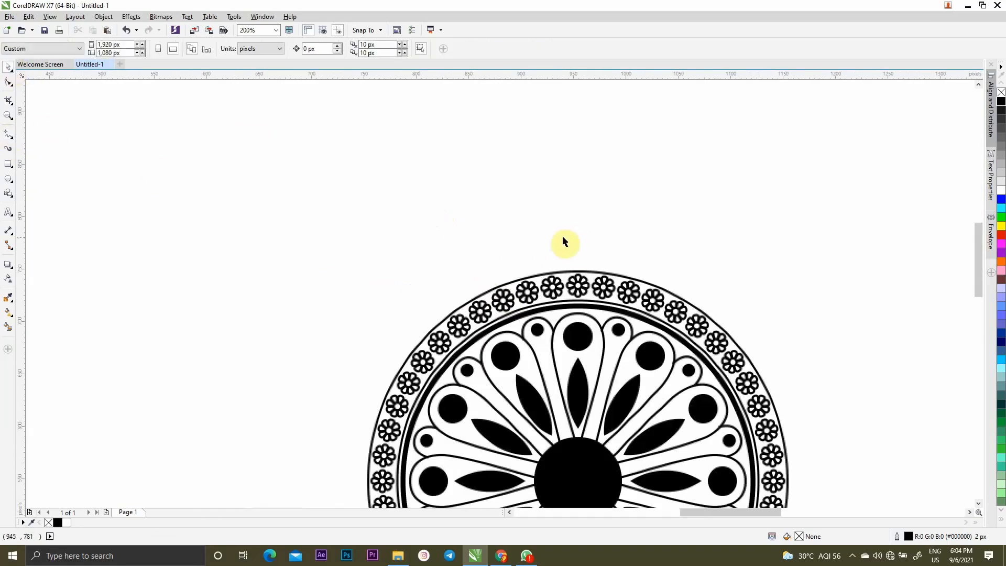
Undo the S-curve's deletion along with its preceding resizing and stroke width changes
{"action": "key", "text": "ctrl+z"}
{"action": "key", "text": "ctrl+z"}
{"action": "key", "text": "ctrl+z"}
{"action": "key", "text": "ctrl+z"}
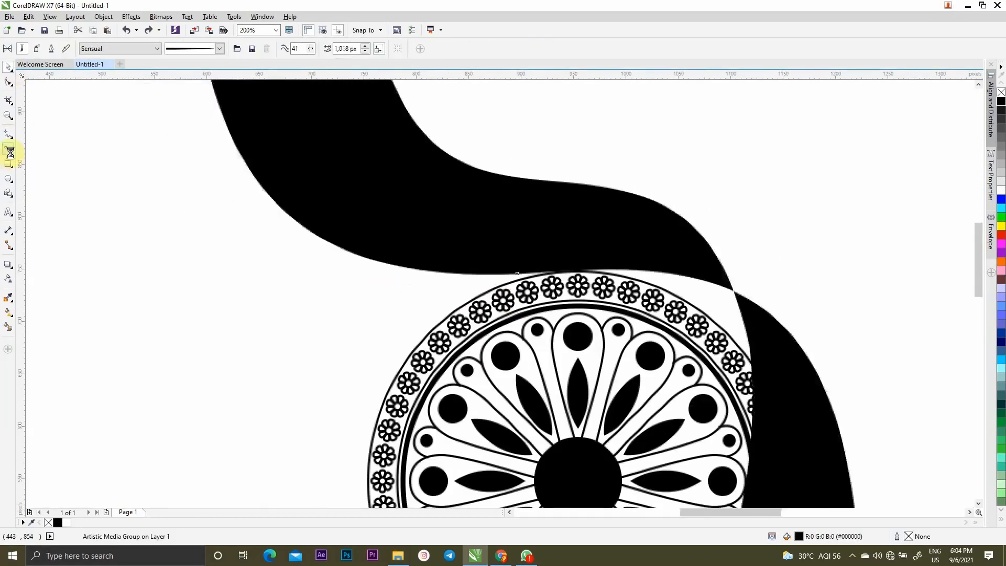
Undo the artistic-media resizing and brush stroke changes back to the plain hairline S-curve above the mandala
{"action": "key", "text": "ctrl+z"}
{"action": "key", "text": "ctrl+z"}
{"action": "key", "text": "ctrl+z"}
{"action": "key", "text": "ctrl+z"}
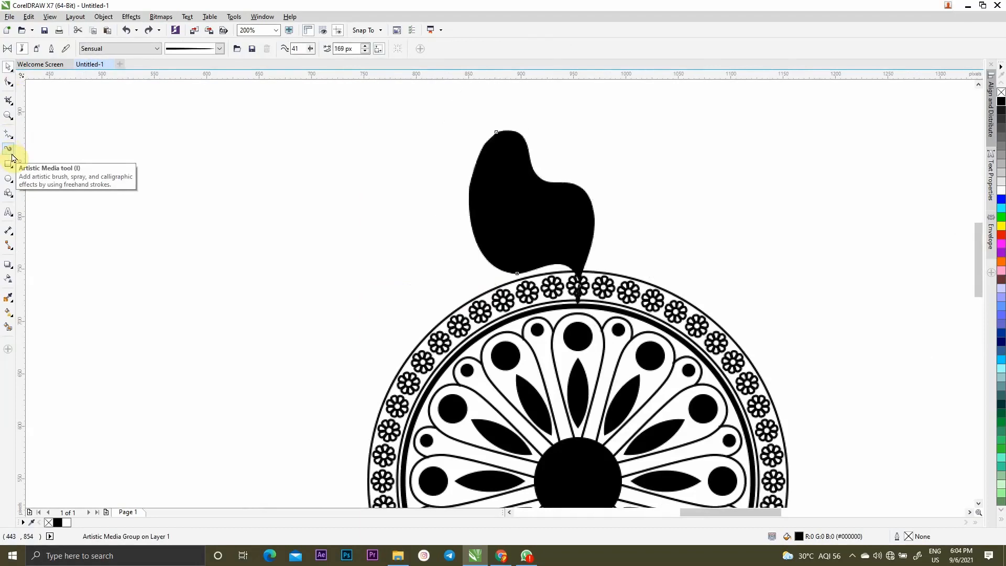
{"action": "key", "text": "ctrl+z"}
{"action": "key", "text": "ctrl+z"}
{"action": "key", "text": "ctrl+z"}
{"action": "key", "text": "ctrl+z"}
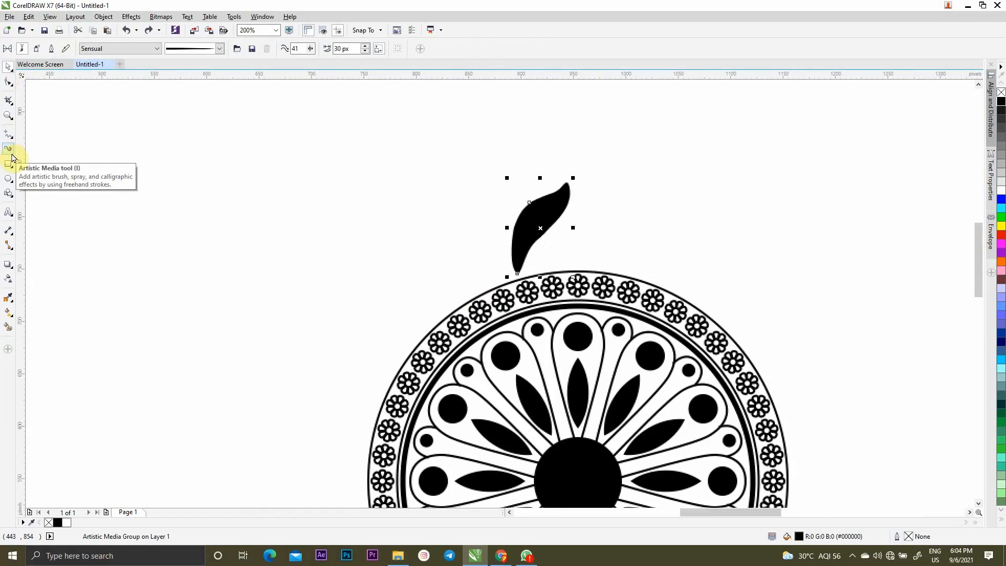
{"action": "key", "text": "ctrl+z"}
{"action": "key", "text": "ctrl+z"}
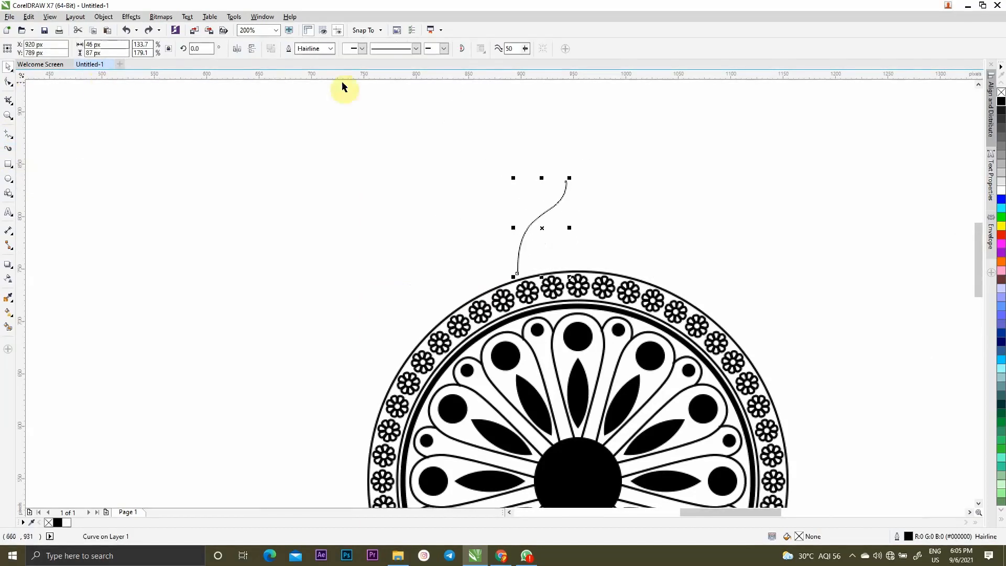
Set the outline width of the plain S-curve above the mandala to 3 px
{"action": "left_click", "coordinate": [331, 48]}
{"action": "left_click", "coordinate": [318, 86]}
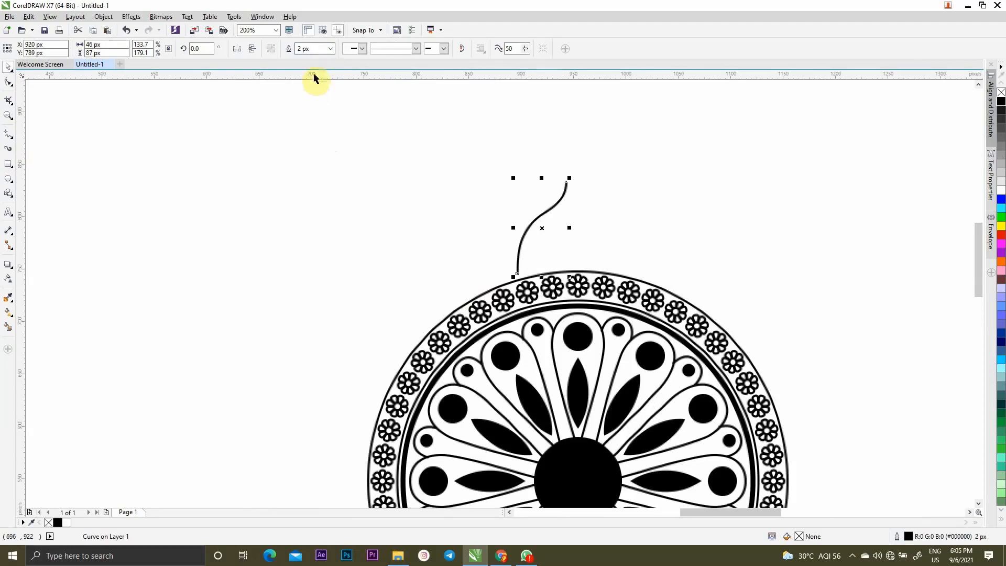
{"action": "left_click", "coordinate": [330, 49]}
{"action": "left_click", "coordinate": [300, 90]}
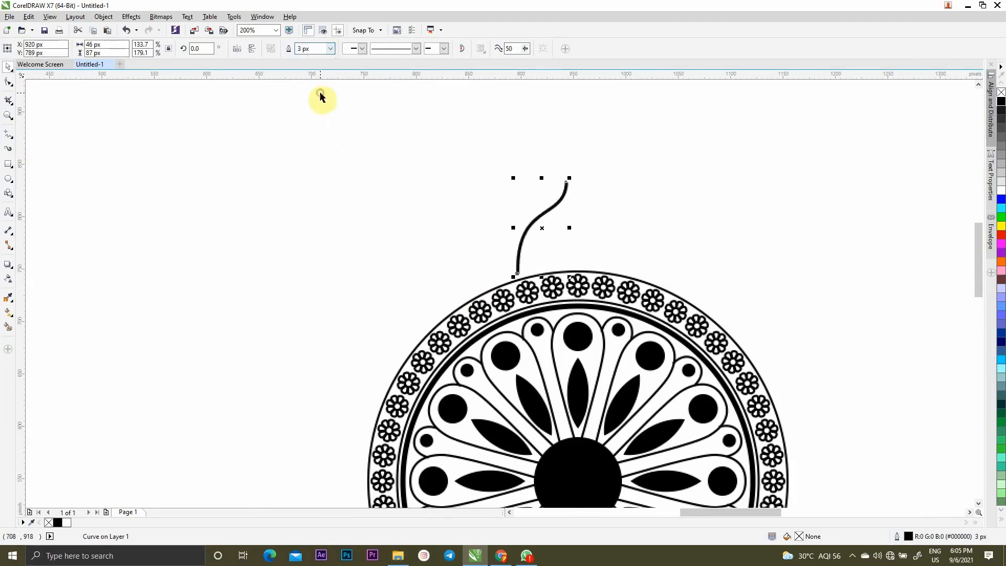
Add a horizontally mirrored copy of the S-curve beside it so their upper ends meet in a pointed petal outline
{"action": "left_click", "coordinate": [554, 257]}
{"action": "scroll", "coordinate": [554, 257], "scroll_direction": "up", "scroll_amount": 1}
{"action": "left_click", "coordinate": [504, 197]}
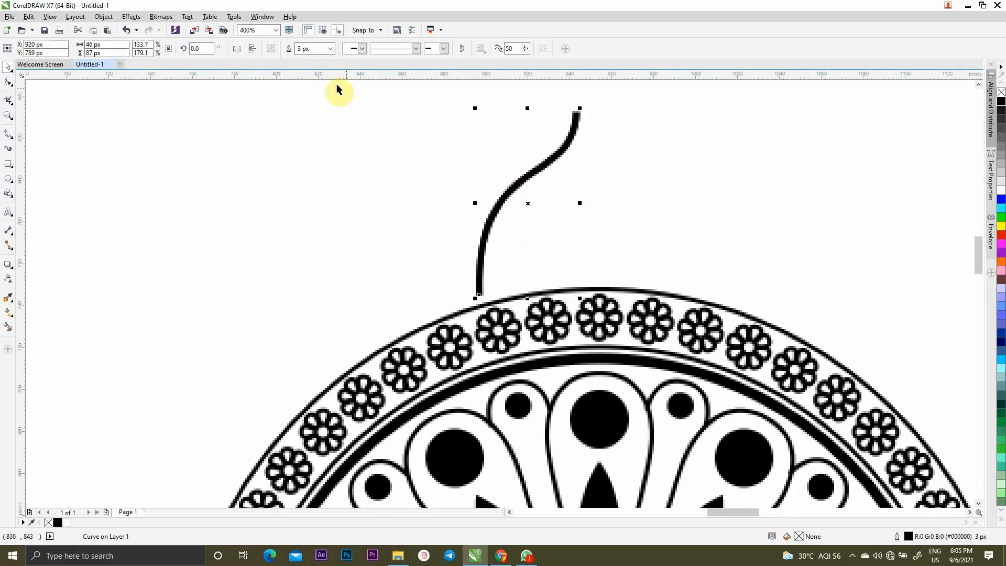
{"action": "left_click", "coordinate": [242, 53]}
{"action": "left_click_drag", "start_coordinate": [558, 199], "coordinate": [656, 202]}
{"action": "scroll", "coordinate": [598, 146], "scroll_direction": "up", "scroll_amount": 1}
{"action": "scroll", "coordinate": [599, 170], "scroll_direction": "down", "scroll_amount": 2}
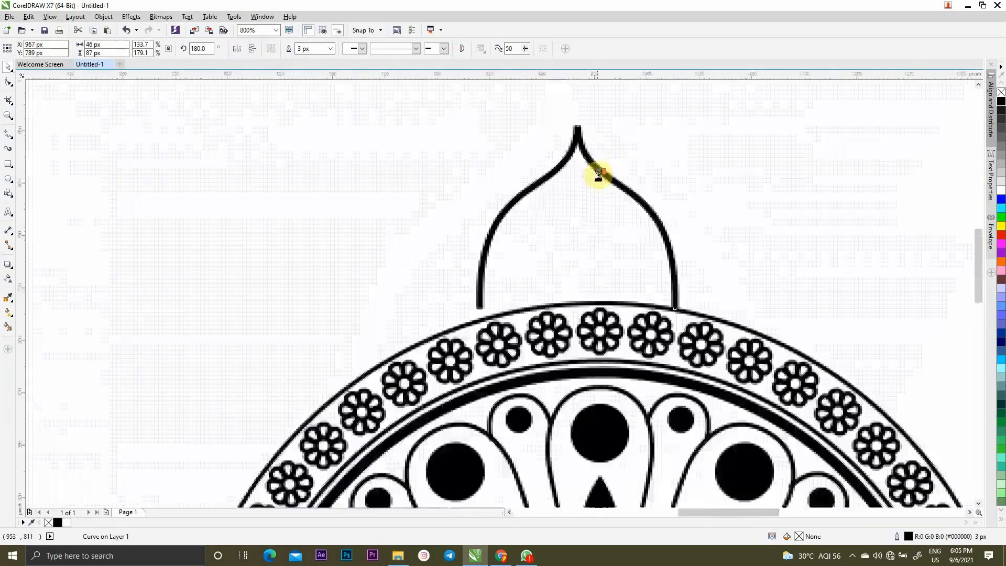
Group the two mirrored S-curve halves of the pointed petal outline
{"action": "left_click", "coordinate": [656, 195]}
{"action": "left_click", "coordinate": [560, 190]}
{"action": "left_click", "coordinate": [615, 184], "text": "shift"}
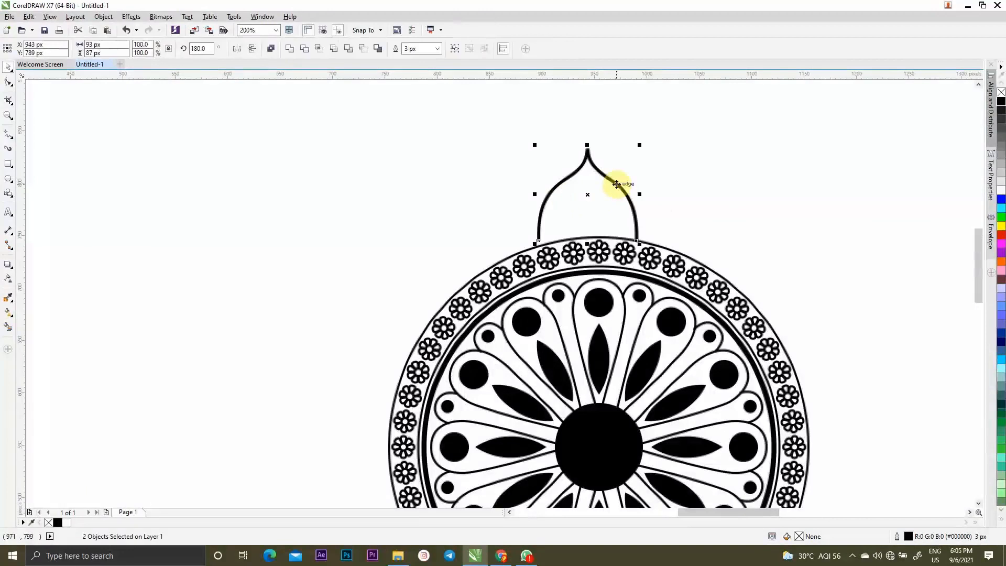
{"action": "key", "text": "ctrl+g"}
{"action": "key", "text": "ctrl+z"}
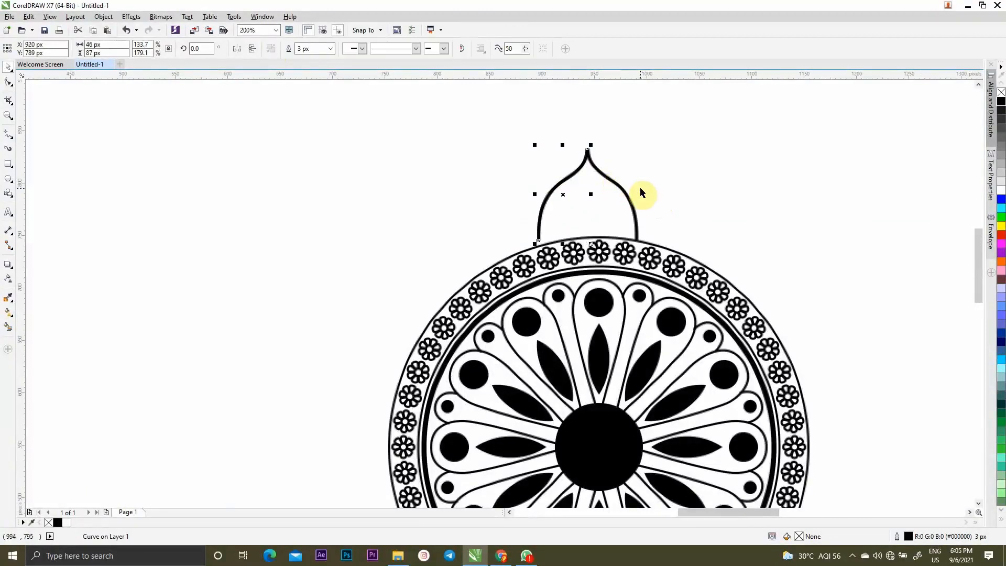
{"action": "key", "text": "ctrl+z"}
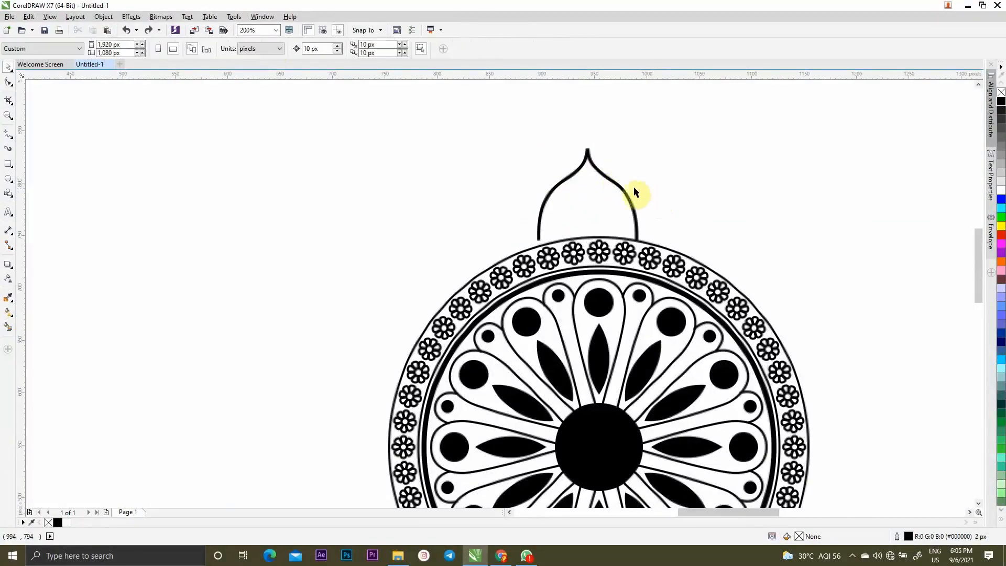
Add a reduced copy of the petal outline, about 58 by 54 px, inside the original and align their lower ends
{"action": "left_click", "coordinate": [580, 174]}
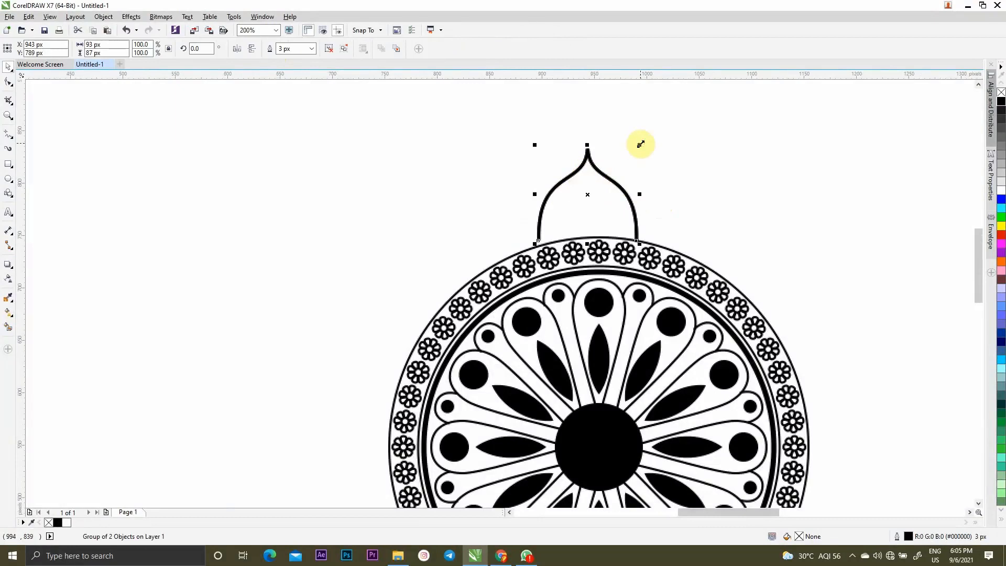
{"action": "left_click_drag", "start_coordinate": [639, 145], "coordinate": [613, 209]}
{"action": "scroll", "coordinate": [592, 190], "scroll_direction": "up", "scroll_amount": 1}
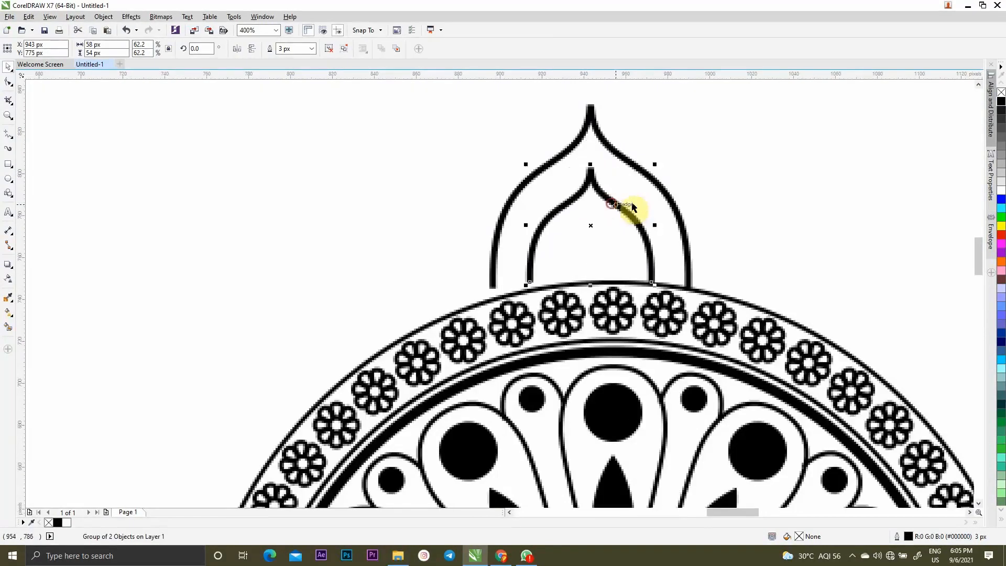
{"action": "left_click", "coordinate": [667, 197], "text": "shift"}
{"action": "left_click", "coordinate": [726, 190]}
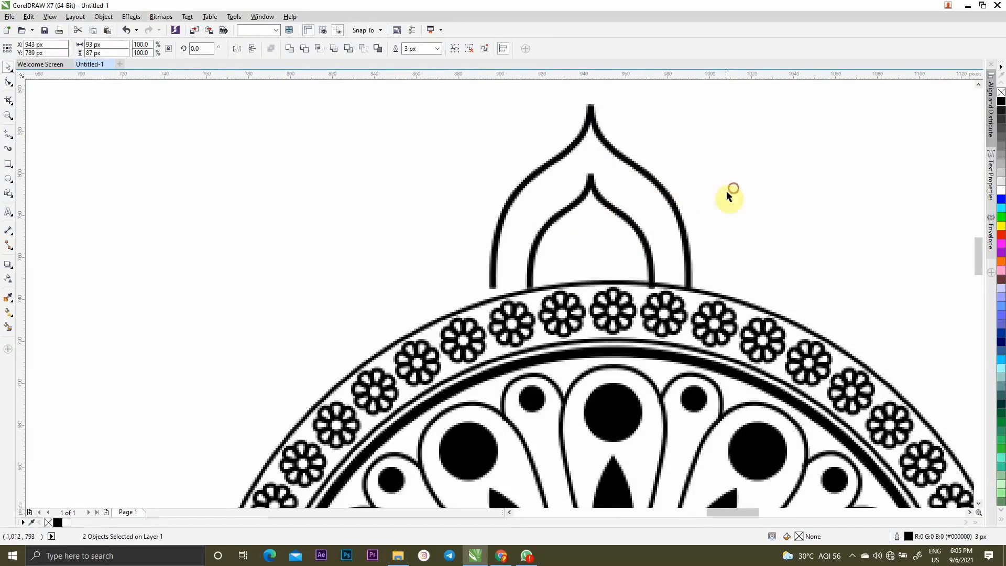
Group the inner and outer petal outlines and centre them horizontally on the mandala
{"action": "left_click", "coordinate": [631, 219]}
{"action": "left_click", "coordinate": [667, 198], "text": "shift"}
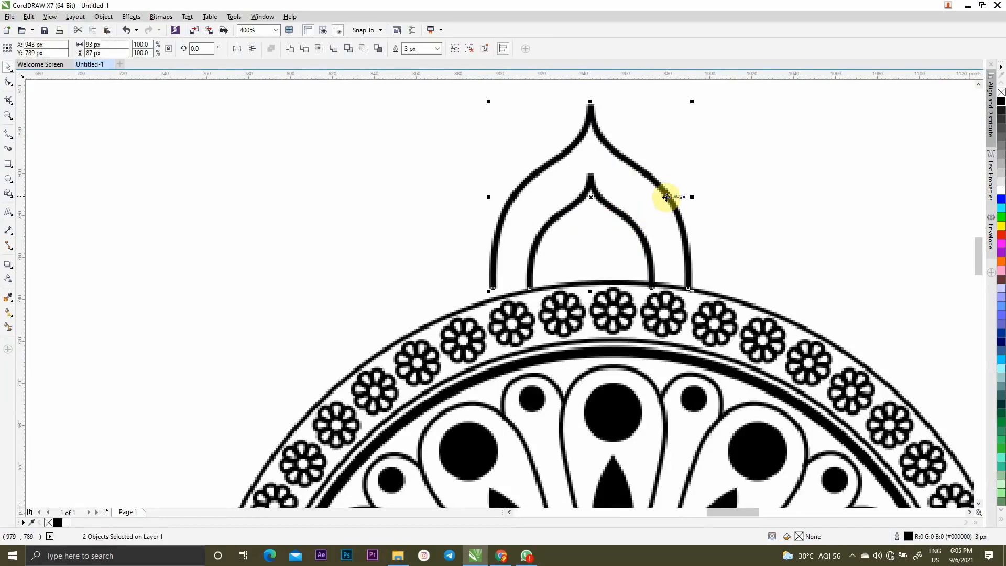
{"action": "key", "text": "ctrl+g"}
{"action": "left_click_drag", "start_coordinate": [715, 292], "coordinate": [738, 292]}
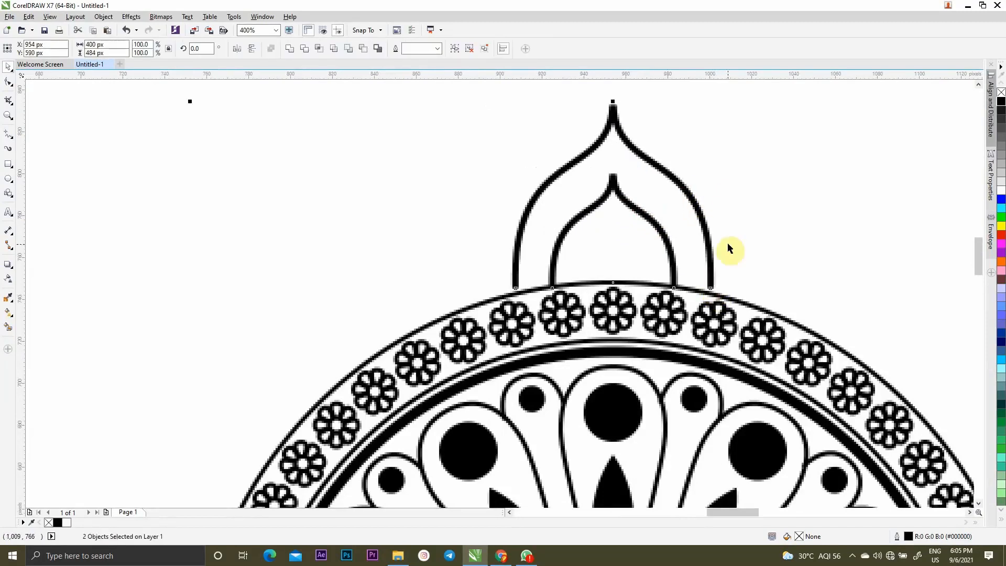
{"action": "left_click", "coordinate": [727, 242]}
{"action": "left_click", "coordinate": [710, 252]}
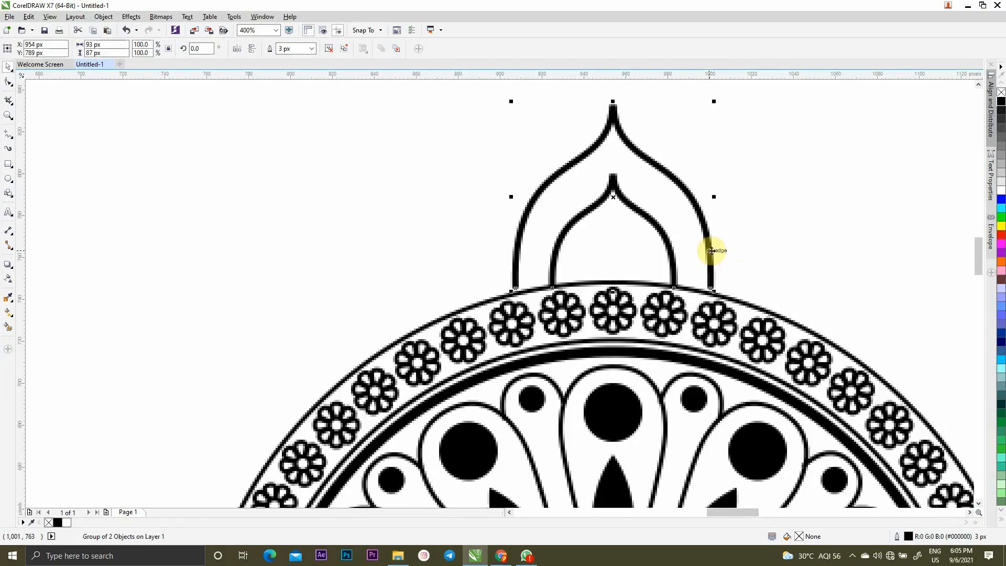
Move the outer petal outline within the group down about 2 px to meet the mandala's circle, and ungroup the petal
{"action": "left_click", "coordinate": [742, 239]}
{"action": "left_click", "coordinate": [710, 263]}
{"action": "scroll", "coordinate": [710, 263], "scroll_direction": "up", "scroll_amount": 1}
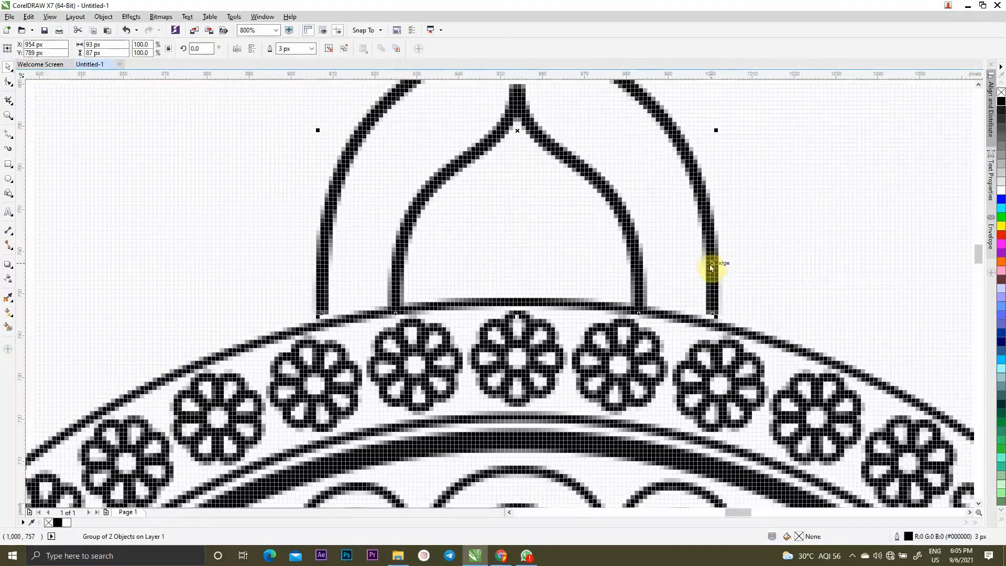
{"action": "left_click", "coordinate": [760, 260]}
{"action": "left_click", "coordinate": [714, 291]}
{"action": "left_click", "coordinate": [713, 292], "text": "ctrl"}
{"action": "left_click", "coordinate": [742, 272]}
{"action": "left_click", "coordinate": [715, 281], "text": "ctrl"}
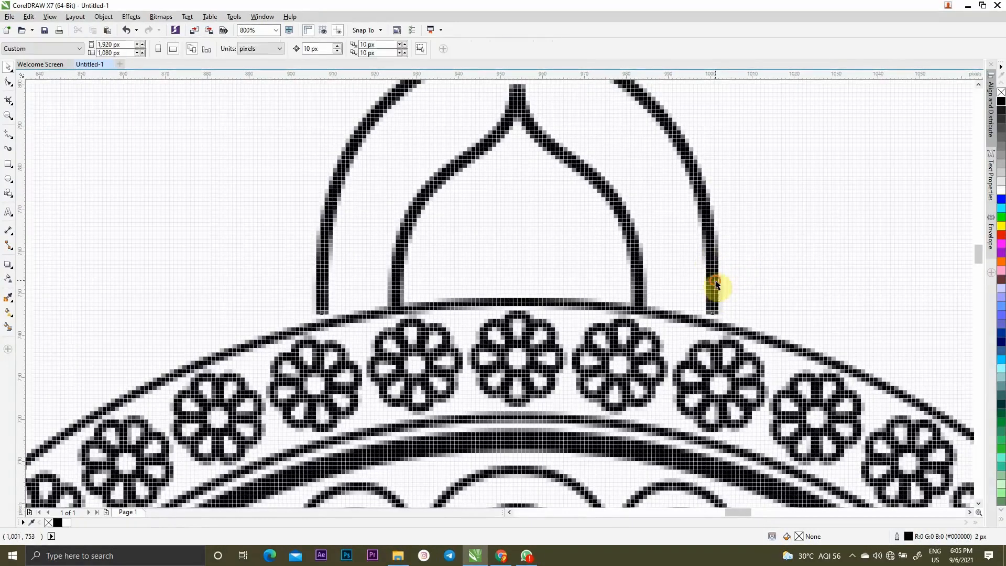
{"action": "left_click", "coordinate": [716, 284]}
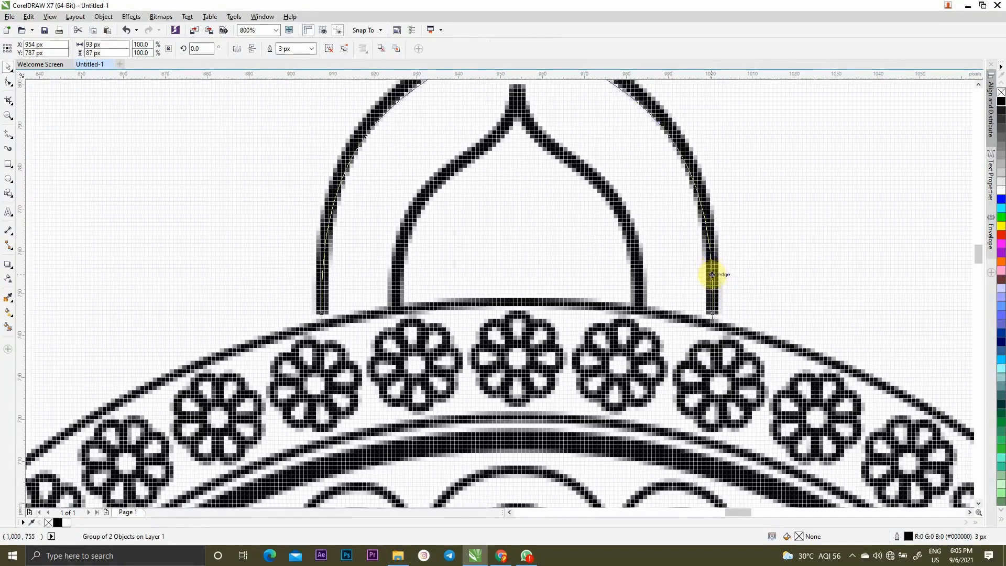
{"action": "left_click", "coordinate": [779, 267]}
{"action": "scroll", "coordinate": [714, 263], "scroll_direction": "down", "scroll_amount": 3}
{"action": "scroll", "coordinate": [645, 249], "scroll_direction": "up", "scroll_amount": 1}
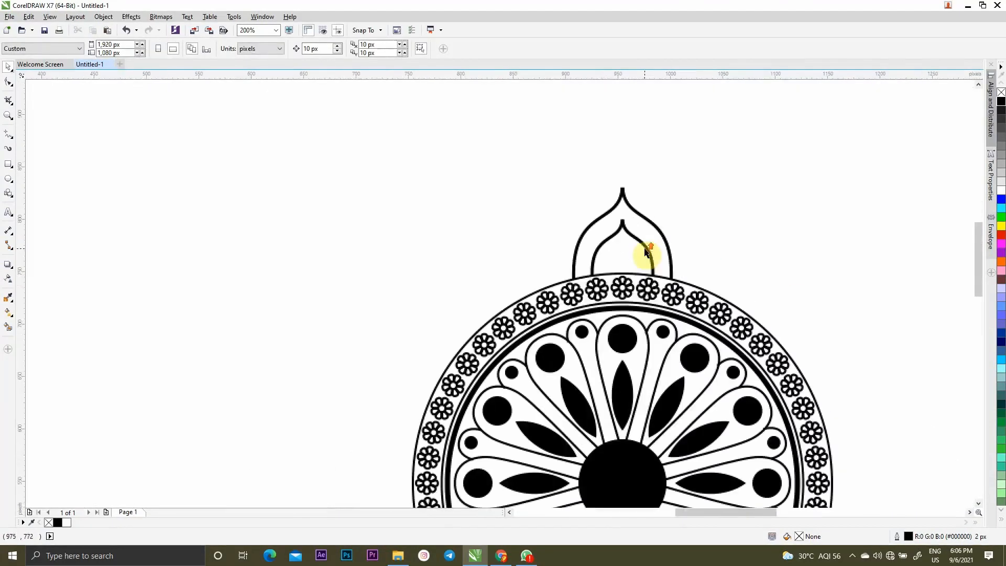
{"action": "left_click", "coordinate": [655, 234]}
{"action": "key", "text": "ctrl+u"}
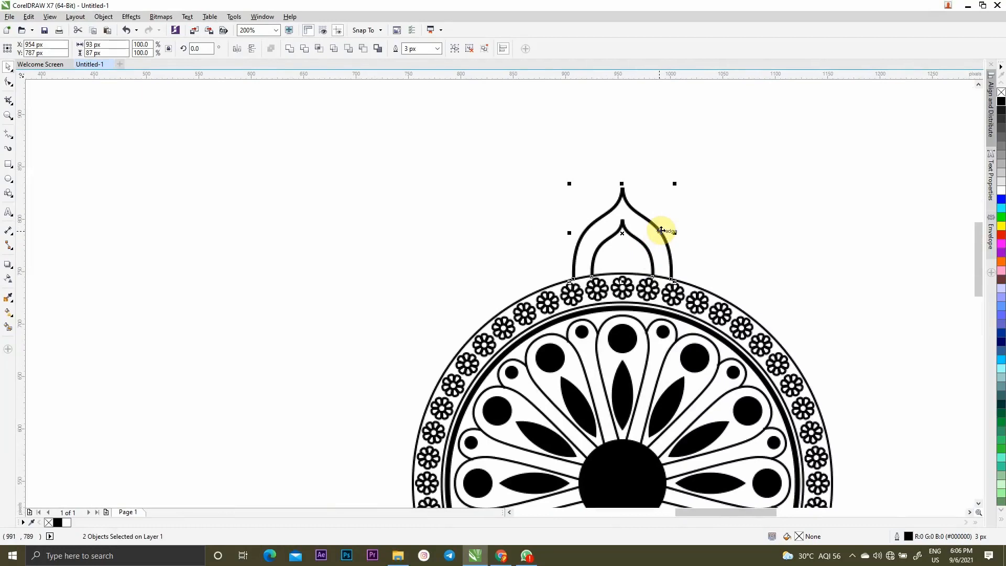
{"action": "left_click", "coordinate": [852, 556]}
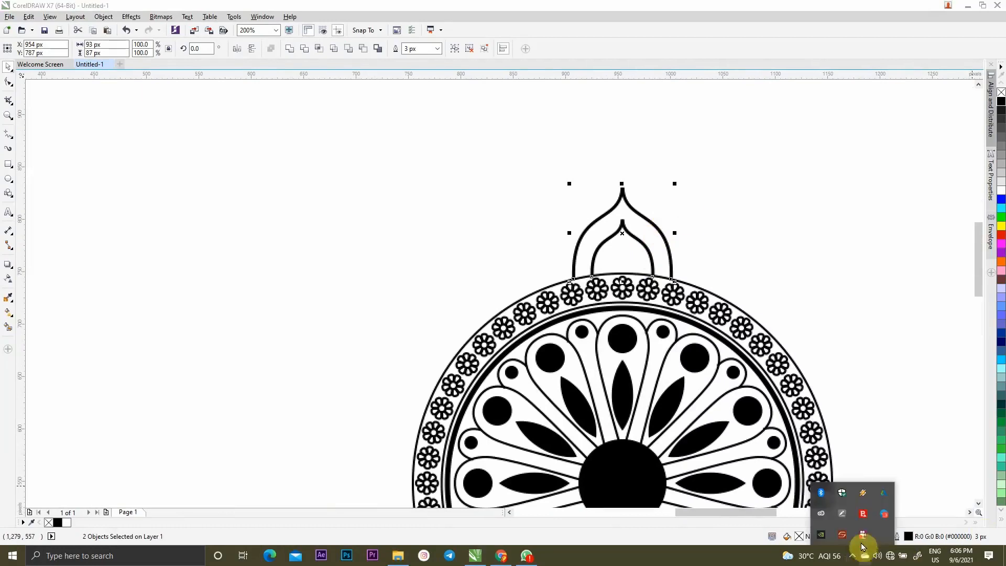
{"action": "right_click", "coordinate": [862, 540]}
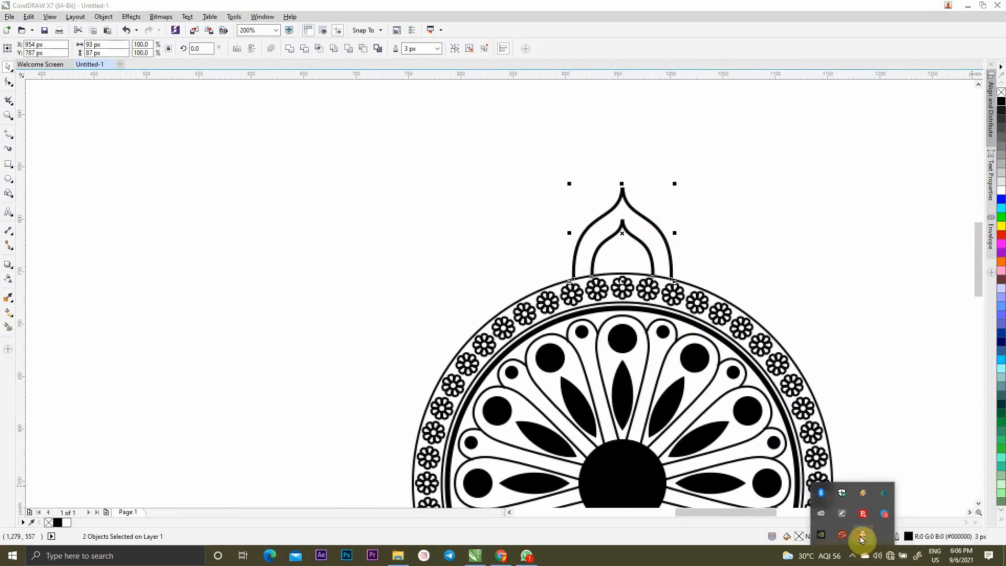
{"action": "right_click", "coordinate": [863, 540]}
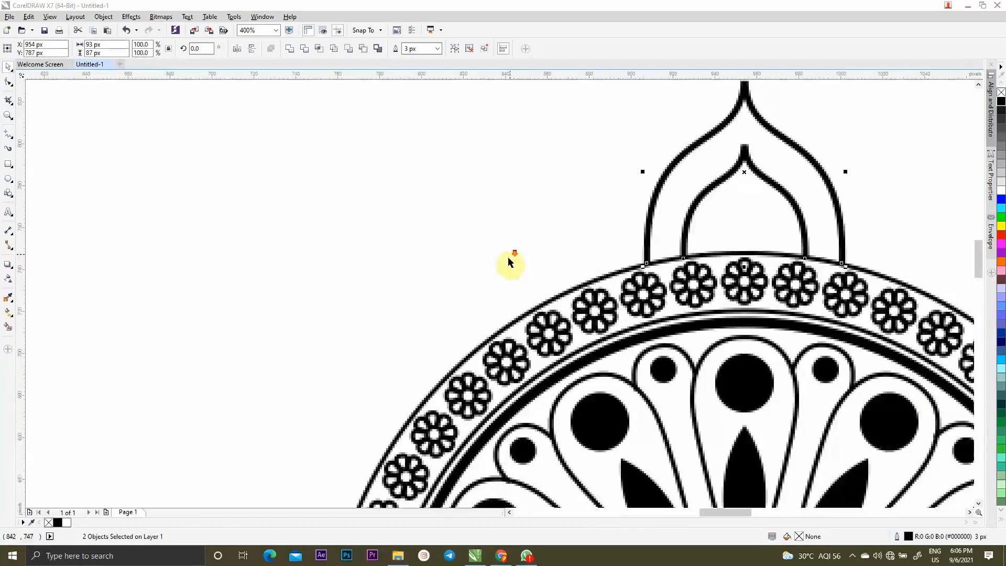
{"action": "scroll", "coordinate": [477, 245], "scroll_direction": "down", "scroll_amount": 2}
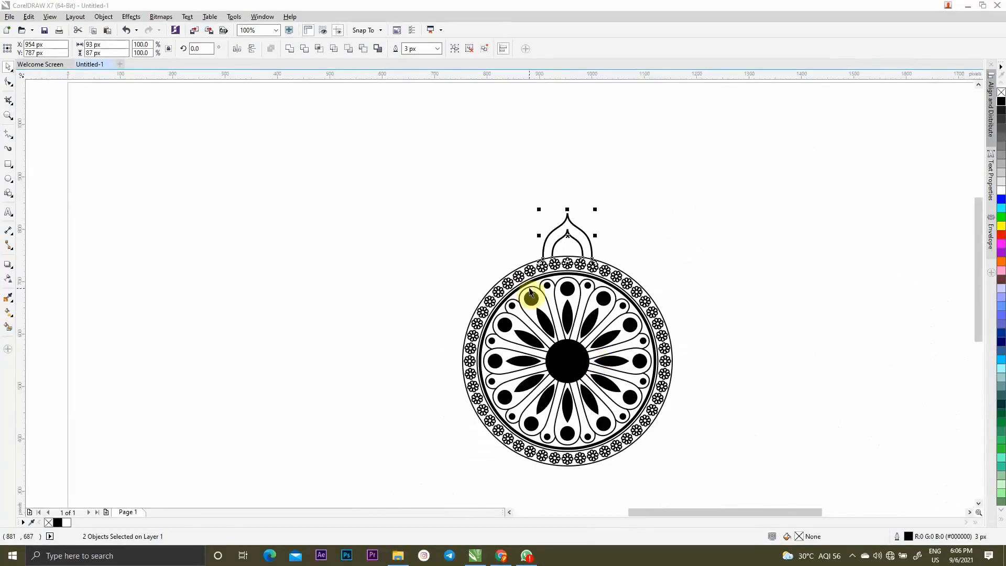
{"action": "left_click", "coordinate": [854, 557]}
{"action": "left_click", "coordinate": [855, 558]}
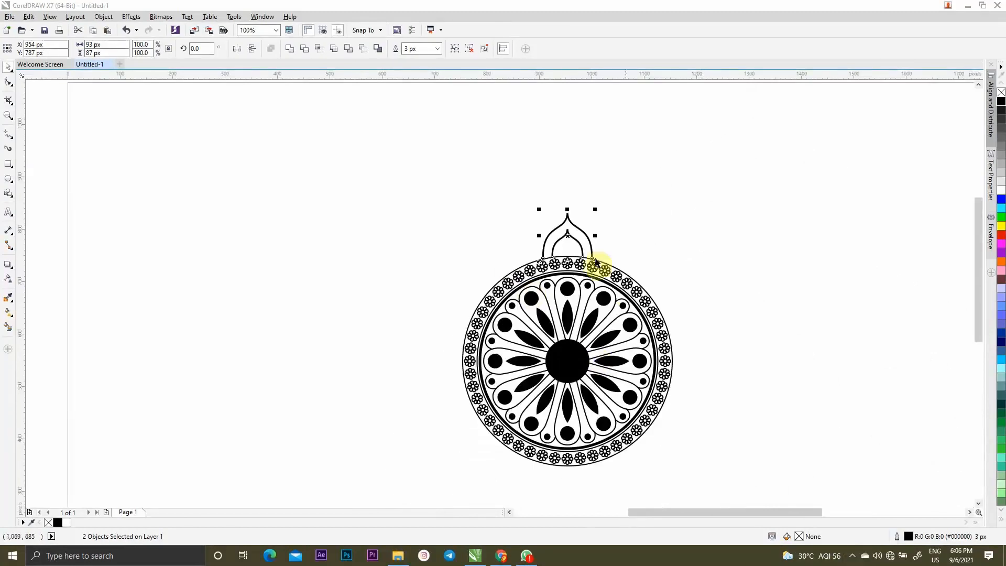
Group the inner and outer petal outlines and move the petal's rotation centre to the mandala's centre
{"action": "scroll", "coordinate": [569, 239], "scroll_direction": "up", "scroll_amount": 1}
{"action": "scroll", "coordinate": [561, 224], "scroll_direction": "down", "scroll_amount": 1}
{"action": "scroll", "coordinate": [563, 242], "scroll_direction": "up", "scroll_amount": 1}
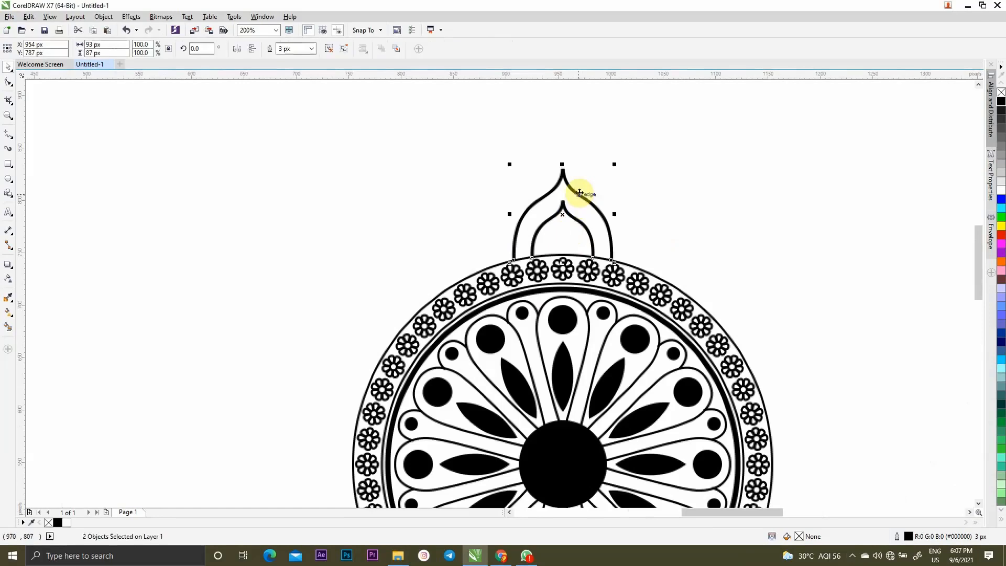
{"action": "scroll", "coordinate": [580, 193], "scroll_direction": "down", "scroll_amount": 1}
{"action": "key", "text": "ctrl+g"}
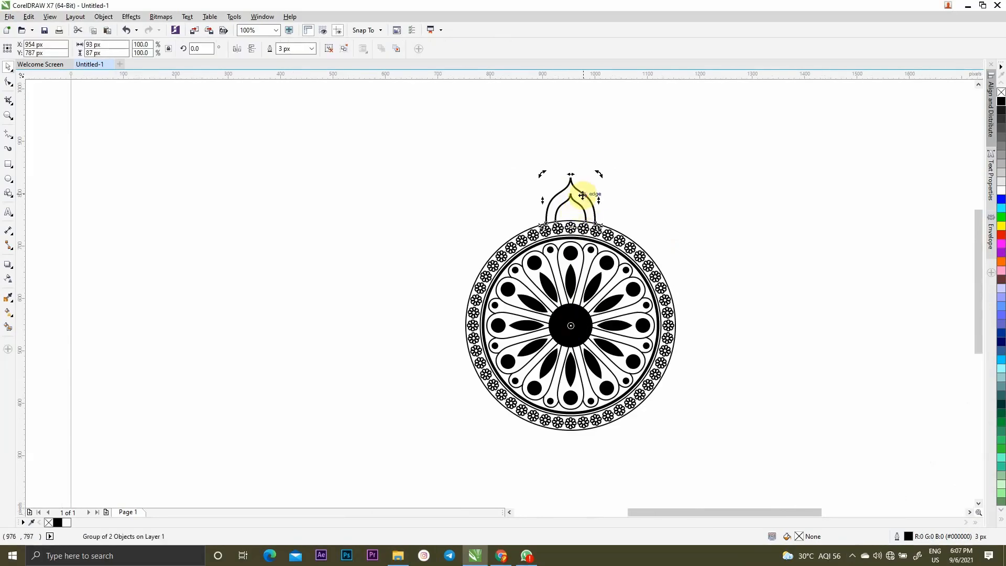
Copy the double petal rotated 30° about the mandala's centre and repeat it into a full ring of twelve petals
{"action": "left_click", "coordinate": [583, 193]}
{"action": "mouse_move", "coordinate": [599, 172]}
{"action": "left_mouse_down"}
{"action": "mouse_move", "coordinate": [561, 173]}
{"action": "mouse_move", "coordinate": [533, 191]}
{"action": "left_mouse_up"}
{"action": "key", "text": "ctrl+r"}
{"action": "key", "text": "ctrl+r"}
{"action": "key", "text": "ctrl+r"}
{"action": "key", "text": "ctrl+r"}
{"action": "key", "text": "ctrl+r"}
{"action": "key", "text": "ctrl+r"}
{"action": "key", "text": "ctrl+r"}
{"action": "key", "text": "ctrl+r"}
{"action": "key", "text": "ctrl+r"}
{"action": "key", "text": "ctrl+r"}
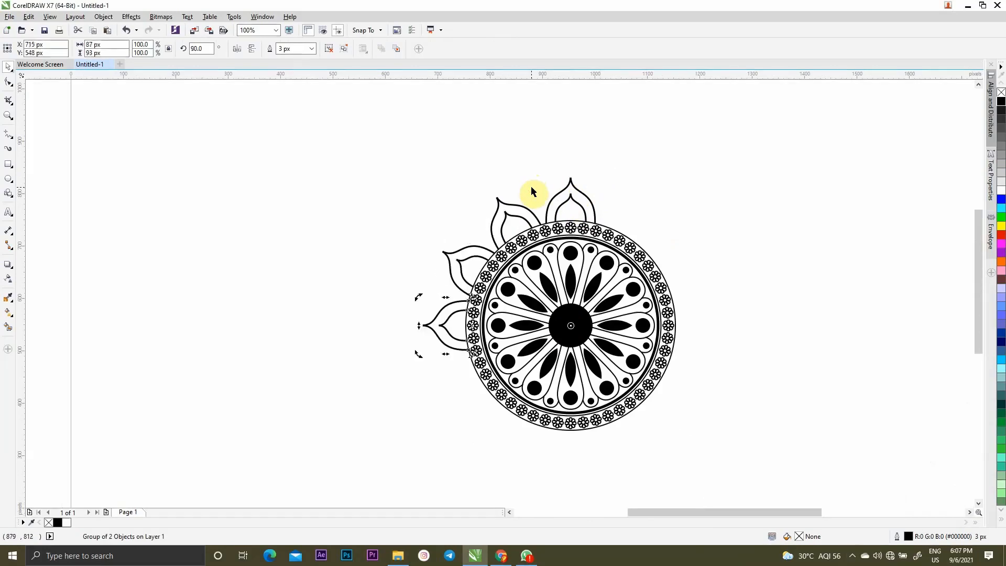
{"action": "scroll", "coordinate": [575, 302], "scroll_direction": "down", "scroll_amount": 2}
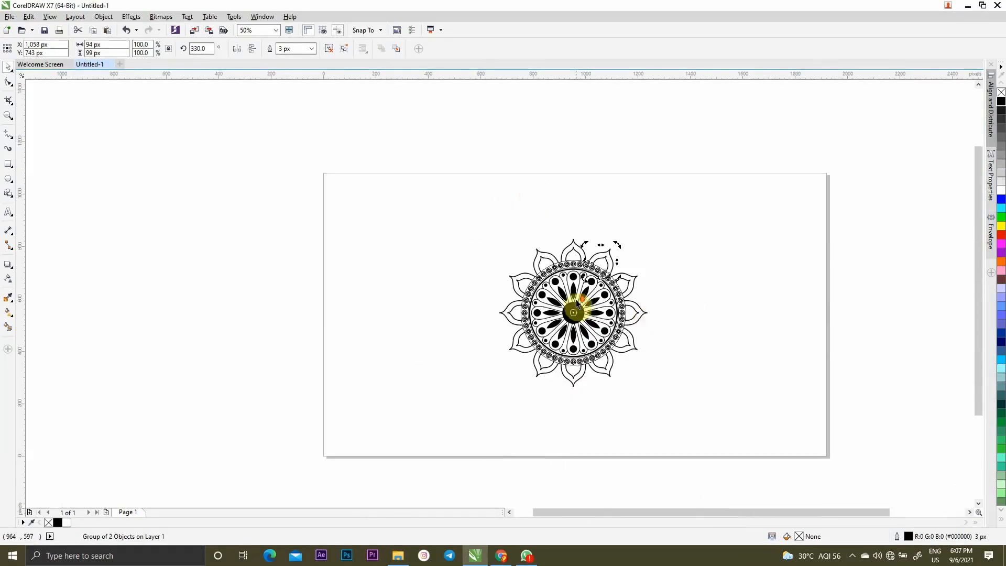
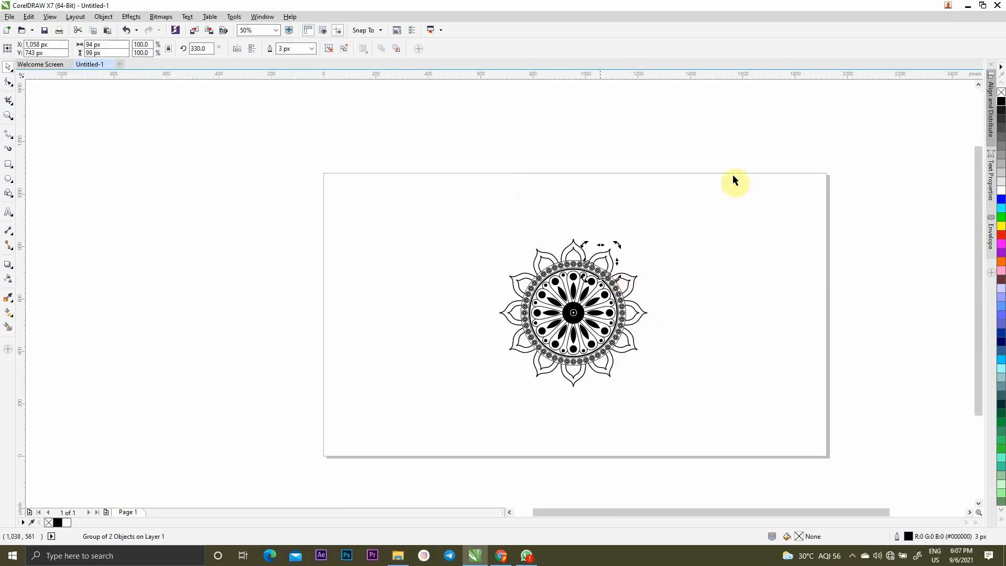
{"action": "scroll", "coordinate": [678, 265], "scroll_direction": "up", "scroll_amount": 4}
{"action": "key", "text": "Escape"}
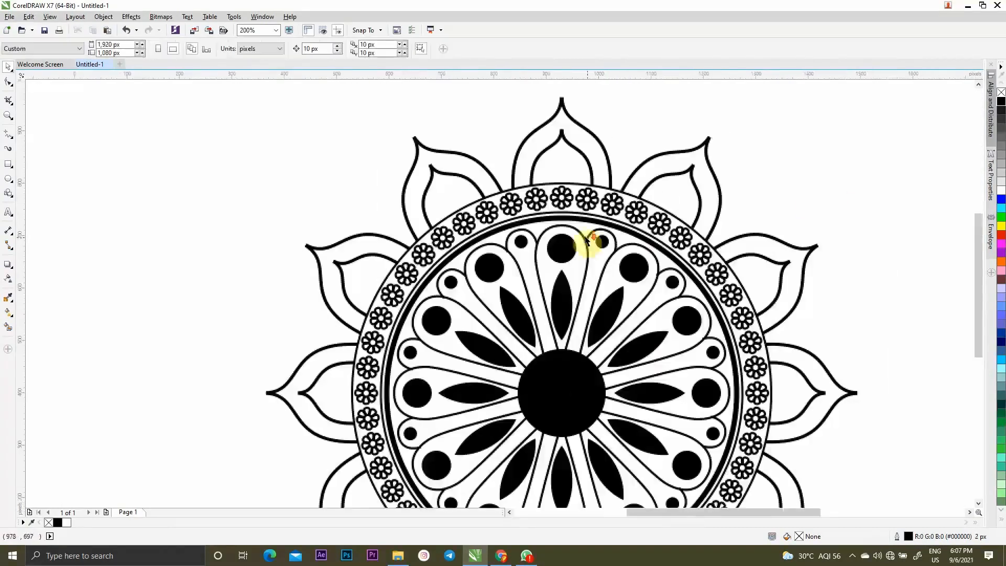
Draw a row of ten short 2 px lines, about 10 to 14 px tall, across the base of the top inner petal, slanting the end ones outward
{"action": "scroll", "coordinate": [516, 162], "scroll_direction": "up", "scroll_amount": 2}
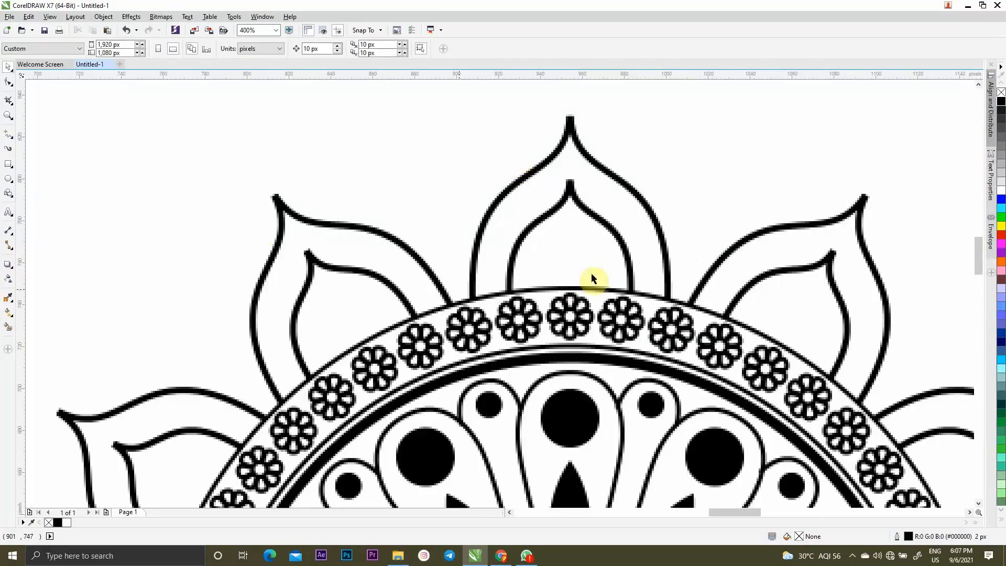
{"action": "left_click", "coordinate": [7, 139]}
{"action": "scroll", "coordinate": [556, 305], "scroll_direction": "up", "scroll_amount": 2}
{"action": "scroll", "coordinate": [522, 254], "scroll_direction": "down", "scroll_amount": 1}
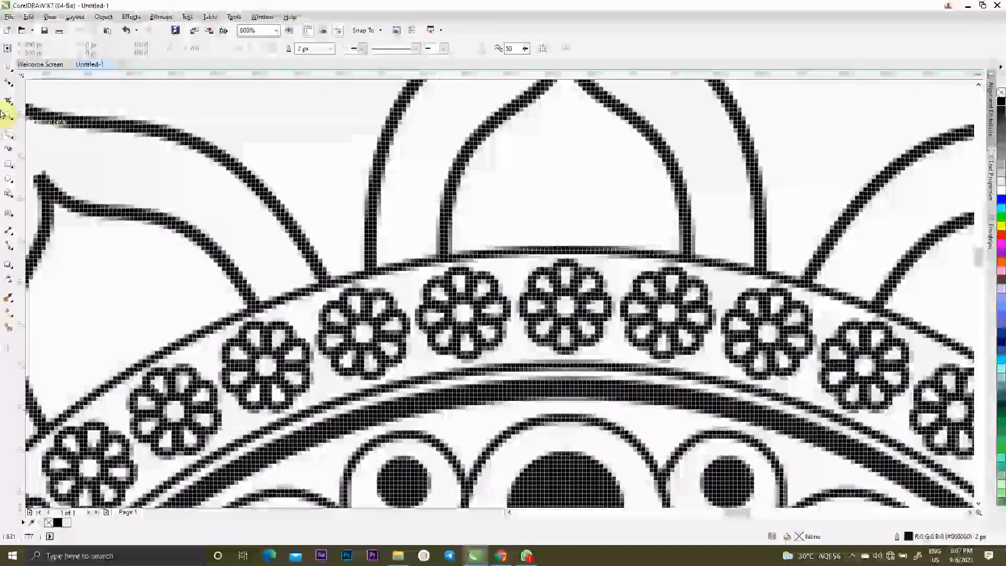
{"action": "left_click", "coordinate": [7, 137]}
{"action": "left_click", "coordinate": [45, 145]}
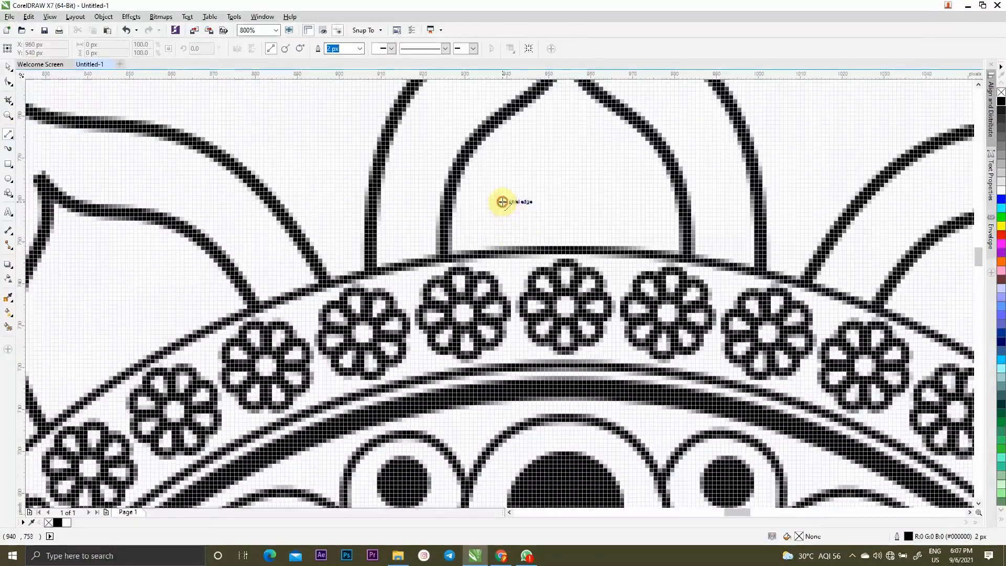
{"action": "left_click_drag", "start_coordinate": [502, 202], "coordinate": [513, 240]}
{"action": "left_click_drag", "start_coordinate": [525, 197], "coordinate": [525, 240]}
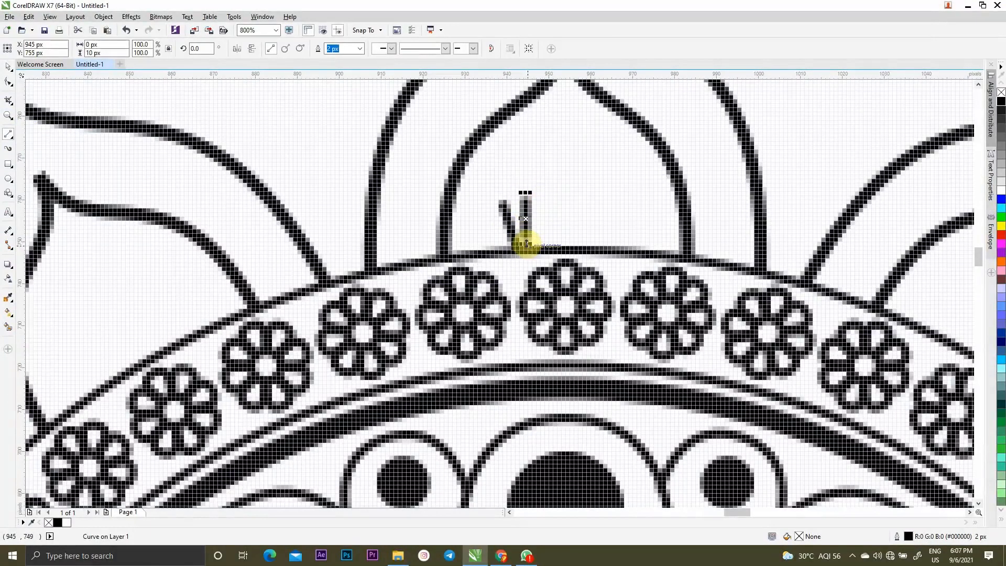
{"action": "left_click_drag", "start_coordinate": [526, 250], "coordinate": [525, 250]}
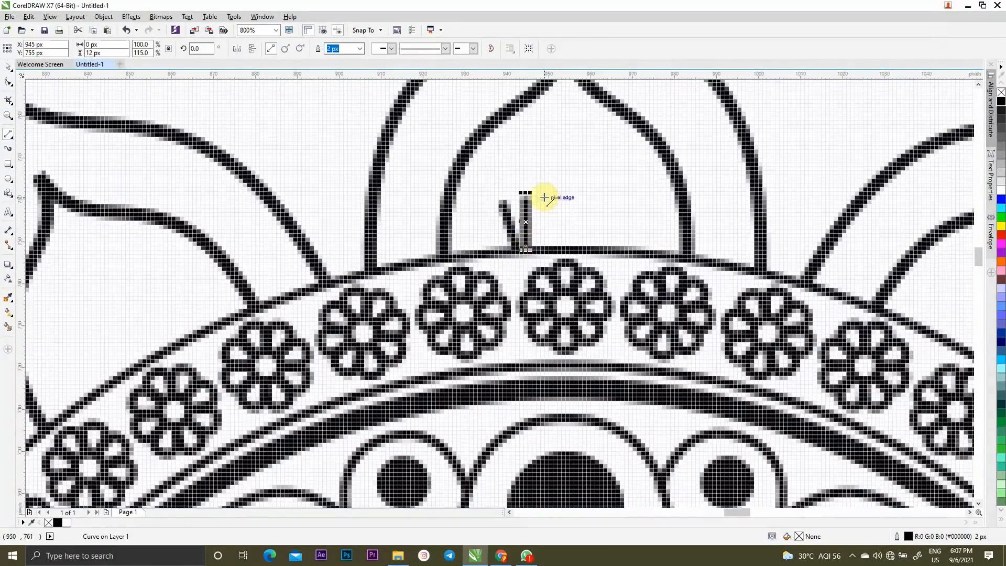
{"action": "mouse_move", "coordinate": [544, 196]}
{"action": "left_mouse_down"}
{"action": "mouse_move", "coordinate": [543, 243]}
{"action": "mouse_move", "coordinate": [557, 249]}
{"action": "left_mouse_up"}
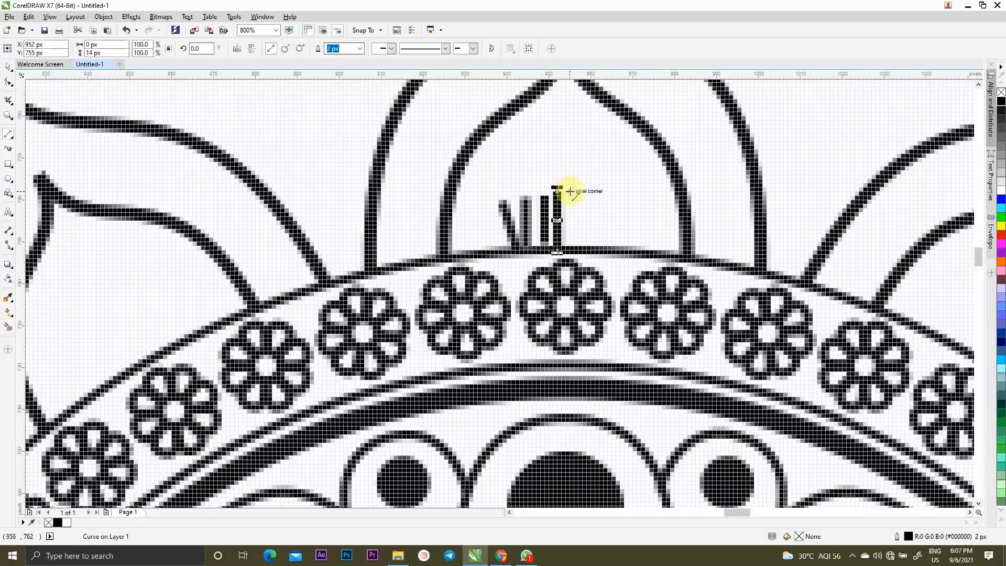
{"action": "left_click_drag", "start_coordinate": [570, 192], "coordinate": [570, 246]}
{"action": "left_click_drag", "start_coordinate": [586, 193], "coordinate": [586, 247]}
{"action": "left_click_drag", "start_coordinate": [599, 193], "coordinate": [599, 246]}
{"action": "mouse_move", "coordinate": [613, 193]}
{"action": "left_mouse_down"}
{"action": "mouse_move", "coordinate": [613, 252]}
{"action": "mouse_move", "coordinate": [623, 249]}
{"action": "left_mouse_up"}
{"action": "left_click_drag", "start_coordinate": [645, 199], "coordinate": [630, 248]}
Stretch the short lines that stop above the mandala's circle down to meet it
{"action": "left_click", "coordinate": [8, 67]}
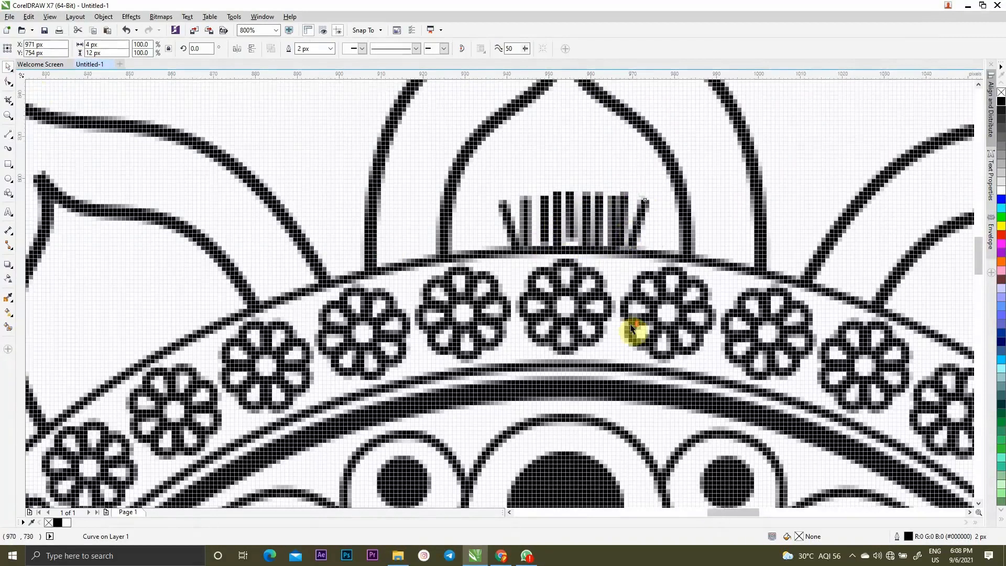
{"action": "scroll", "coordinate": [633, 328], "scroll_direction": "down", "scroll_amount": 1}
{"action": "scroll", "coordinate": [644, 307], "scroll_direction": "up", "scroll_amount": 2}
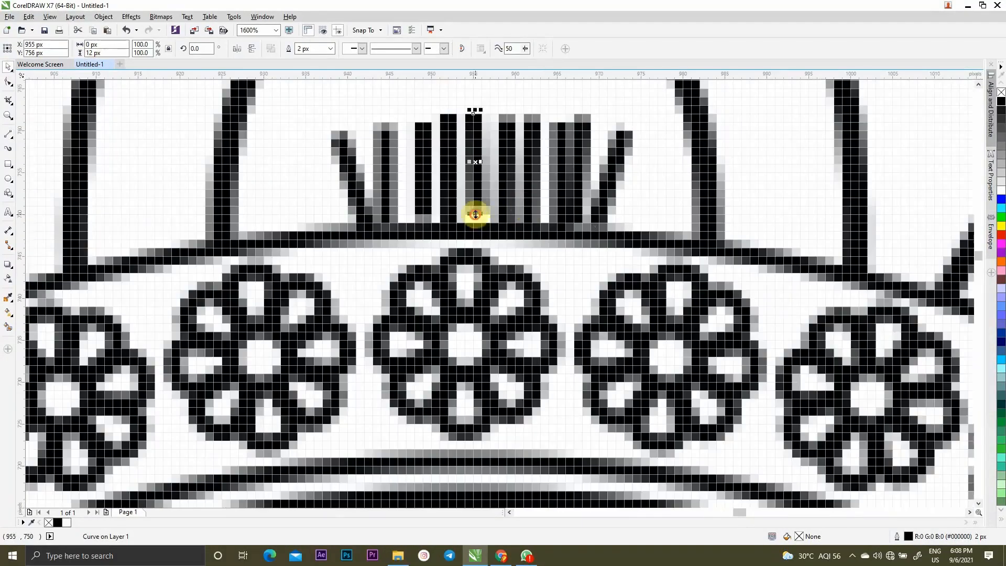
{"action": "left_click", "coordinate": [423, 220]}
{"action": "scroll", "coordinate": [423, 226], "scroll_direction": "down", "scroll_amount": 3}
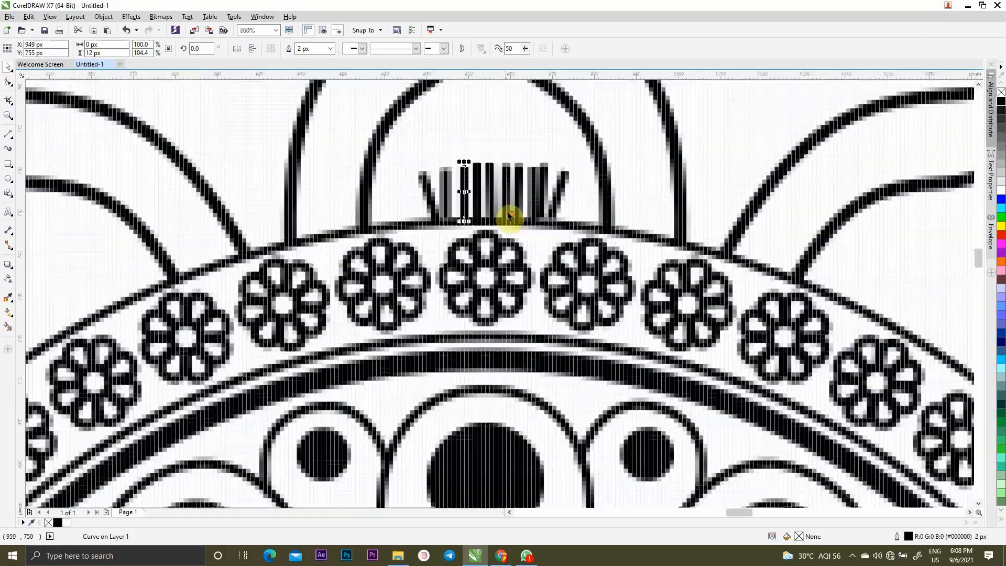
Group the ten short lines and move the group's rotation centre to the mandala's centre
{"action": "left_click_drag", "start_coordinate": [470, 165], "coordinate": [577, 224]}
{"action": "key", "text": "ctrl+g"}
{"action": "scroll", "coordinate": [543, 198], "scroll_direction": "down", "scroll_amount": 1}
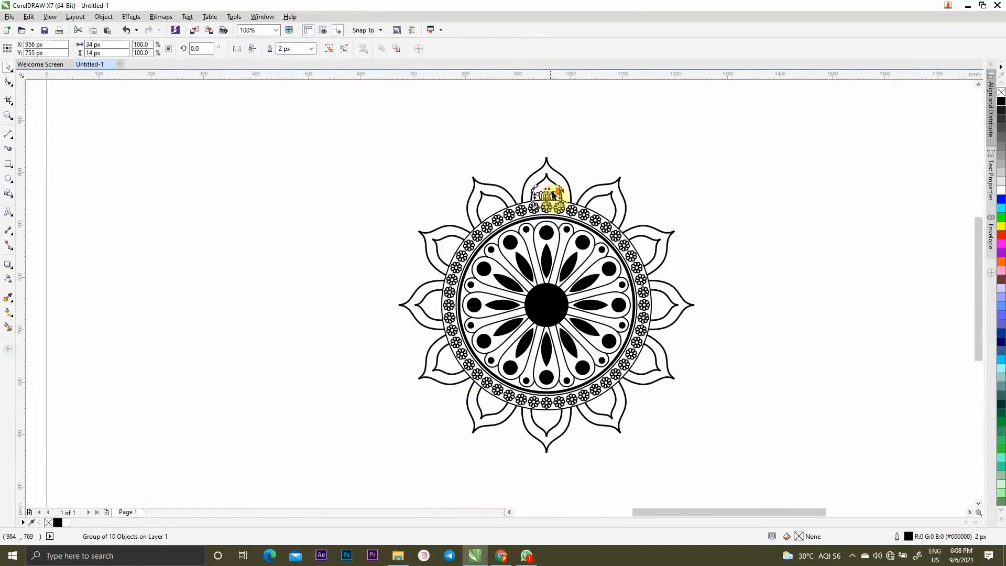
{"action": "scroll", "coordinate": [547, 198], "scroll_direction": "up", "scroll_amount": 1}
{"action": "left_click_drag", "start_coordinate": [548, 196], "coordinate": [545, 412]}
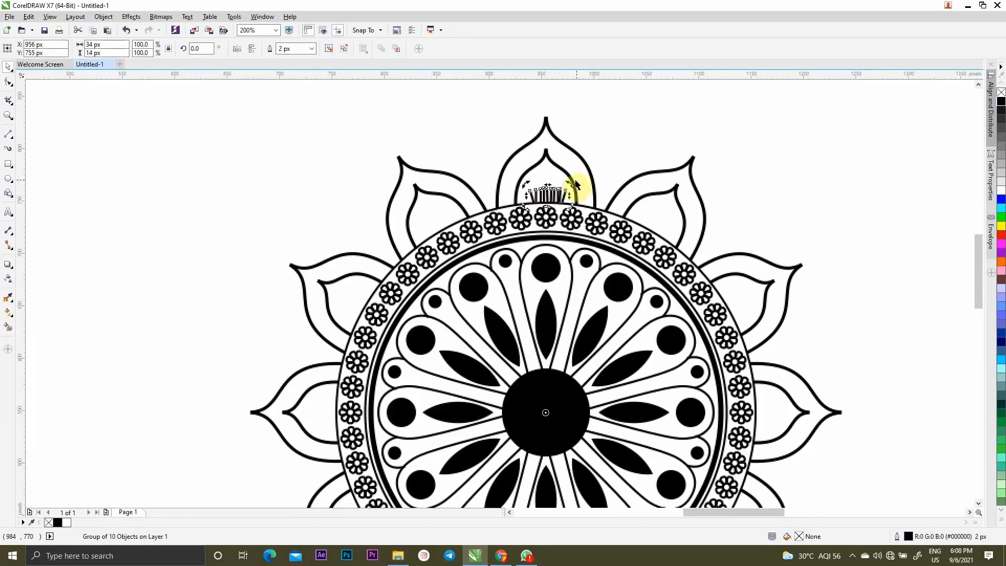
Copy the line group rotated 30° about the mandala's centre and repeat it until all twelve petals have one
{"action": "left_click_drag", "start_coordinate": [573, 183], "coordinate": [451, 209]}
{"action": "scroll", "coordinate": [493, 180], "scroll_direction": "down", "scroll_amount": 1}
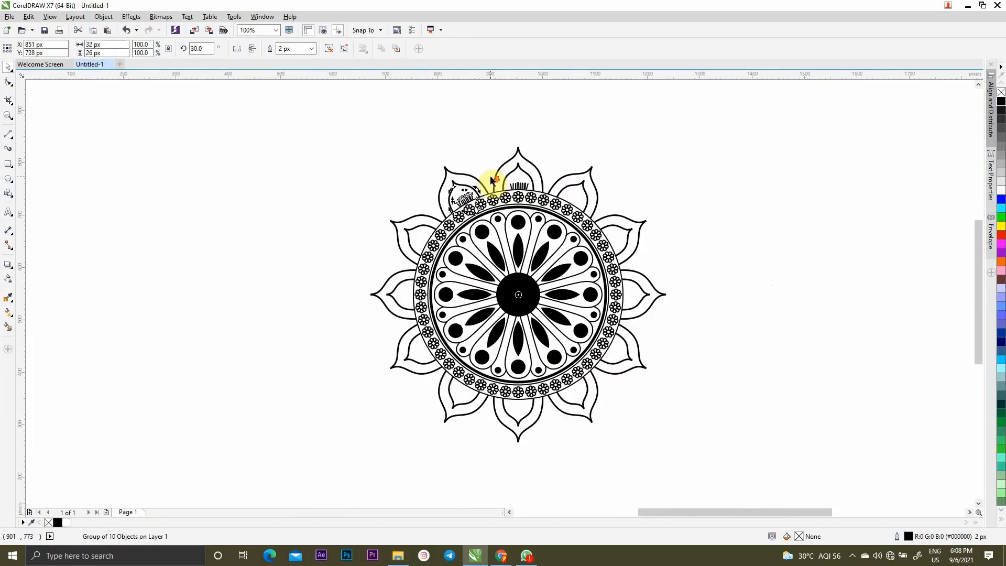
{"action": "key", "text": "ctrl+r"}
{"action": "key", "text": "ctrl+r"}
{"action": "key", "text": "ctrl+r"}
{"action": "key", "text": "ctrl+r"}
{"action": "key", "text": "ctrl+r"}
{"action": "key", "text": "ctrl+r"}
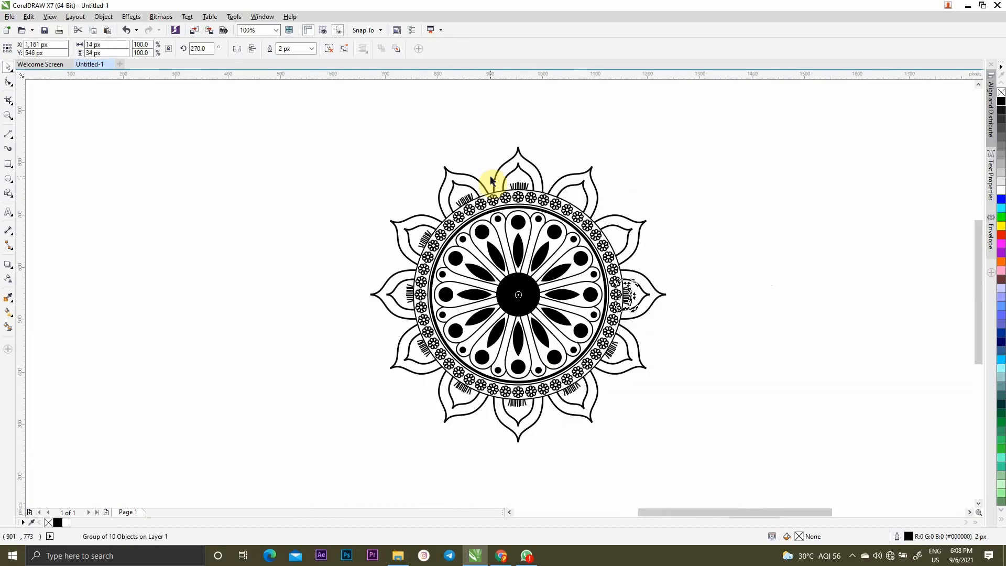
{"action": "left_click", "coordinate": [723, 292]}
{"action": "scroll", "coordinate": [649, 325], "scroll_direction": "down", "scroll_amount": 1}
{"action": "scroll", "coordinate": [622, 270], "scroll_direction": "up", "scroll_amount": 1}
{"action": "left_click", "coordinate": [715, 260]}
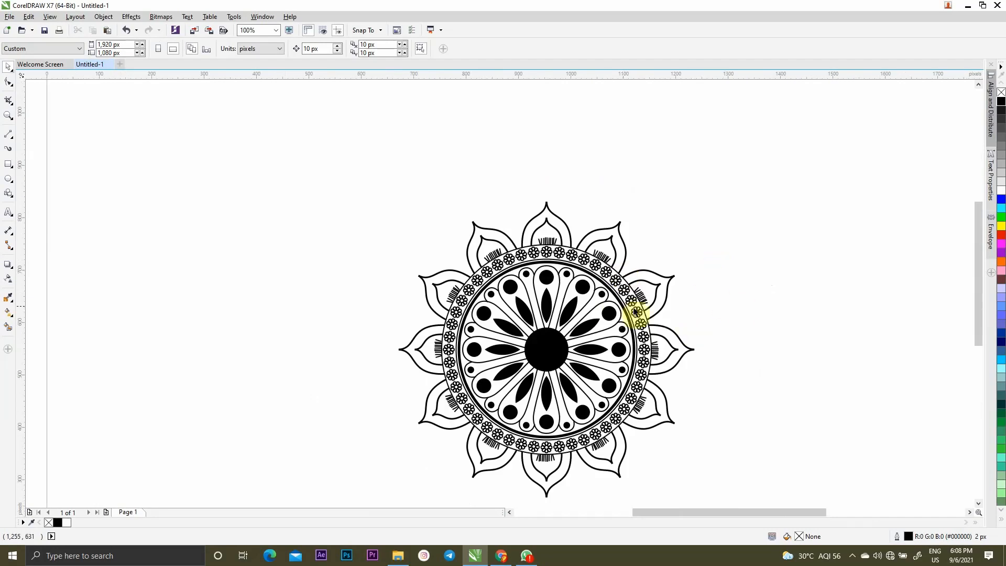
Place a copy of a dotted teardrop petal beside the mandala, ungroup it and delete its dot
{"action": "left_click_drag", "start_coordinate": [587, 303], "coordinate": [764, 226]}
{"action": "key", "text": "ctrl+u"}
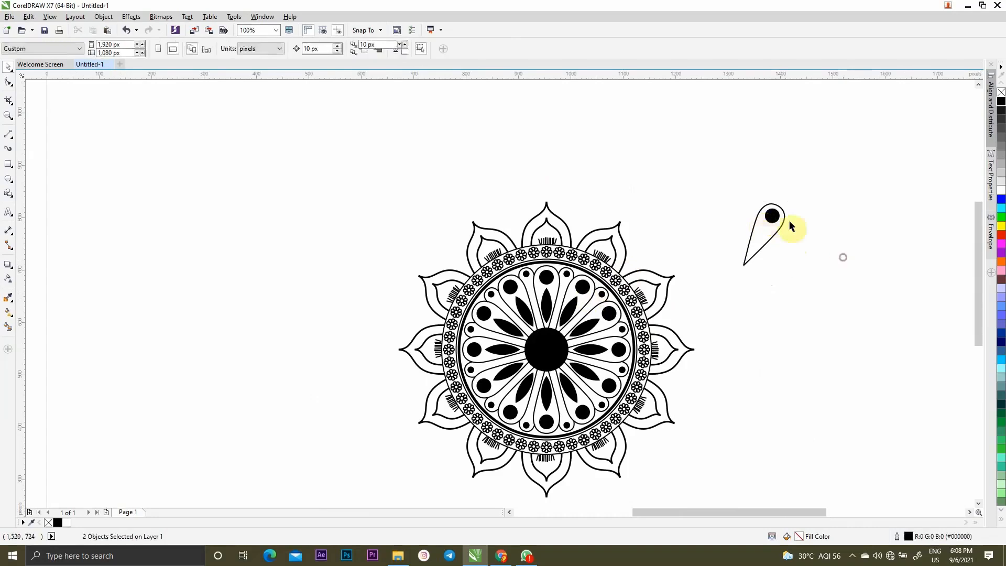
{"action": "left_click", "coordinate": [772, 215]}
{"action": "key", "text": "Delete"}
{"action": "left_click", "coordinate": [786, 234]}
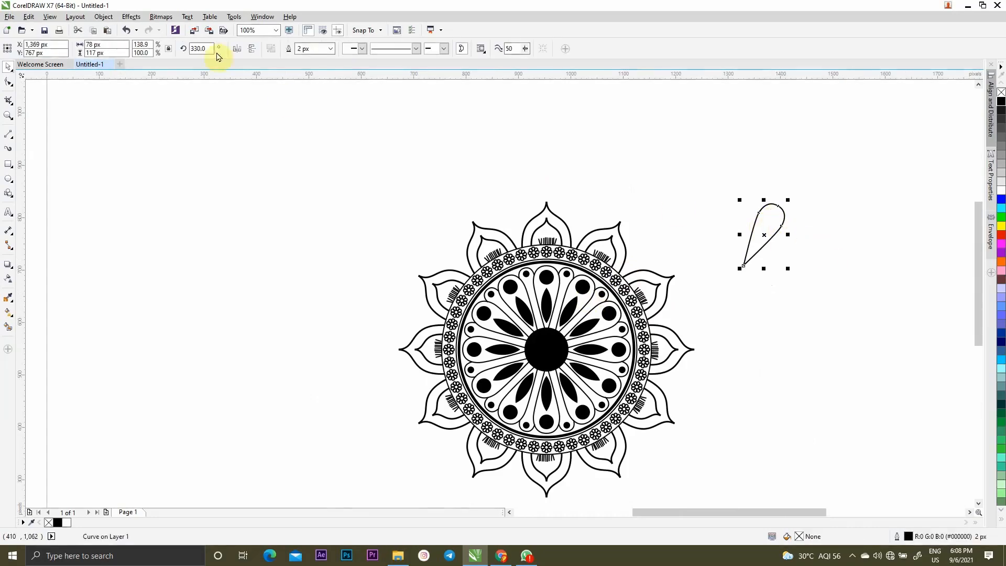
Reset the copied teardrop's rotation to 0°, flip it vertically so its tip points up, and fill it with black
{"action": "left_click_drag", "start_coordinate": [211, 49], "coordinate": [97, 63]}
{"action": "type", "text": "0"}
{"action": "key", "text": "Return"}
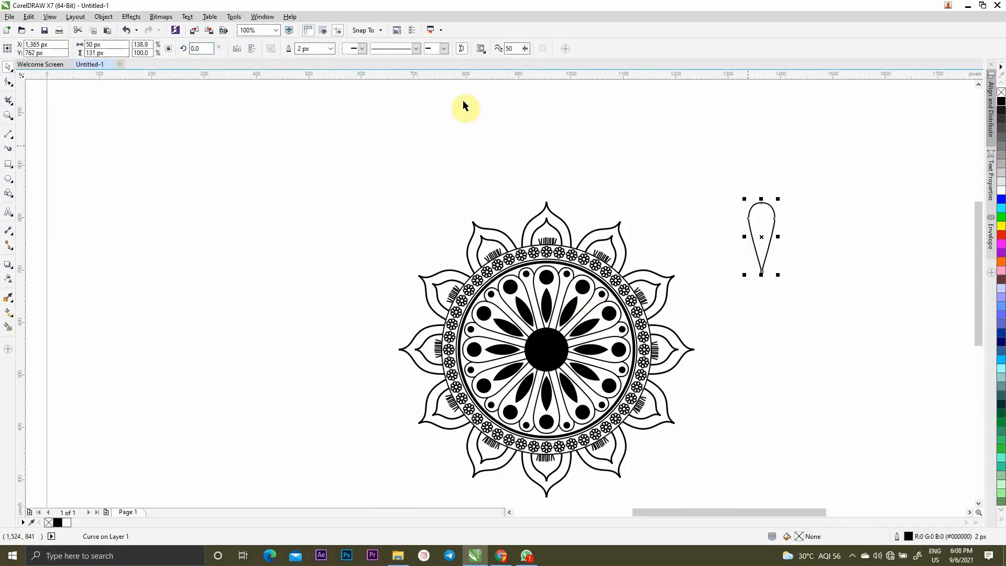
{"action": "left_click", "coordinate": [252, 48]}
{"action": "left_click", "coordinate": [551, 107]}
{"action": "left_click", "coordinate": [751, 241]}
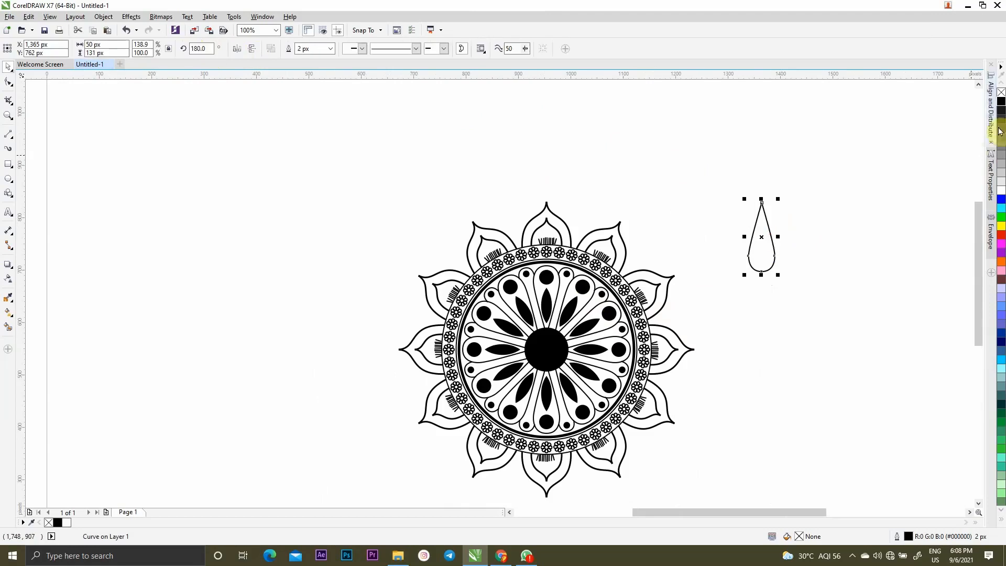
{"action": "left_click", "coordinate": [1001, 101]}
{"action": "key", "text": "Escape"}
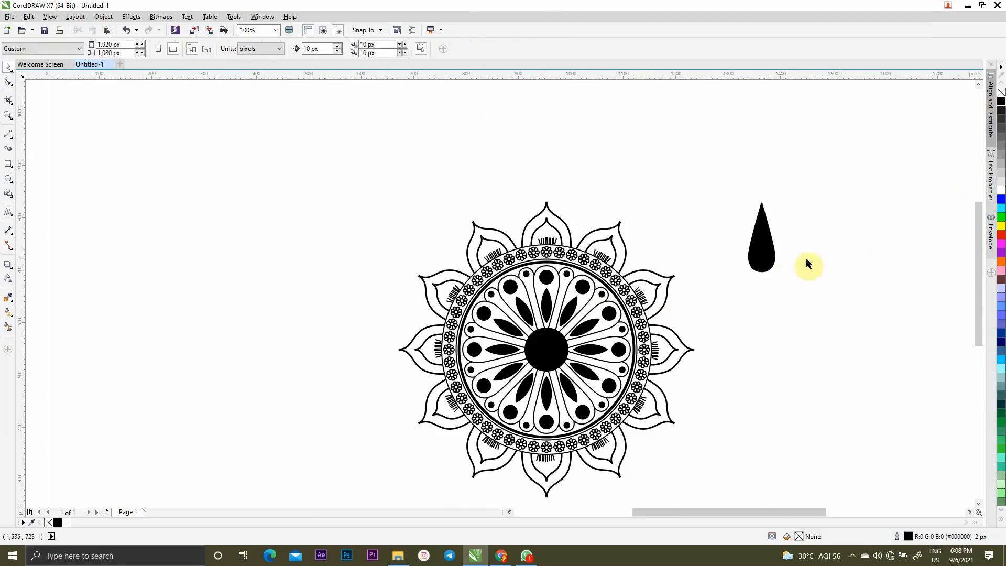
Shrink the black teardrop to about 29 × 77 px and centre it horizontally over the mandala's top petal
{"action": "left_click", "coordinate": [772, 247]}
{"action": "left_click_drag", "start_coordinate": [777, 200], "coordinate": [567, 250]}
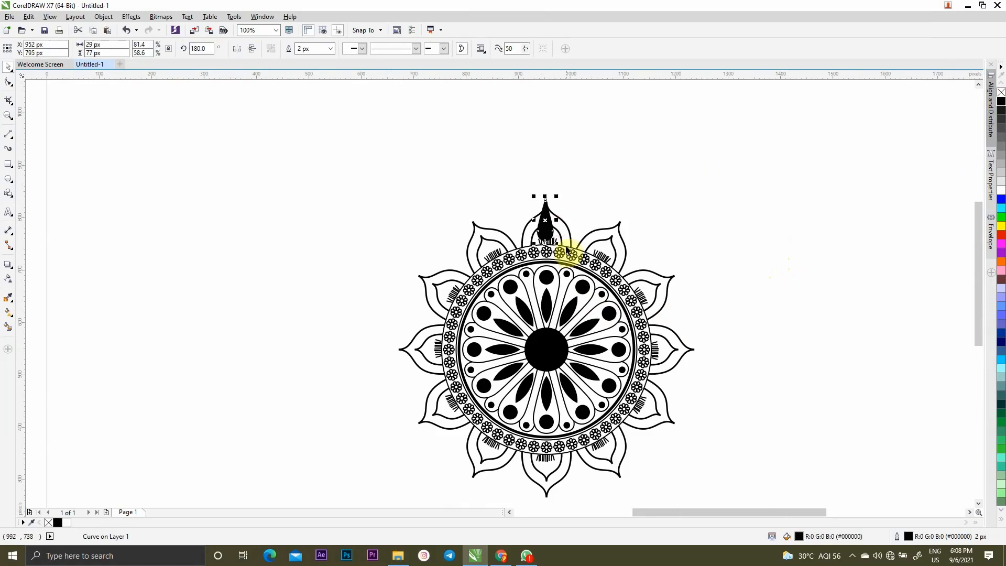
{"action": "left_click", "coordinate": [568, 247], "text": "shift"}
{"action": "key", "text": "c"}
{"action": "left_click", "coordinate": [604, 195]}
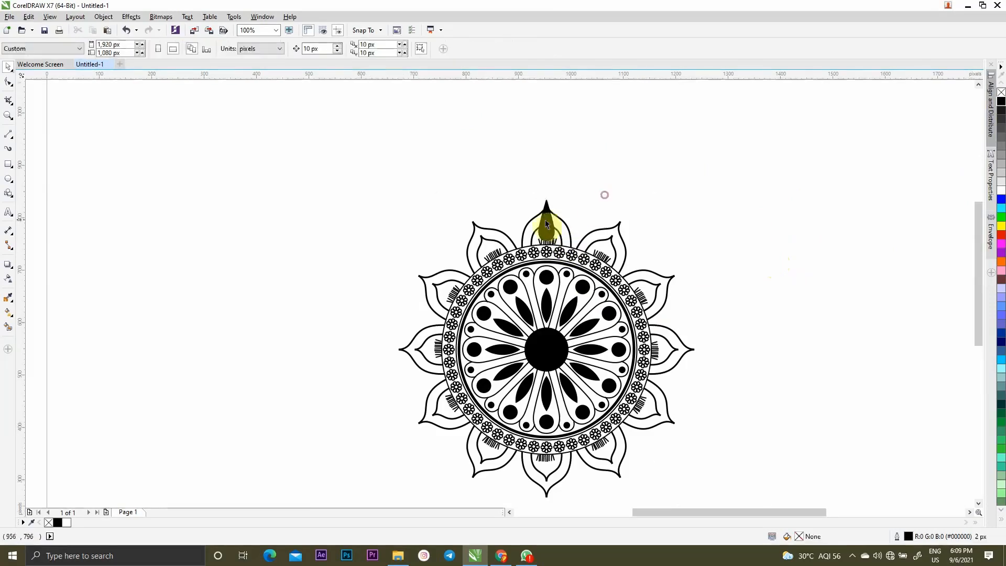
Shrink the black teardrop further to about 20 × 53 px and align its centre horizontally with the outer petal outline
{"action": "scroll", "coordinate": [546, 219], "scroll_direction": "up", "scroll_amount": 2}
{"action": "left_click", "coordinate": [553, 206]}
{"action": "left_click_drag", "start_coordinate": [585, 139], "coordinate": [577, 163]}
{"action": "mouse_move", "coordinate": [548, 222]}
{"action": "left_mouse_down"}
{"action": "mouse_move", "coordinate": [573, 218]}
{"action": "mouse_move", "coordinate": [563, 223]}
{"action": "left_mouse_up"}
{"action": "left_click", "coordinate": [612, 221], "text": "shift"}
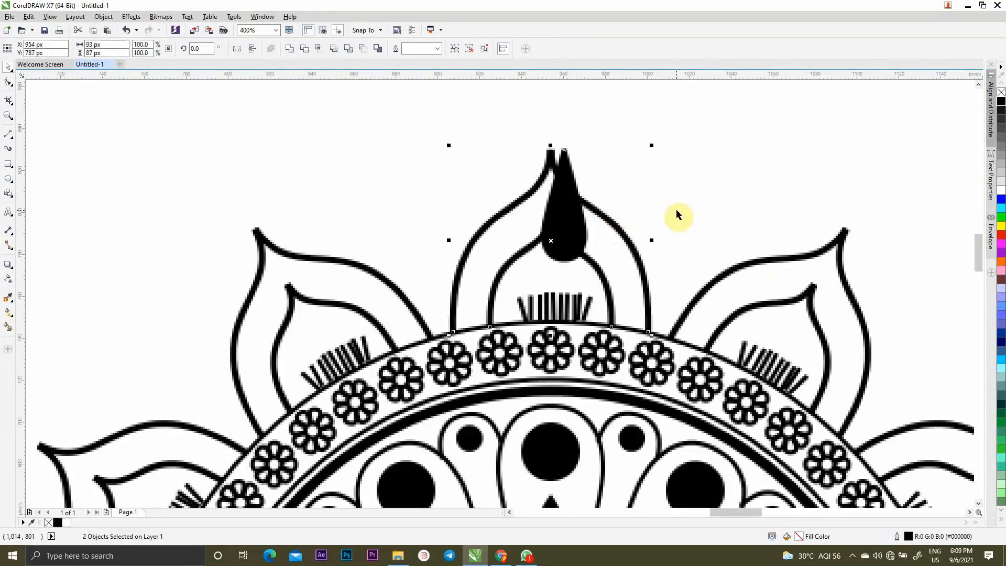
{"action": "key", "text": "c"}
{"action": "left_click", "coordinate": [691, 203]}
Move the black teardrop's rotation centre to the mandala's centre and rotate it 15° counterclockwise into the gap between two petals
{"action": "double_click", "coordinate": [551, 229]}
{"action": "scroll", "coordinate": [589, 188], "scroll_direction": "down", "scroll_amount": 2}
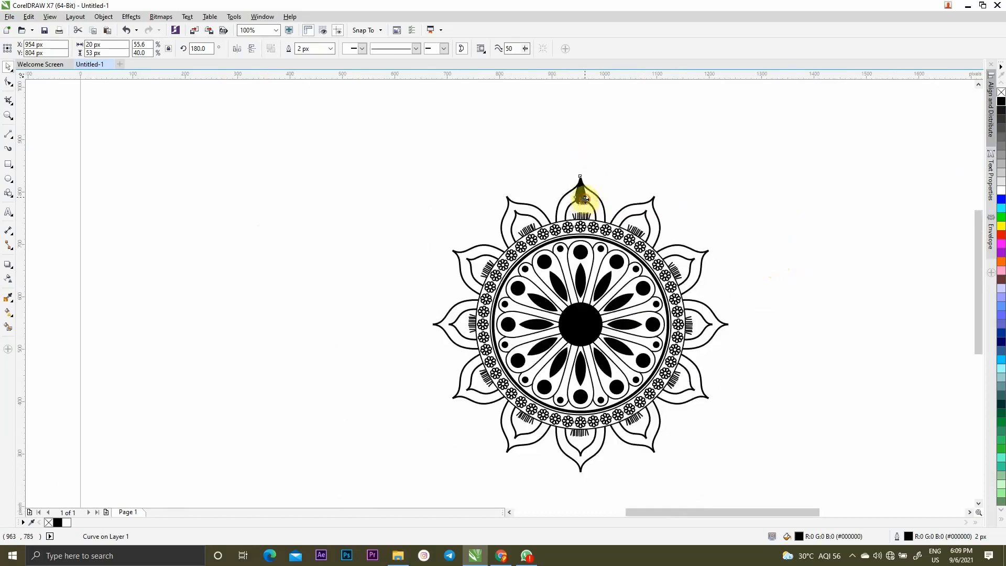
{"action": "scroll", "coordinate": [576, 204], "scroll_direction": "up", "scroll_amount": 1}
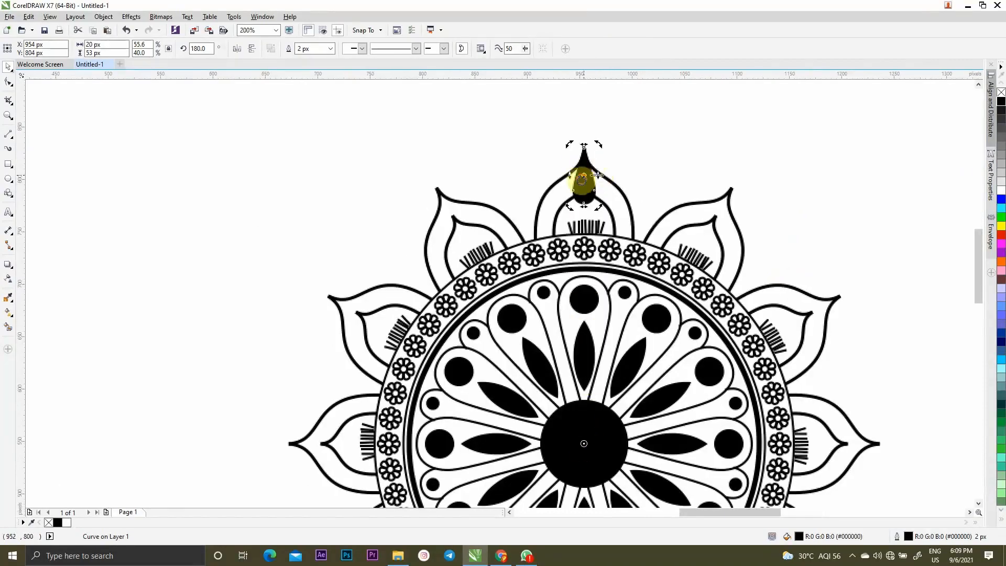
{"action": "left_click", "coordinate": [584, 181]}
{"action": "left_click", "coordinate": [586, 168]}
{"action": "left_click_drag", "start_coordinate": [599, 146], "coordinate": [532, 158]}
{"action": "scroll", "coordinate": [533, 156], "scroll_direction": "down", "scroll_amount": 2}
Copy the black teardrop rotated 30° about the mandala's centre and repeat it into a ring of twelve between the petals
{"action": "left_click", "coordinate": [527, 176]}
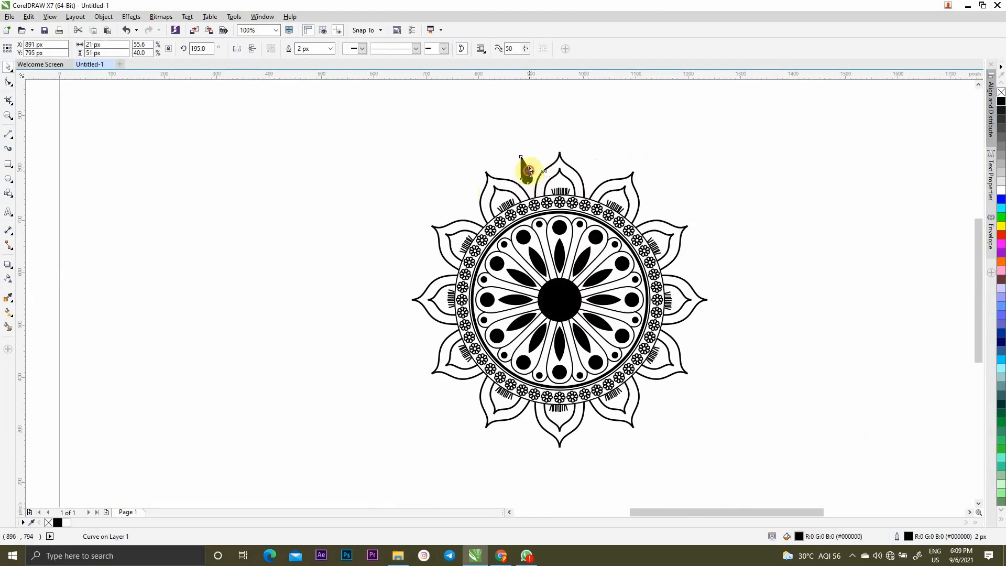
{"action": "left_click_drag", "start_coordinate": [534, 146], "coordinate": [467, 182]}
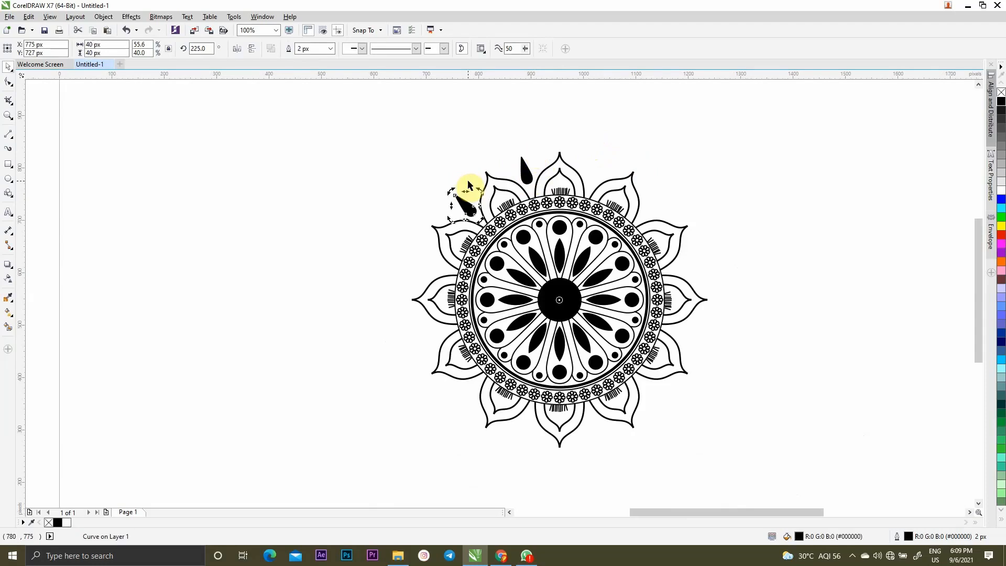
{"action": "key", "text": "ctrl+r"}
{"action": "key", "text": "ctrl+r"}
{"action": "key", "text": "ctrl+r"}
{"action": "key", "text": "ctrl+r"}
{"action": "key", "text": "ctrl+r"}
{"action": "key", "text": "ctrl+r"}
{"action": "key", "text": "ctrl+r"}
{"action": "key", "text": "ctrl+r"}
{"action": "key", "text": "ctrl+r"}
{"action": "key", "text": "ctrl+r"}
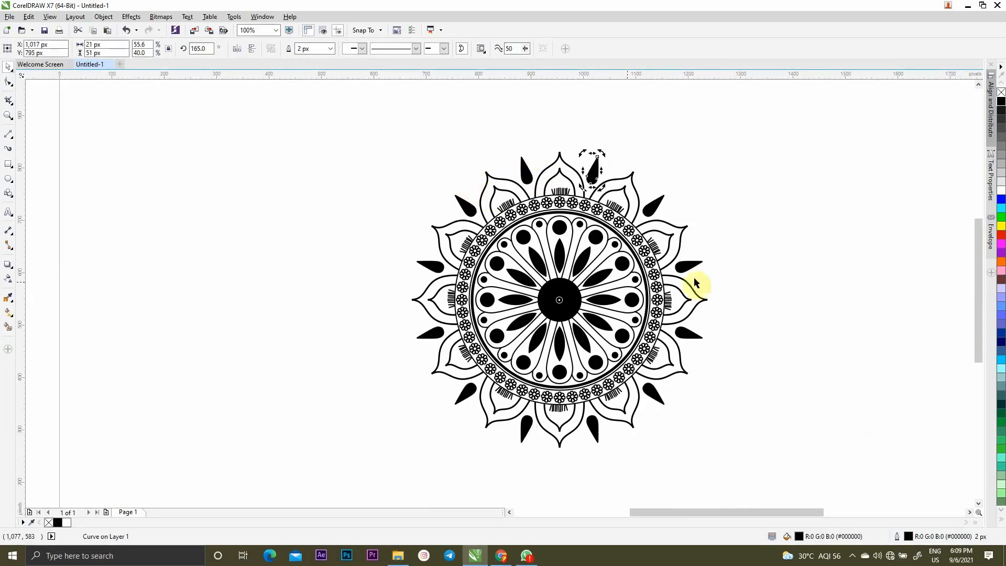
{"action": "left_click", "coordinate": [748, 270]}
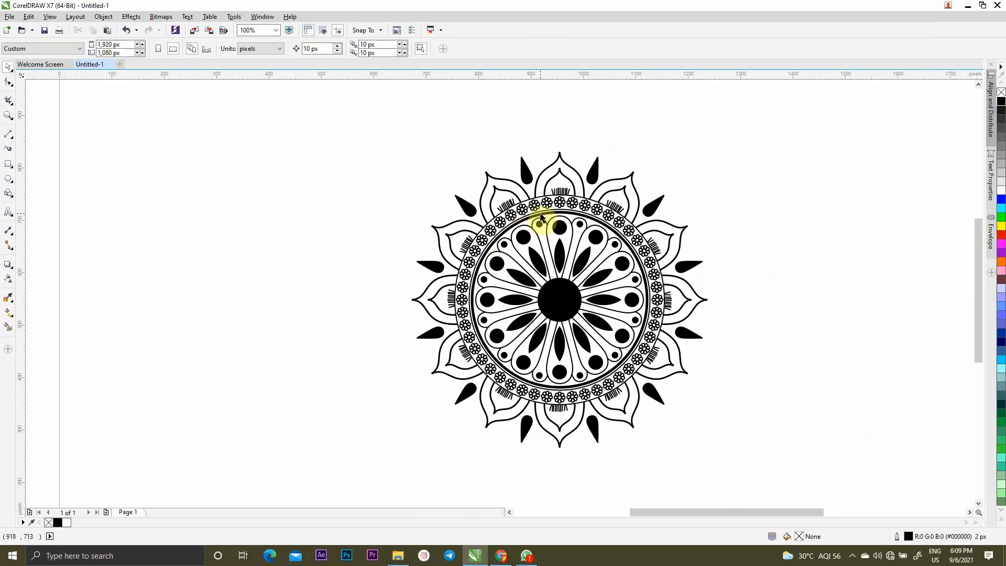
Place another copy of a dotted teardrop petal above the mandala, set its rotation to 0°, ungroup it and delete its dot
{"action": "left_click", "coordinate": [513, 262]}
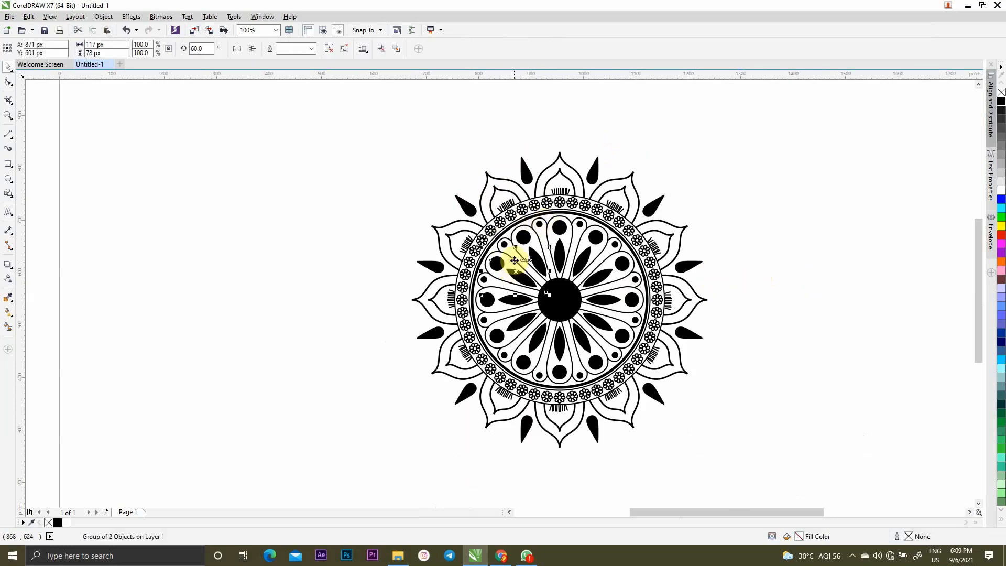
{"action": "left_click_drag", "start_coordinate": [515, 260], "coordinate": [642, 139]}
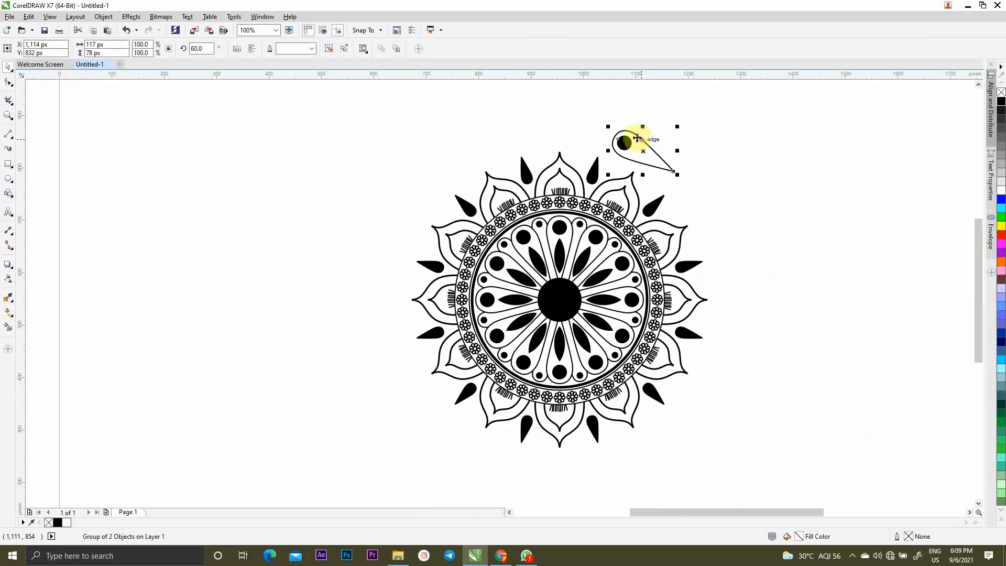
{"action": "type", "text": "0"}
{"action": "key", "text": "Return"}
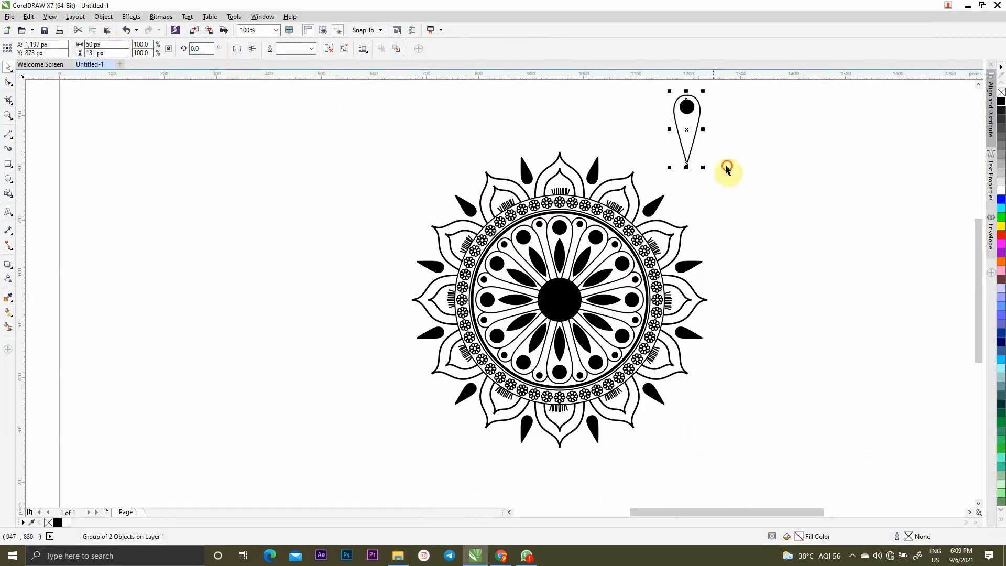
{"action": "key", "text": "ctrl+u"}
{"action": "key", "text": "Escape"}
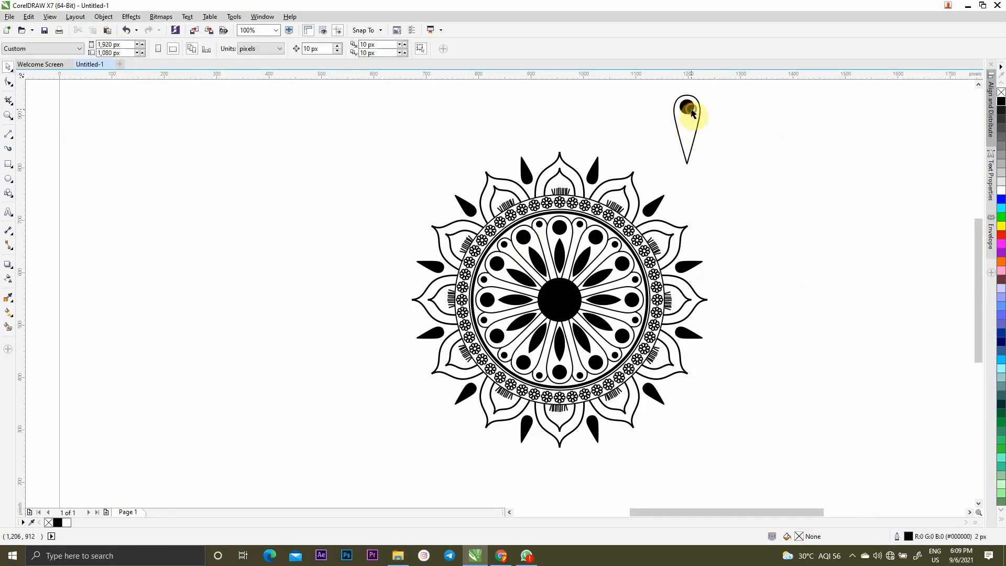
{"action": "left_click", "coordinate": [689, 108]}
{"action": "key", "text": "Delete"}
Shorten the outlined teardrop to about 93 px tall and centre it horizontally just above the top petal's tip
{"action": "scroll", "coordinate": [743, 224], "scroll_direction": "down", "scroll_amount": 1}
{"action": "scroll", "coordinate": [717, 176], "scroll_direction": "up", "scroll_amount": 1}
{"action": "left_click_drag", "start_coordinate": [718, 180], "coordinate": [590, 150]}
{"action": "scroll", "coordinate": [590, 198], "scroll_direction": "up", "scroll_amount": 2}
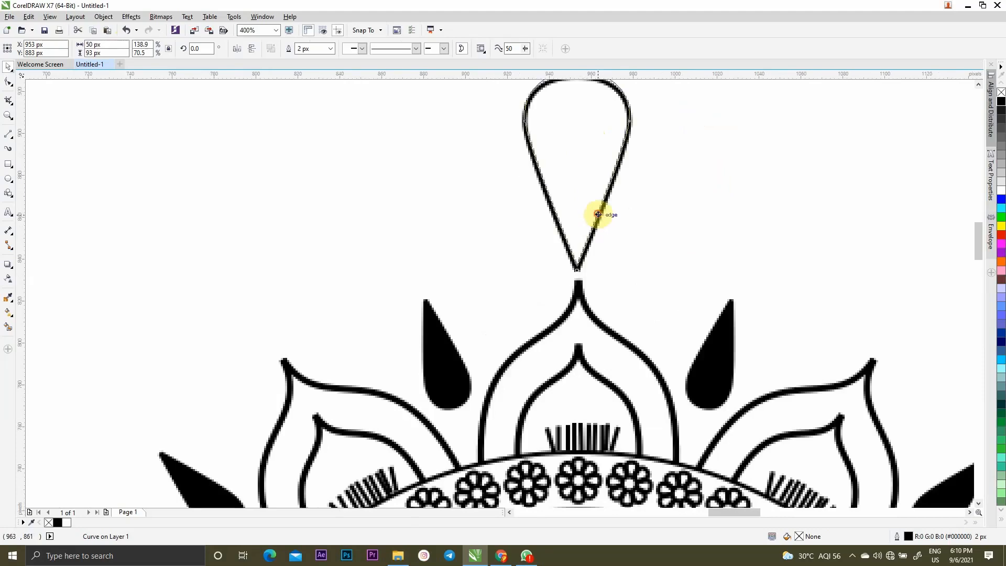
{"action": "left_click", "coordinate": [578, 286]}
{"action": "left_click", "coordinate": [625, 233]}
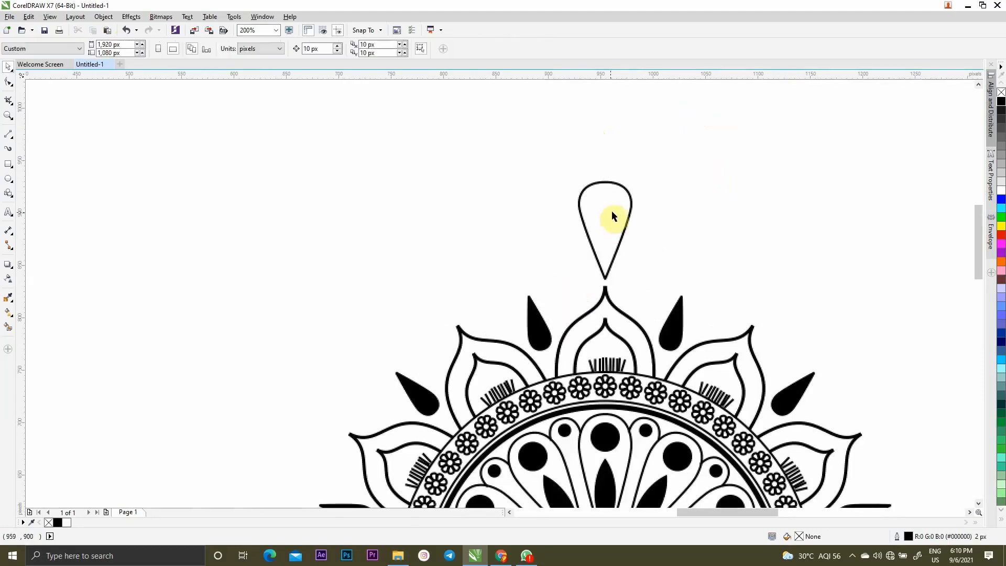
{"action": "key", "text": "ctrl+v"}
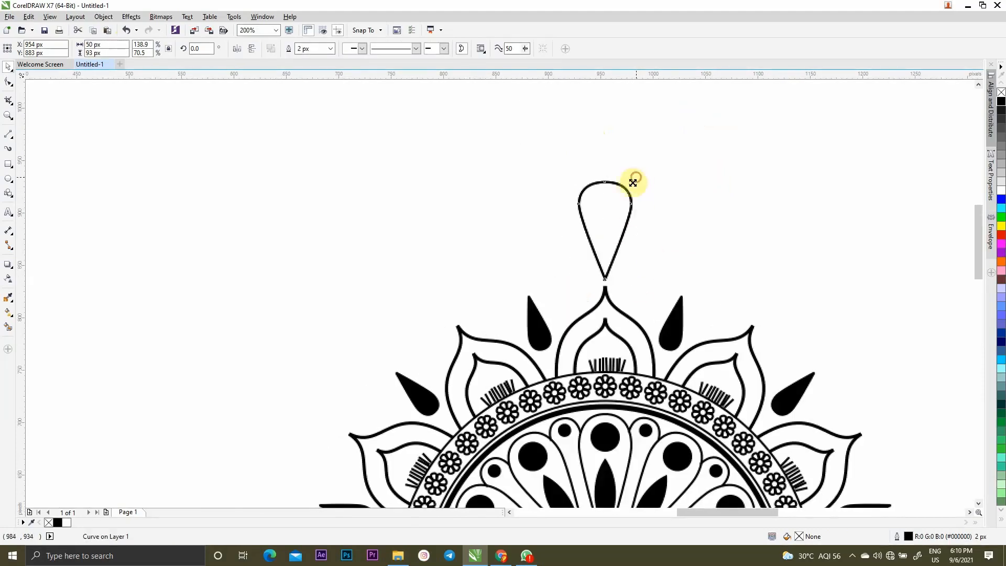
Add a black-filled copy about 26 by 48 px inside the outlined teardrop above the top petal and group the two
{"action": "left_click_drag", "start_coordinate": [633, 182], "coordinate": [624, 200]}
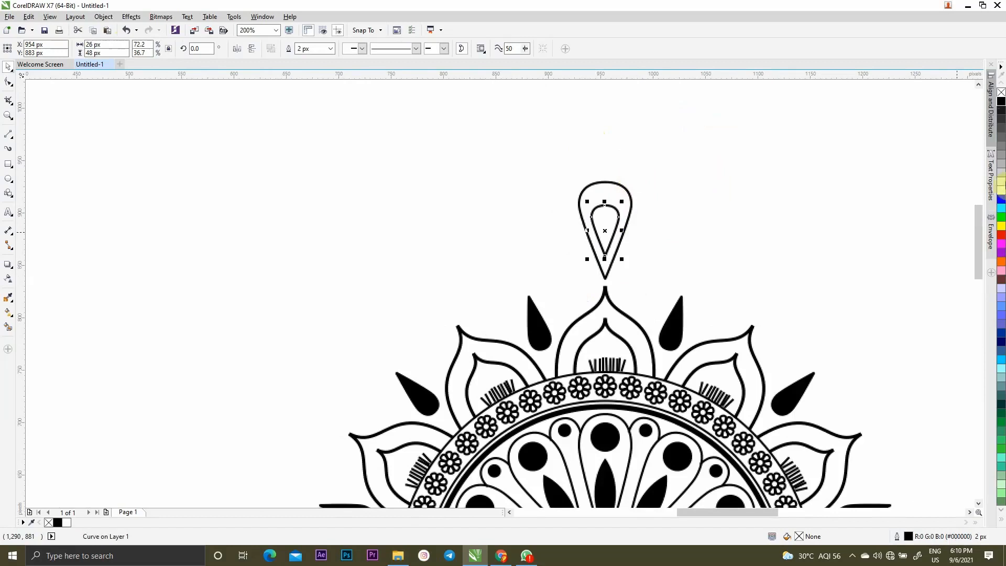
{"action": "left_click", "coordinate": [1001, 101]}
{"action": "left_click", "coordinate": [754, 222]}
{"action": "scroll", "coordinate": [585, 219], "scroll_direction": "down", "scroll_amount": 2}
{"action": "left_click_drag", "start_coordinate": [557, 175], "coordinate": [620, 259]}
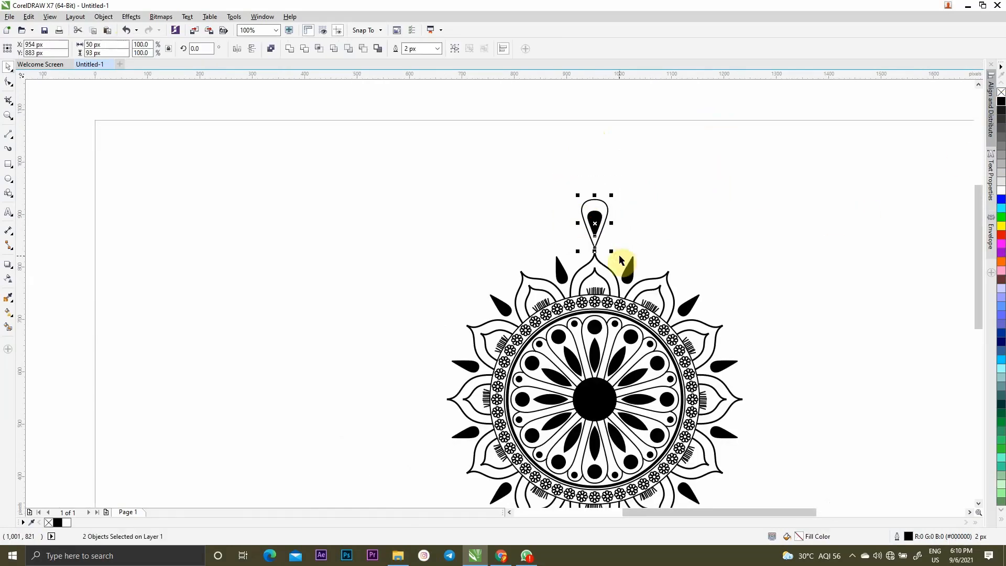
{"action": "key", "text": "ctrl+g"}
Move the grouped teardrop's rotation centre to the mandala's centre and place a copy rotated 15° counterclockwise
{"action": "left_click", "coordinate": [596, 220]}
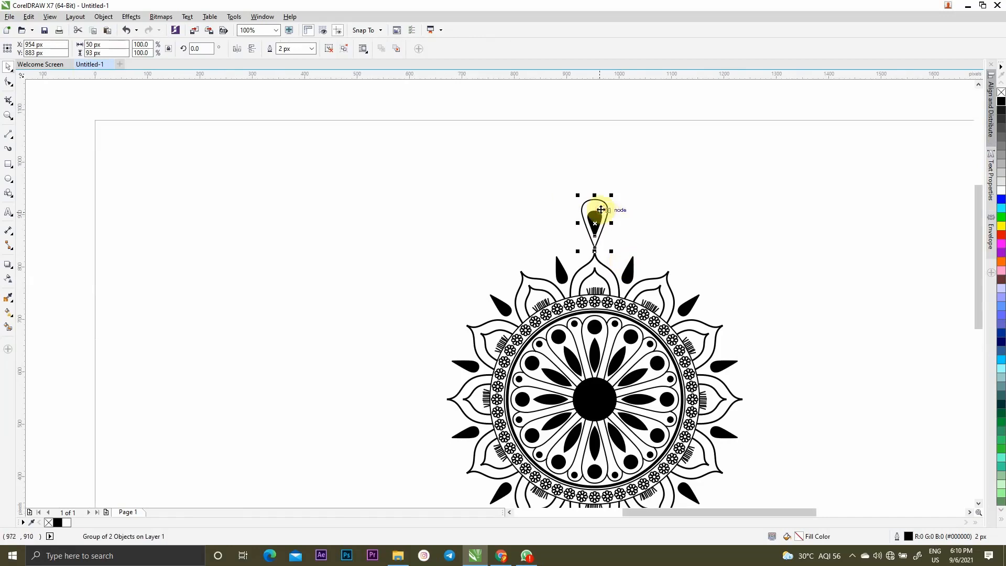
{"action": "left_click_drag", "start_coordinate": [595, 224], "coordinate": [592, 399]}
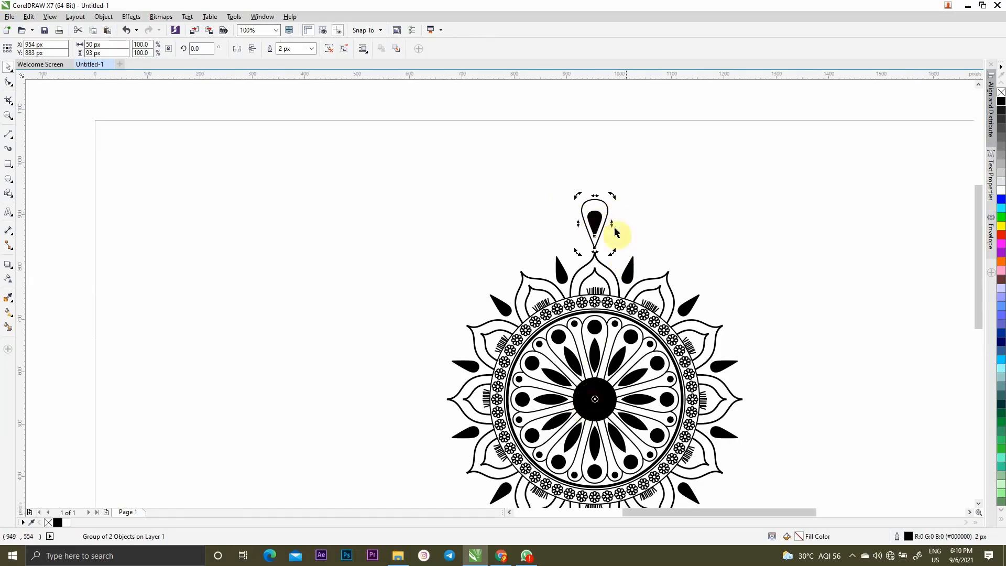
{"action": "left_click", "coordinate": [610, 206]}
{"action": "left_click_drag", "start_coordinate": [611, 197], "coordinate": [576, 216]}
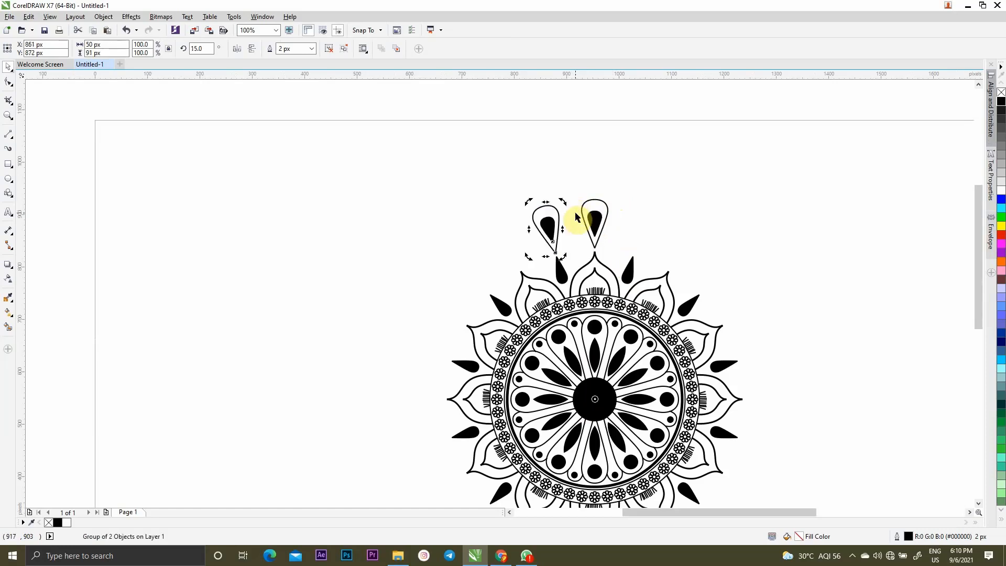
Repeat the rotated teardrop copy around the mandala into a full outer ring of twenty-four
{"action": "key", "text": "ctrl+r"}
{"action": "key", "text": "ctrl+r"}
{"action": "key", "text": "ctrl+r"}
{"action": "key", "text": "ctrl+r"}
{"action": "key", "text": "ctrl+r"}
{"action": "key", "text": "ctrl+r"}
{"action": "key", "text": "ctrl+r"}
{"action": "key", "text": "ctrl+r"}
{"action": "scroll", "coordinate": [577, 215], "scroll_direction": "down", "scroll_amount": 3}
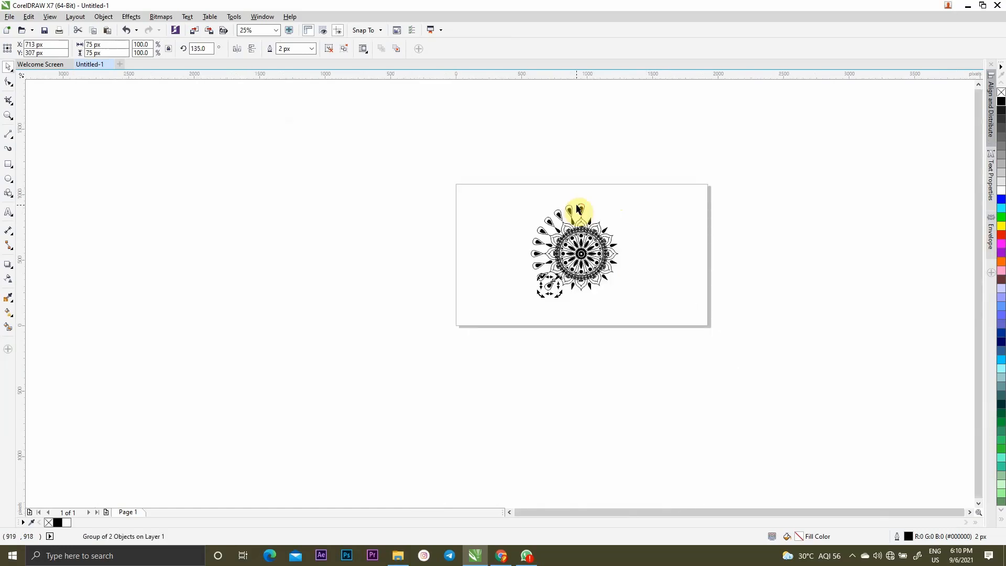
{"action": "key", "text": "ctrl+r"}
{"action": "key", "text": "ctrl+r"}
{"action": "key", "text": "ctrl+r"}
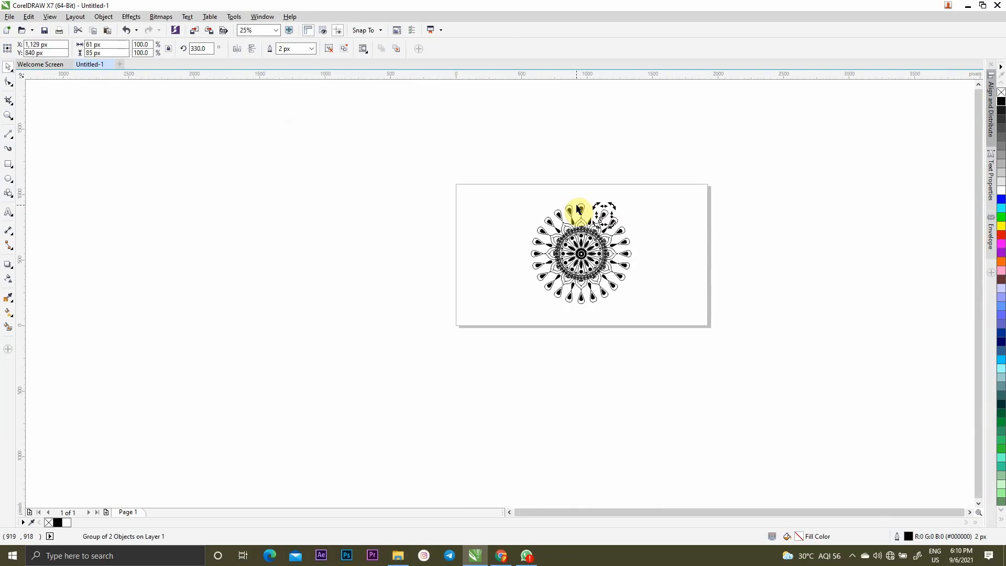
{"action": "scroll", "coordinate": [624, 210], "scroll_direction": "down", "scroll_amount": 1}
{"action": "scroll", "coordinate": [618, 210], "scroll_direction": "up", "scroll_amount": 2}
{"action": "left_click", "coordinate": [696, 220]}
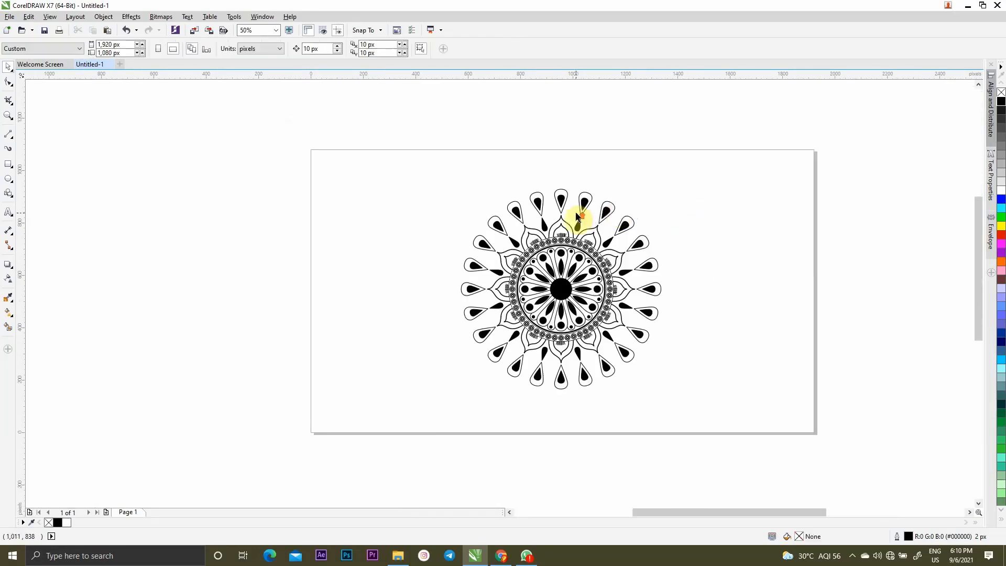
{"action": "scroll", "coordinate": [577, 213], "scroll_direction": "up", "scroll_amount": 2}
{"action": "left_click", "coordinate": [745, 204]}
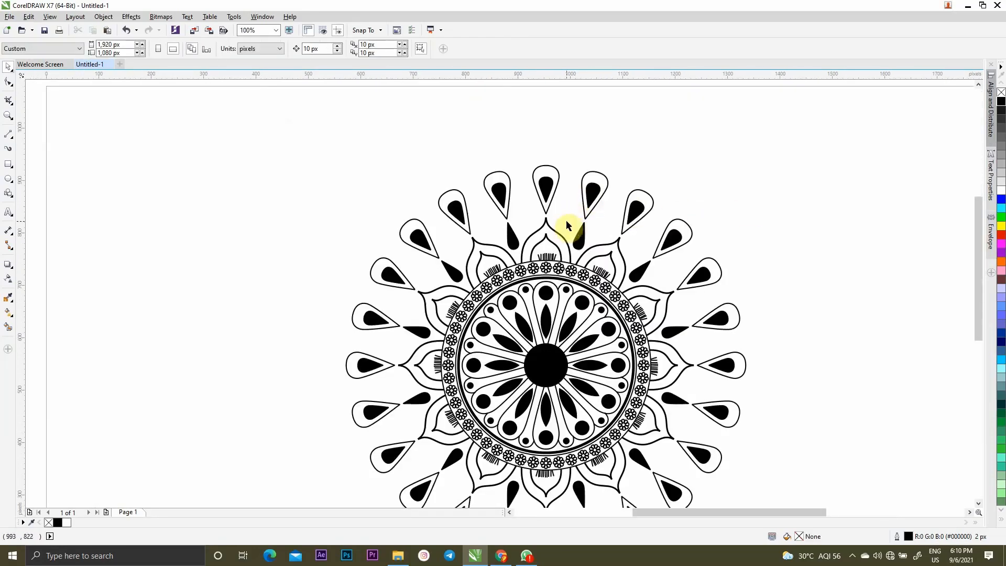
{"action": "left_click", "coordinate": [547, 331]}
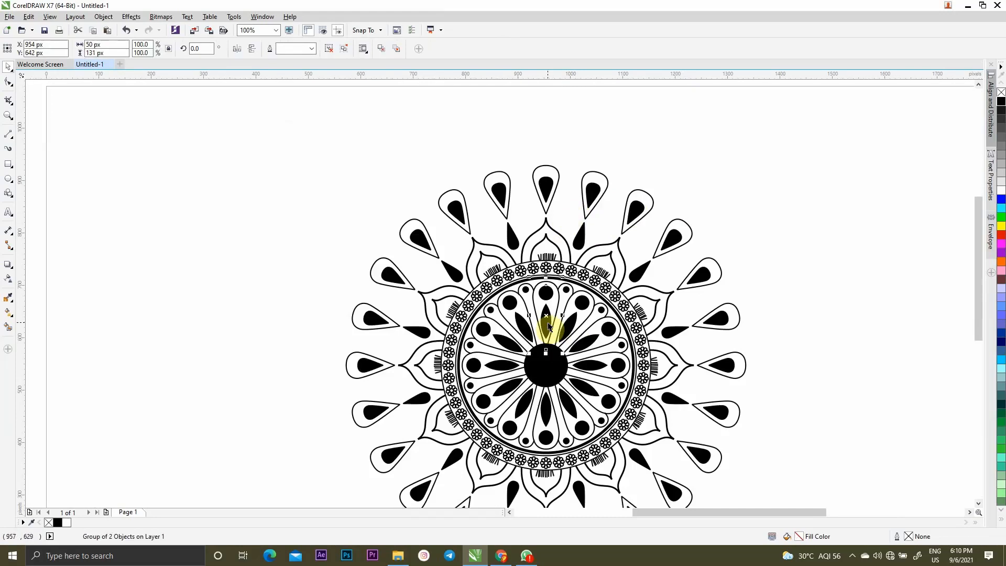
{"action": "left_click", "coordinate": [545, 318]}
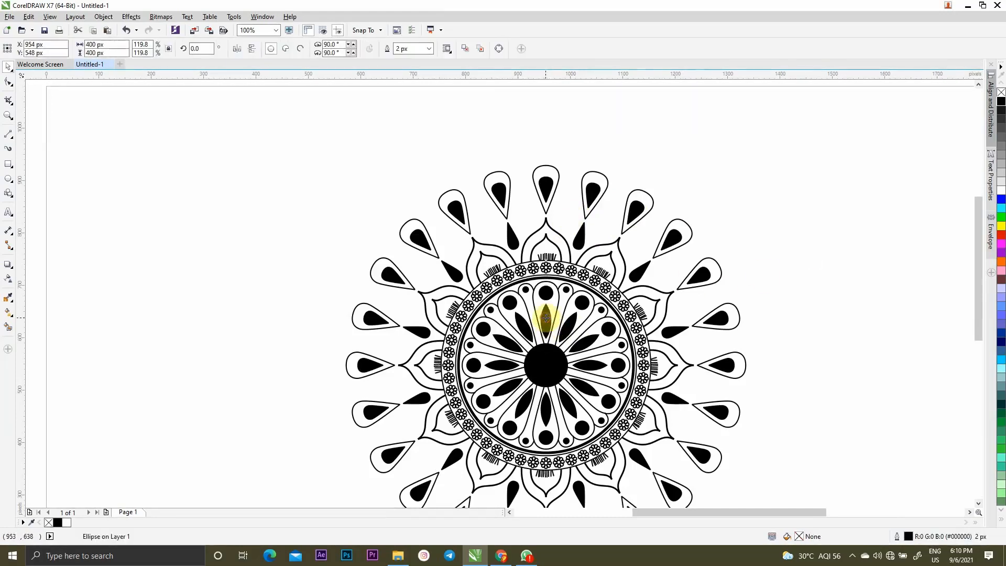
{"action": "left_click", "coordinate": [854, 308]}
Try to place a copy of a black gap teardrop between two outer teardrops and set its rotation to 360°
{"action": "left_click", "coordinate": [670, 330]}
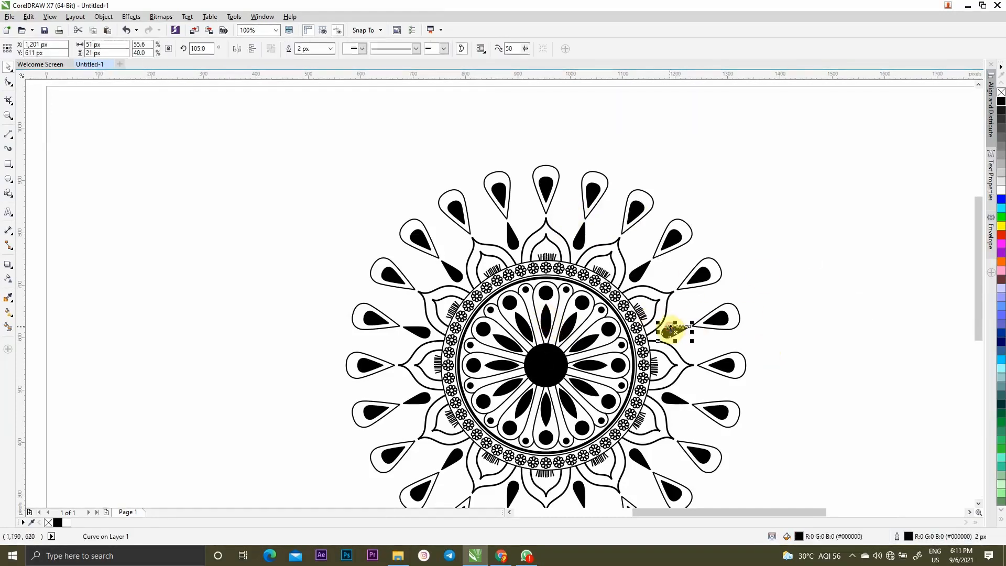
{"action": "left_click_drag", "start_coordinate": [675, 331], "coordinate": [527, 210]}
{"action": "left_click_drag", "start_coordinate": [212, 49], "coordinate": [82, 48]}
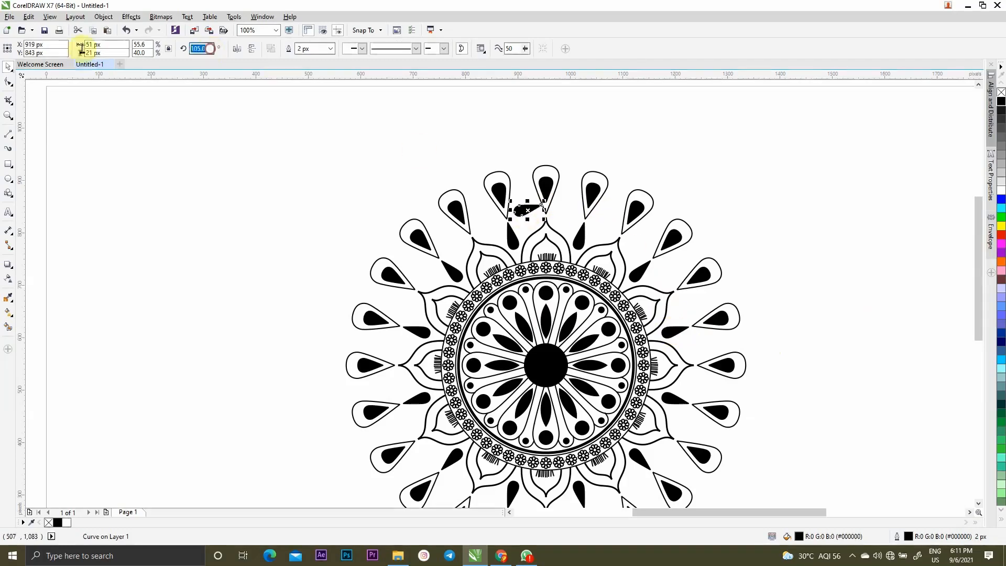
{"action": "type", "text": "360"}
{"action": "key", "text": "Return"}
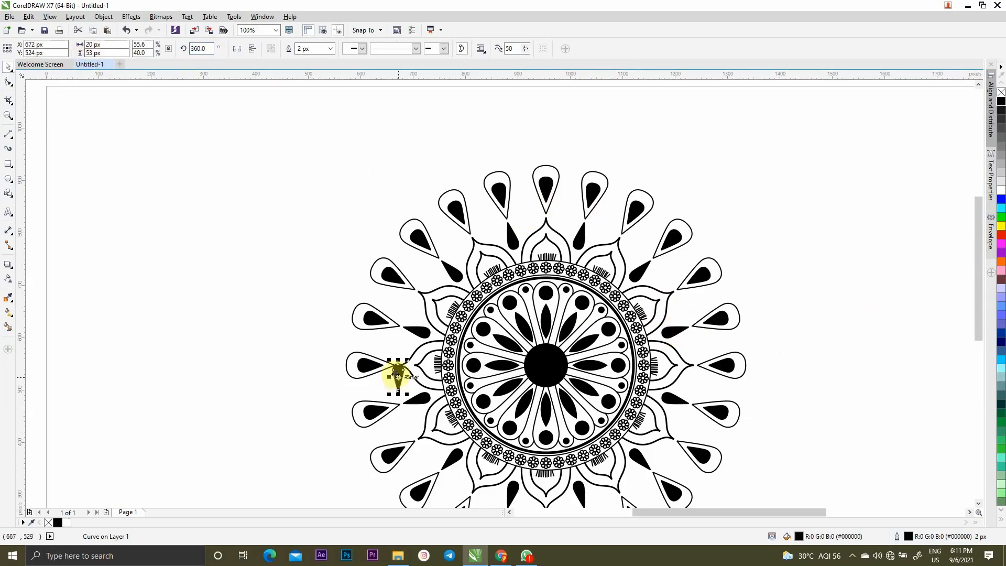
Undo the black teardrop's placement and repeat the last outer teardrop copy to close the ring again
{"action": "key", "text": "ctrl+z"}
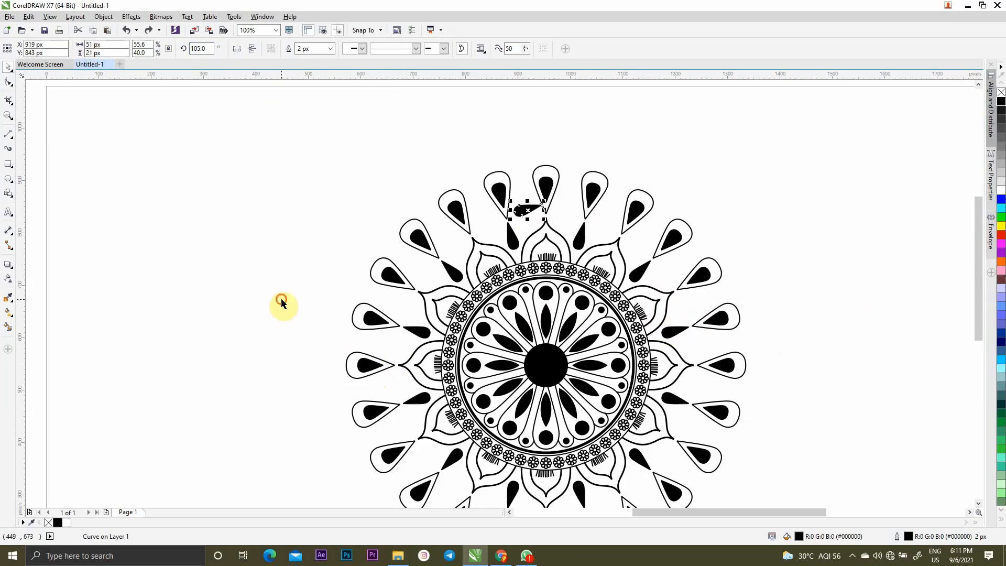
{"action": "key", "text": "ctrl+z"}
{"action": "key", "text": "ctrl+z"}
{"action": "key", "text": "ctrl+z"}
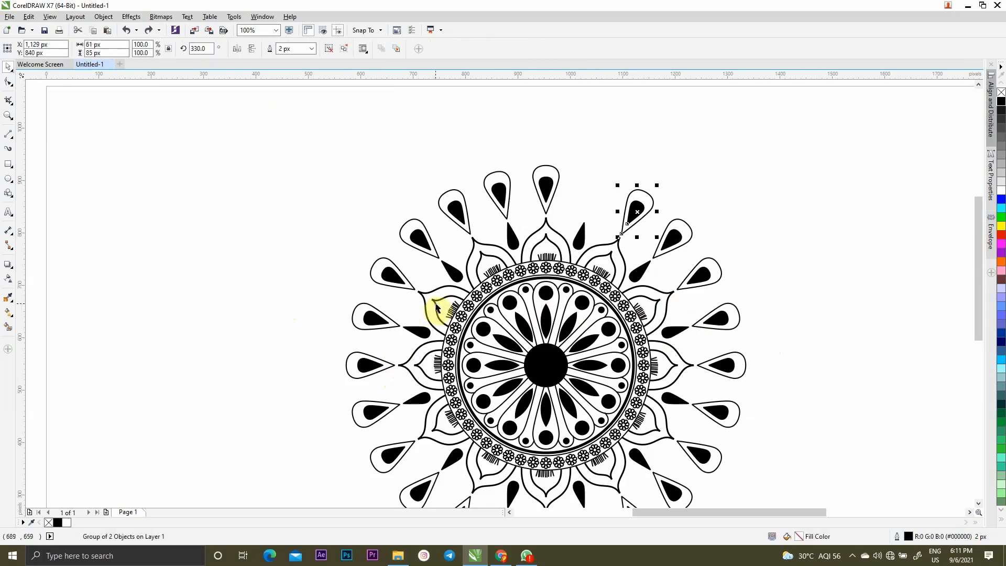
{"action": "key", "text": "ctrl+r"}
{"action": "left_click", "coordinate": [773, 245]}
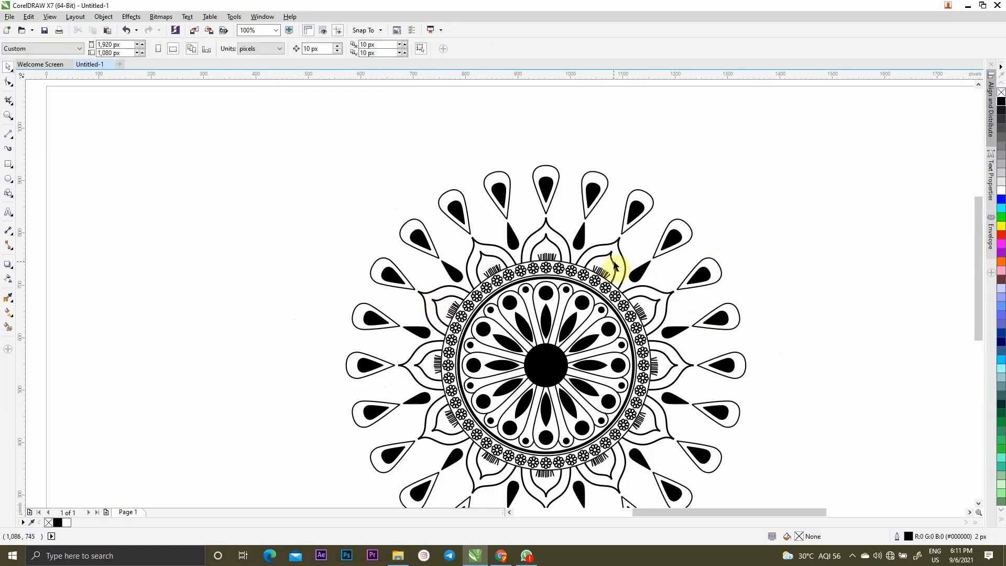
Place a copy of a black gap teardrop outside the outer ring and set its rotation to 360°
{"action": "left_click_drag", "start_coordinate": [638, 269], "coordinate": [678, 194]}
{"action": "left_click", "coordinate": [680, 174]}
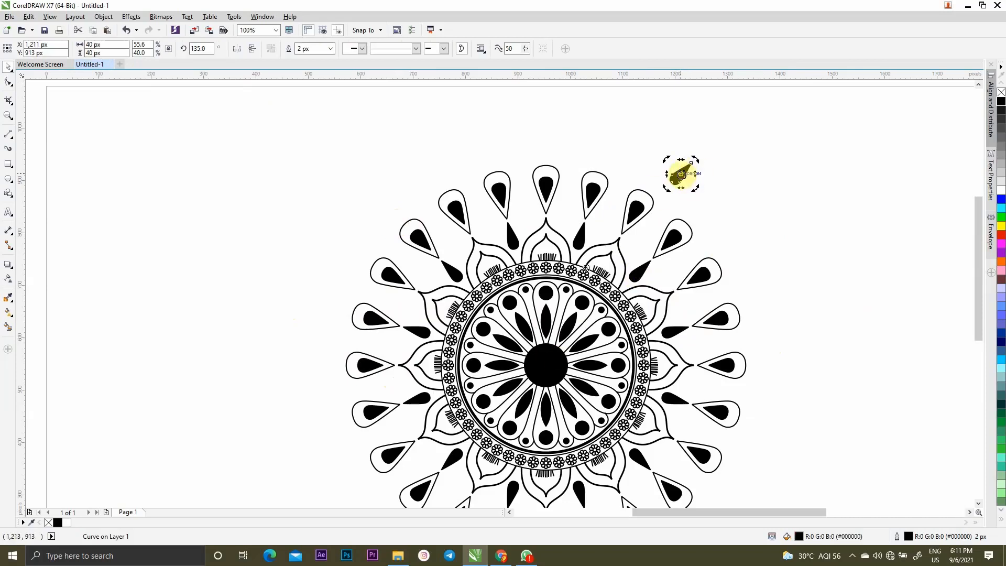
{"action": "left_click_drag", "start_coordinate": [587, 268], "coordinate": [680, 182]}
{"action": "left_click", "coordinate": [202, 48]}
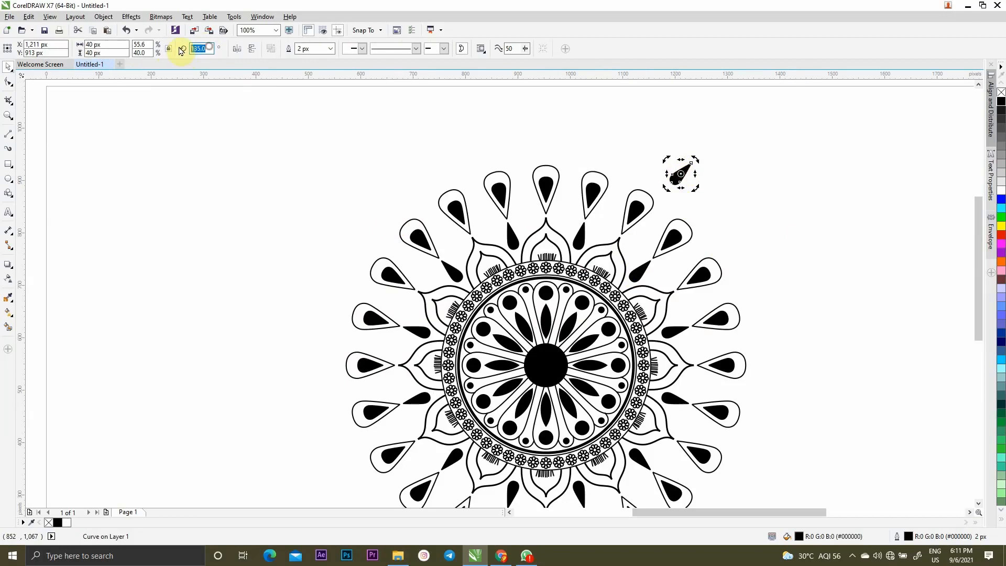
{"action": "type", "text": "0"}
{"action": "key", "text": "Return"}
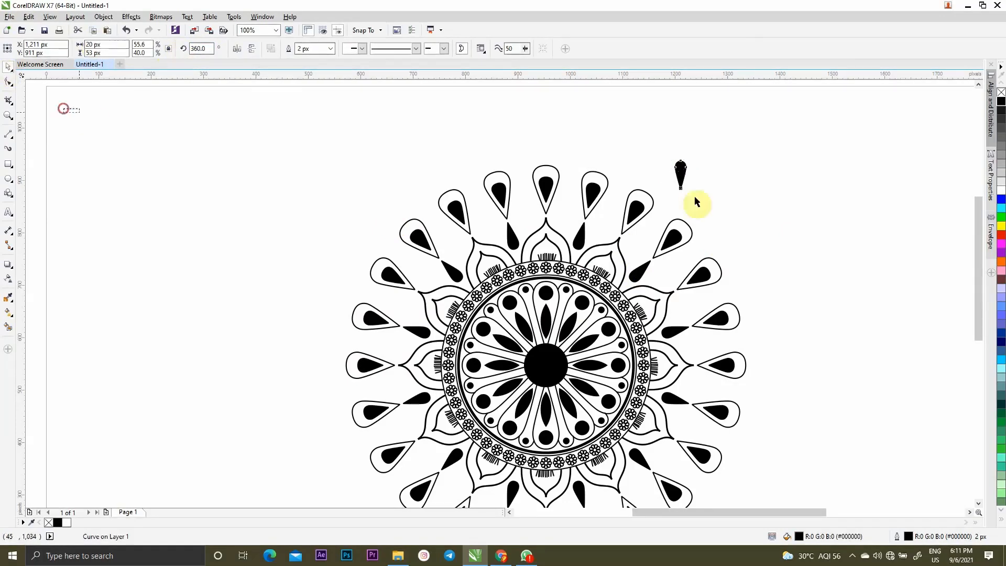
{"action": "left_click", "coordinate": [697, 202]}
Move the upright black teardrop beside the top petal's tip and centre it horizontally on the top outer teardrop
{"action": "left_click_drag", "start_coordinate": [680, 175], "coordinate": [523, 205]}
{"action": "scroll", "coordinate": [523, 206], "scroll_direction": "up", "scroll_amount": 2}
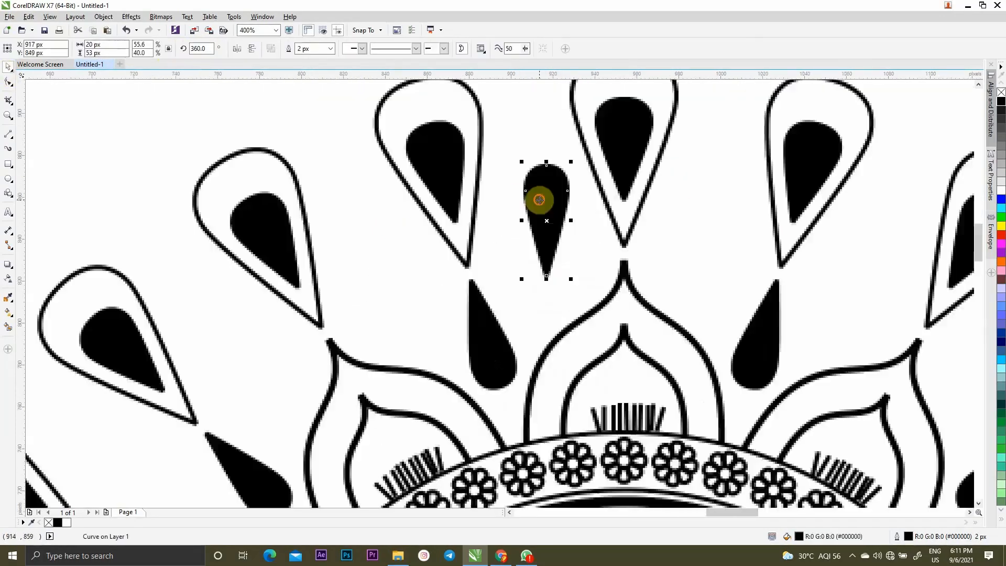
{"action": "scroll", "coordinate": [556, 271], "scroll_direction": "down", "scroll_amount": 1}
{"action": "left_click", "coordinate": [576, 231], "text": "shift"}
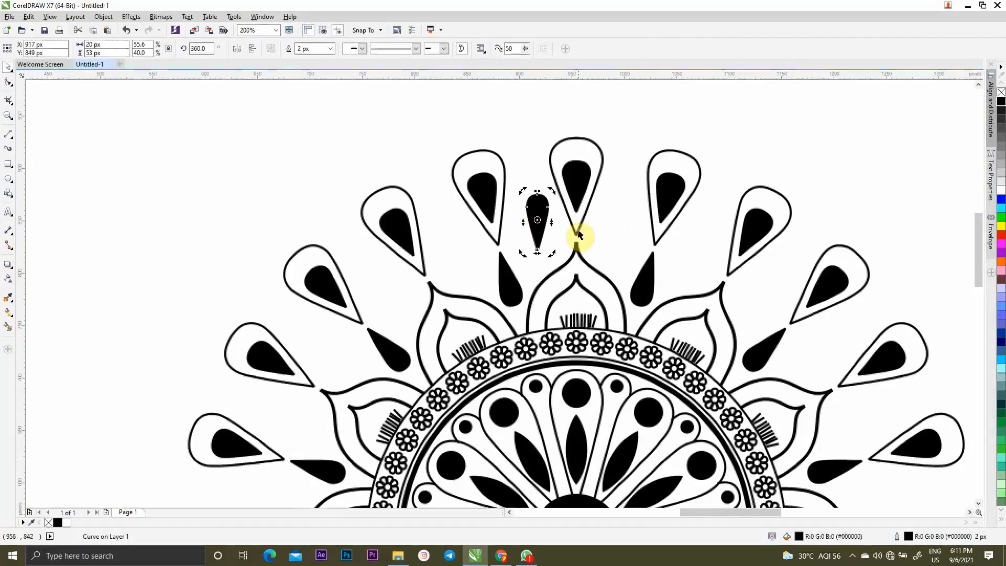
{"action": "key", "text": "c"}
{"action": "left_click", "coordinate": [697, 87]}
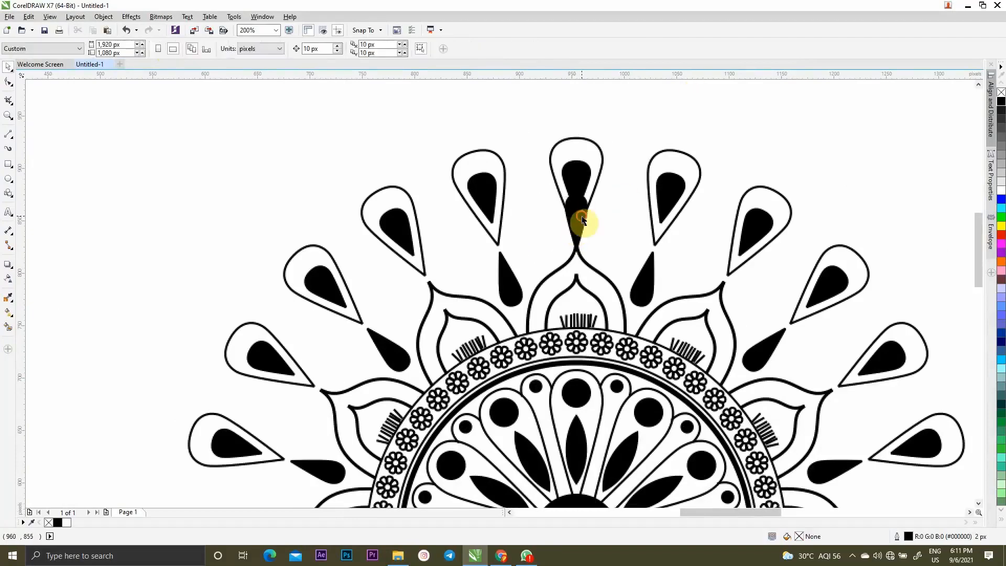
Flip the centred black teardrop vertically and enlarge it to about 29 by 77 px
{"action": "left_click", "coordinate": [578, 220]}
{"action": "left_click", "coordinate": [252, 48]}
{"action": "scroll", "coordinate": [589, 213], "scroll_direction": "down", "scroll_amount": 1}
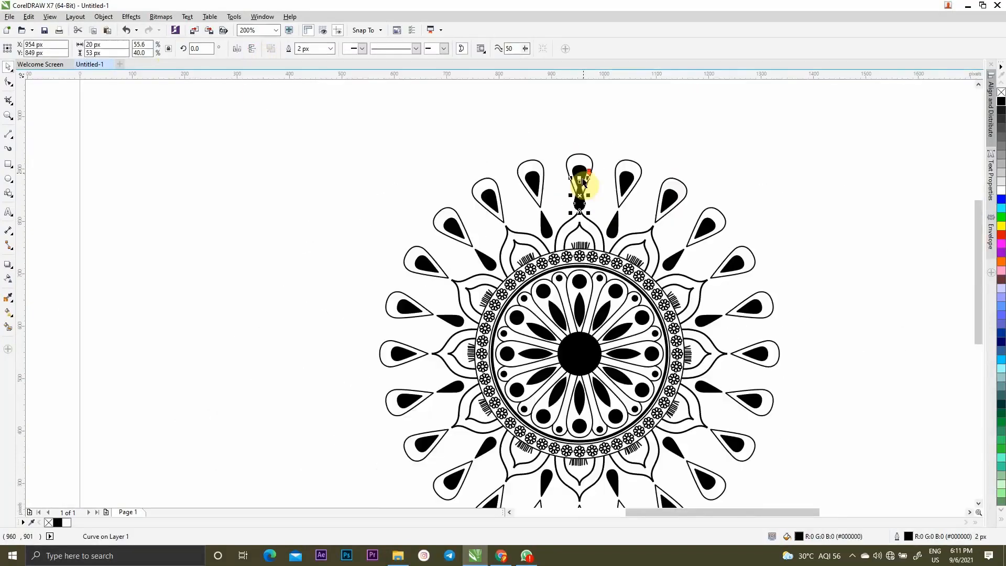
{"action": "scroll", "coordinate": [584, 209], "scroll_direction": "up", "scroll_amount": 1}
{"action": "mouse_move", "coordinate": [596, 177]}
{"action": "left_mouse_down"}
{"action": "mouse_move", "coordinate": [616, 205]}
{"action": "mouse_move", "coordinate": [588, 163]}
{"action": "left_mouse_up"}
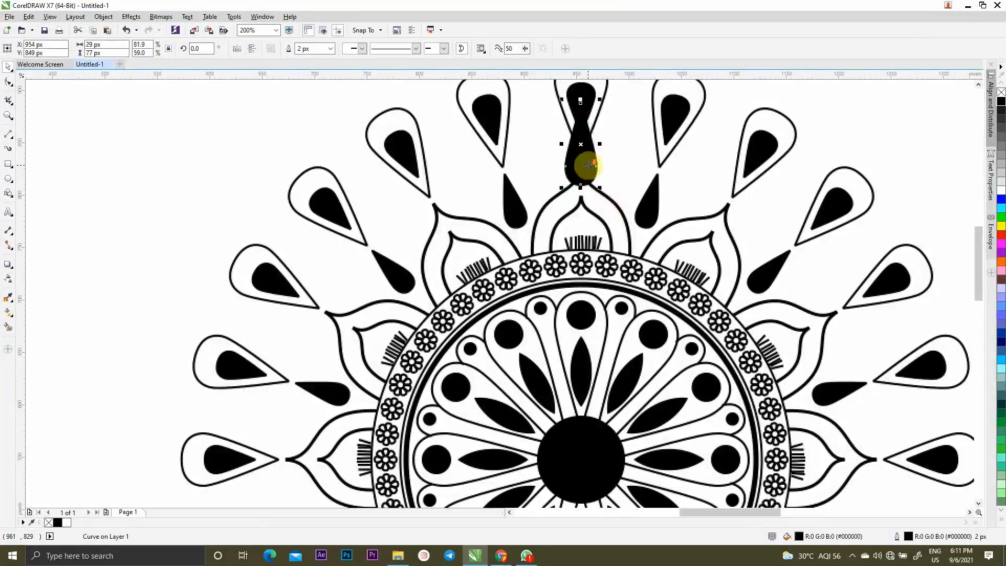
Try to rotate the enlarged black teardrop about 7° counterclockwise around the mandala's centre, then undo the rotation
{"action": "scroll", "coordinate": [589, 163], "scroll_direction": "down", "scroll_amount": 1}
{"action": "left_click", "coordinate": [584, 160]}
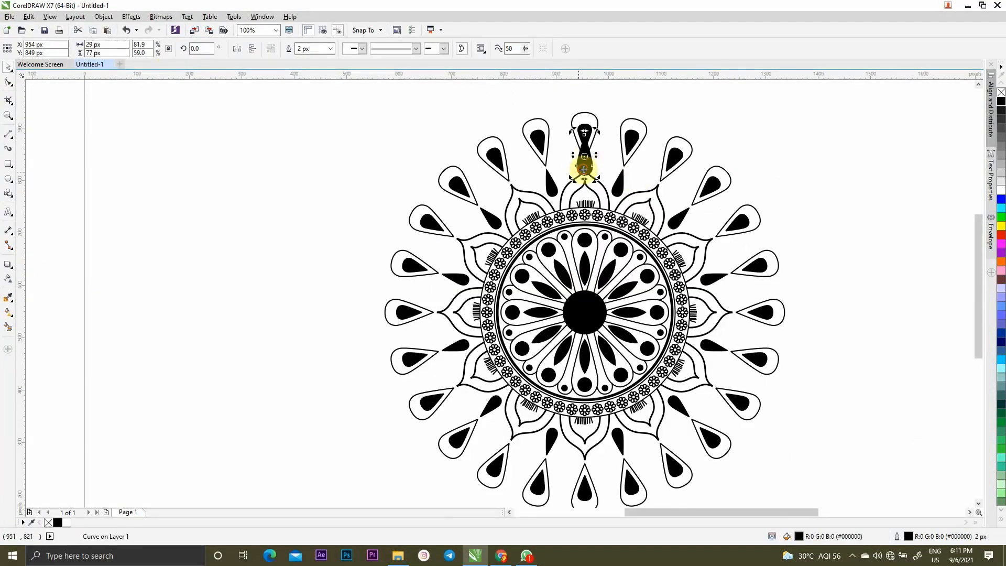
{"action": "left_click_drag", "start_coordinate": [585, 243], "coordinate": [584, 312]}
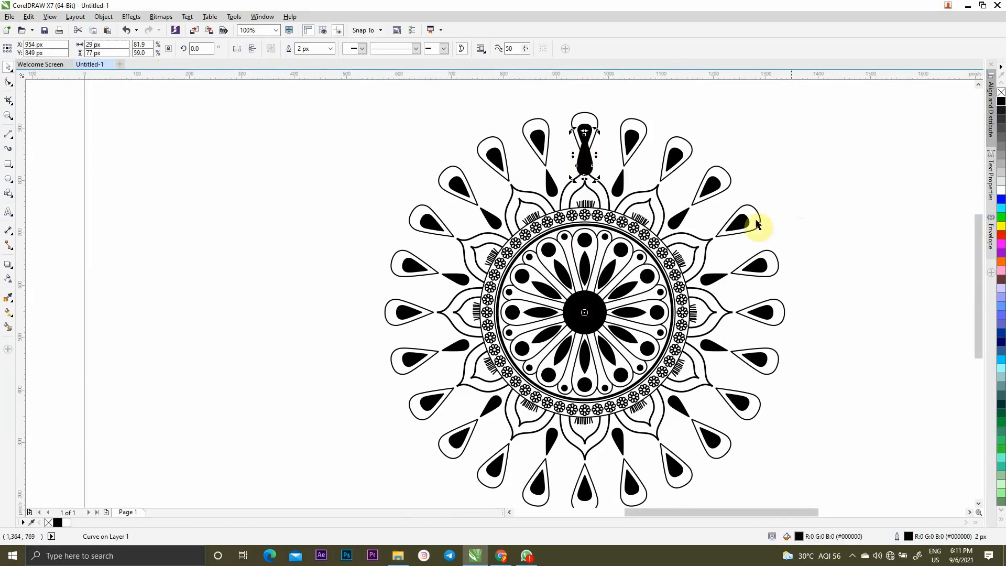
{"action": "mouse_move", "coordinate": [596, 131]}
{"action": "left_mouse_down"}
{"action": "mouse_move", "coordinate": [567, 137]}
{"action": "mouse_move", "coordinate": [585, 134]}
{"action": "left_mouse_up"}
{"action": "scroll", "coordinate": [571, 142], "scroll_direction": "up", "scroll_amount": 1}
{"action": "scroll", "coordinate": [584, 134], "scroll_direction": "up", "scroll_amount": 1}
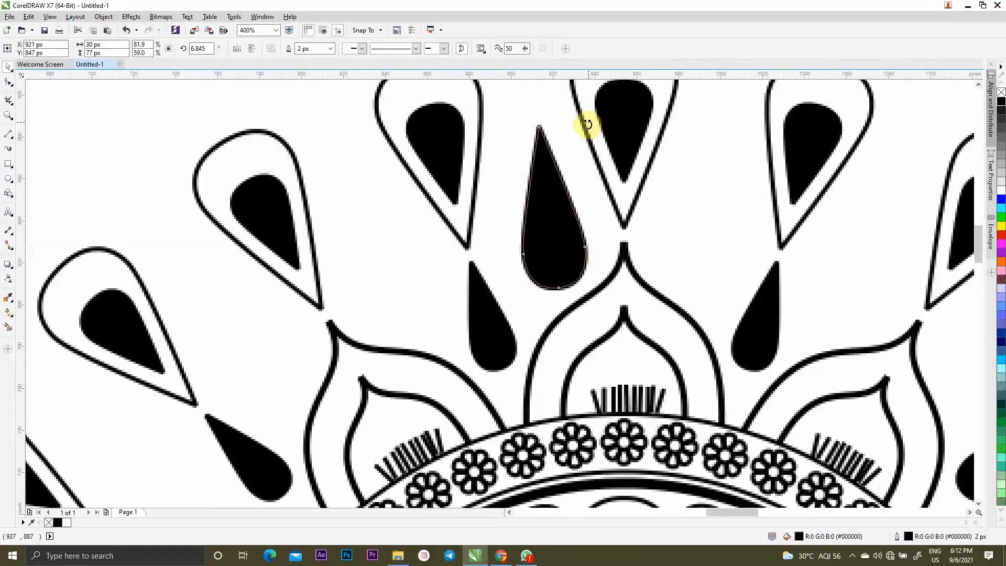
{"action": "key", "text": "ctrl+z"}
{"action": "key", "text": "ctrl+z"}
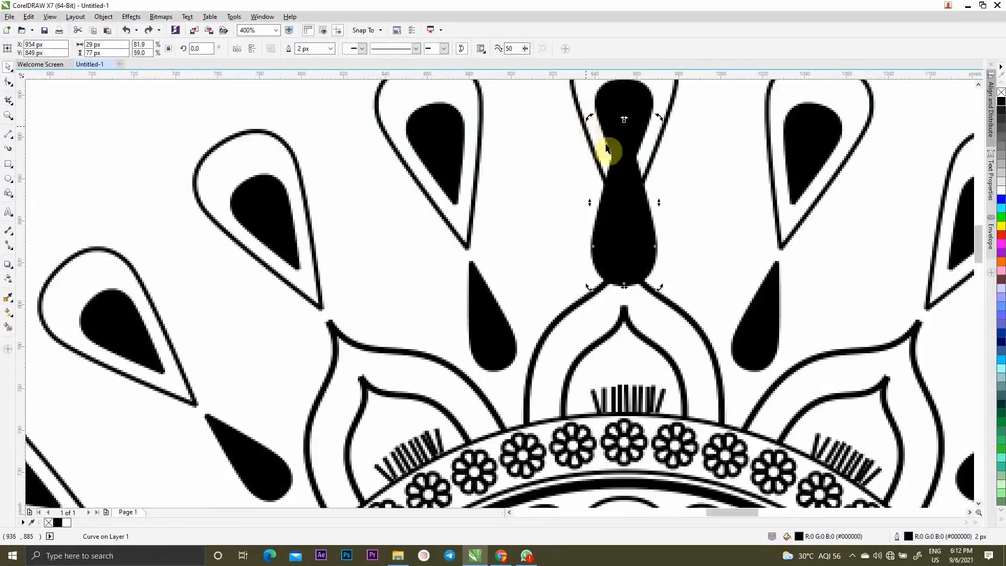
{"action": "scroll", "coordinate": [638, 199], "scroll_direction": "down", "scroll_amount": 1}
{"action": "left_click", "coordinate": [761, 199]}
{"action": "scroll", "coordinate": [626, 168], "scroll_direction": "up", "scroll_amount": 1}
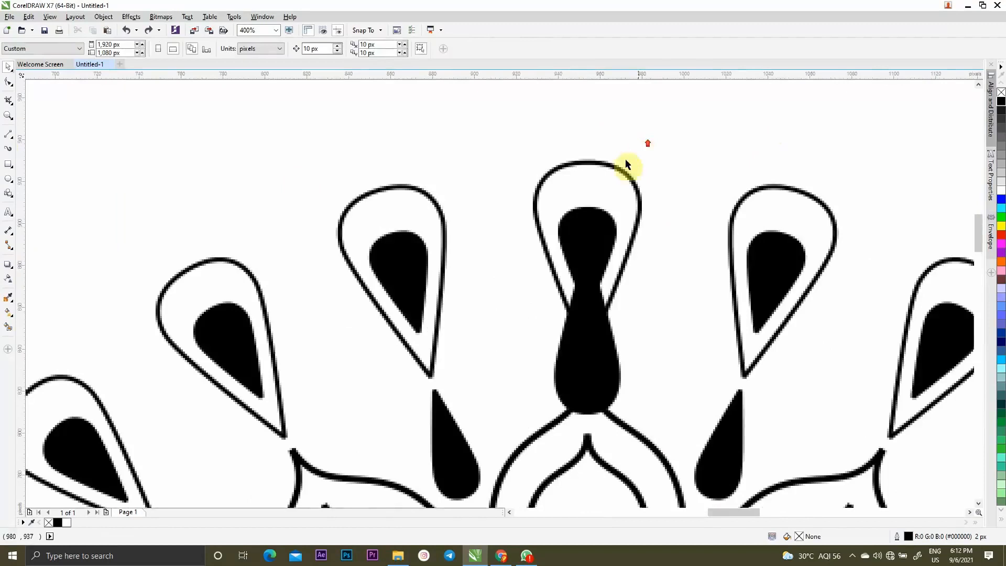
Draw a circle in the upper part of the top outer teardrop, fill it black and shrink it to about 32 px
{"action": "left_click", "coordinate": [9, 178]}
{"action": "left_click_drag", "start_coordinate": [585, 208], "coordinate": [609, 247]}
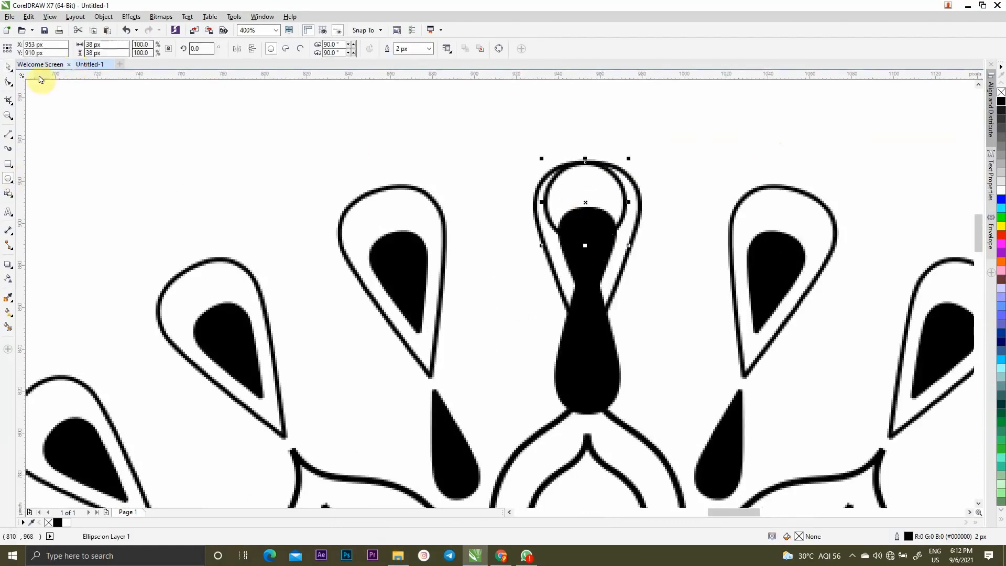
{"action": "left_click", "coordinate": [8, 67]}
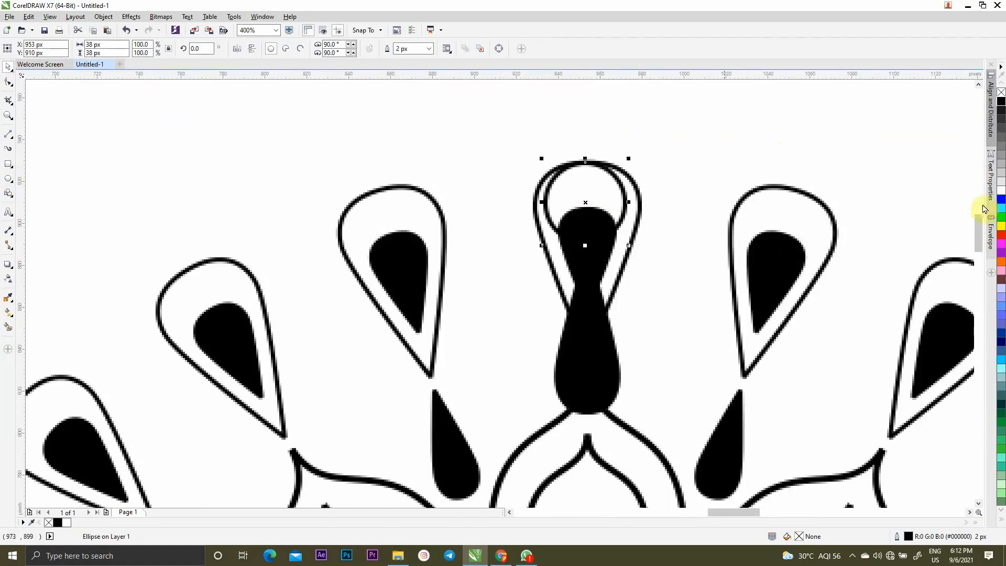
{"action": "left_click", "coordinate": [1001, 101]}
{"action": "left_click_drag", "start_coordinate": [628, 158], "coordinate": [622, 165]}
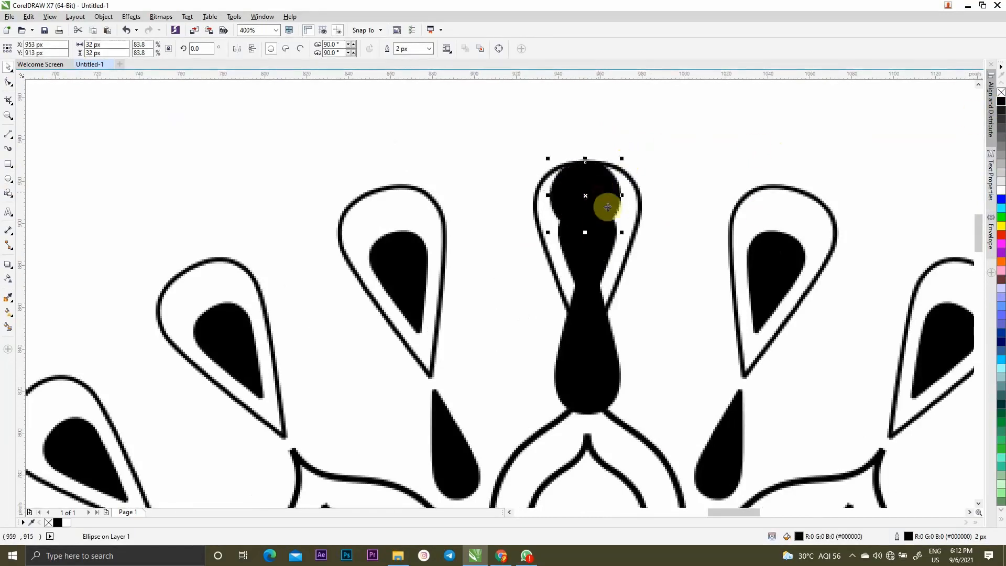
Select the black circle together with the enlarged black teardrop and move their rotation centre to the mandala's centre
{"action": "left_click", "coordinate": [591, 337], "text": "shift"}
{"action": "scroll", "coordinate": [588, 230], "scroll_direction": "down", "scroll_amount": 1}
{"action": "scroll", "coordinate": [588, 231], "scroll_direction": "down", "scroll_amount": 2}
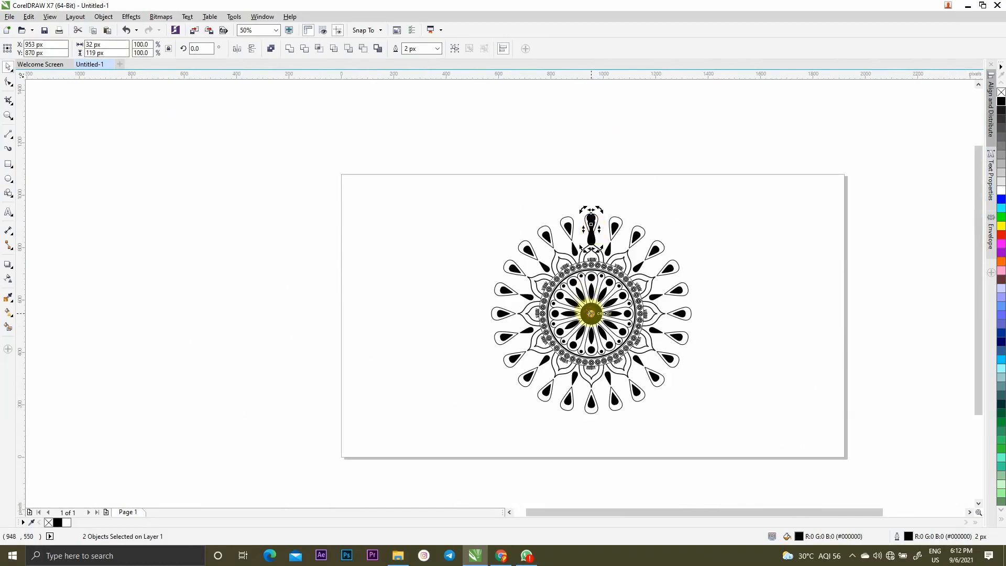
{"action": "scroll", "coordinate": [586, 304], "scroll_direction": "up", "scroll_amount": 2}
{"action": "scroll", "coordinate": [636, 95], "scroll_direction": "down", "scroll_amount": 2}
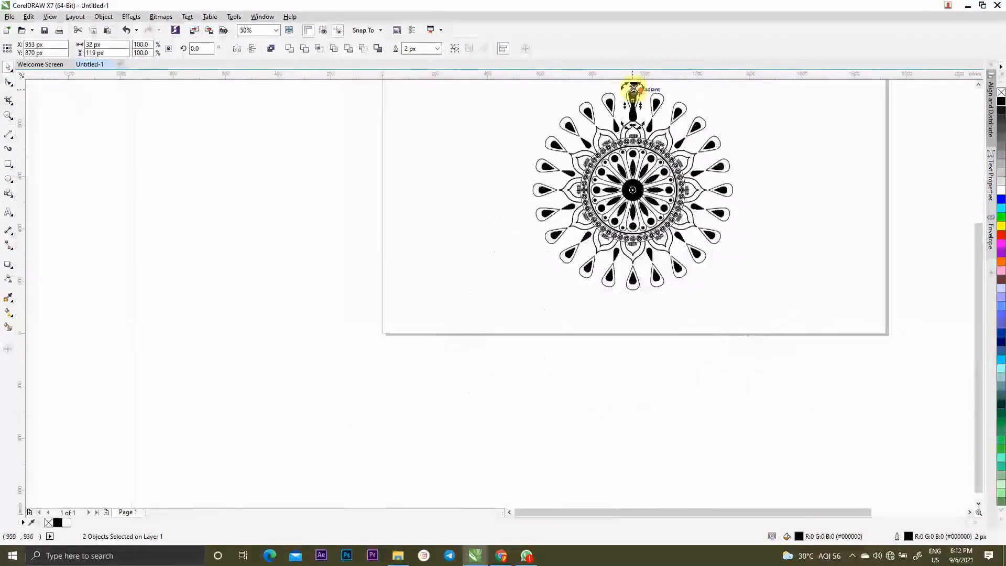
Group the black circle and teardrop, centre the group's rotation on the mandala, and rotate it about 7.5° counterclockwise
{"action": "scroll", "coordinate": [633, 89], "scroll_direction": "up", "scroll_amount": 1}
{"action": "key", "text": "ctrl+g"}
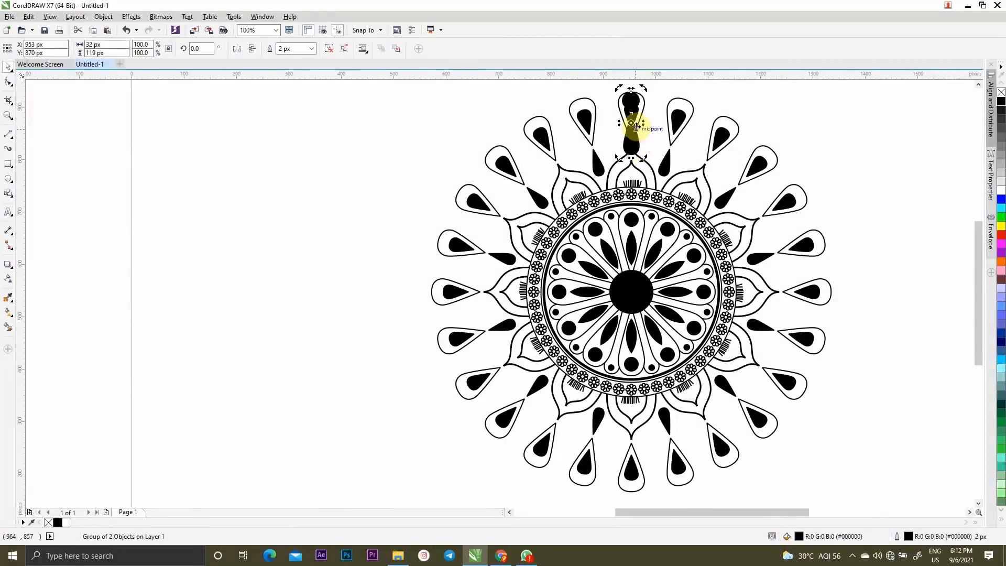
{"action": "left_click_drag", "start_coordinate": [631, 123], "coordinate": [631, 292]}
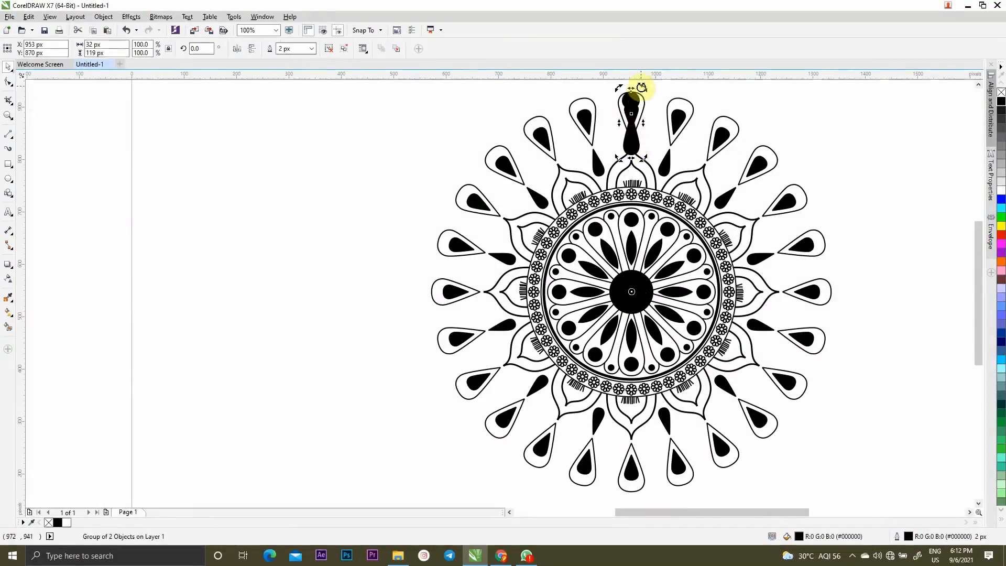
{"action": "left_click_drag", "start_coordinate": [642, 89], "coordinate": [615, 94]}
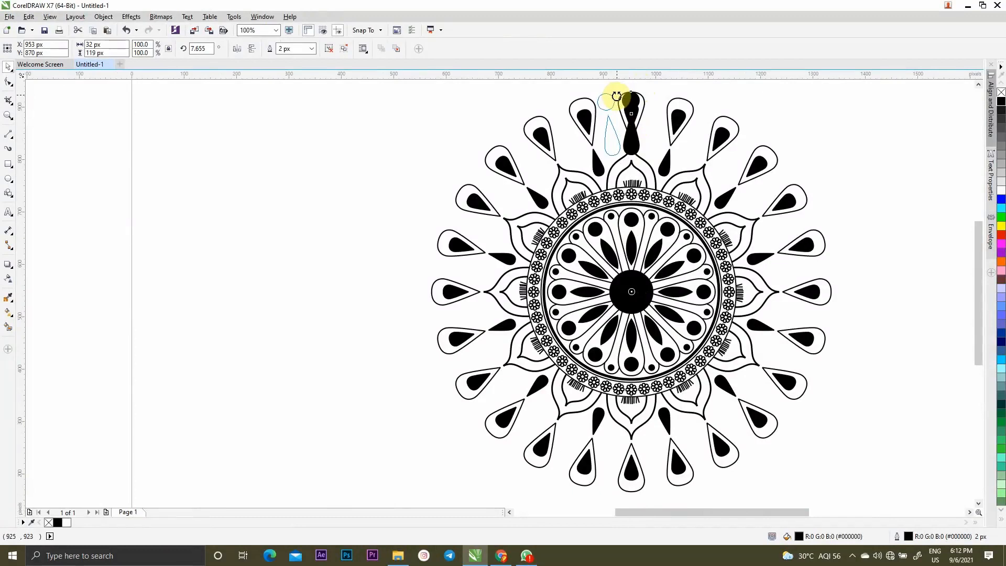
{"action": "left_click_drag", "start_coordinate": [616, 95], "coordinate": [614, 97]}
{"action": "scroll", "coordinate": [617, 105], "scroll_direction": "down", "scroll_amount": 1}
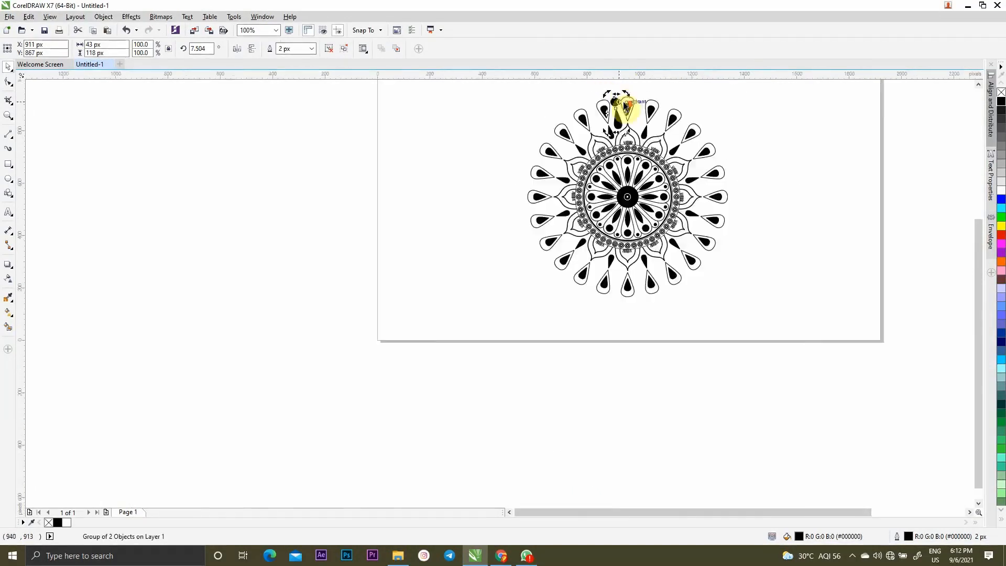
Copy the rotated teardrop-and-circle group every 15° around the mandala's centre, filling all gaps between the outer teardrops
{"action": "scroll", "coordinate": [623, 99], "scroll_direction": "up", "scroll_amount": 1}
{"action": "key", "text": "ctrl+r"}
{"action": "key", "text": "ctrl+r"}
{"action": "key", "text": "ctrl+r"}
{"action": "key", "text": "ctrl+r"}
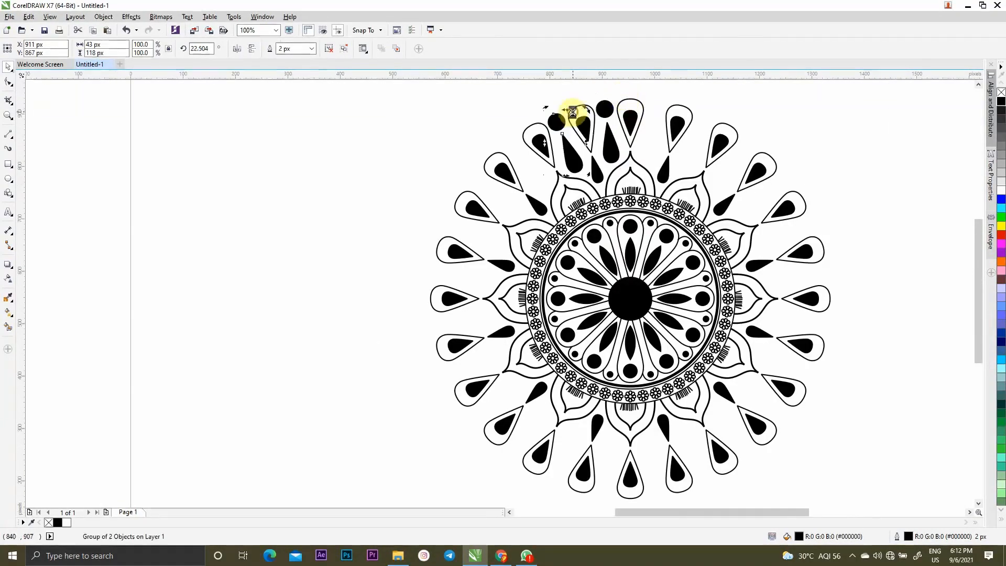
{"action": "key", "text": "ctrl+r"}
{"action": "key", "text": "ctrl+r"}
{"action": "key", "text": "ctrl+r"}
{"action": "key", "text": "ctrl+r"}
{"action": "key", "text": "ctrl+r"}
{"action": "key", "text": "ctrl+r"}
{"action": "key", "text": "ctrl+r"}
{"action": "key", "text": "ctrl+r"}
{"action": "key", "text": "ctrl+r"}
{"action": "key", "text": "ctrl+r"}
{"action": "key", "text": "ctrl+r"}
{"action": "key", "text": "ctrl+r"}
{"action": "key", "text": "ctrl+r"}
{"action": "key", "text": "ctrl+r"}
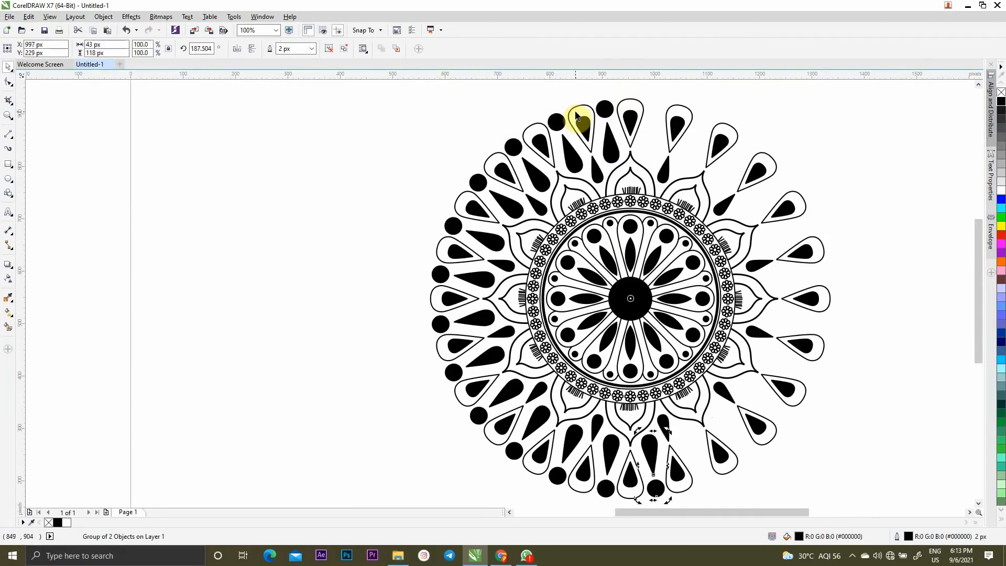
{"action": "key", "text": "ctrl+r"}
{"action": "key", "text": "ctrl+r"}
{"action": "key", "text": "ctrl+r"}
{"action": "key", "text": "ctrl+r"}
{"action": "key", "text": "ctrl+r"}
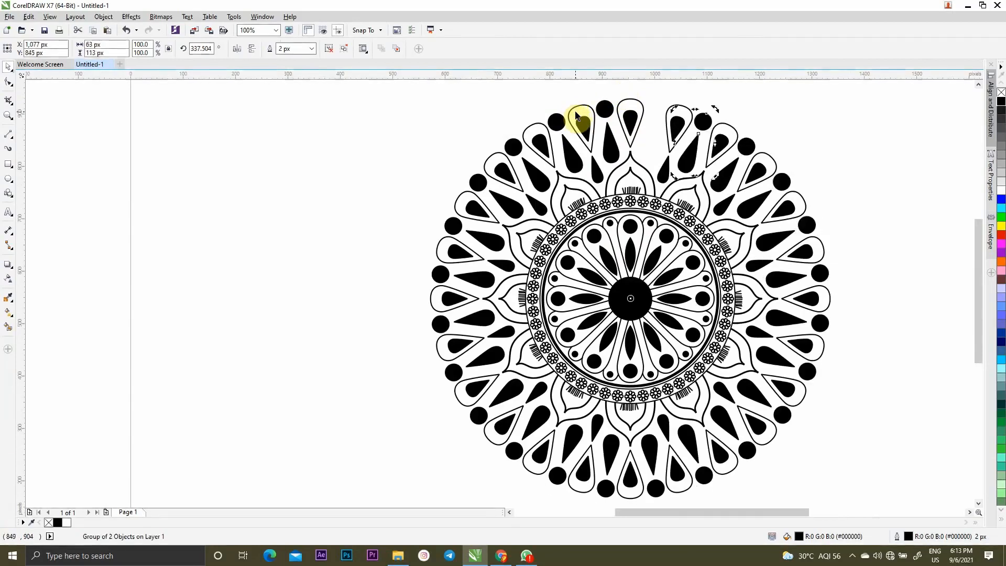
{"action": "left_click", "coordinate": [878, 200]}
{"action": "scroll", "coordinate": [749, 228], "scroll_direction": "down", "scroll_amount": 1}
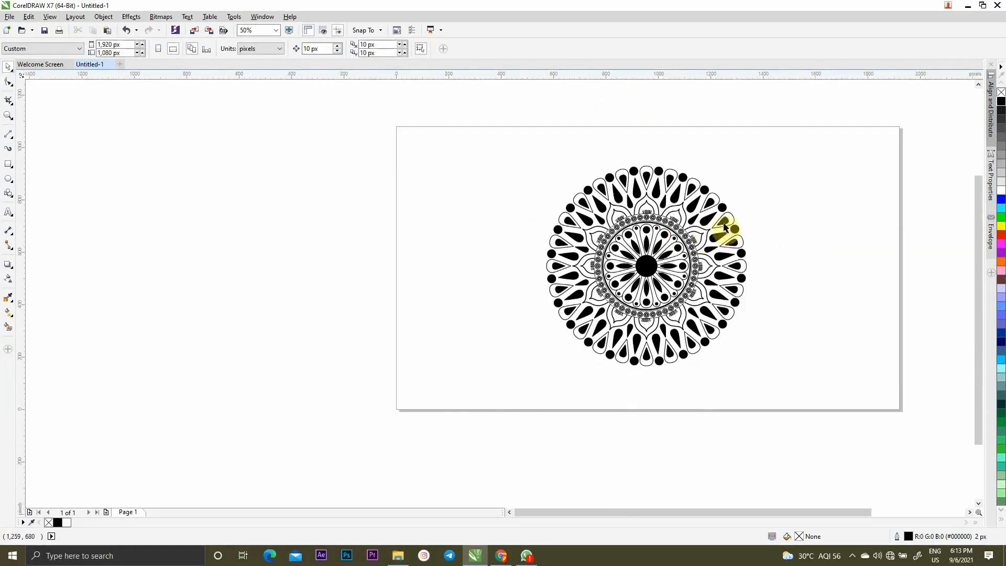
{"action": "scroll", "coordinate": [724, 225], "scroll_direction": "up", "scroll_amount": 1}
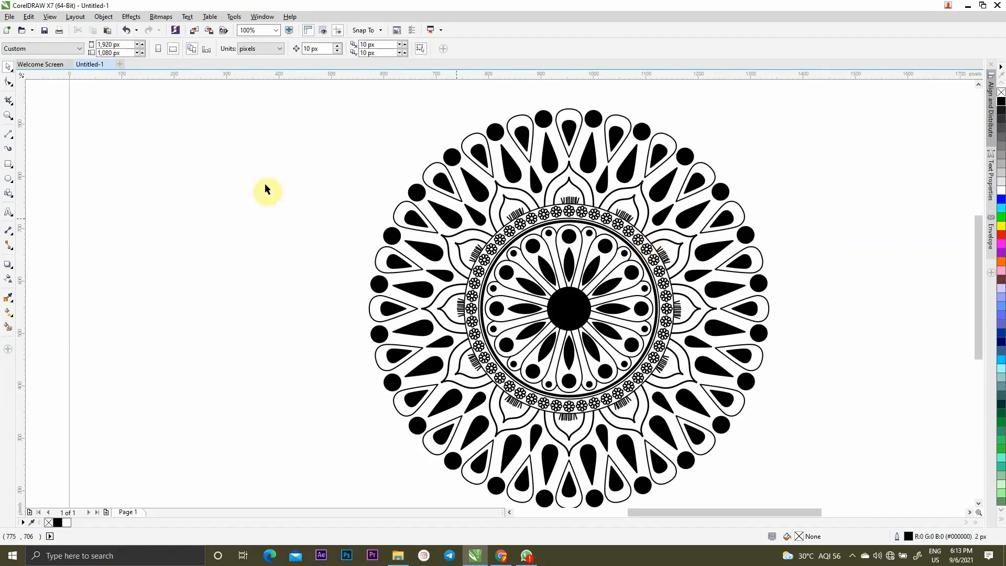
Group the complete mandala and draw a circle about 792 px in diameter around it from its centre
{"action": "scroll", "coordinate": [388, 209], "scroll_direction": "down", "scroll_amount": 1}
{"action": "left_click_drag", "start_coordinate": [304, 135], "coordinate": [612, 399]}
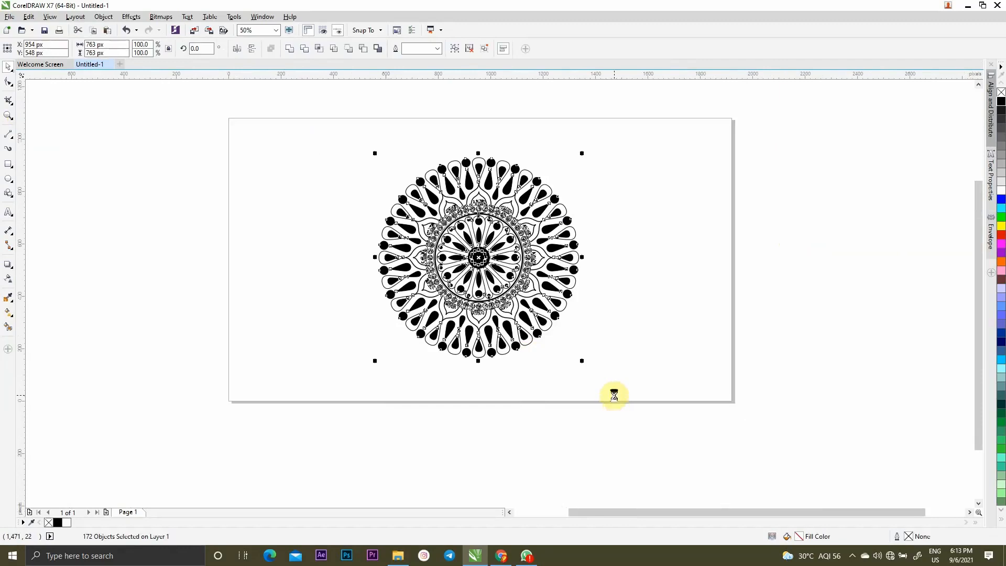
{"action": "left_click", "coordinate": [657, 357]}
{"action": "left_click", "coordinate": [7, 179]}
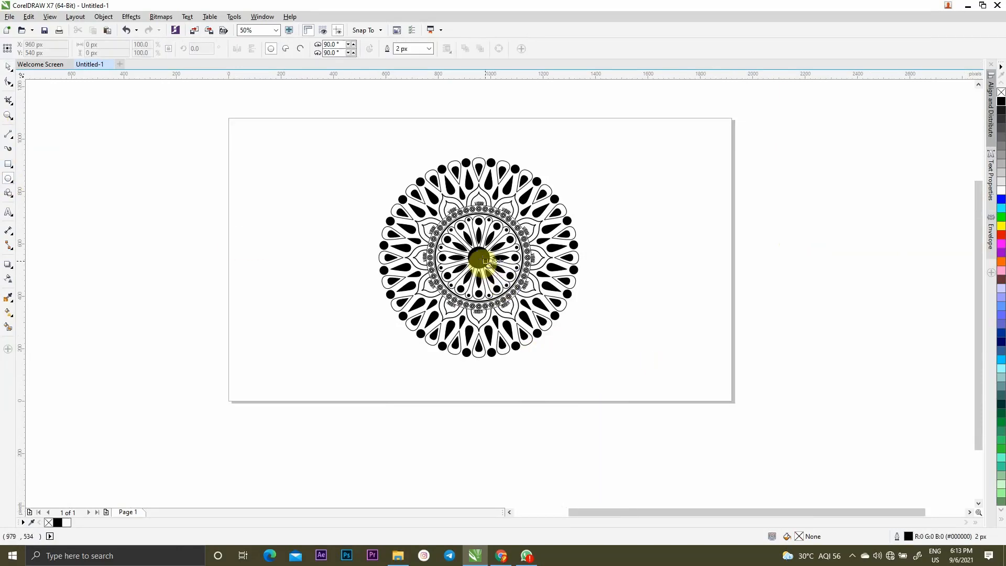
{"action": "left_click_drag", "start_coordinate": [479, 258], "coordinate": [571, 362]}
{"action": "left_click", "coordinate": [8, 67]}
{"action": "left_click", "coordinate": [130, 190]}
Move the grouped mandala off to the right of the page and centre the large circle on the page
{"action": "left_click", "coordinate": [479, 291]}
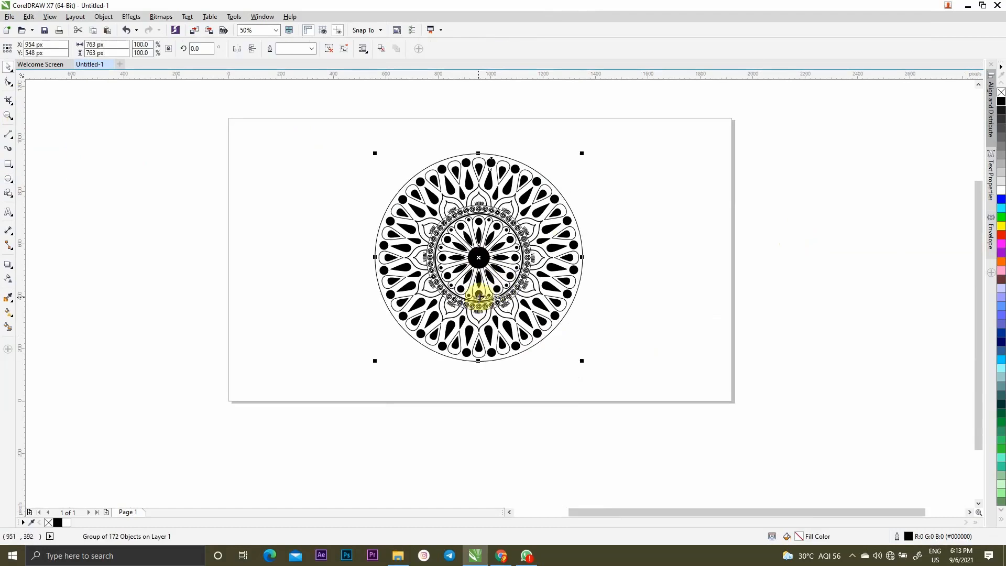
{"action": "key", "text": "Delete"}
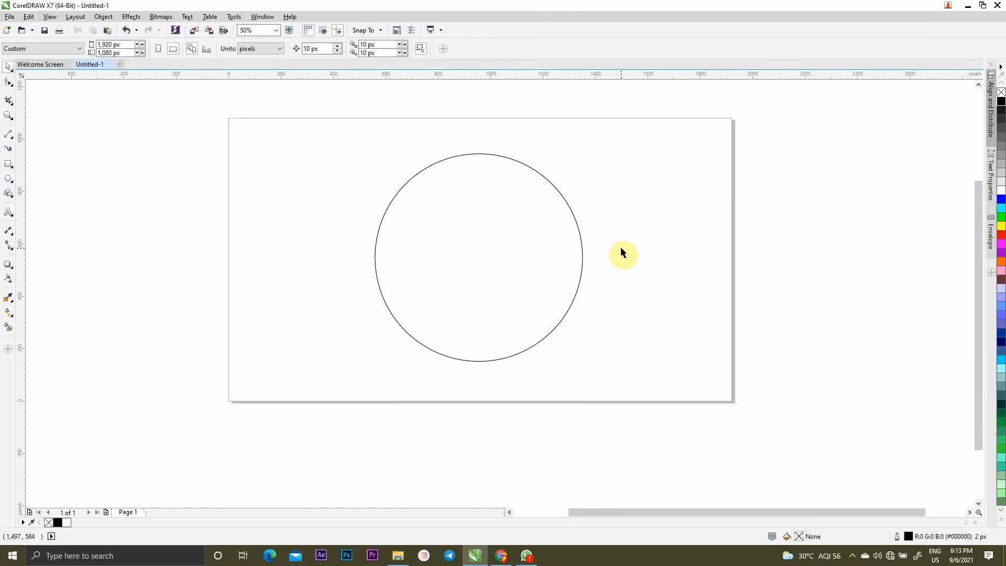
{"action": "key", "text": "ctrl+z"}
{"action": "left_click_drag", "start_coordinate": [532, 258], "coordinate": [815, 315]}
{"action": "left_click", "coordinate": [572, 299]}
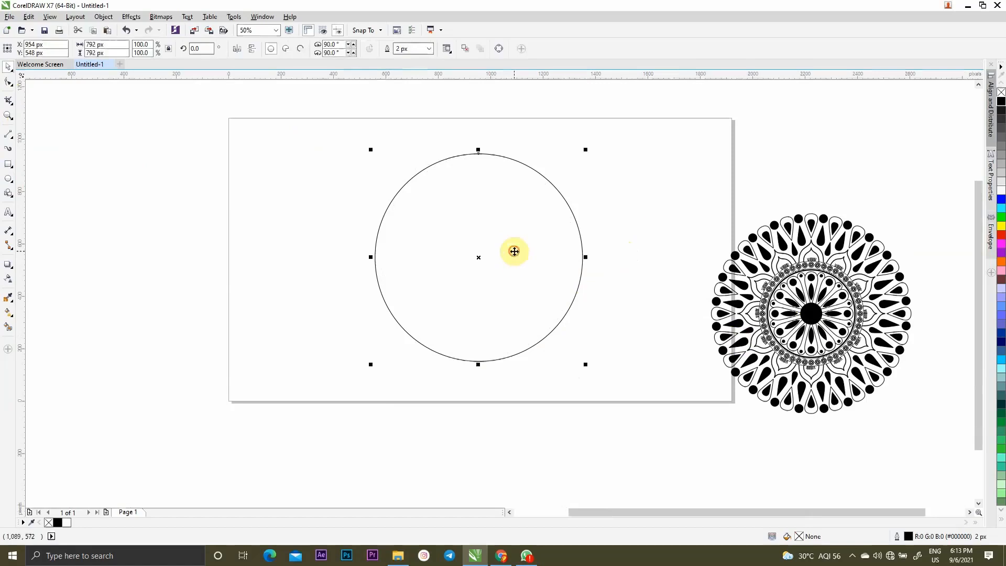
{"action": "key", "text": "p"}
{"action": "scroll", "coordinate": [541, 254], "scroll_direction": "down", "scroll_amount": 2}
{"action": "scroll", "coordinate": [541, 254], "scroll_direction": "up", "scroll_amount": 2}
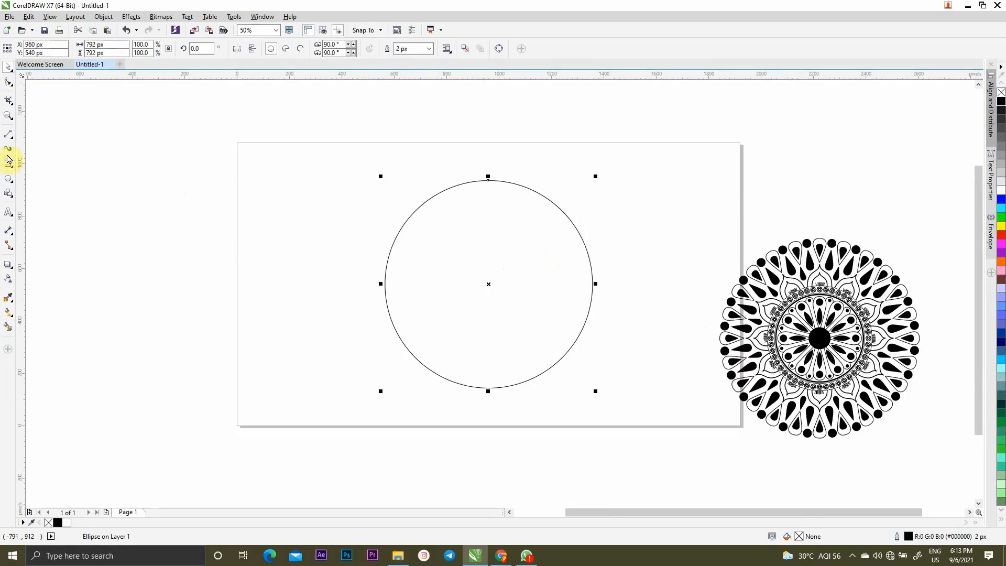
Draw a circle about 36 px in diameter centred on the large circle's topmost point and fill it black
{"action": "left_click", "coordinate": [9, 179]}
{"action": "scroll", "coordinate": [489, 181], "scroll_direction": "up", "scroll_amount": 2}
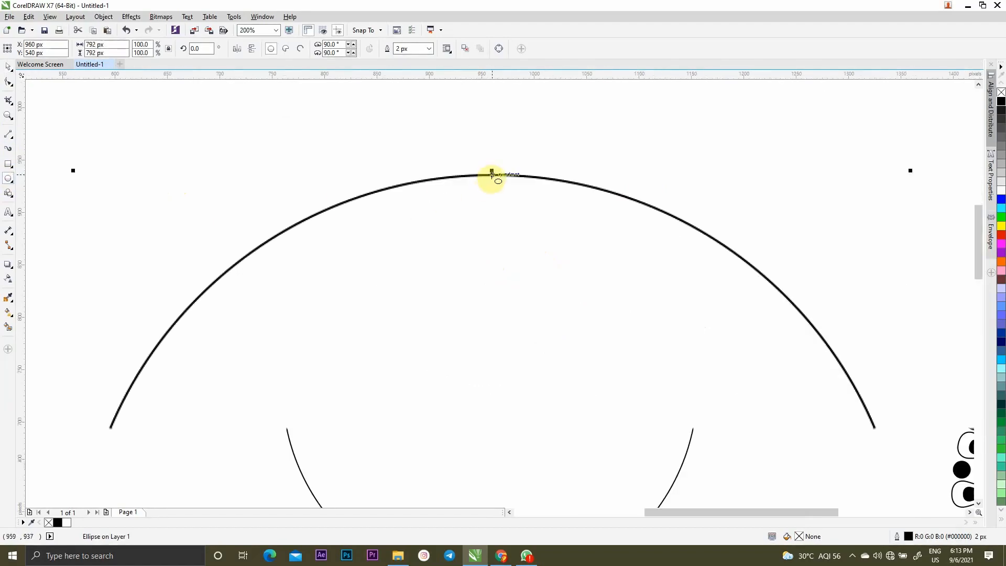
{"action": "left_click_drag", "start_coordinate": [491, 175], "coordinate": [499, 194]}
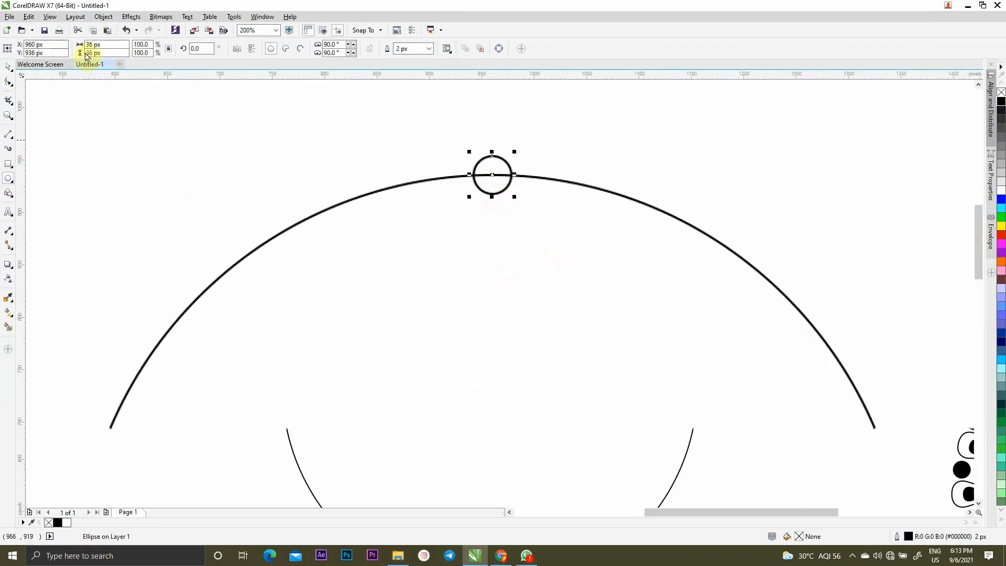
{"action": "key", "text": "space"}
{"action": "left_click", "coordinate": [1001, 101]}
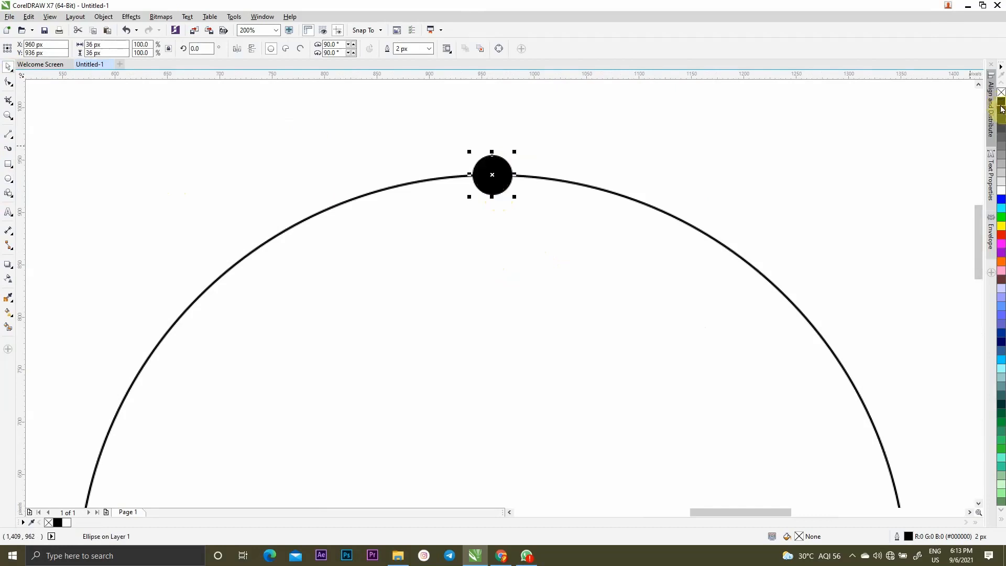
{"action": "left_click", "coordinate": [307, 151]}
Move the small black circle's rotation centre to the large circle's centre and make a copy rotated about 5.2° counterclockwise
{"action": "scroll", "coordinate": [544, 179], "scroll_direction": "down", "scroll_amount": 1}
{"action": "left_click", "coordinate": [526, 175]}
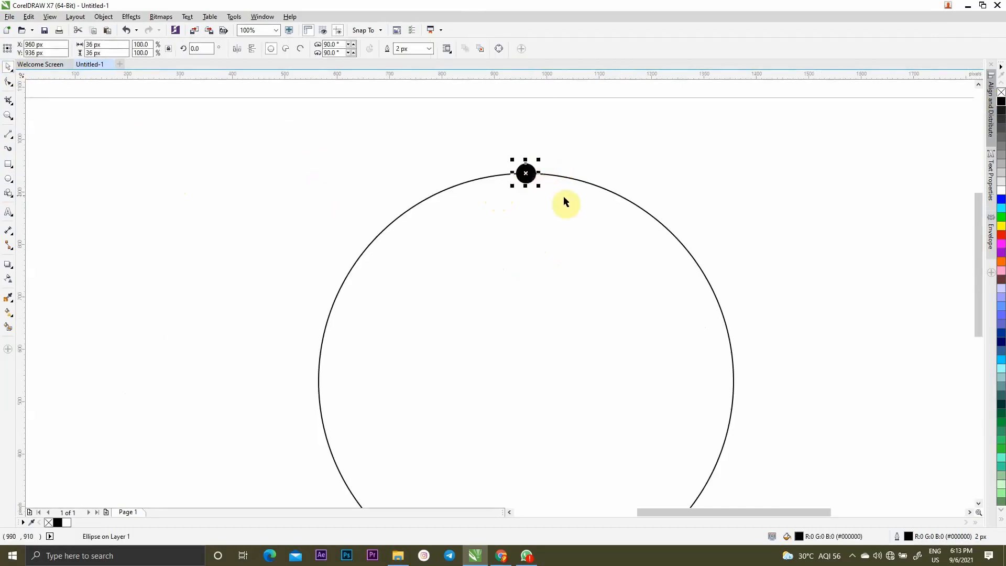
{"action": "scroll", "coordinate": [526, 173], "scroll_direction": "down", "scroll_amount": 1}
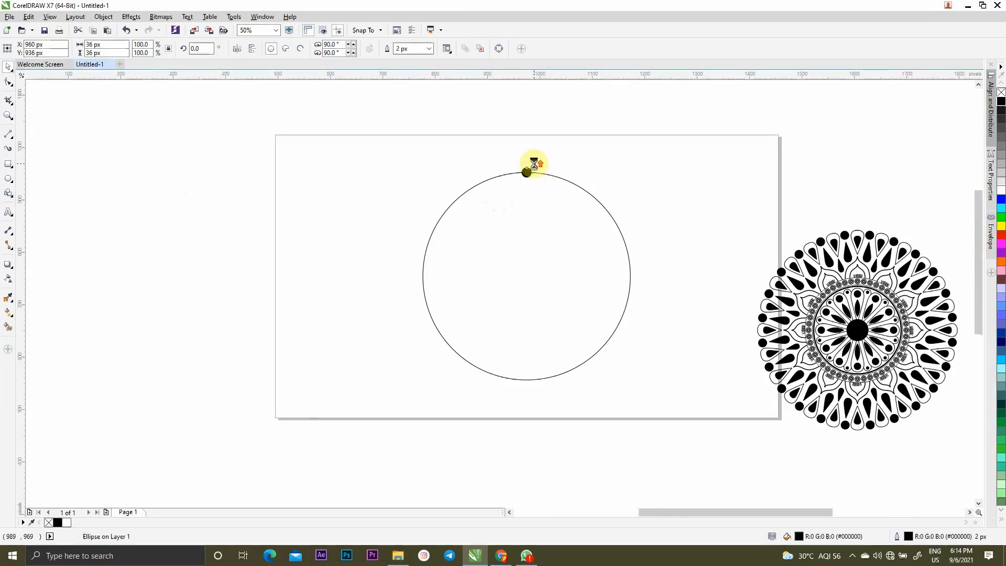
{"action": "scroll", "coordinate": [533, 163], "scroll_direction": "up", "scroll_amount": 1}
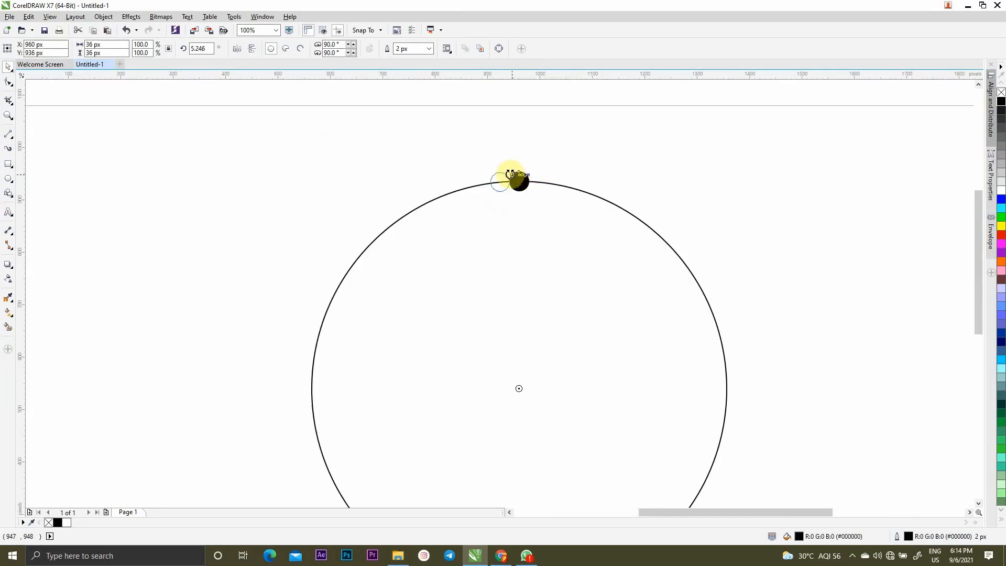
{"action": "left_click_drag", "start_coordinate": [511, 175], "coordinate": [514, 176]}
Repeat the rotated copy of the small black circle until the dots run all the way around the large circle
{"action": "key", "text": "ctrl+r"}
{"action": "key", "text": "ctrl+r"}
{"action": "key", "text": "ctrl+r"}
{"action": "key", "text": "ctrl+r"}
{"action": "key", "text": "ctrl+r"}
{"action": "key", "text": "ctrl+r"}
{"action": "key", "text": "ctrl+r"}
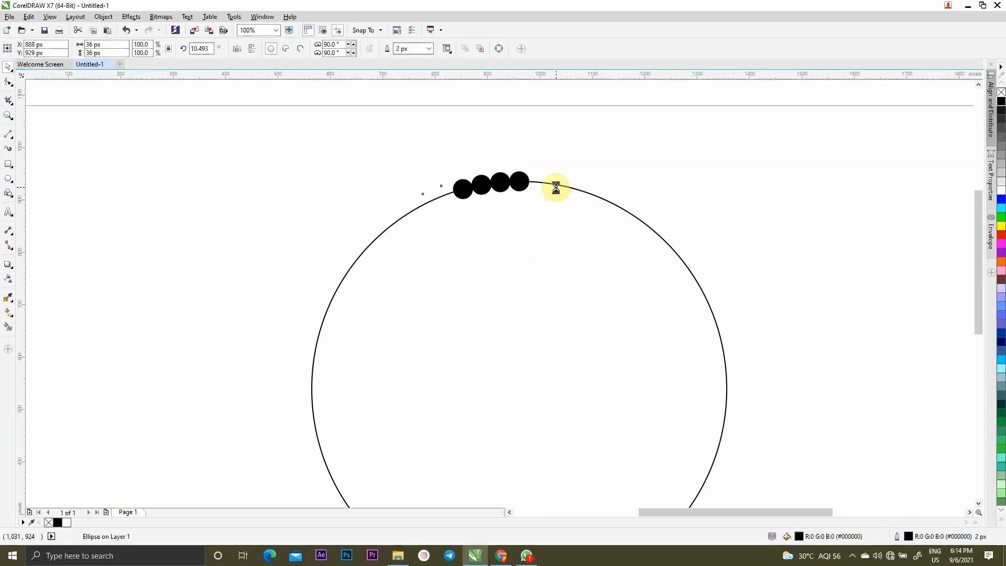
{"action": "key", "text": "ctrl+r"}
{"action": "key", "text": "ctrl+r"}
{"action": "key", "text": "ctrl+r"}
{"action": "key", "text": "ctrl+r"}
{"action": "key", "text": "ctrl+r"}
{"action": "key", "text": "ctrl+r"}
{"action": "key", "text": "ctrl+r"}
{"action": "key", "text": "ctrl+r"}
{"action": "key", "text": "ctrl+r"}
{"action": "key", "text": "ctrl+r"}
{"action": "key", "text": "ctrl+r"}
{"action": "key", "text": "ctrl+r"}
{"action": "key", "text": "ctrl+r"}
{"action": "key", "text": "ctrl+r"}
{"action": "key", "text": "ctrl+r"}
{"action": "key", "text": "ctrl+r"}
{"action": "key", "text": "ctrl+r"}
{"action": "key", "text": "ctrl+r"}
{"action": "key", "text": "ctrl+r"}
{"action": "key", "text": "ctrl+r"}
{"action": "key", "text": "ctrl+r"}
{"action": "key", "text": "ctrl+r"}
{"action": "key", "text": "ctrl+r"}
{"action": "key", "text": "ctrl+r"}
{"action": "key", "text": "ctrl+r"}
{"action": "key", "text": "ctrl+r"}
{"action": "key", "text": "ctrl+r"}
{"action": "key", "text": "ctrl+r"}
{"action": "key", "text": "ctrl+r"}
{"action": "key", "text": "ctrl+r"}
{"action": "key", "text": "ctrl+r"}
{"action": "key", "text": "ctrl+r"}
{"action": "key", "text": "ctrl+r"}
{"action": "key", "text": "ctrl+r"}
{"action": "key", "text": "ctrl+r"}
{"action": "key", "text": "ctrl+r"}
{"action": "key", "text": "ctrl+r"}
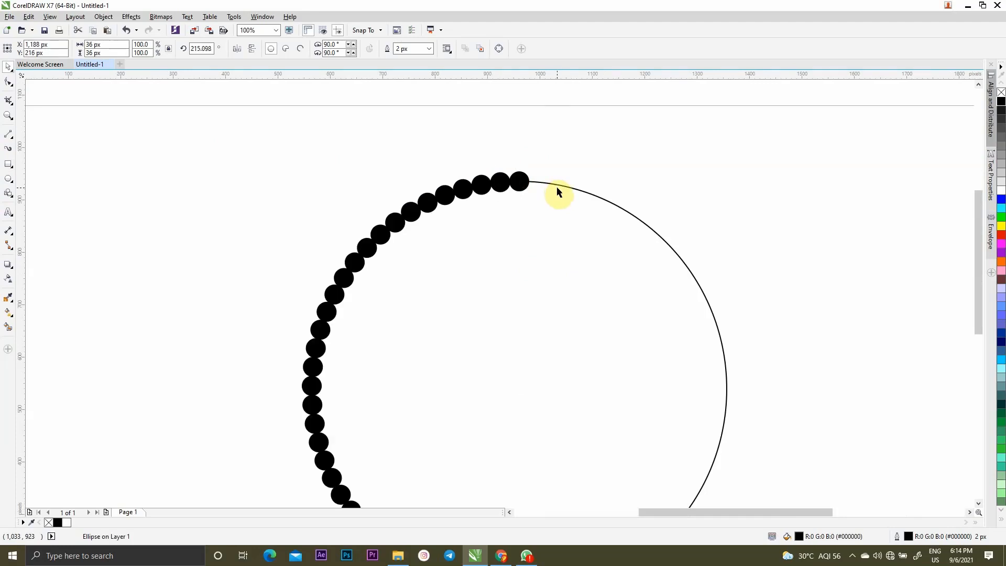
{"action": "key", "text": "ctrl+r"}
{"action": "key", "text": "ctrl+r"}
{"action": "key", "text": "ctrl+r"}
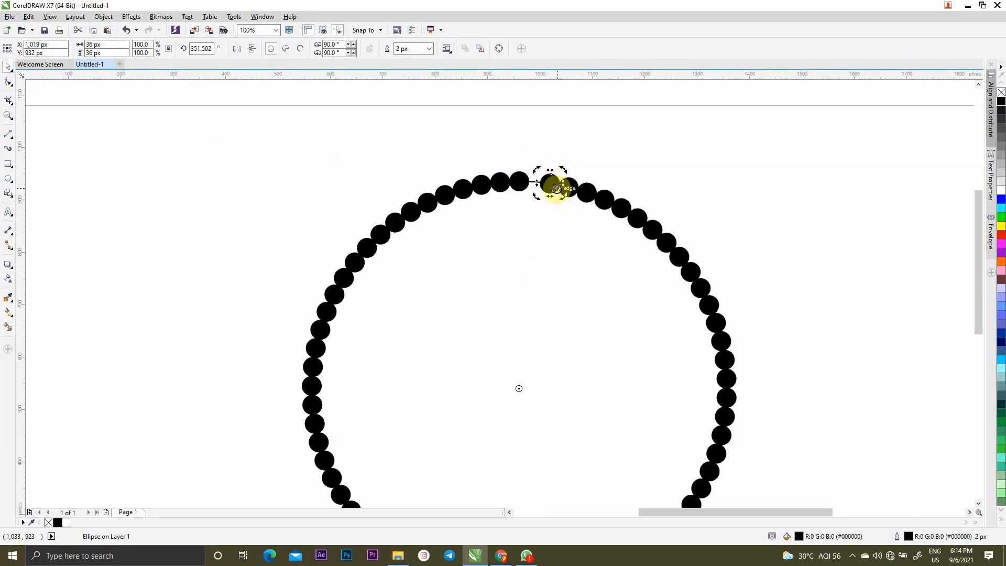
{"action": "scroll", "coordinate": [550, 189], "scroll_direction": "down", "scroll_amount": 2}
{"action": "left_click", "coordinate": [668, 203]}
{"action": "scroll", "coordinate": [607, 206], "scroll_direction": "up", "scroll_amount": 1}
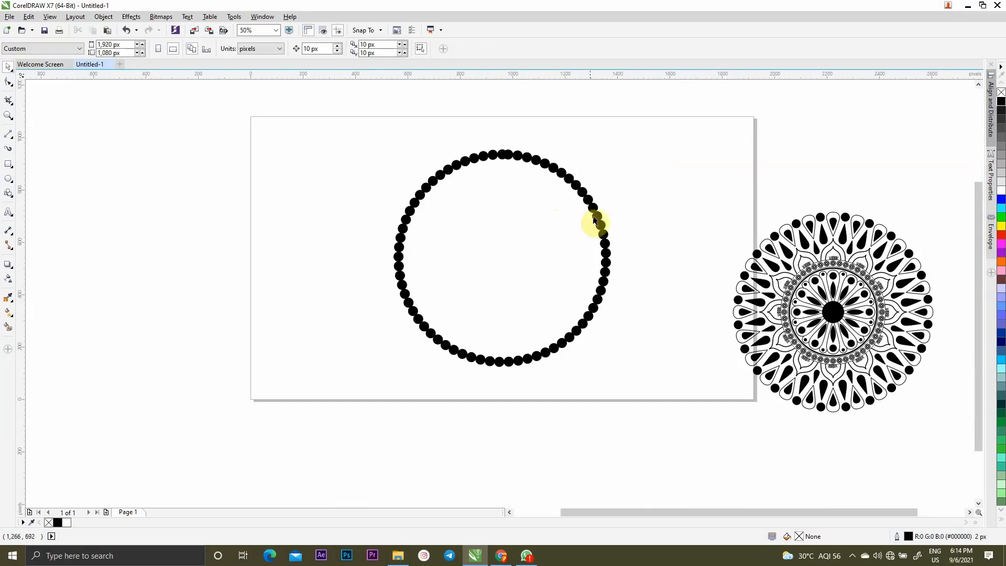
Fill the large circle white in front of the dot ring and centre the grouped mandala on the page inside it
{"action": "left_click", "coordinate": [550, 213]}
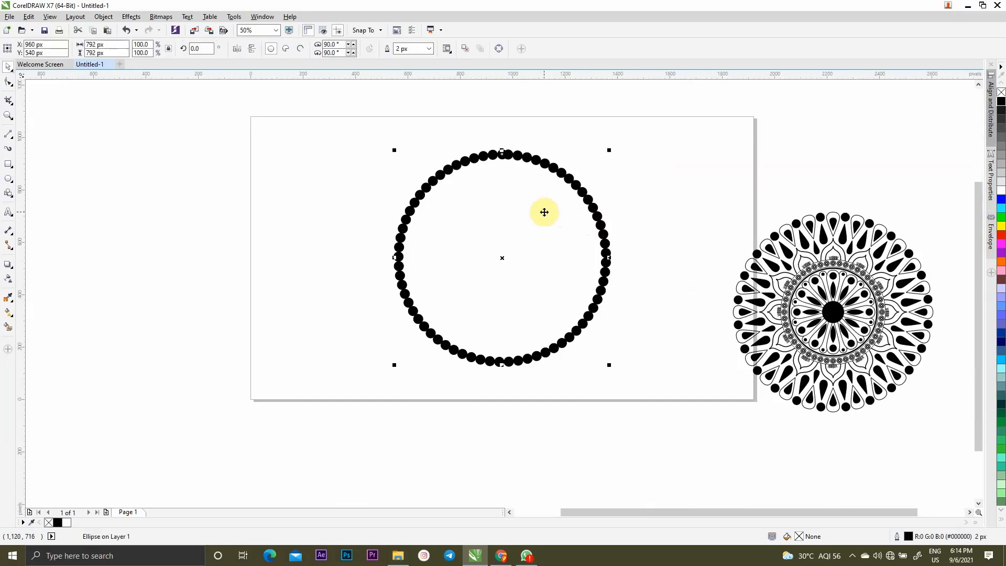
{"action": "left_click", "coordinate": [1000, 192]}
{"action": "left_click", "coordinate": [850, 274]}
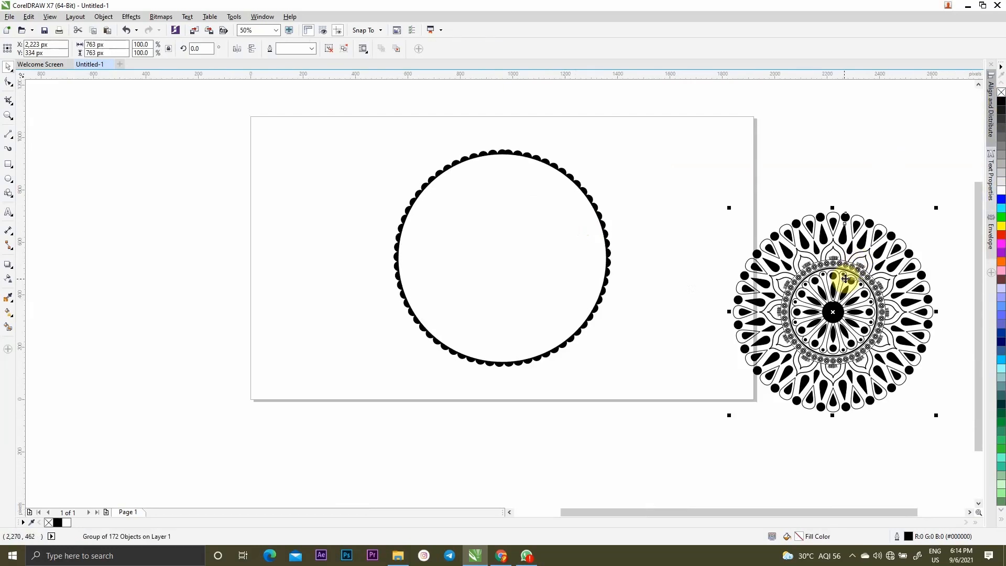
{"action": "key", "text": "p"}
{"action": "left_click", "coordinate": [800, 305]}
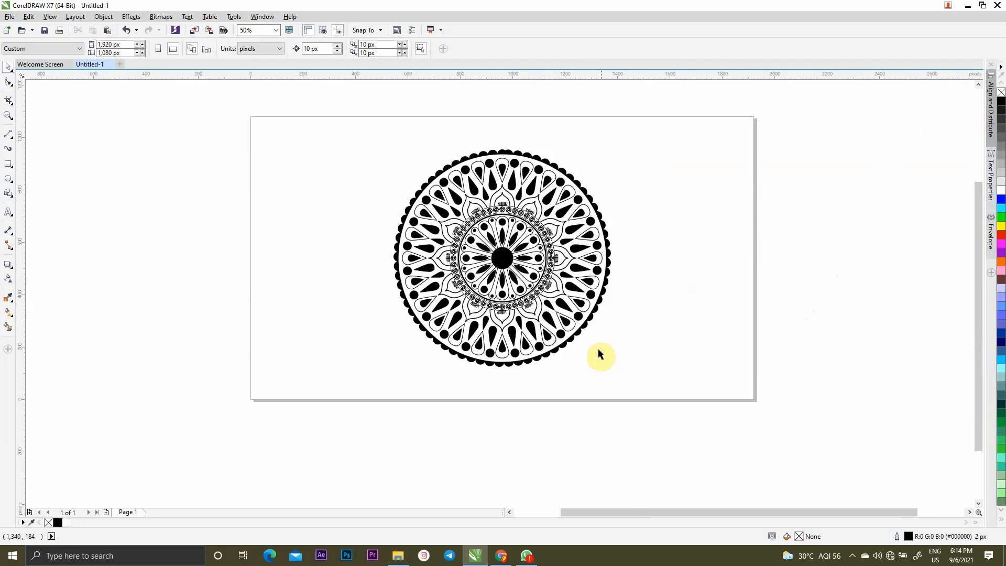
{"action": "scroll", "coordinate": [598, 348], "scroll_direction": "down", "scroll_amount": 2}
{"action": "scroll", "coordinate": [562, 323], "scroll_direction": "up", "scroll_amount": 2}
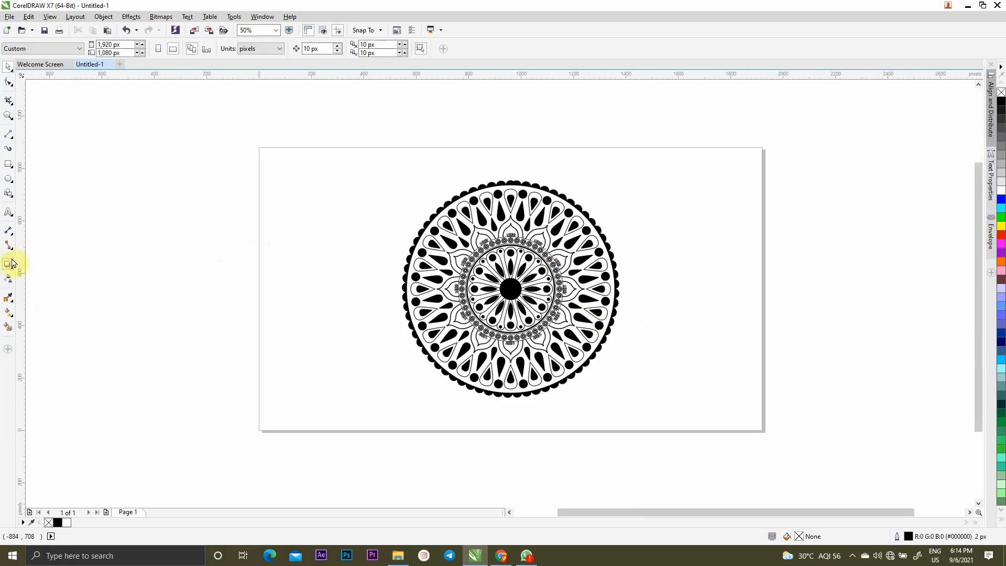
Draw a circle about 844 px in diameter around the scalloped ring from the mandala's centre
{"action": "left_click", "coordinate": [8, 178]}
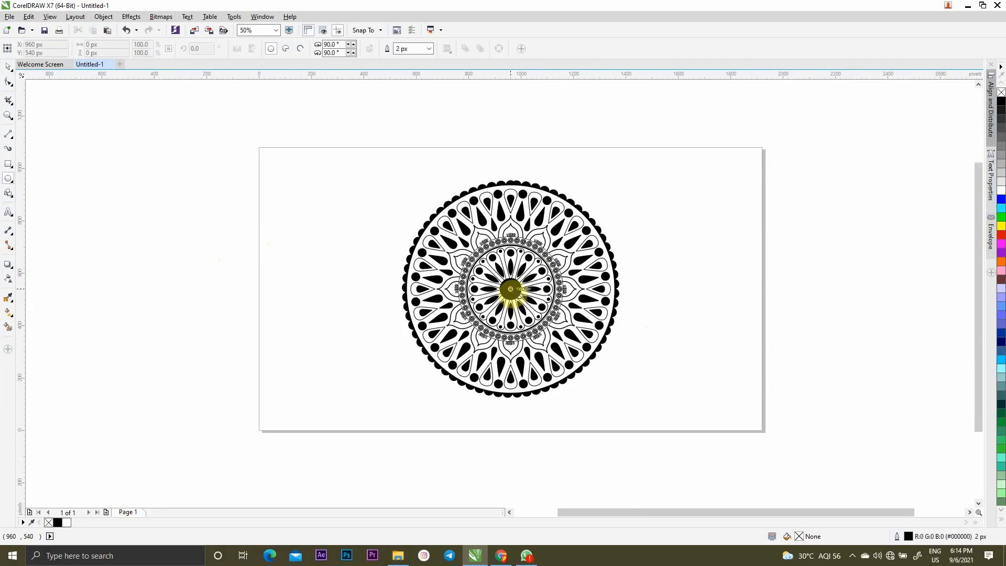
{"action": "left_click_drag", "start_coordinate": [511, 289], "coordinate": [621, 400]}
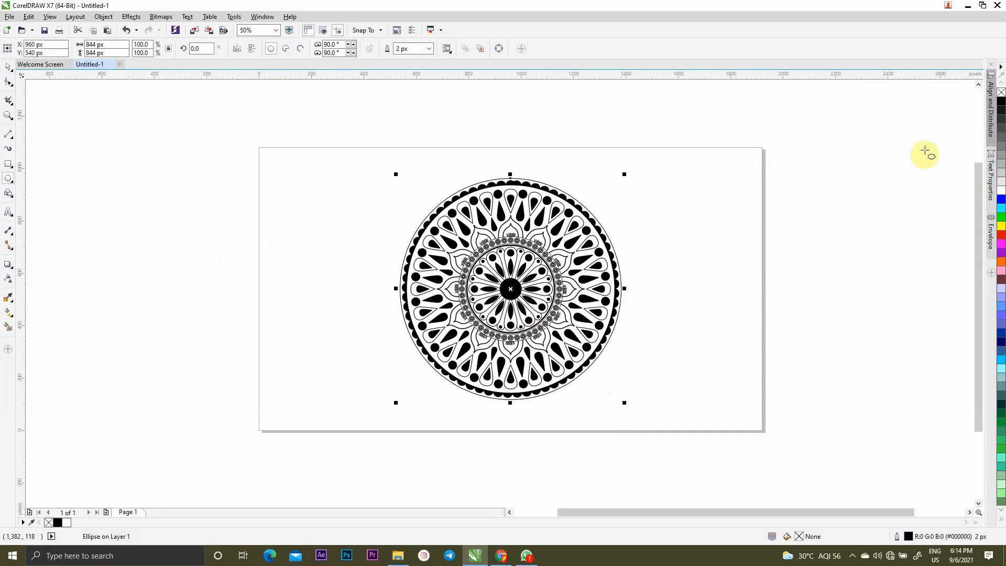
{"action": "left_click", "coordinate": [8, 67]}
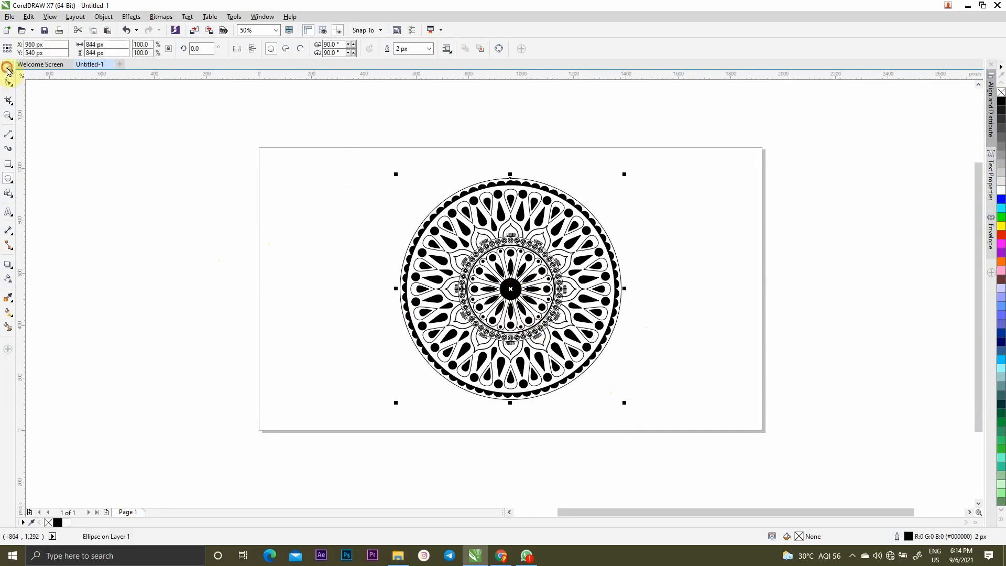
{"action": "left_click", "coordinate": [9, 115]}
{"action": "left_click_drag", "start_coordinate": [328, 156], "coordinate": [666, 431]}
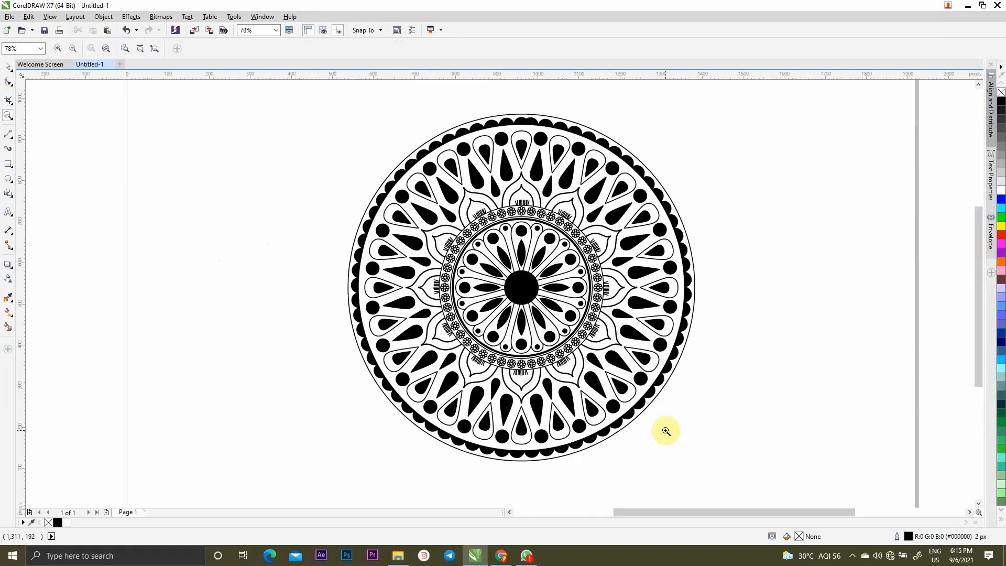